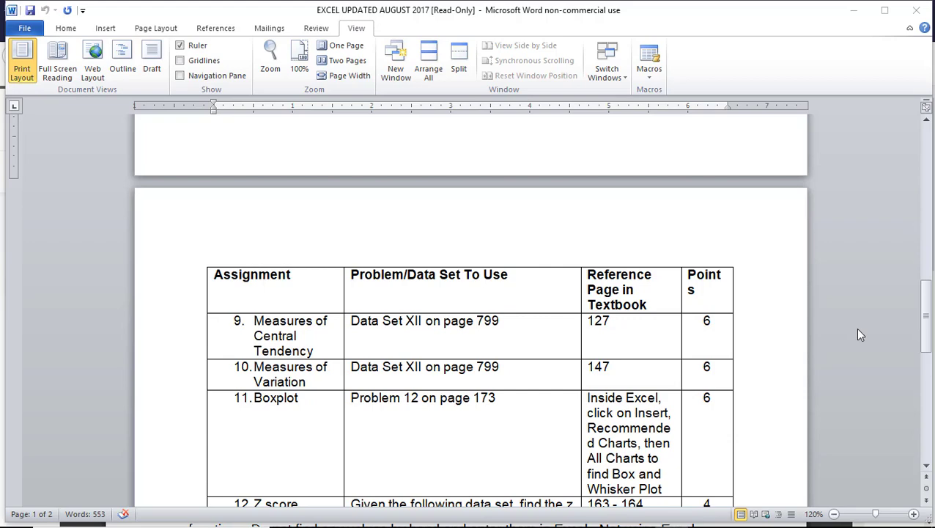
Review the assignment table in the Word document, including the Boxplot row, and switch to the ExcelProject workbook in Excel.
scroll(858, 330, down, 8)
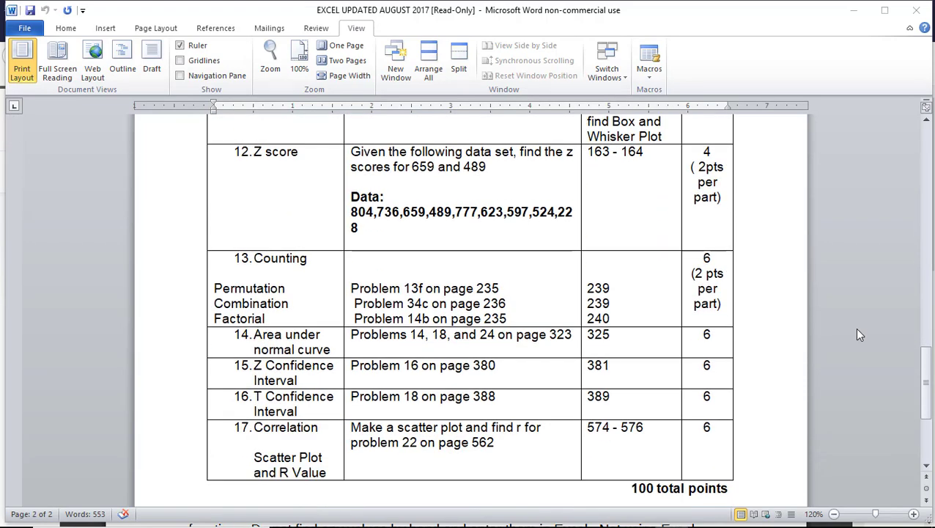
scroll(858, 331, up, 7)
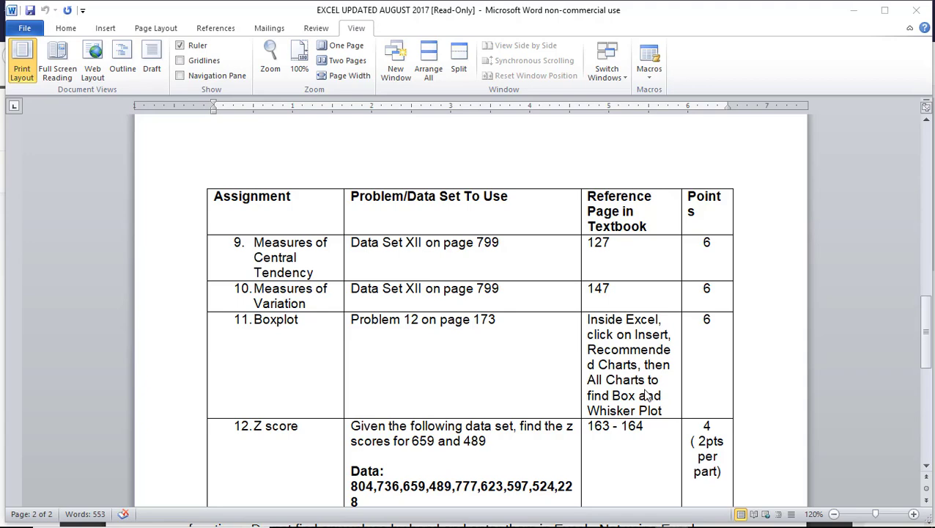
mouse_move(535, 522)
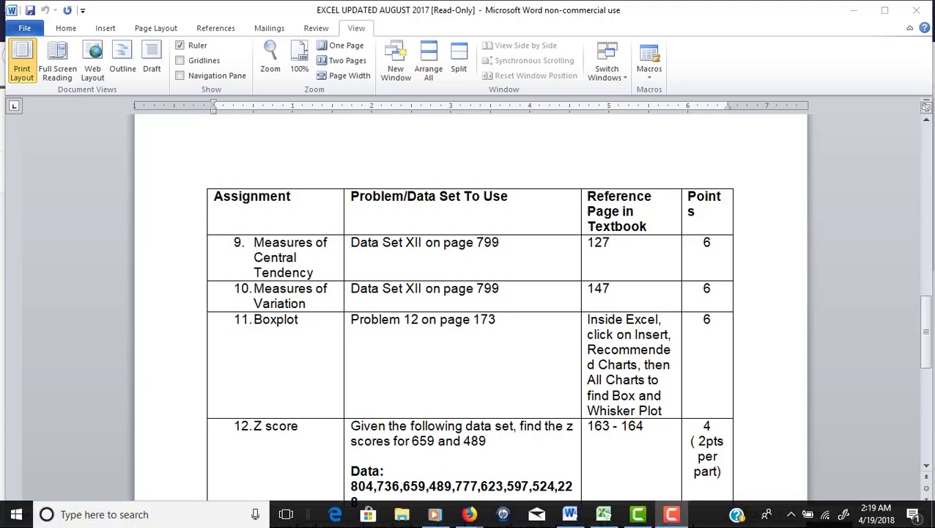
click(604, 515)
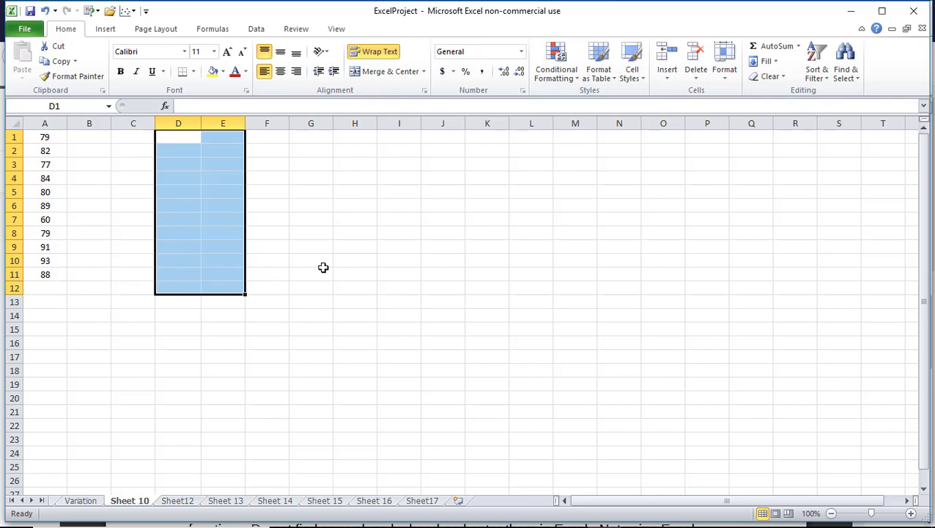
click(379, 261)
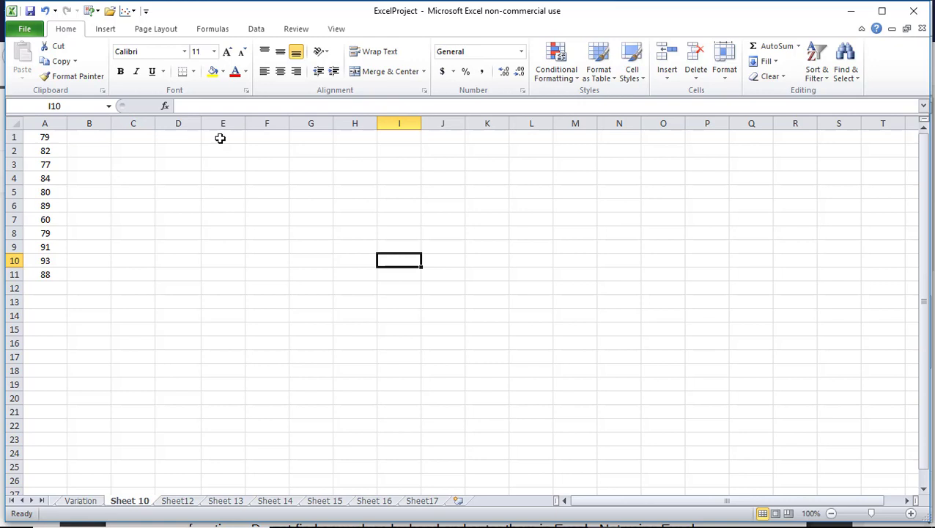
Enter the five-number summary labels Min, Q1, Median, Q3 and Max in cells D1 to D5.
click(177, 138)
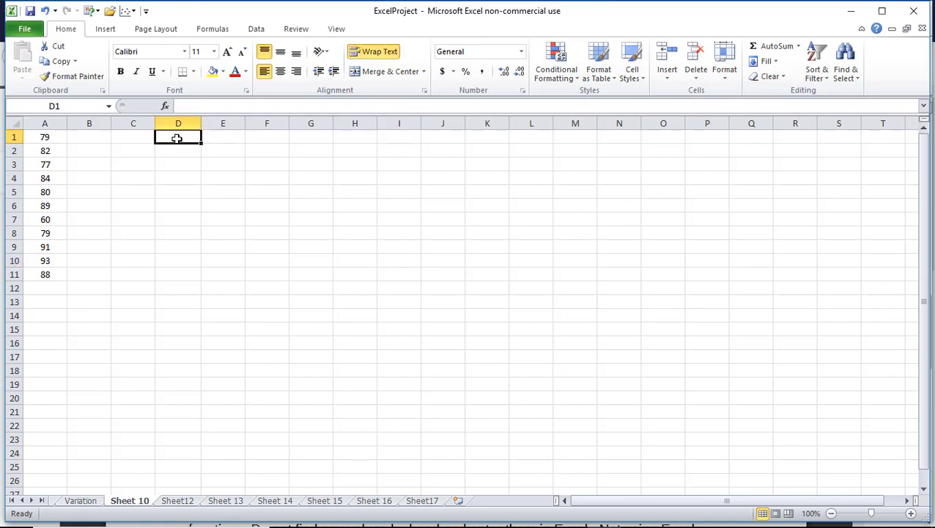
text(Min)
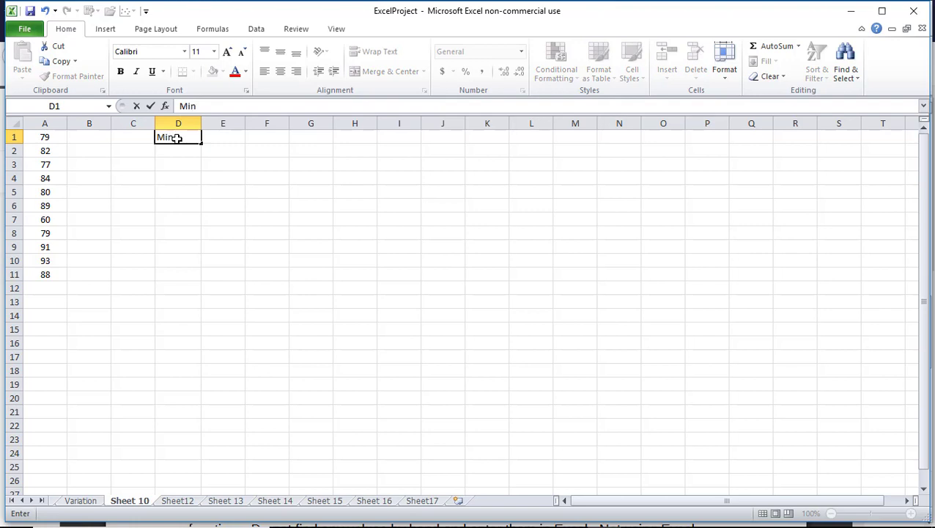
key(Return)
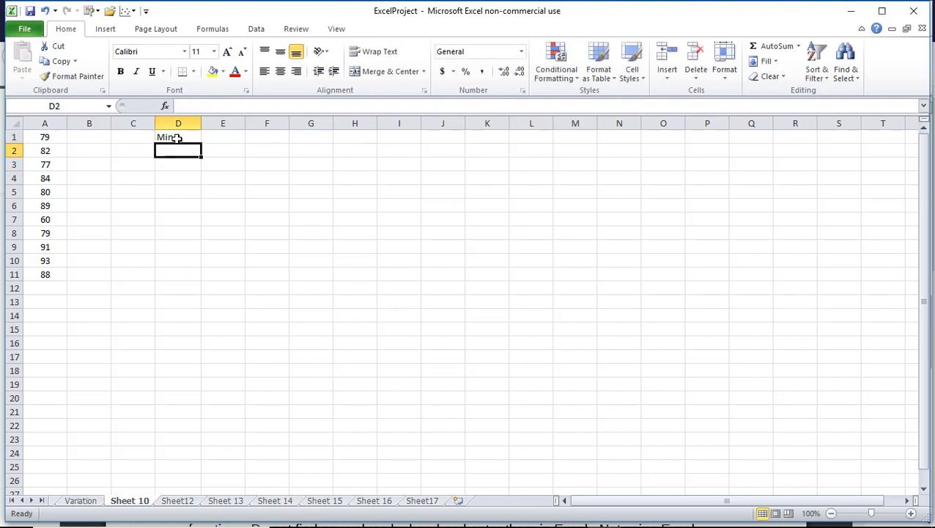
text(Q1)
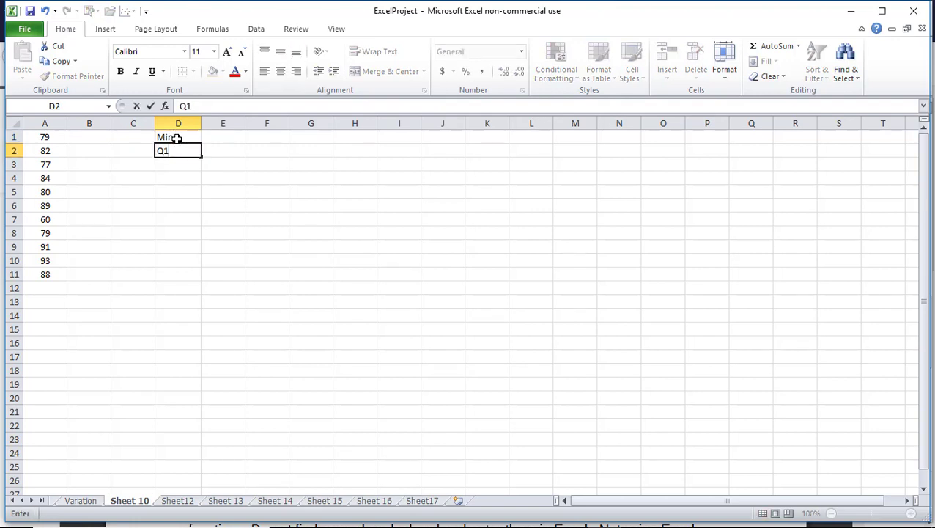
key(Return)
text(Median)
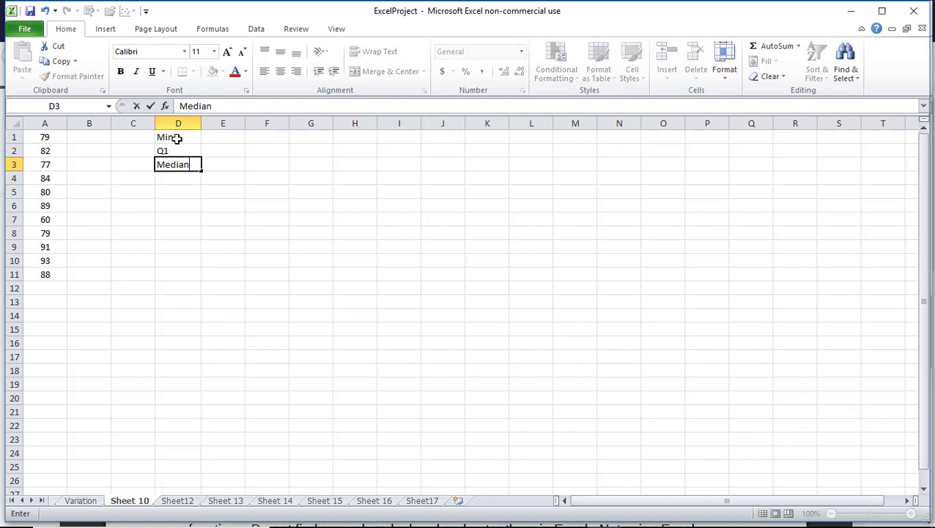
key(Return)
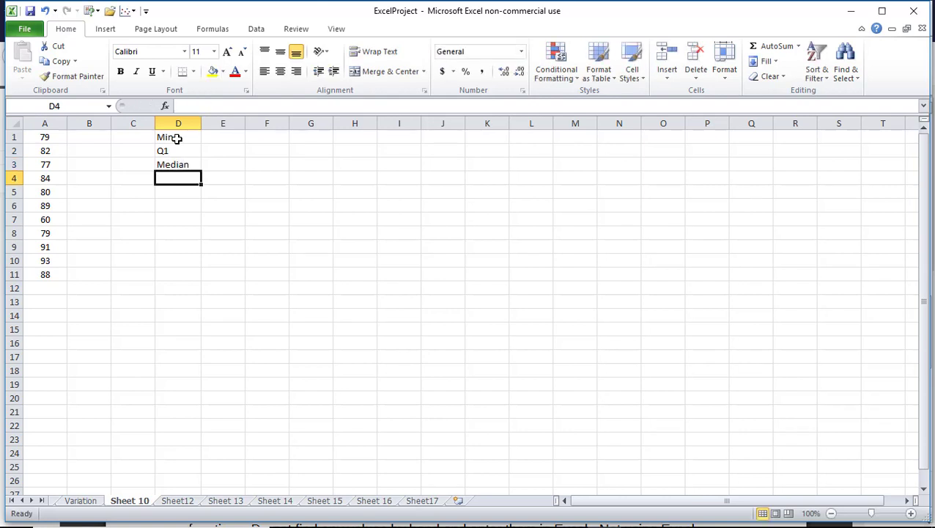
text(Q3)
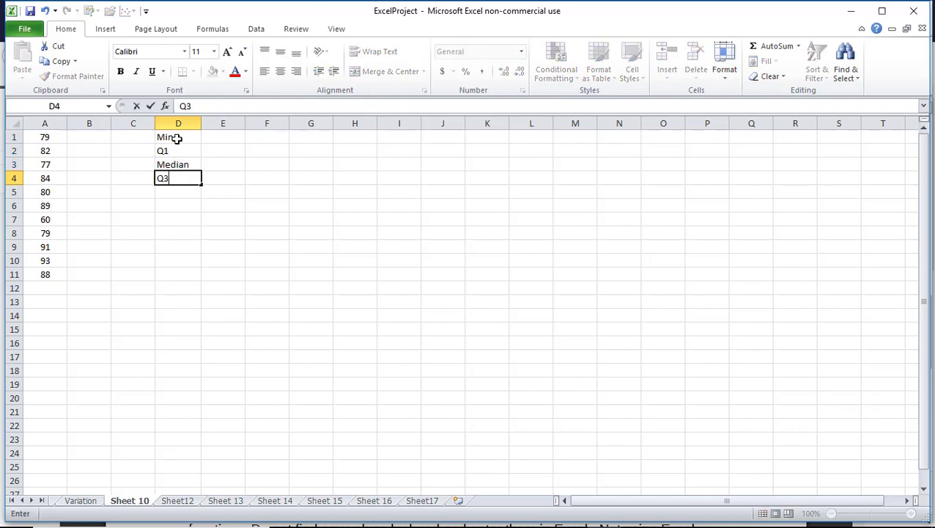
key(Return)
text(M)
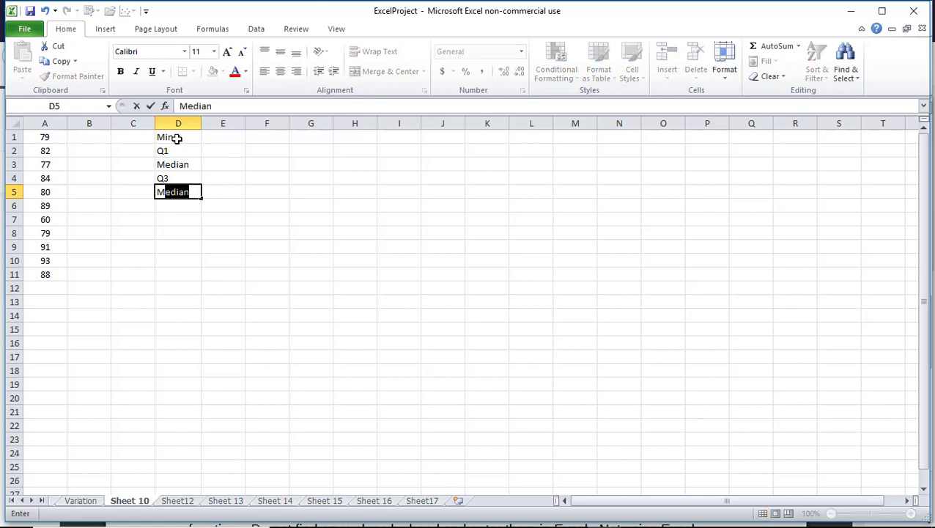
text(ax)
key(Return)
Insert the statistical function MIN in cell E1 with the data range A1:A11.
key(Up)
key(Up)
key(Up)
key(Up)
key(Up)
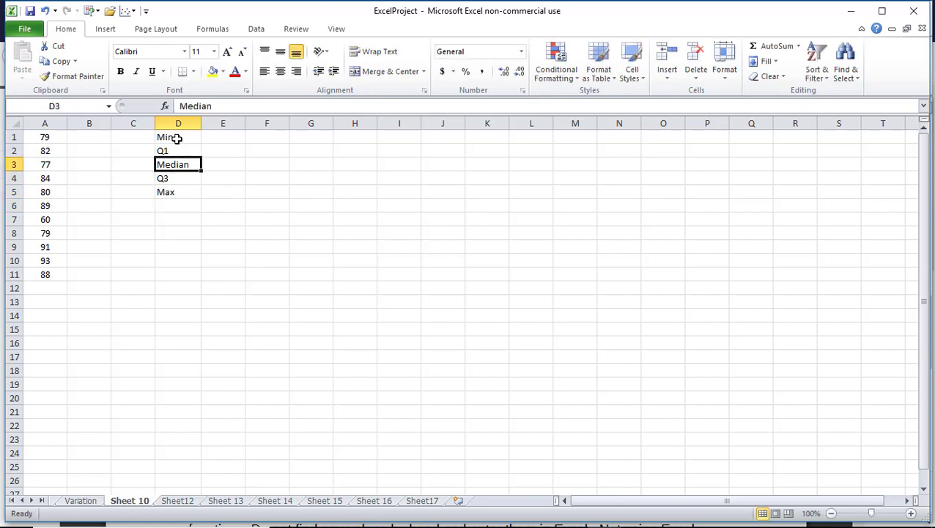
key(Right)
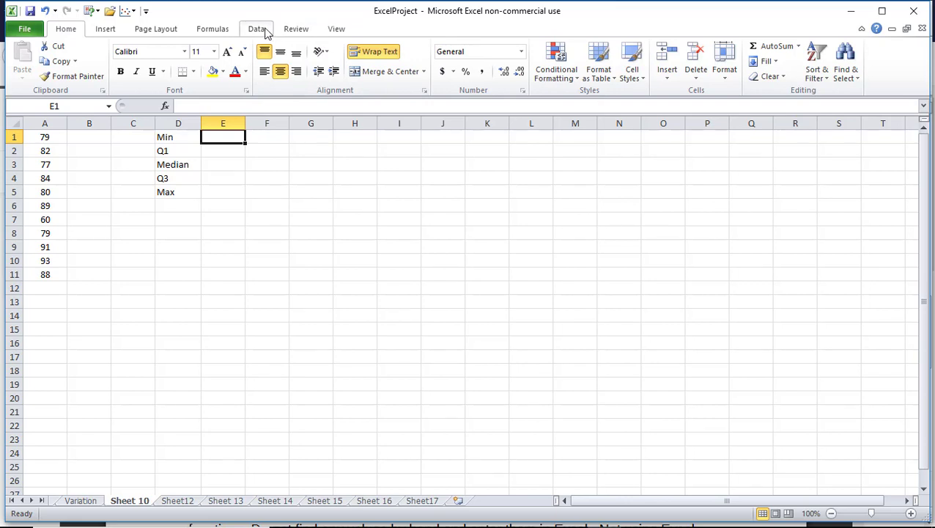
click(216, 29)
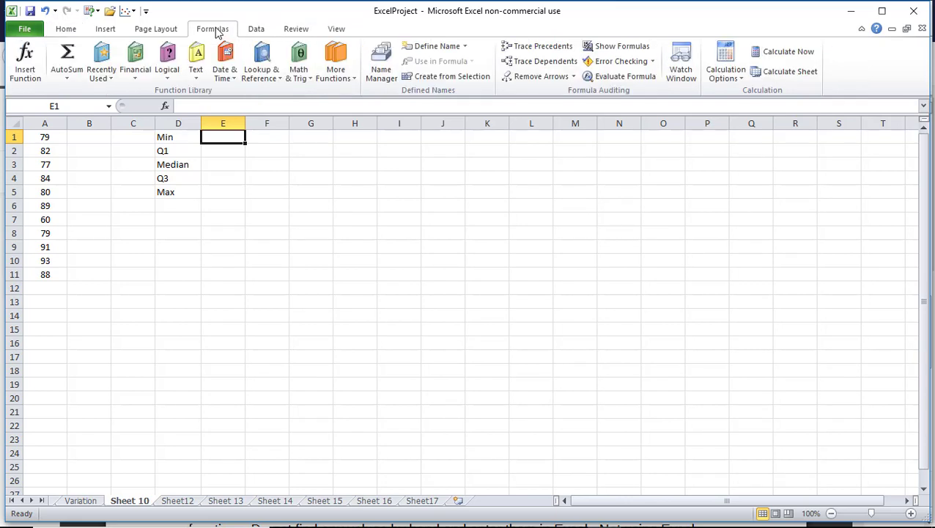
click(337, 77)
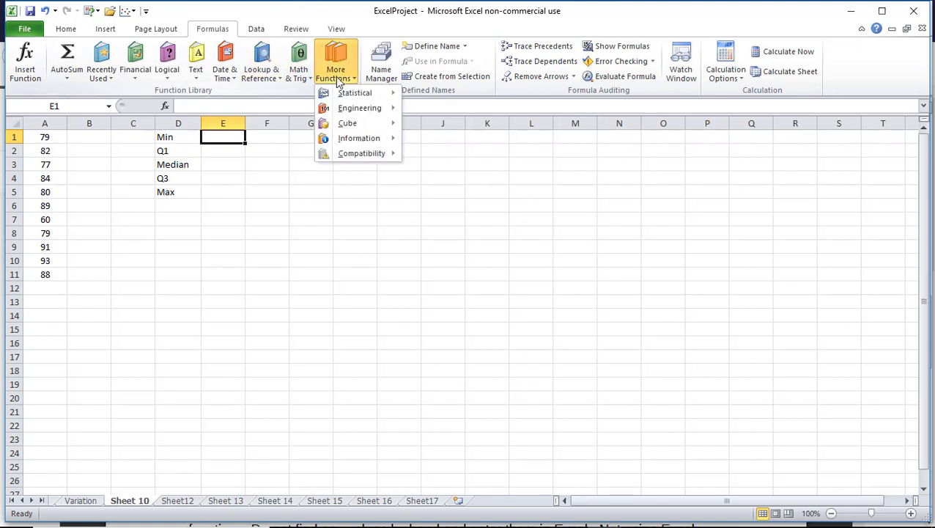
mouse_move(345, 98)
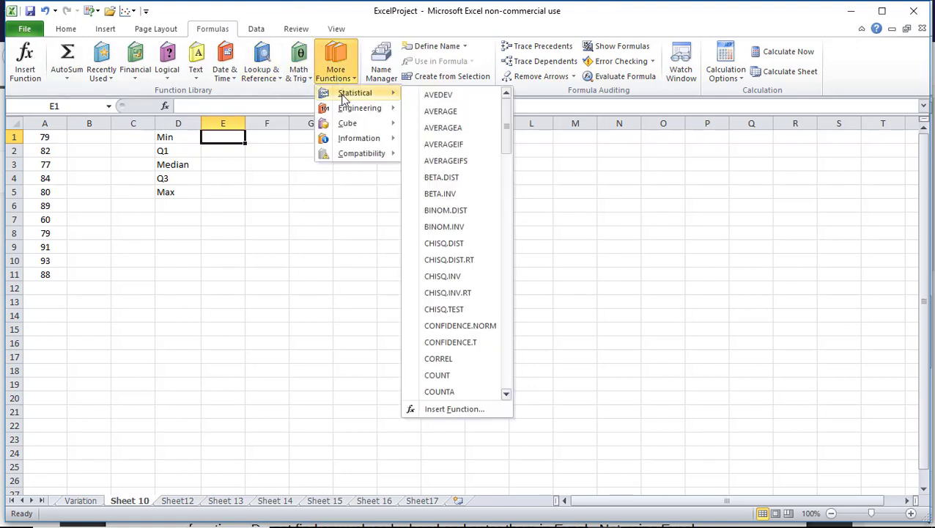
drag(504, 126, 503, 247)
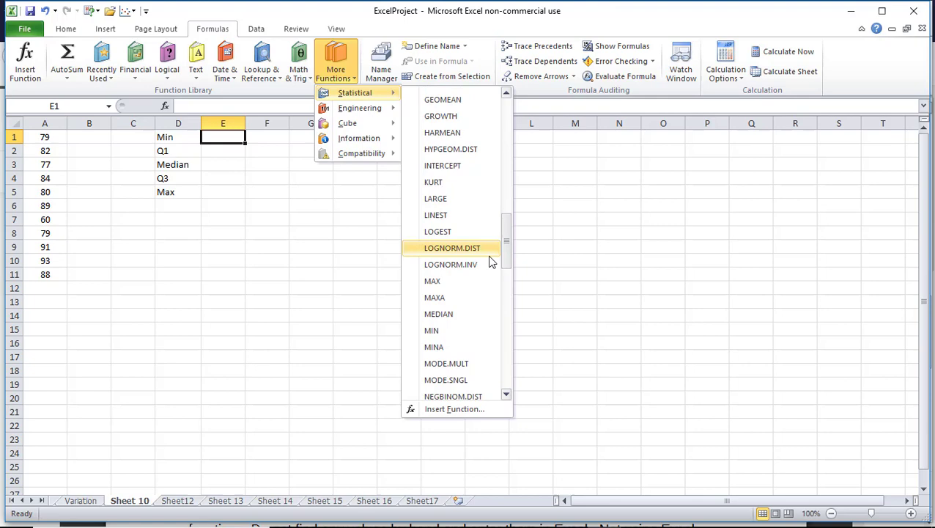
click(447, 339)
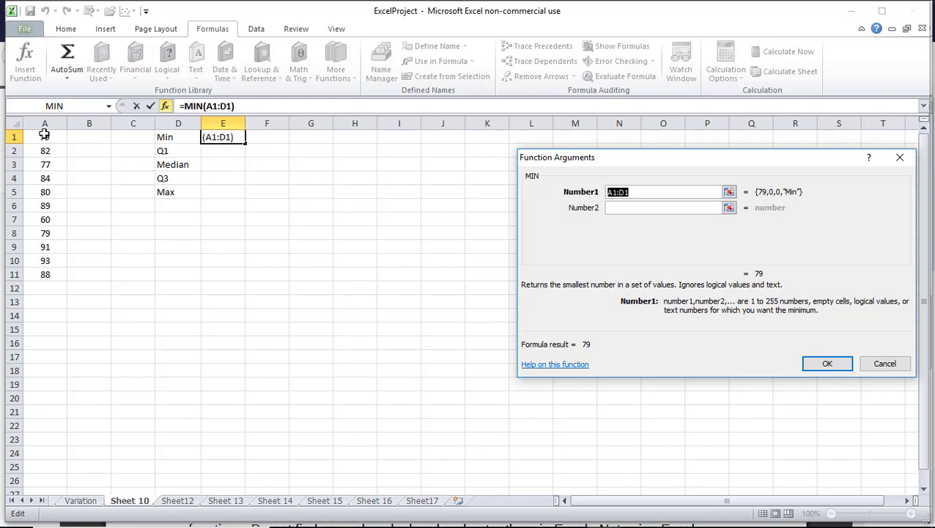
drag(44, 136, 45, 270)
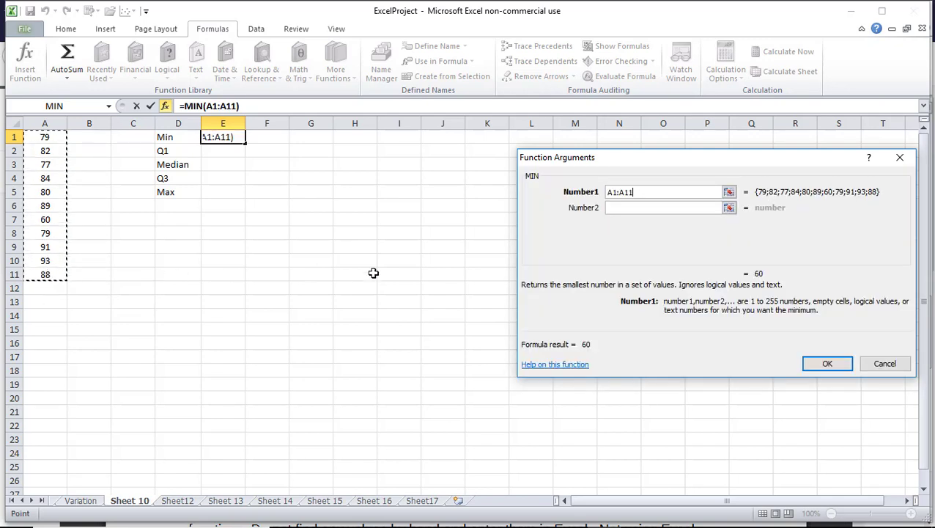
click(825, 364)
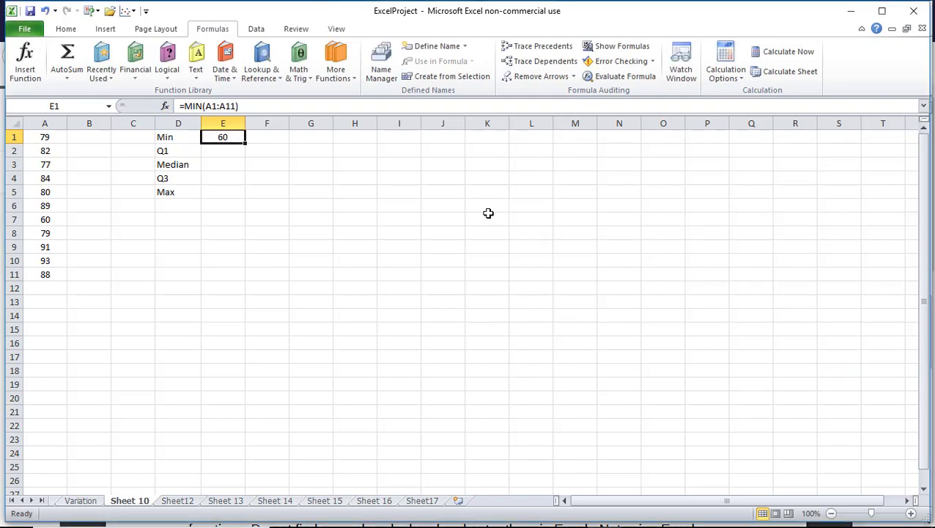
Insert the QUARTILE.INC function in cell E2 with array A1:A11 and quart 1.
click(223, 151)
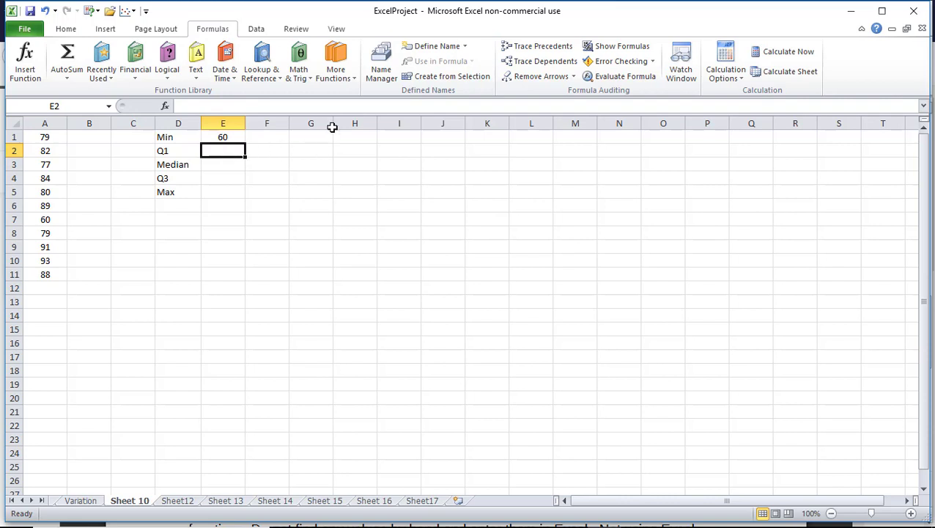
click(342, 79)
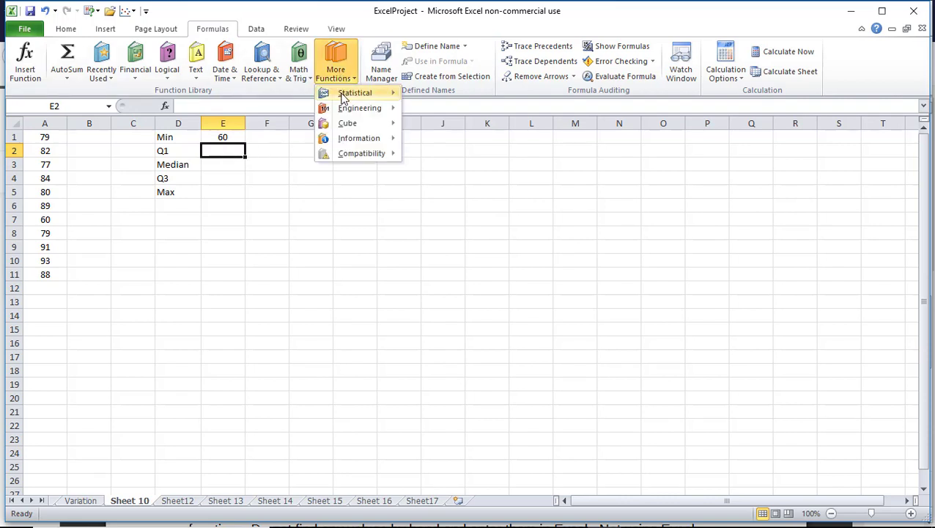
mouse_move(342, 98)
drag(506, 125, 508, 304)
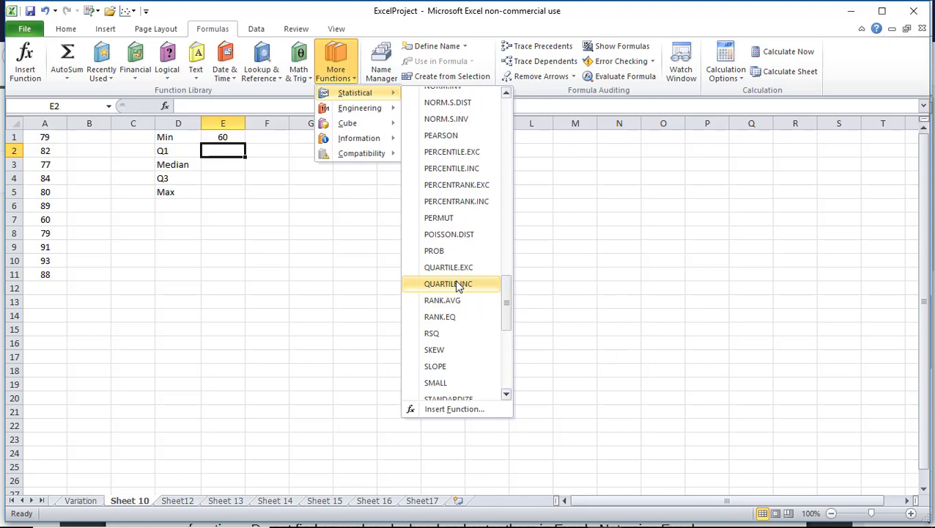
click(458, 285)
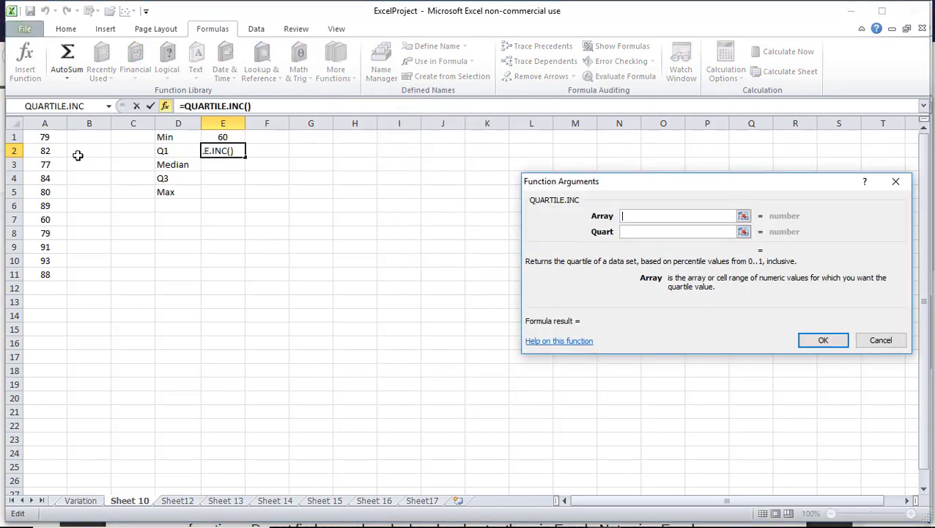
drag(50, 138, 50, 275)
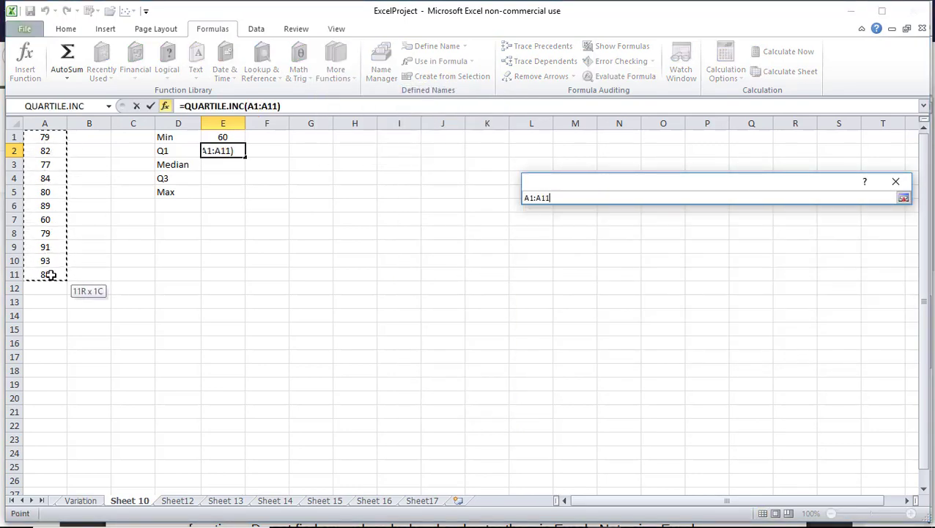
click(649, 232)
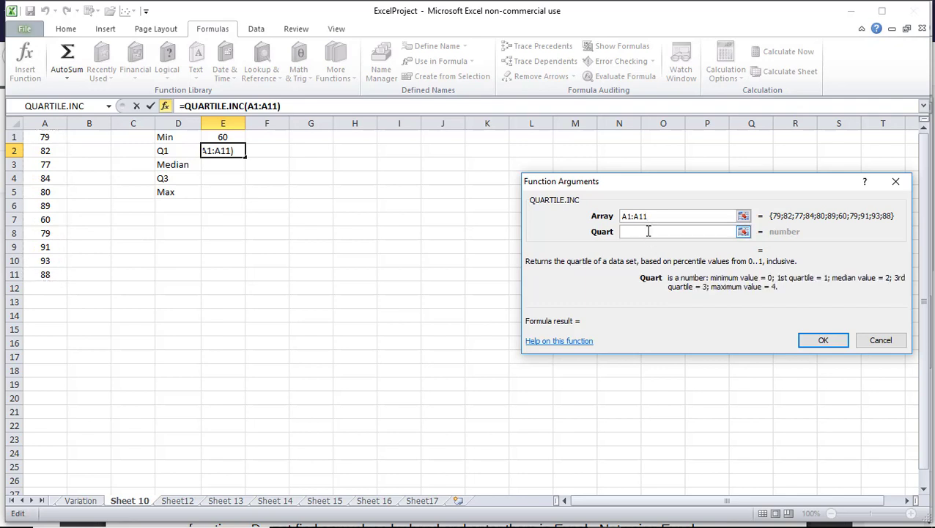
text(1)
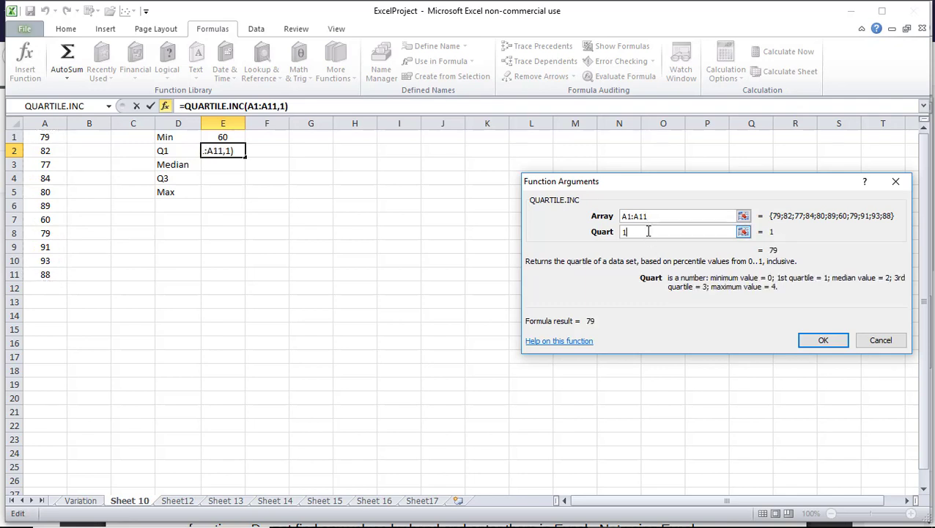
click(812, 342)
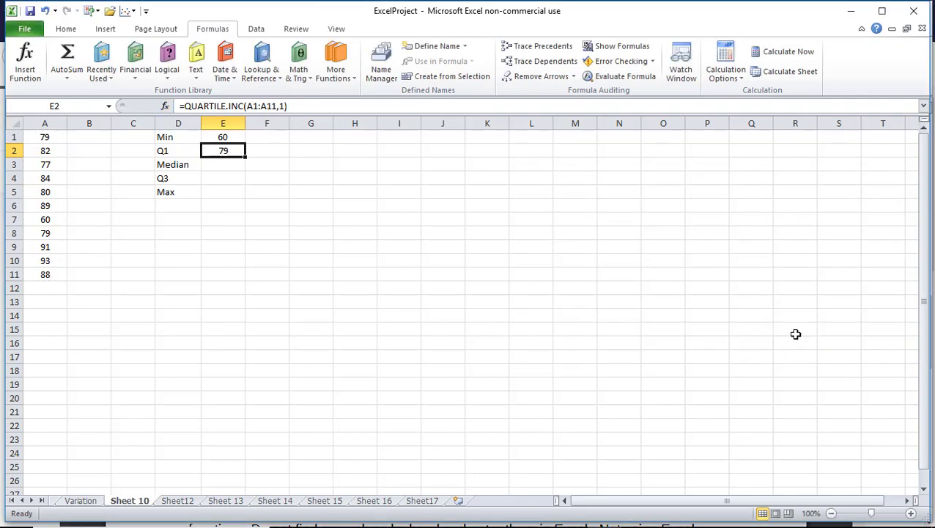
Insert the statistical function MEDIAN in cell E3 with the data range A1:A11.
click(208, 166)
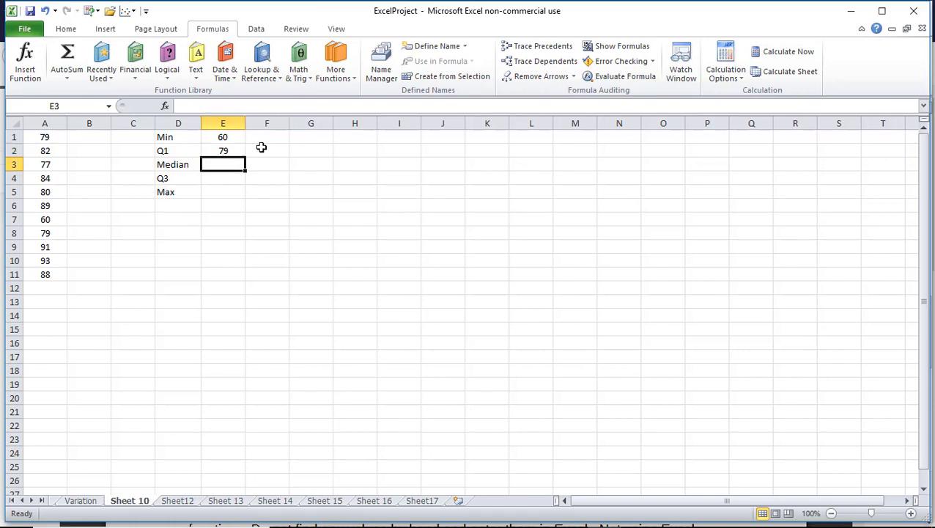
click(336, 67)
mouse_move(339, 97)
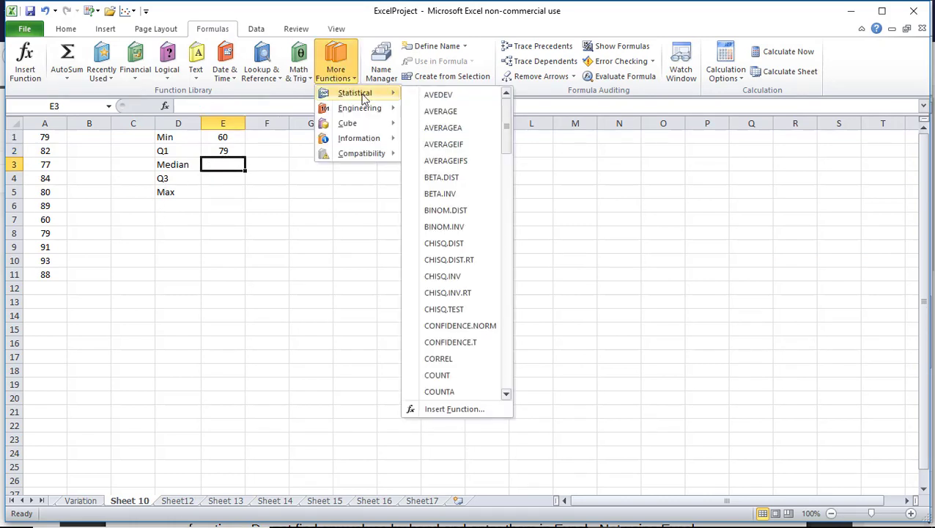
drag(508, 130, 507, 261)
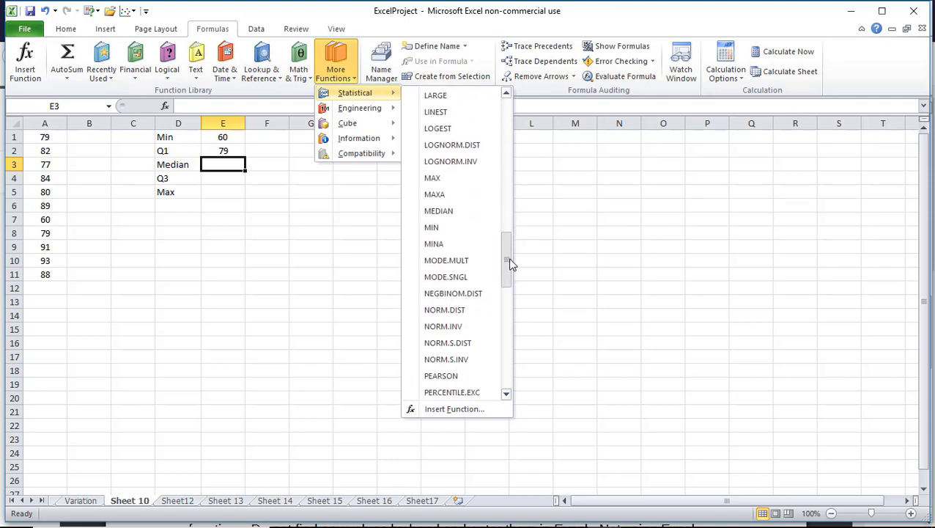
click(433, 215)
drag(46, 137, 45, 276)
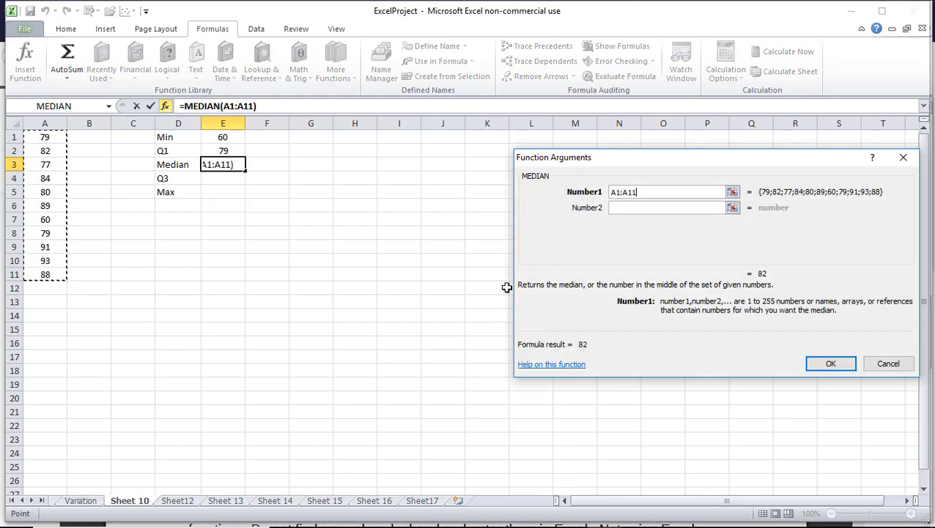
click(824, 363)
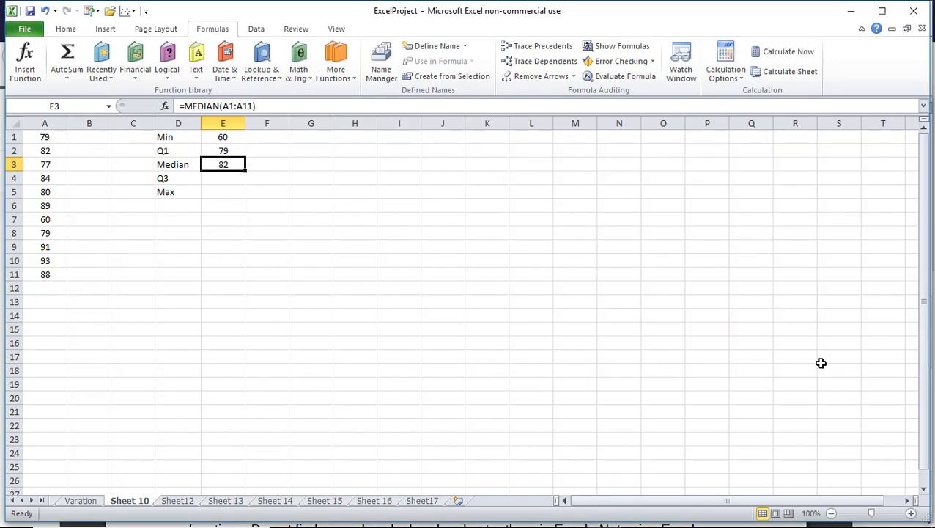
Insert the QUARTILE.INC function in cell E4 with array A1:A11 and quart 3.
click(223, 178)
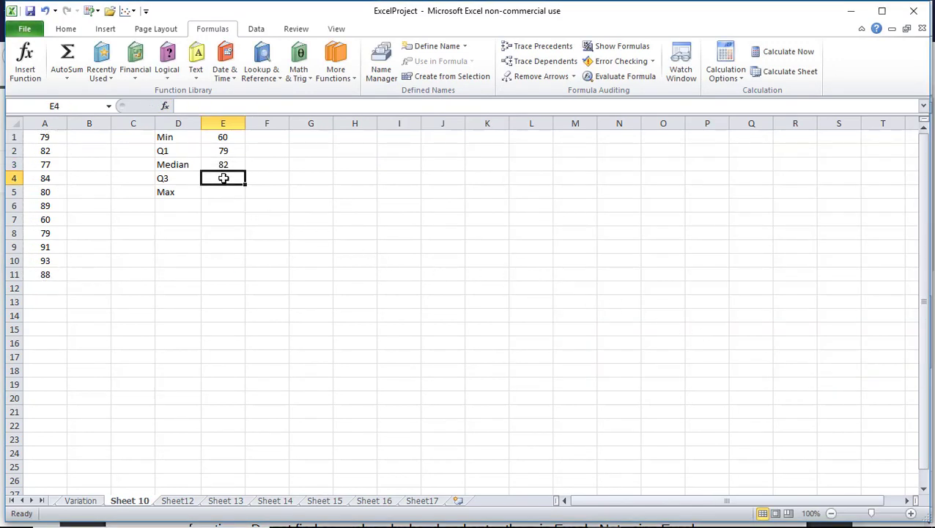
click(335, 77)
mouse_move(335, 97)
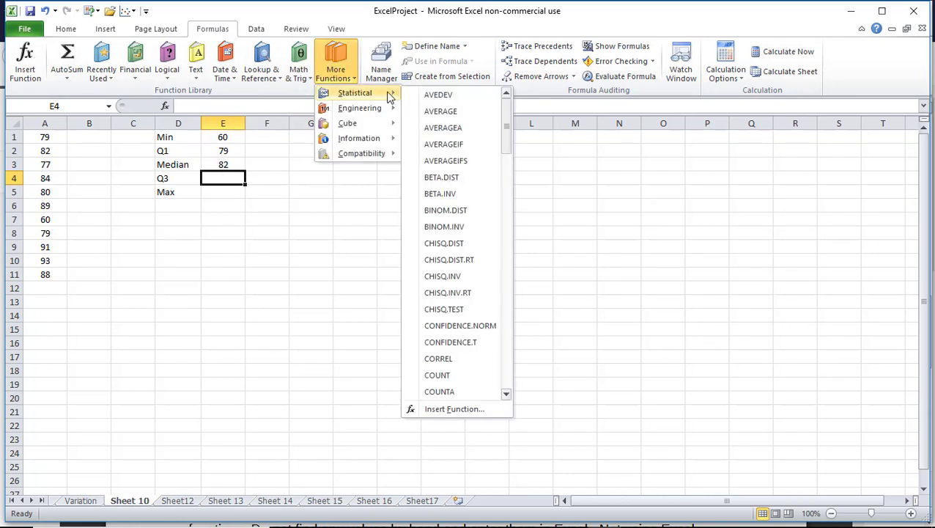
drag(505, 141, 506, 310)
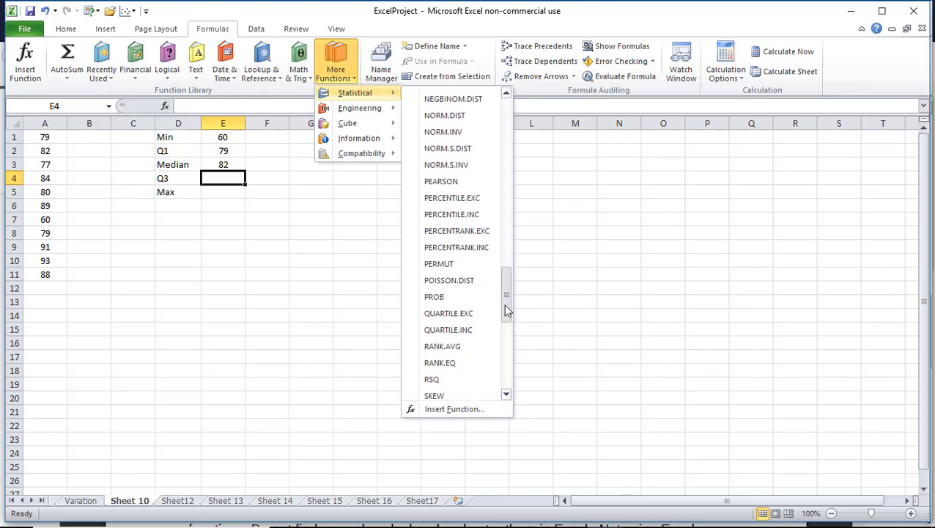
click(466, 329)
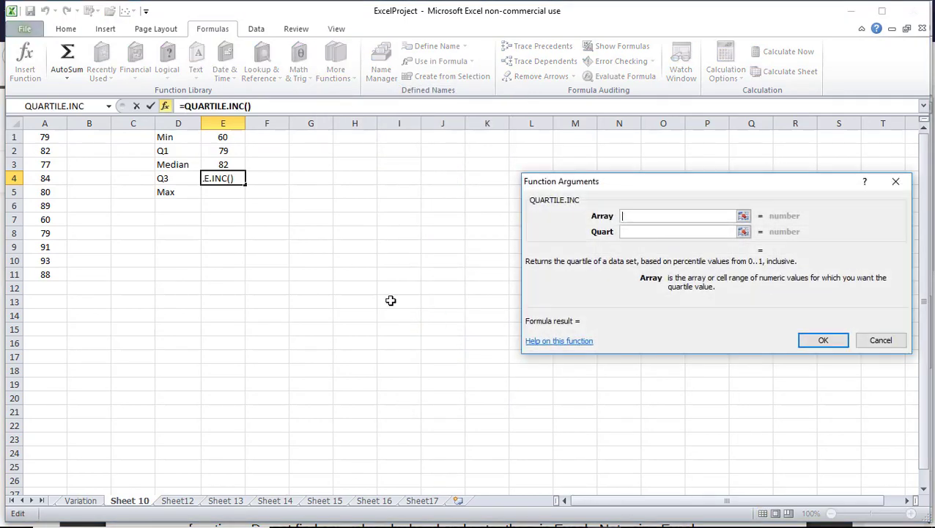
drag(40, 137, 51, 274)
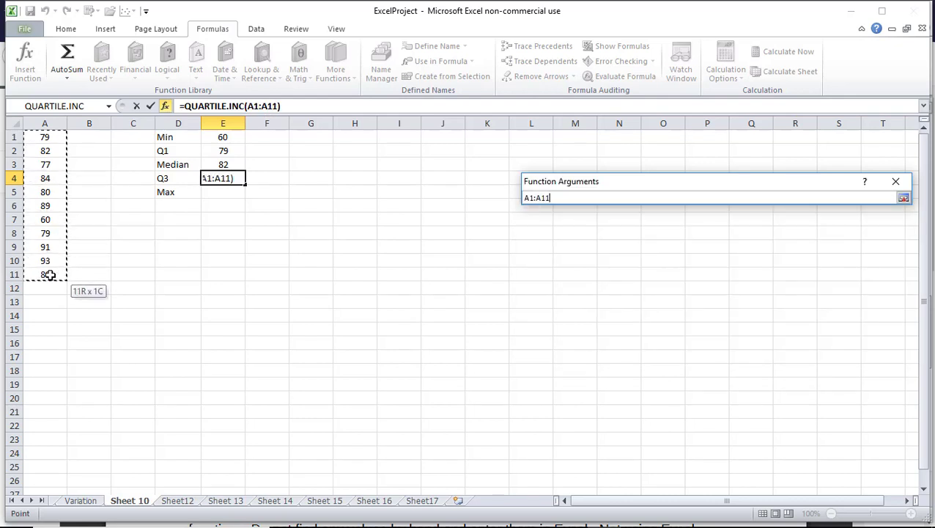
click(641, 232)
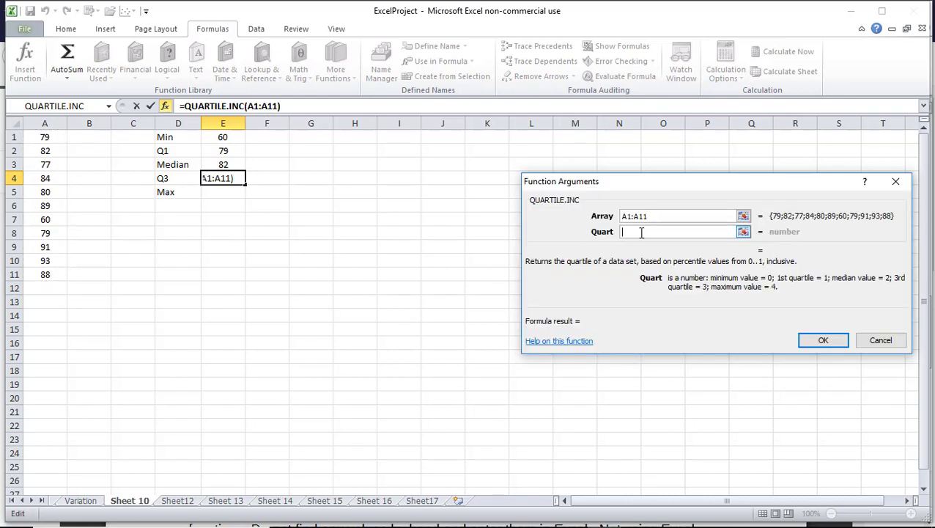
text(3)
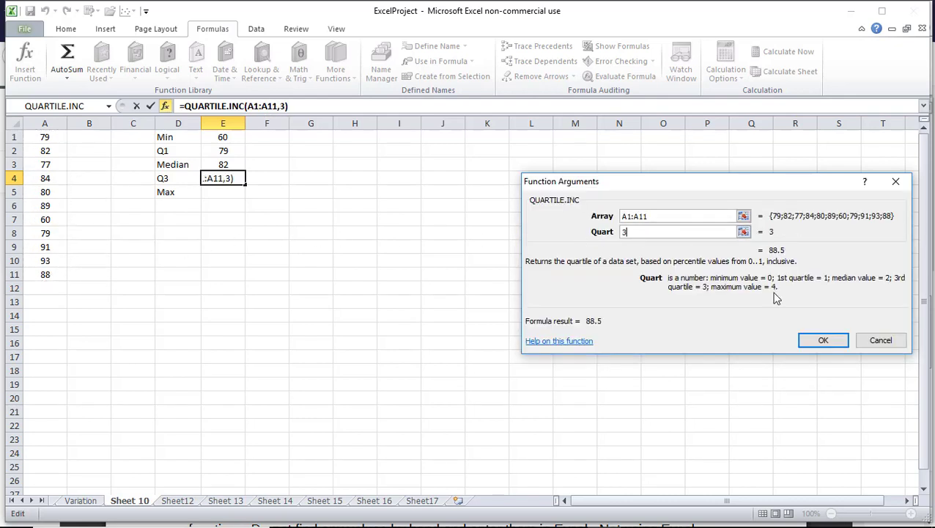
click(808, 342)
Insert the statistical function MAX in cell E5 with the data range A1:A11.
click(234, 193)
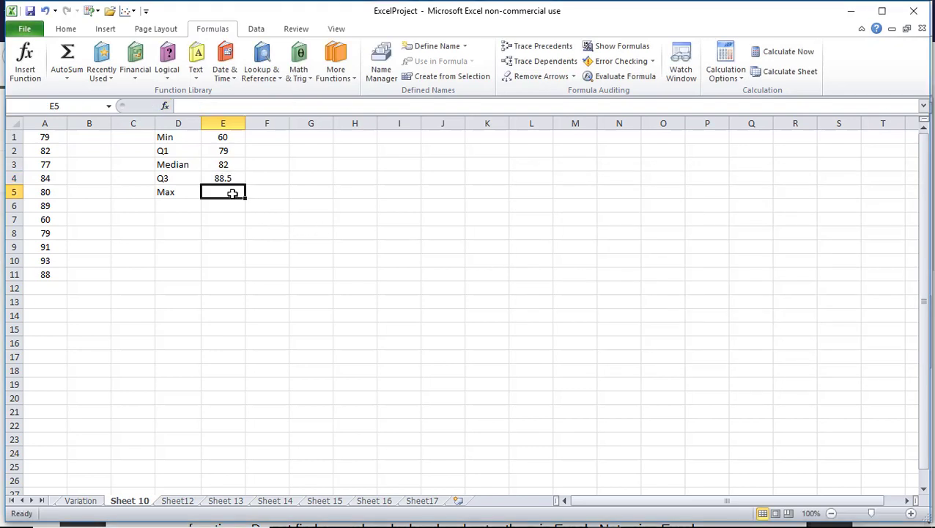
click(341, 80)
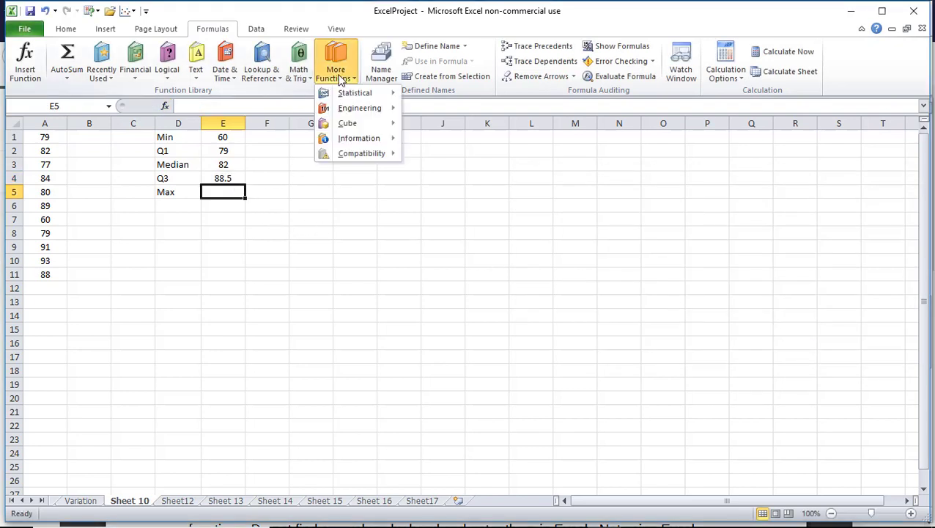
mouse_move(355, 93)
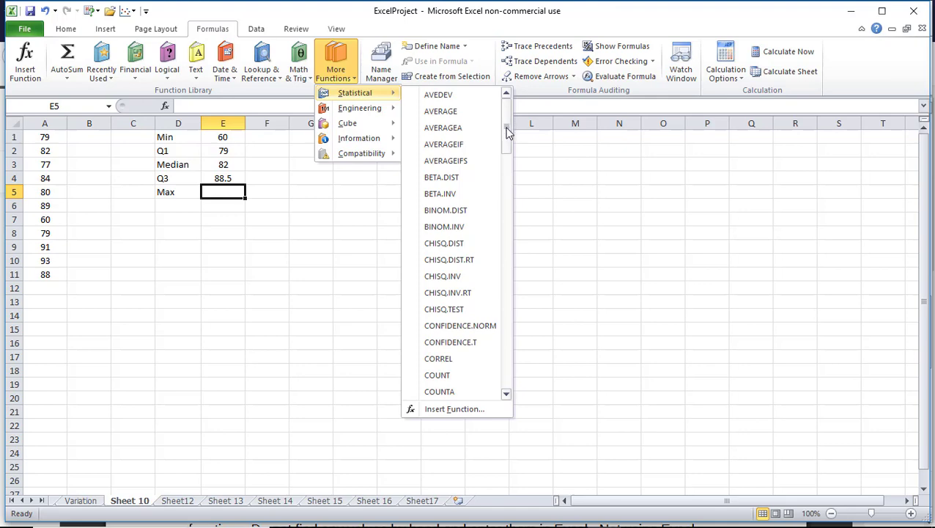
drag(508, 130, 504, 262)
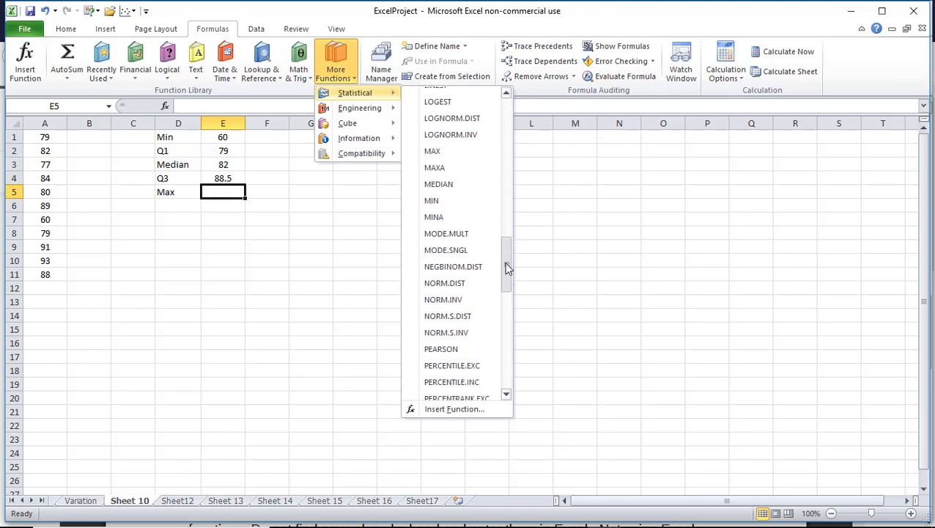
click(444, 154)
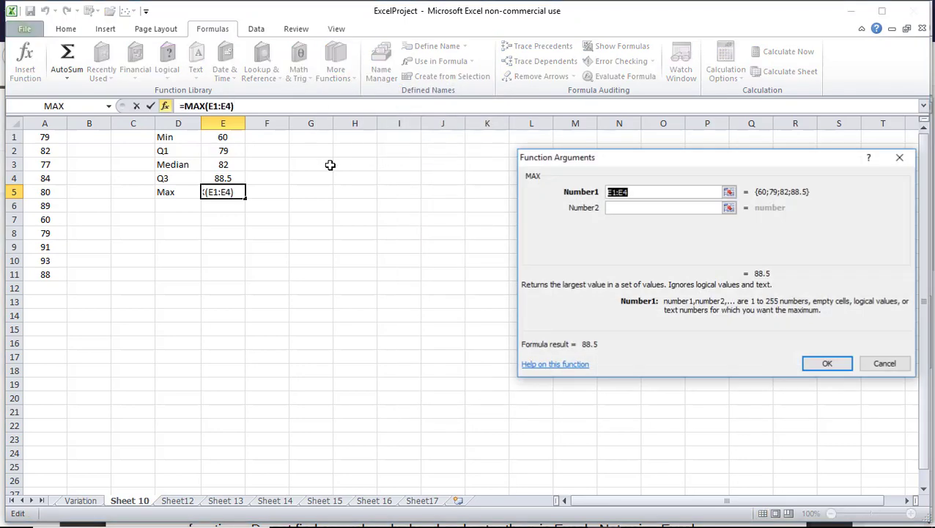
drag(46, 134, 45, 277)
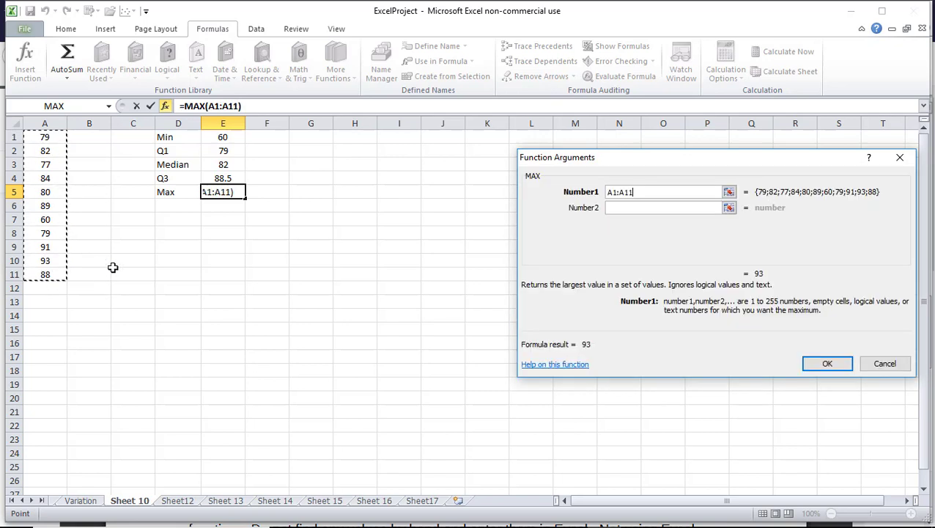
click(824, 366)
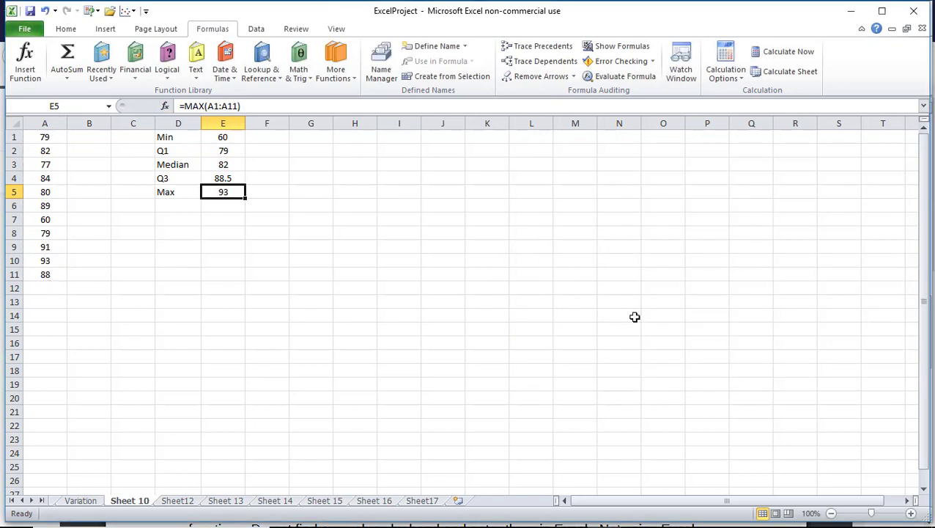
Enter the labels Series 1, Series 2, Series 3, Series 4 and Series 5 in cells D7 to D11.
click(216, 257)
click(175, 221)
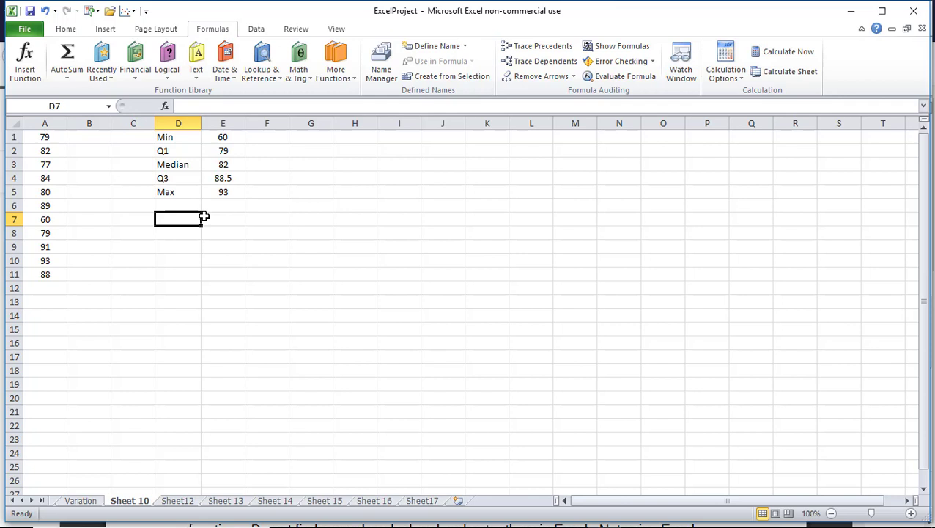
text(Seri)
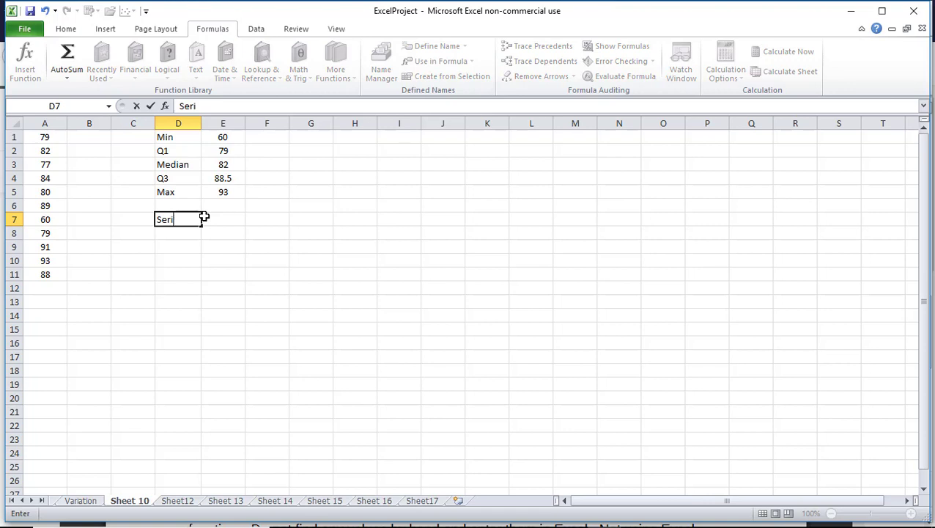
text(es 1)
key(Return)
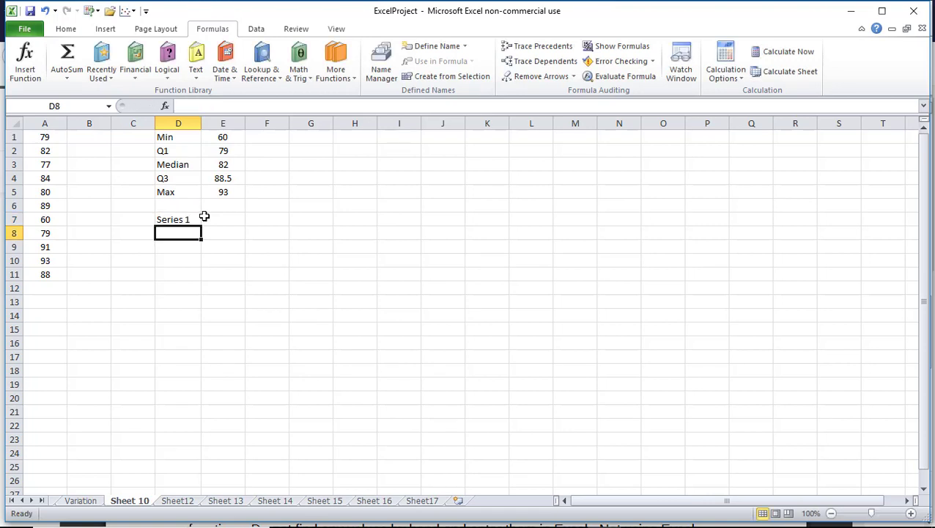
text(Seris)
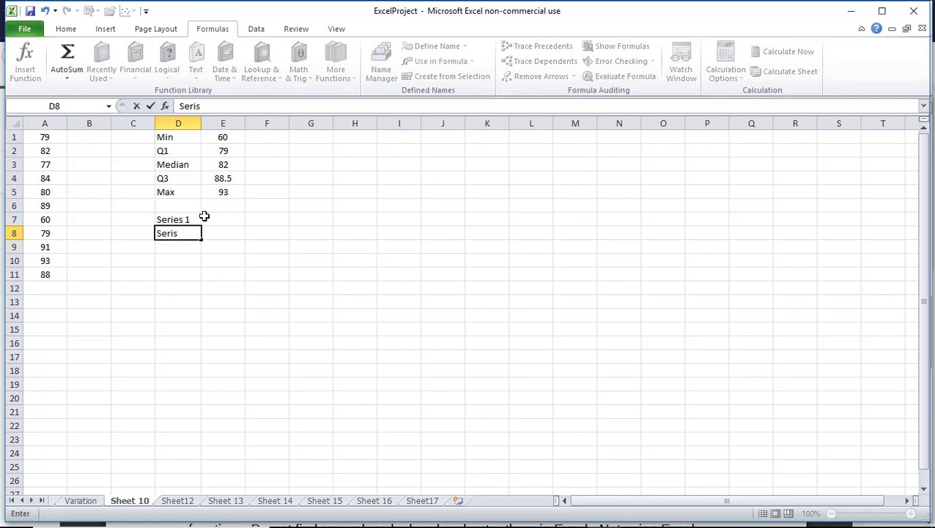
key(BackSpace)
text(es 2)
key(Return)
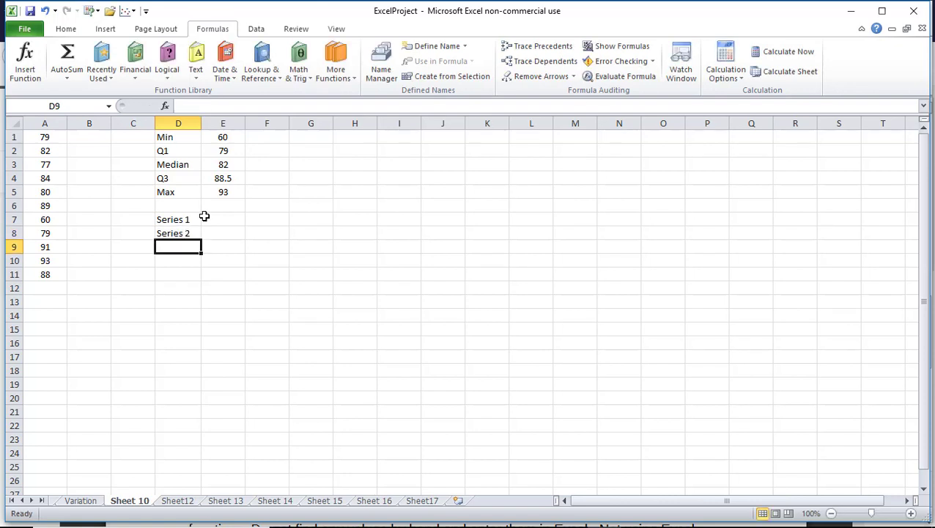
text(Series)
key(Return)
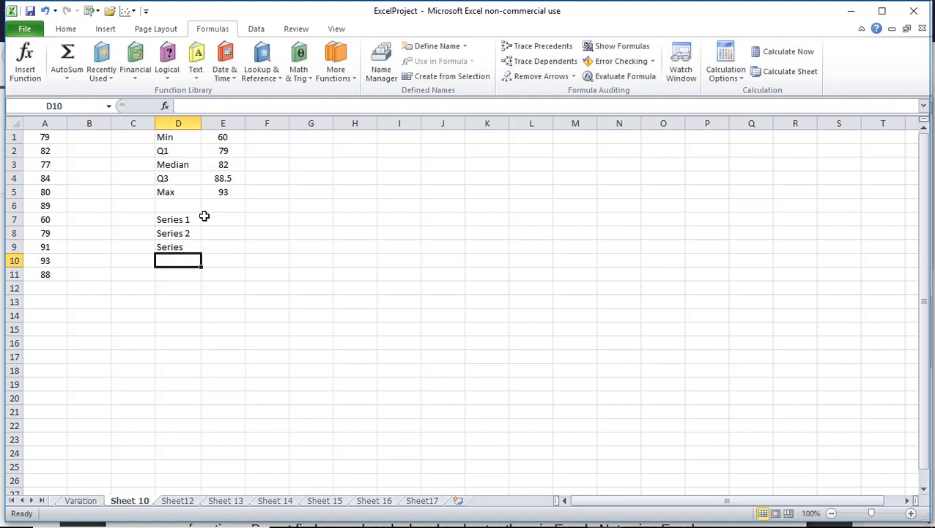
key(Up)
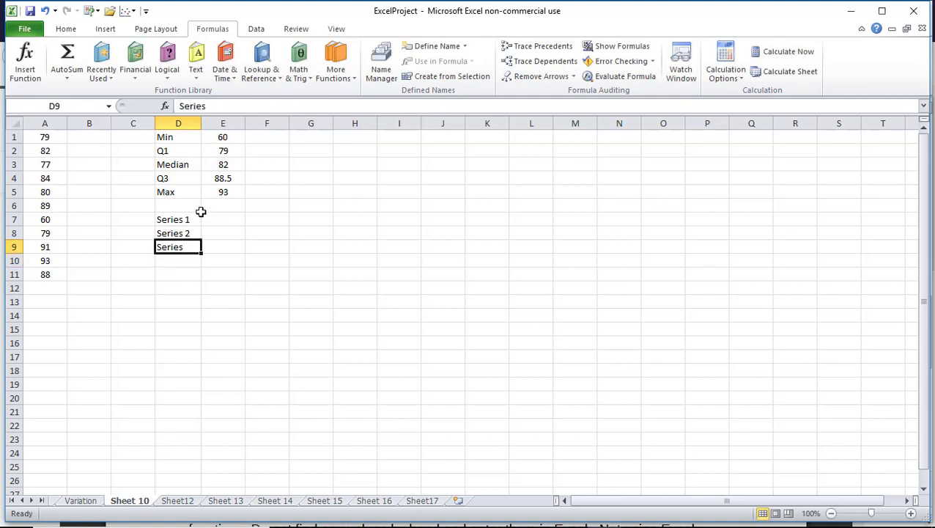
click(248, 106)
text(3)
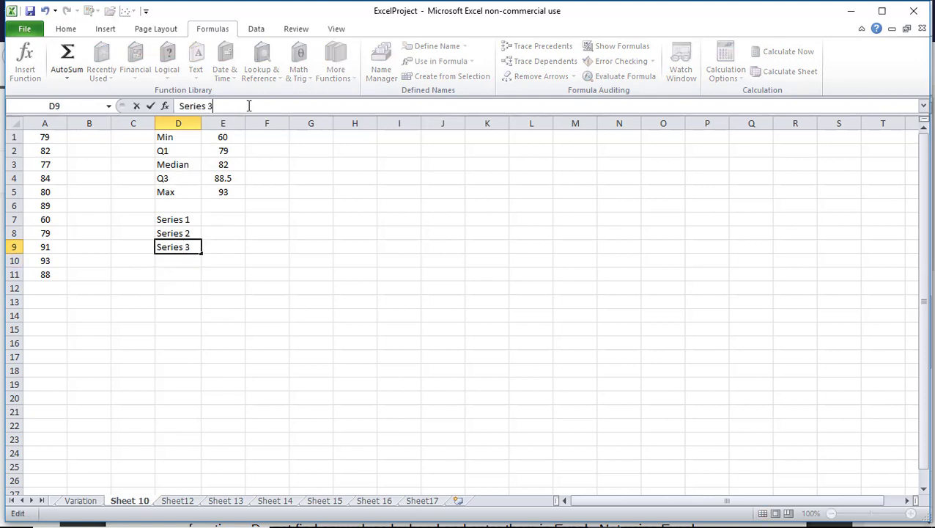
key(Return)
text(Series 4)
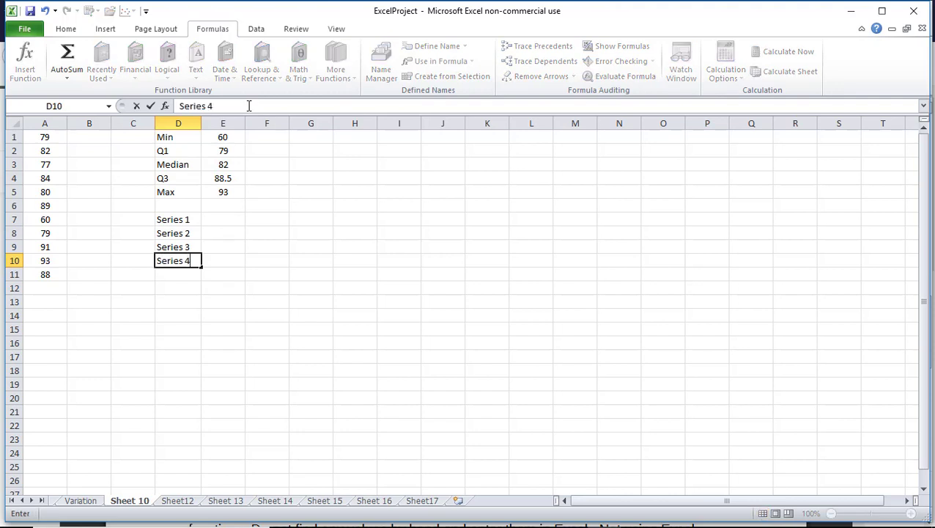
key(Return)
text(Series 5)
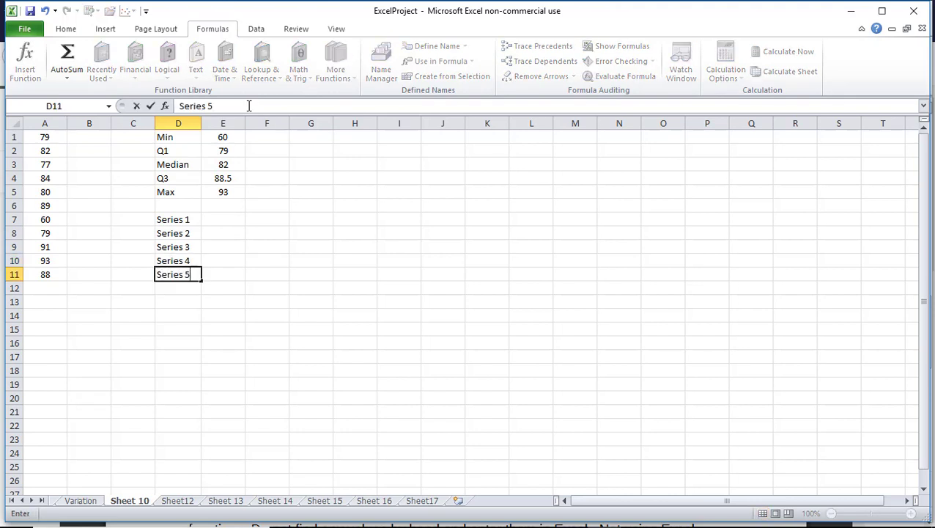
key(Return)
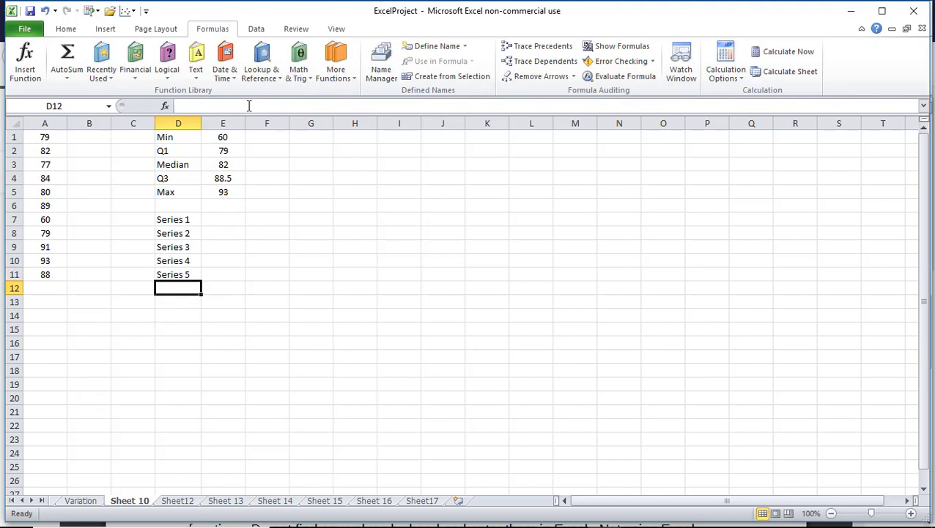
Enter the formula =E1 in cell E7 so that Series 1 equals the minimum.
click(217, 221)
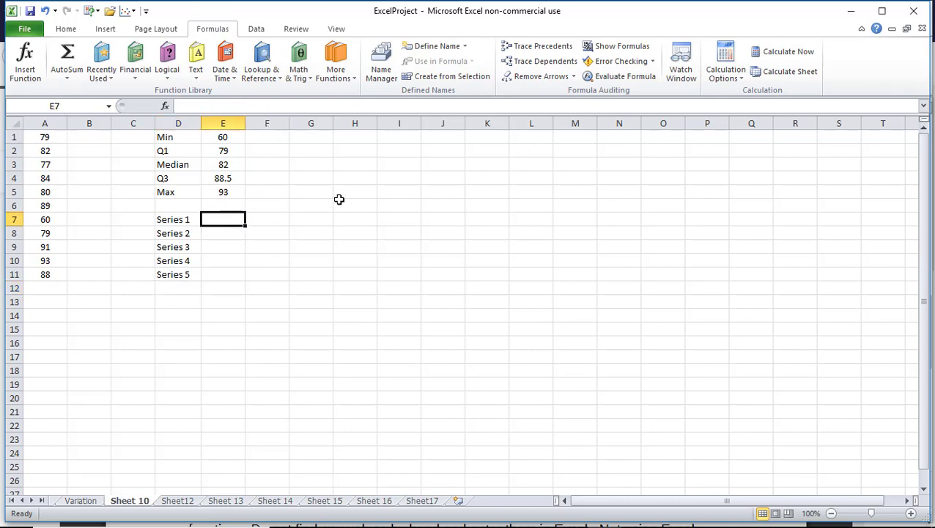
click(304, 107)
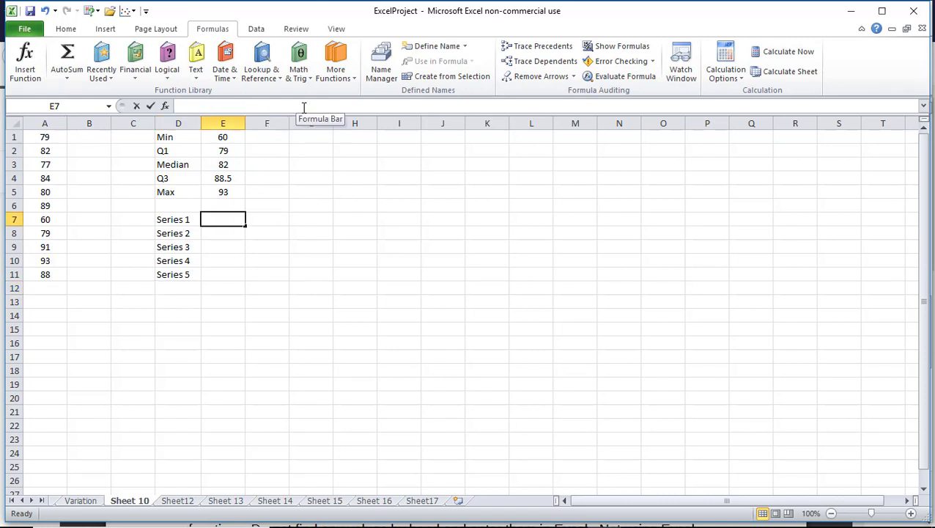
click(304, 107)
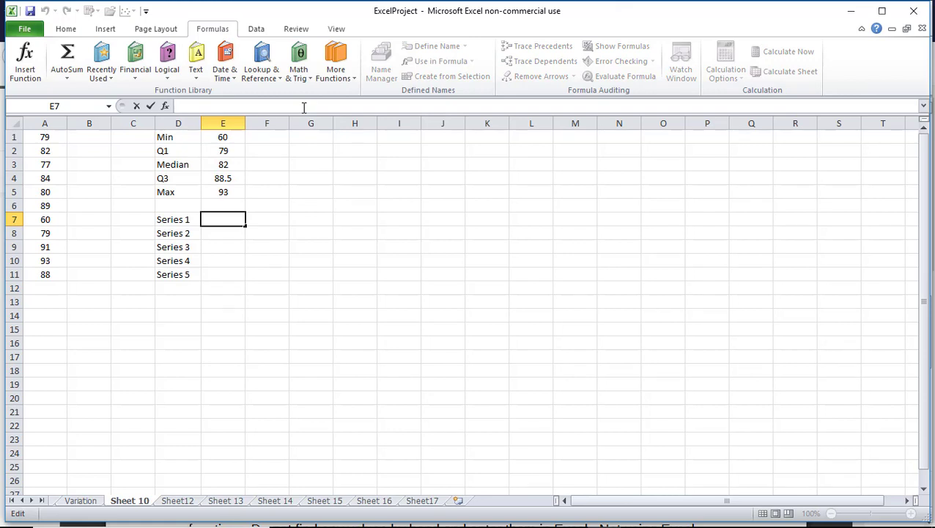
text(=)
text(E1)
key(Return)
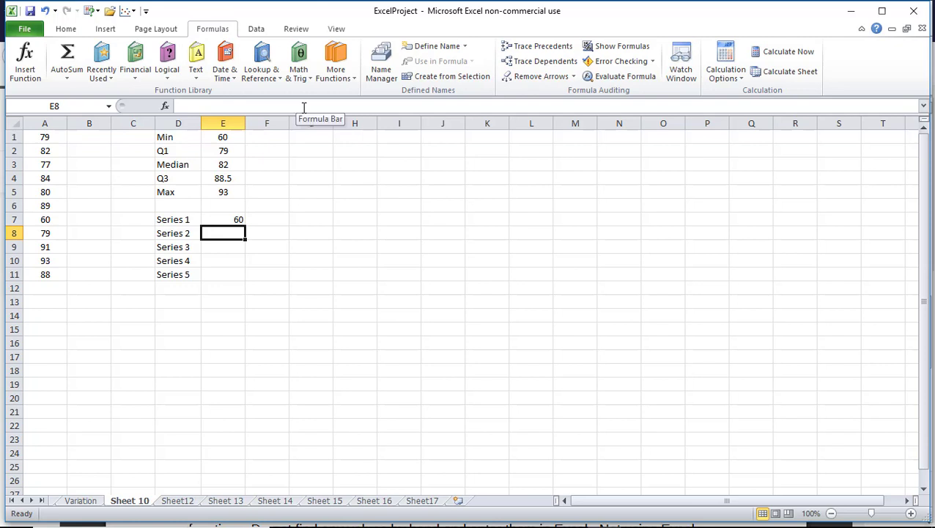
Enter the formula =E2-E1 in cell E8 so that Series 2 is Q1 minus the minimum.
click(183, 155)
click(184, 137)
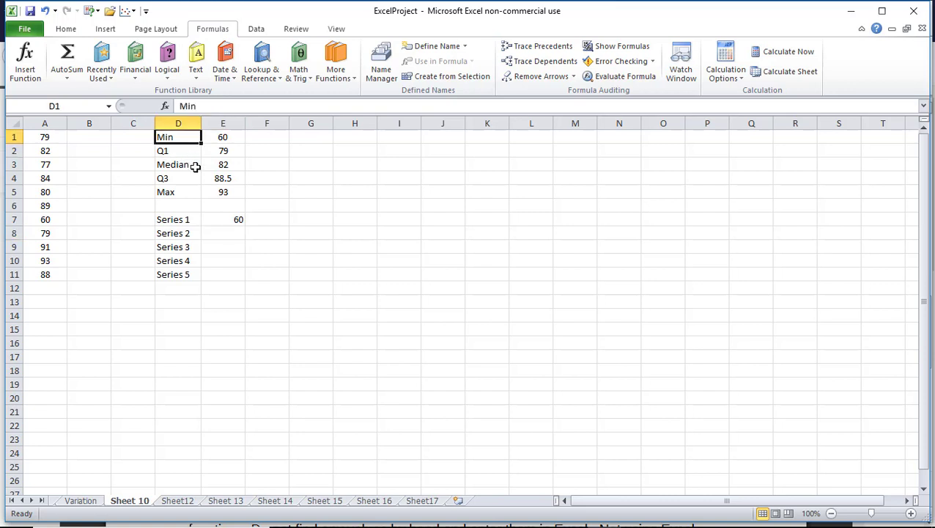
click(224, 230)
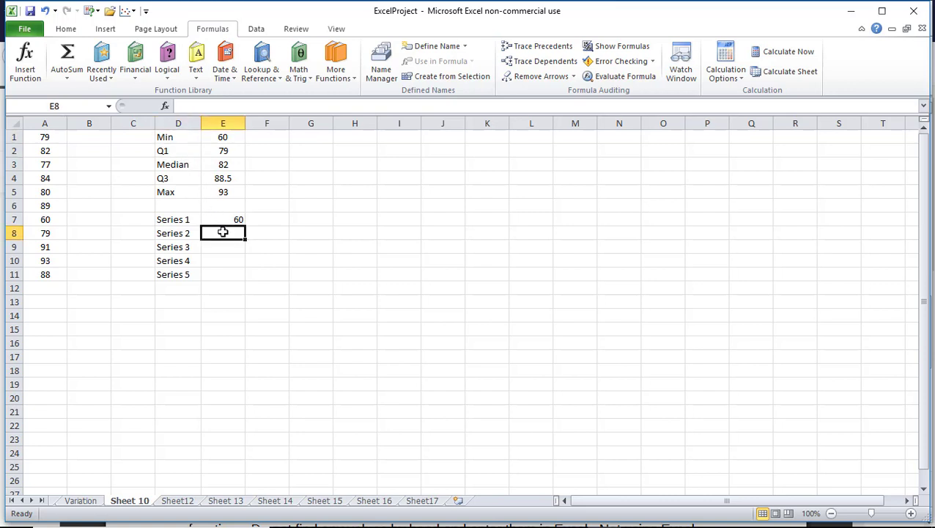
click(249, 105)
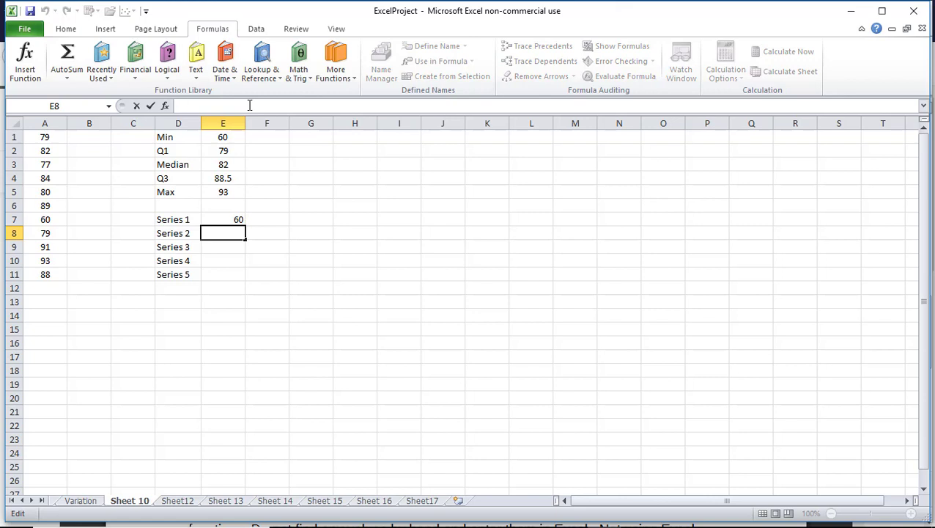
text(=)
text(e2)
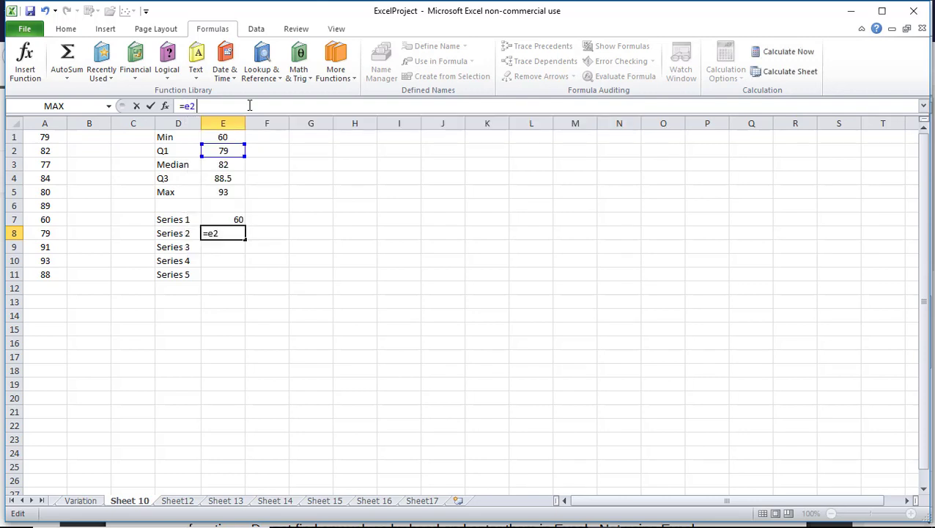
text( - e1)
key(Return)
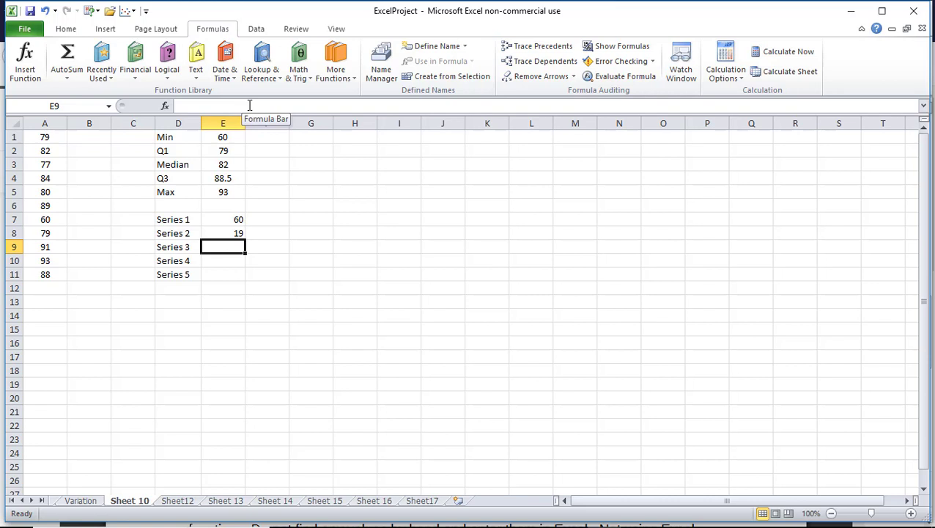
Enter the formula =E3-E2 in cell E9 so that Series 3 is the median minus Q1.
text(=)
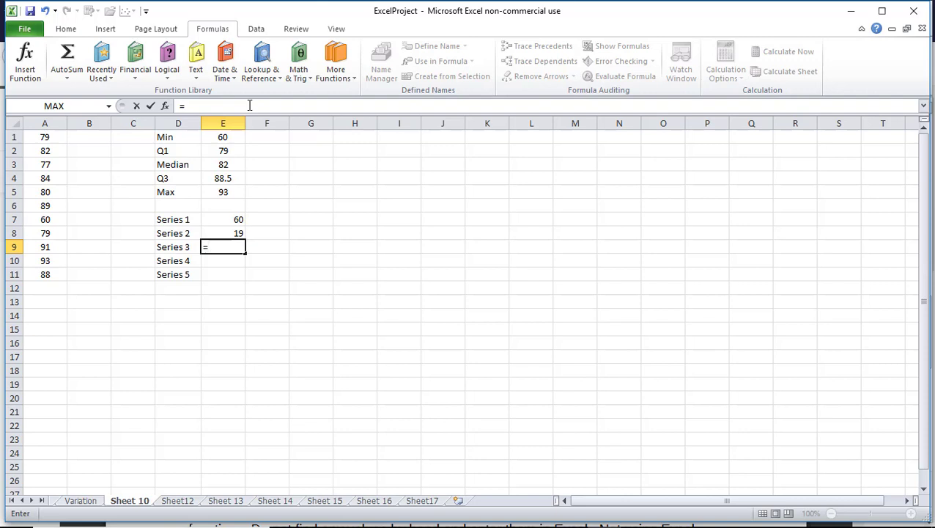
text(e)
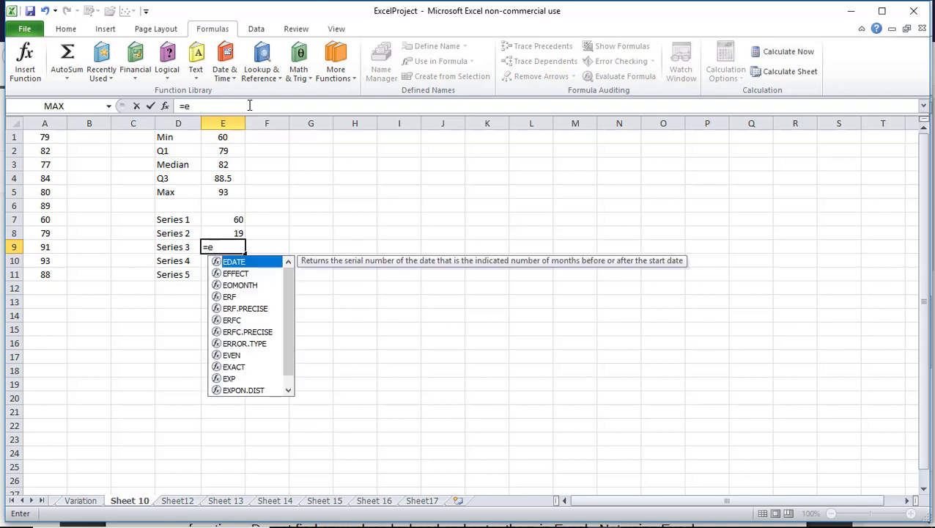
text(3 - e2)
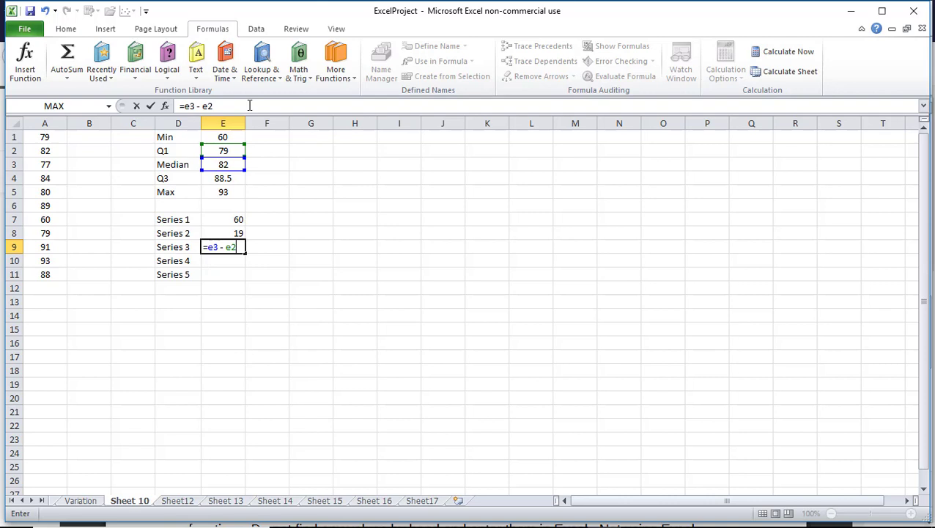
key(Return)
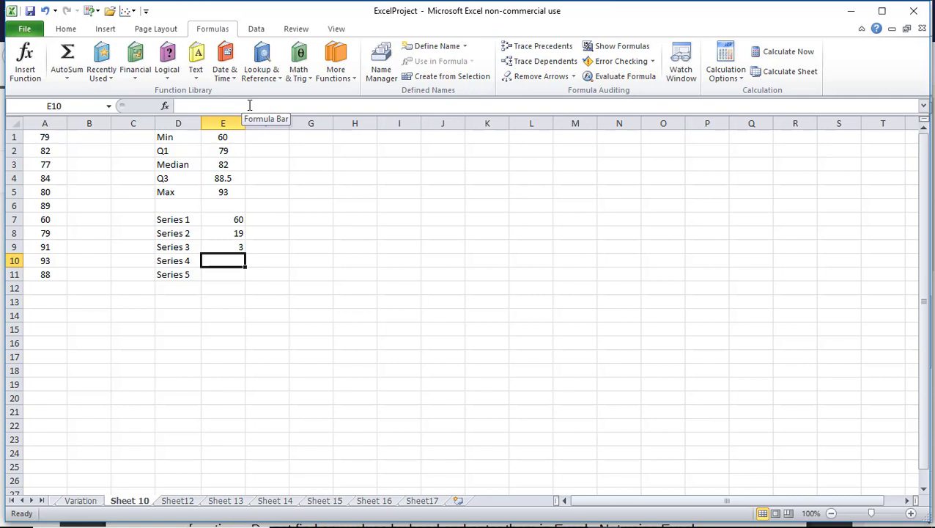
Enter the formula =E4-E3 in cell E10 so that Series 4 is Q3 minus the median.
text(=)
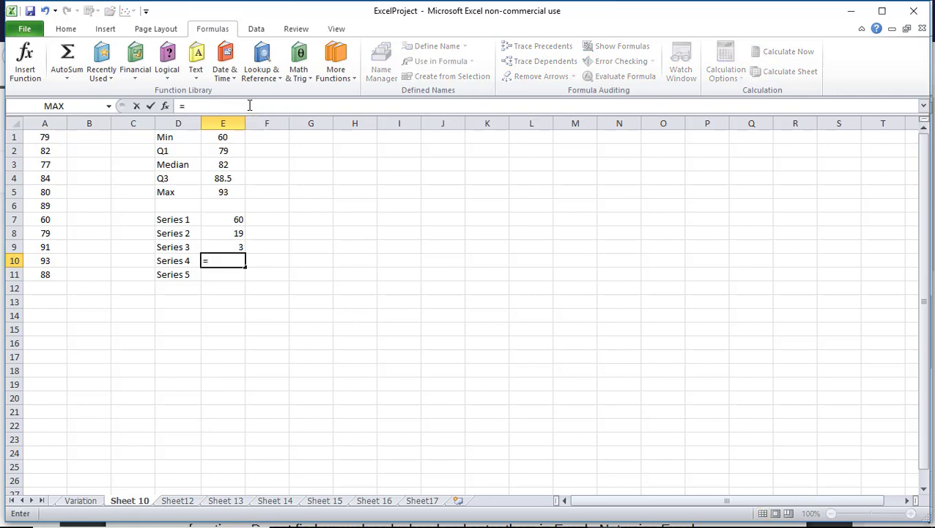
text(e4 - )
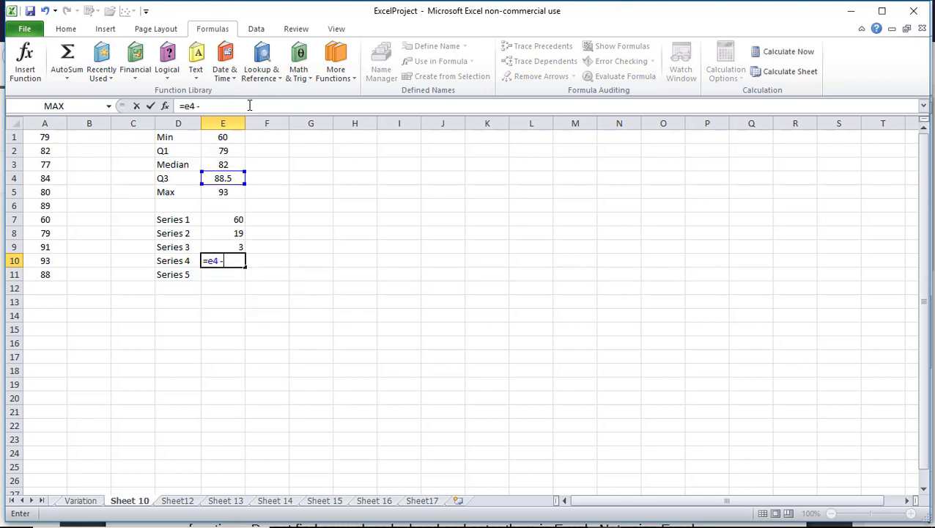
text(3)
key(Return)
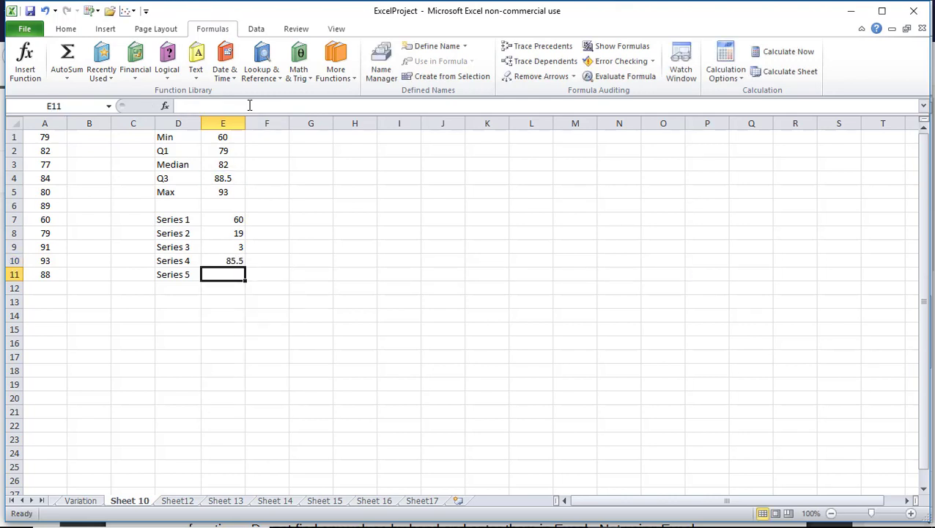
key(Up)
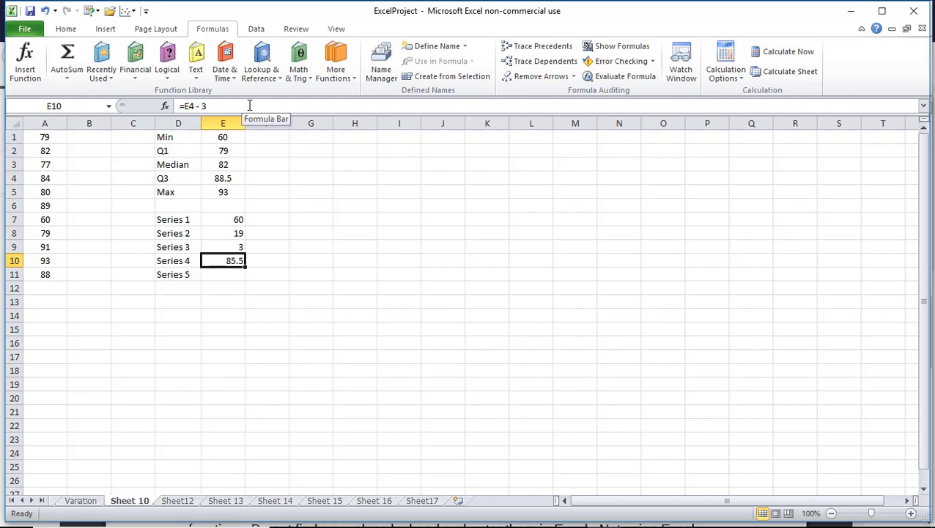
click(204, 106)
text(E)
key(Return)
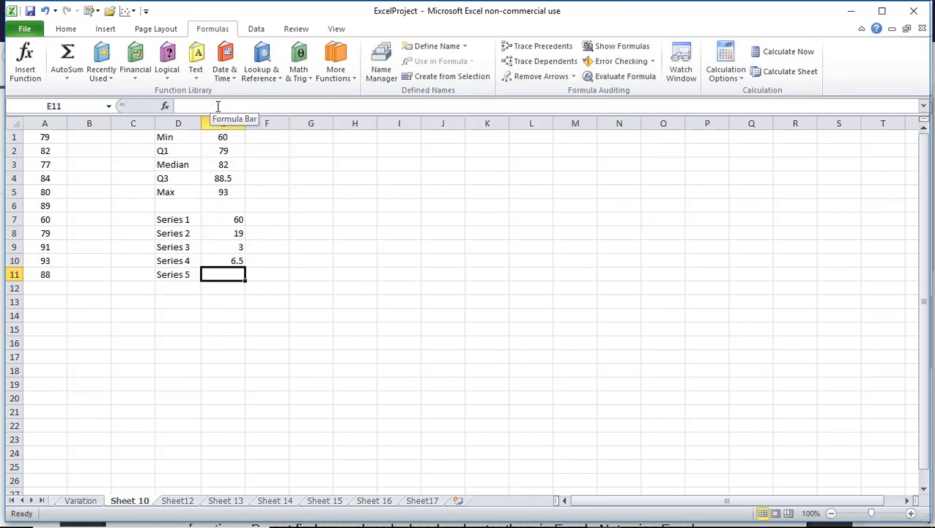
Enter the formula =E5-E4 in cell E11 so that Series 5 is the maximum minus Q3.
click(218, 106)
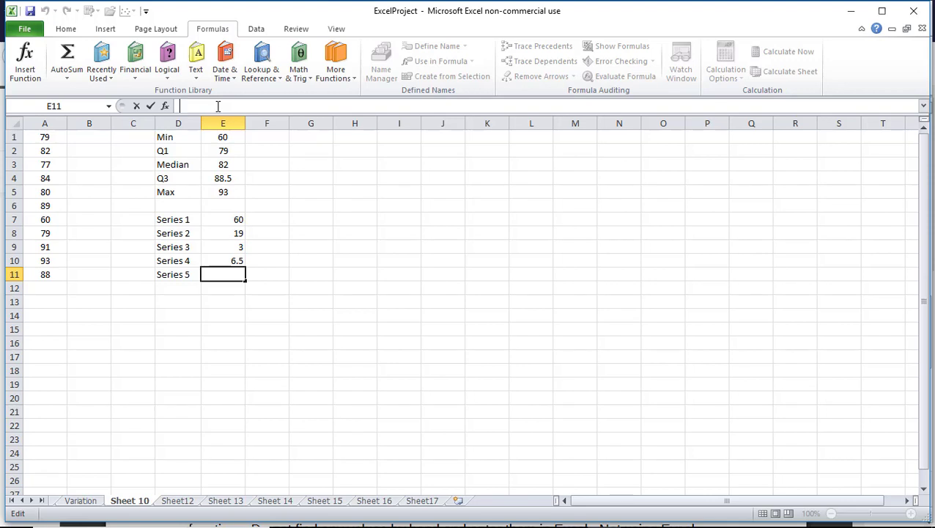
text(=e5 -)
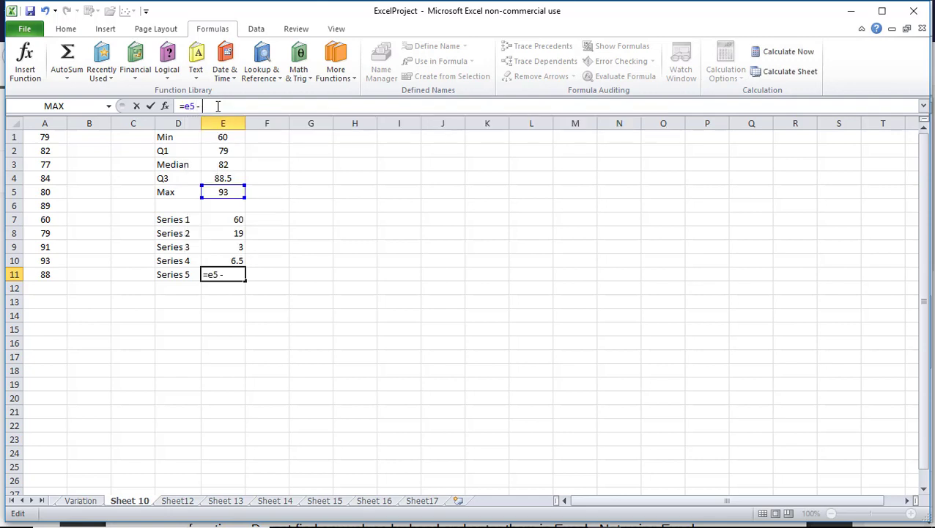
text( e4)
key(Return)
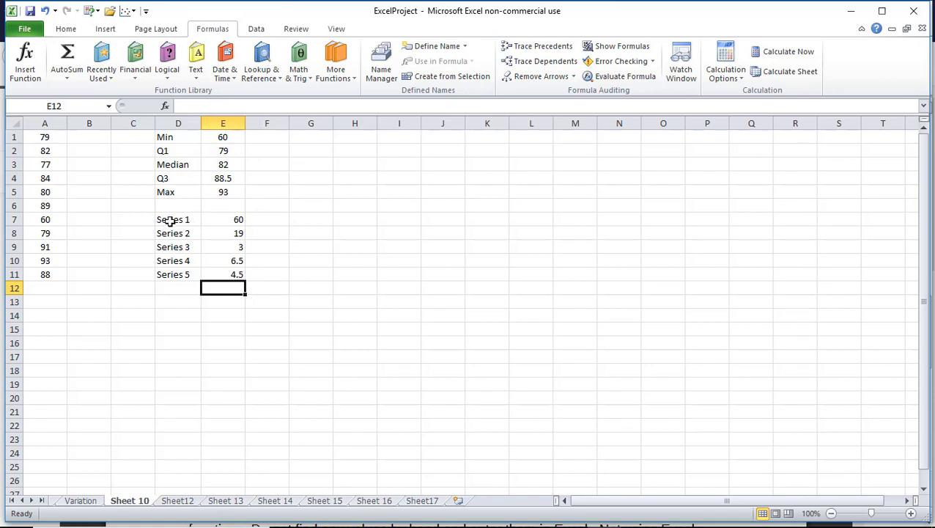
Insert a 2-D stacked column chart from D7:E10 and switch its rows and columns so Series 1 to 4 stack in one column.
drag(169, 221, 224, 260)
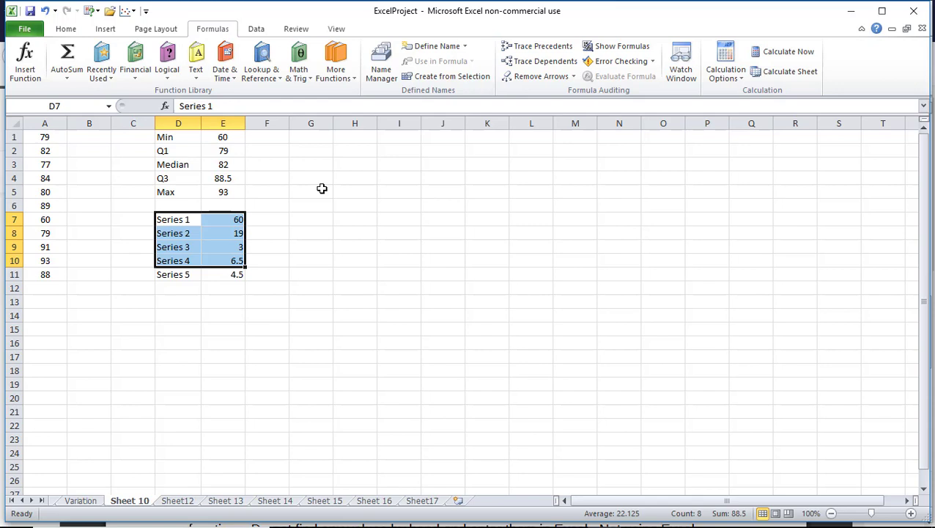
click(112, 31)
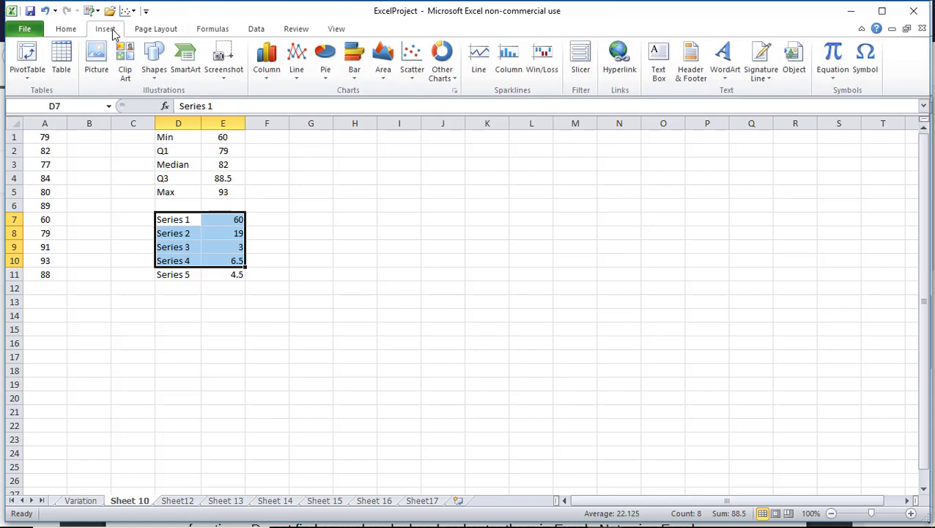
click(267, 75)
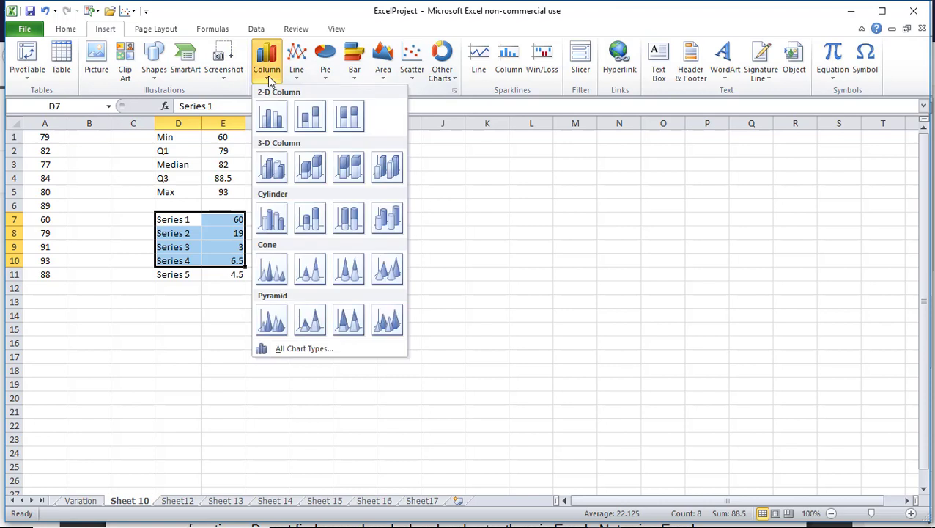
click(313, 121)
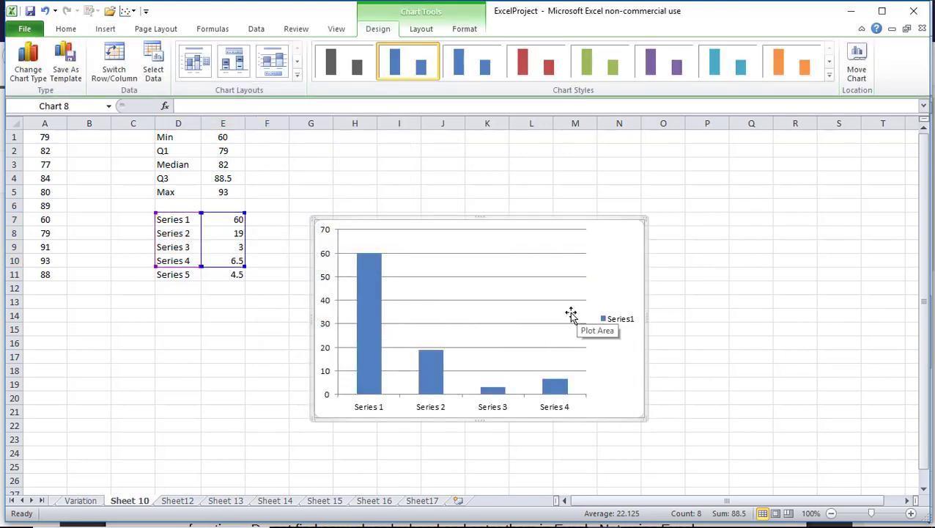
click(130, 73)
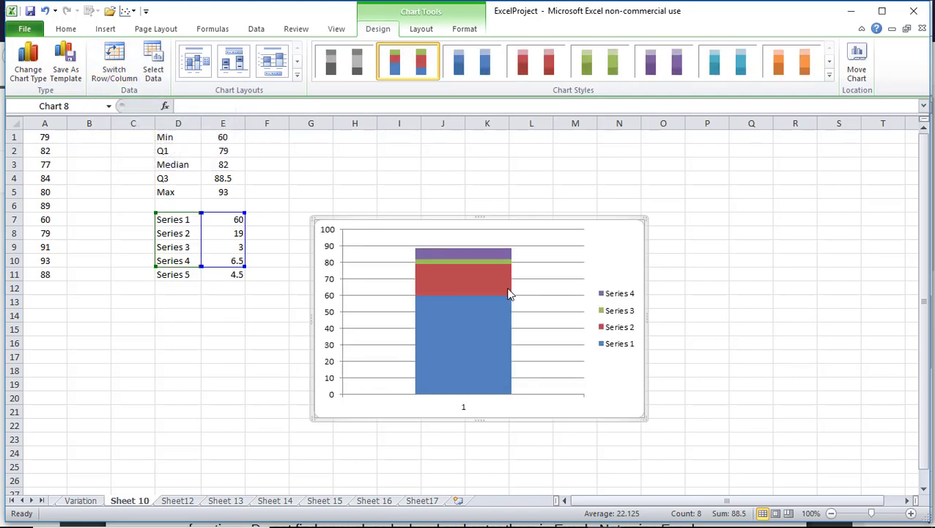
Format the Series 1 block of the stacked column with no fill and no border line.
mouse_move(509, 293)
mouse_move(464, 343)
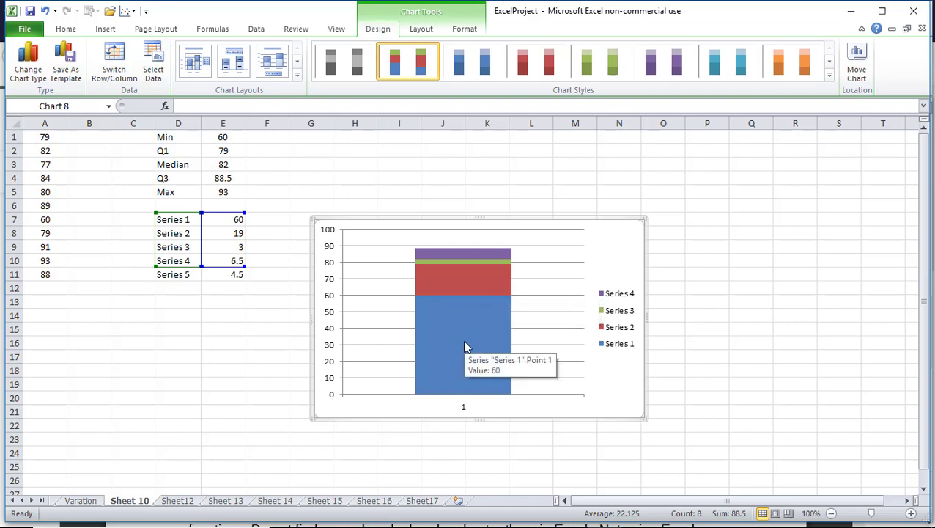
click(464, 343)
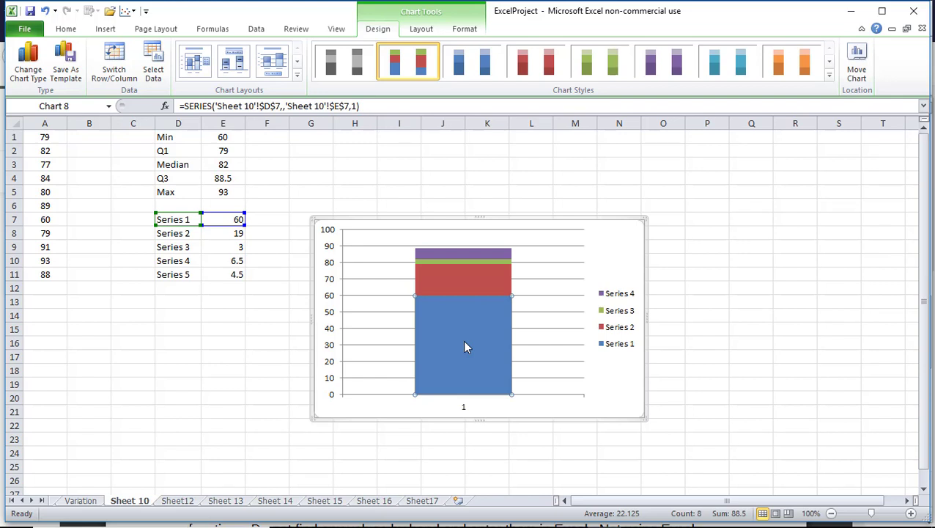
right_click(465, 347)
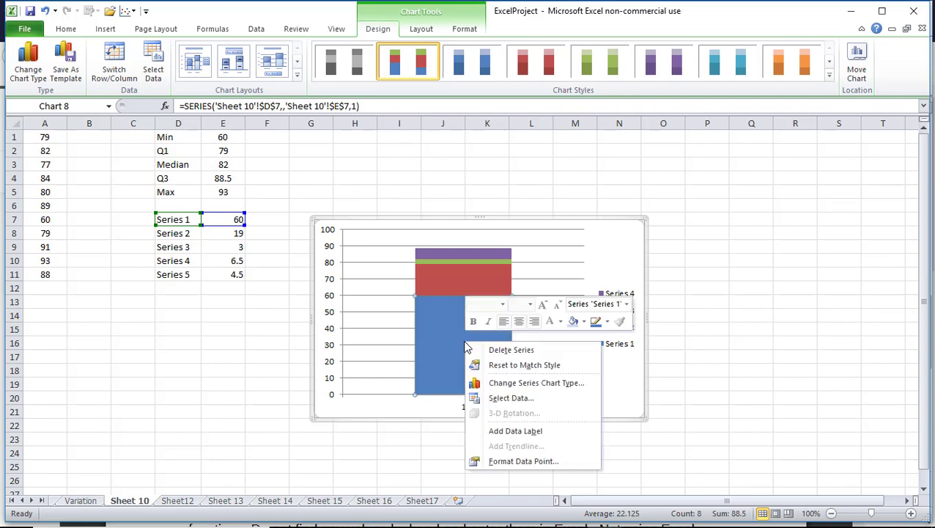
click(520, 461)
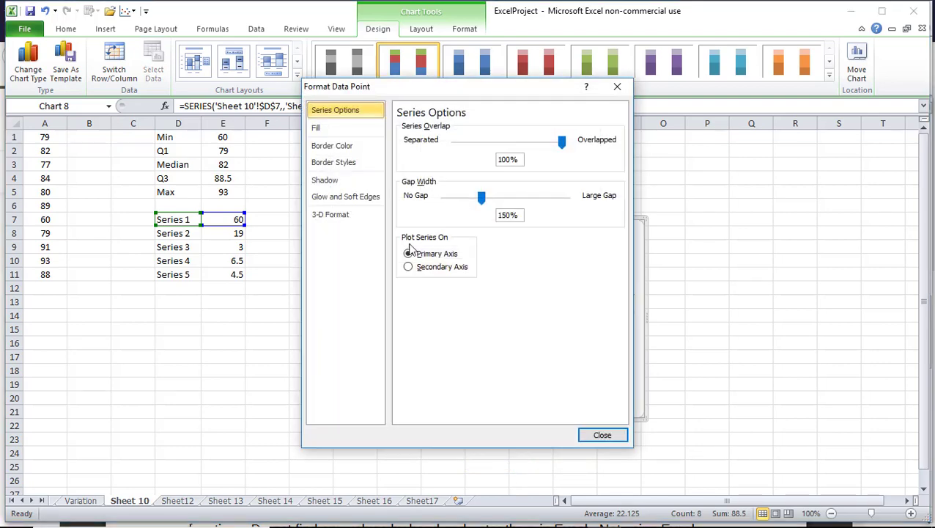
click(317, 128)
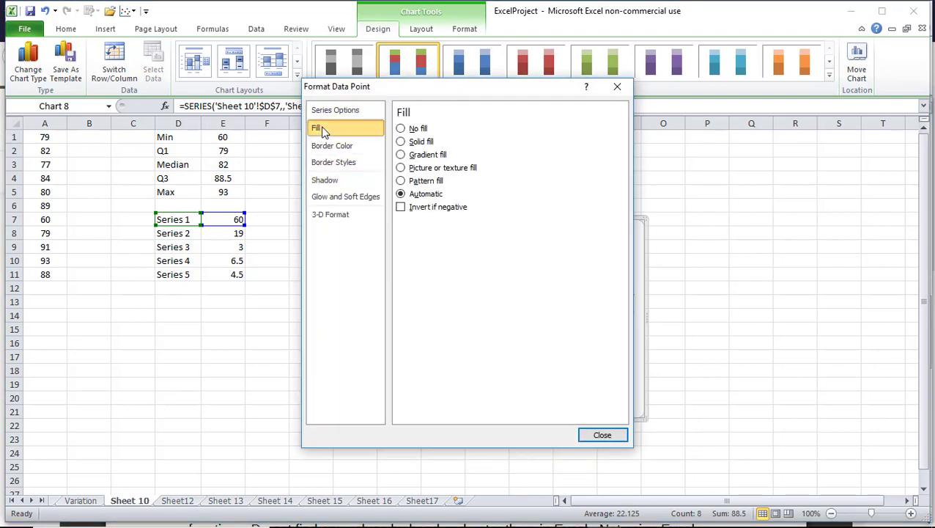
click(401, 129)
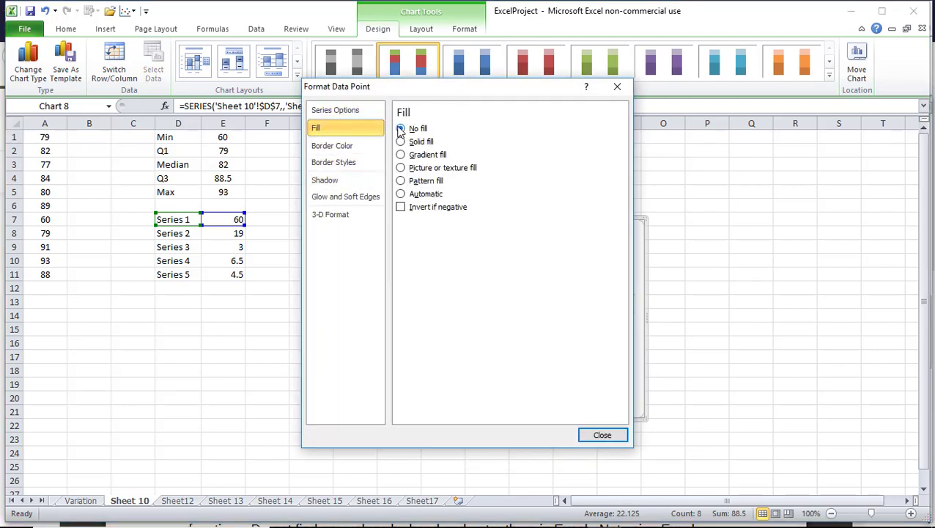
click(358, 147)
click(402, 129)
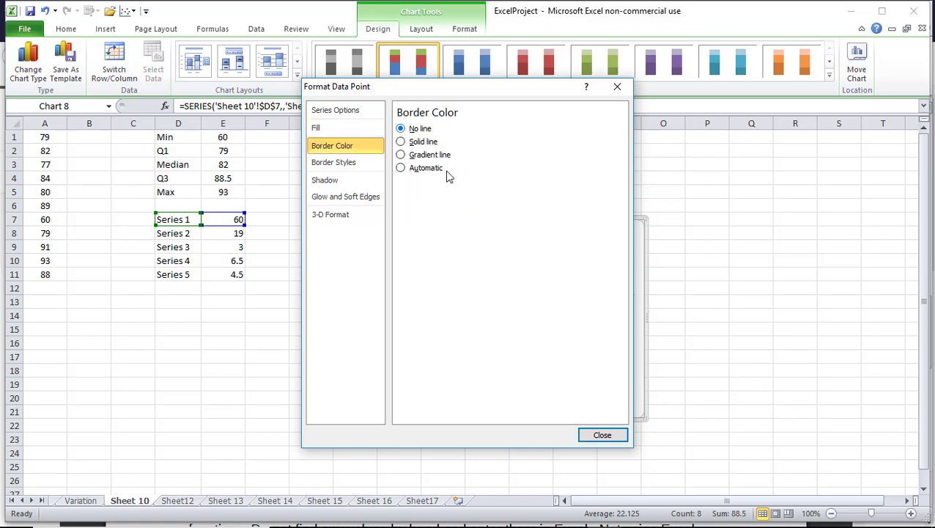
click(602, 435)
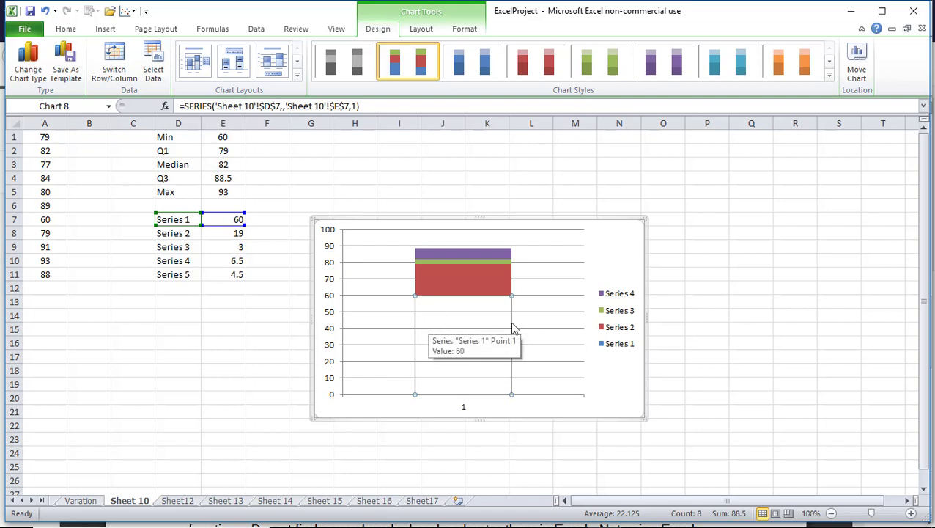
click(685, 323)
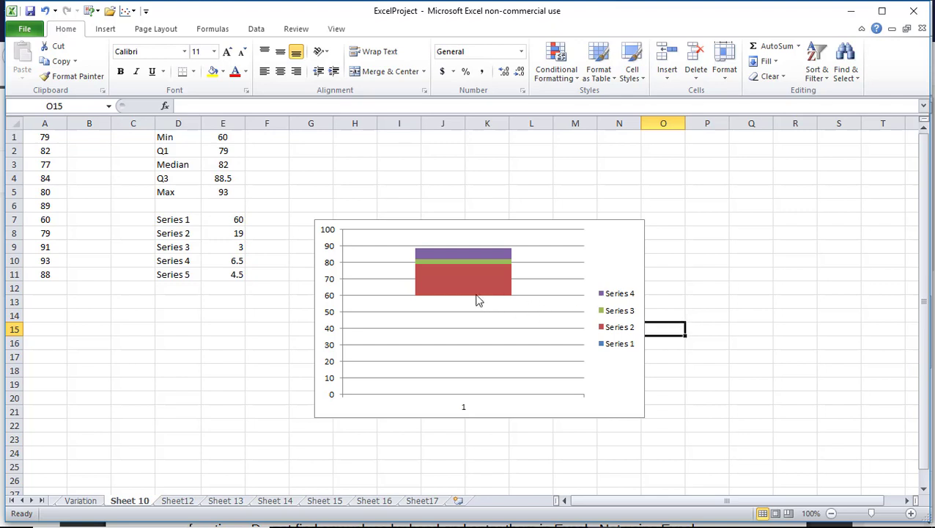
Format the Series 2 block of the stacked column with no fill and no border line.
mouse_move(452, 280)
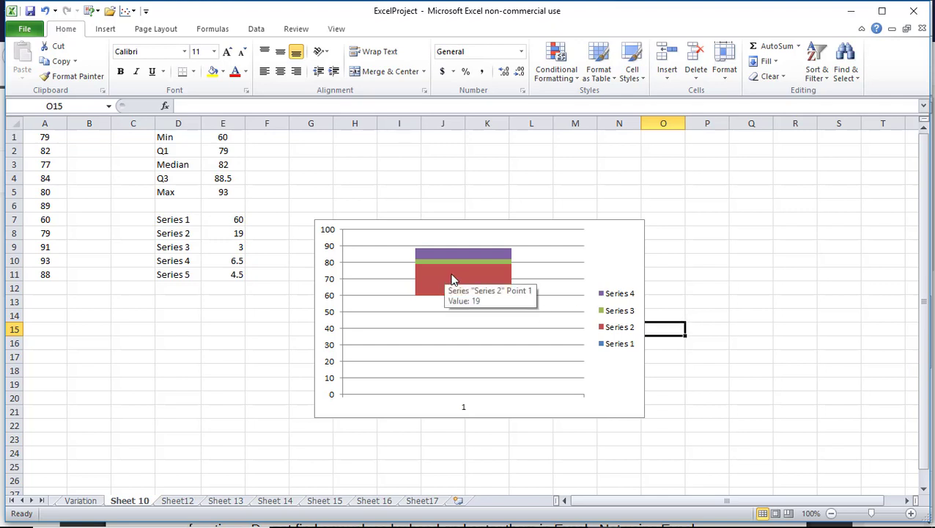
click(453, 280)
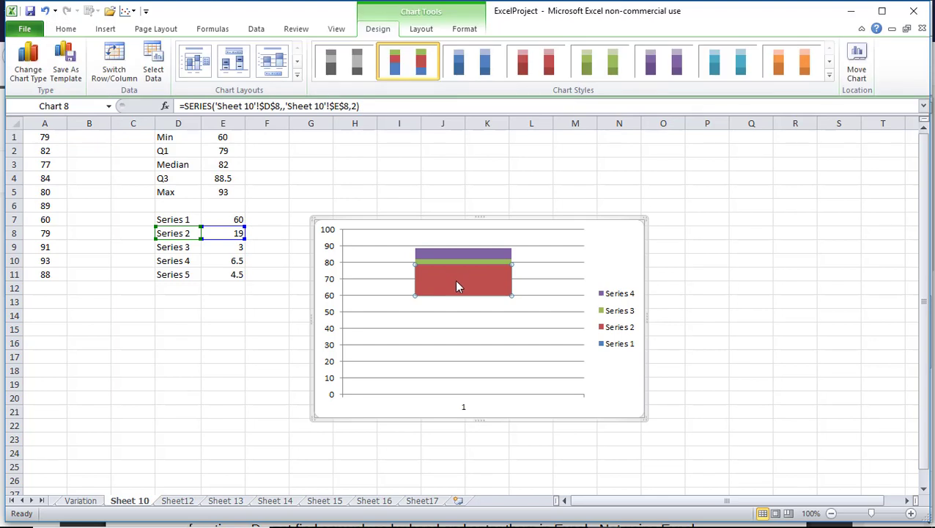
right_click(454, 279)
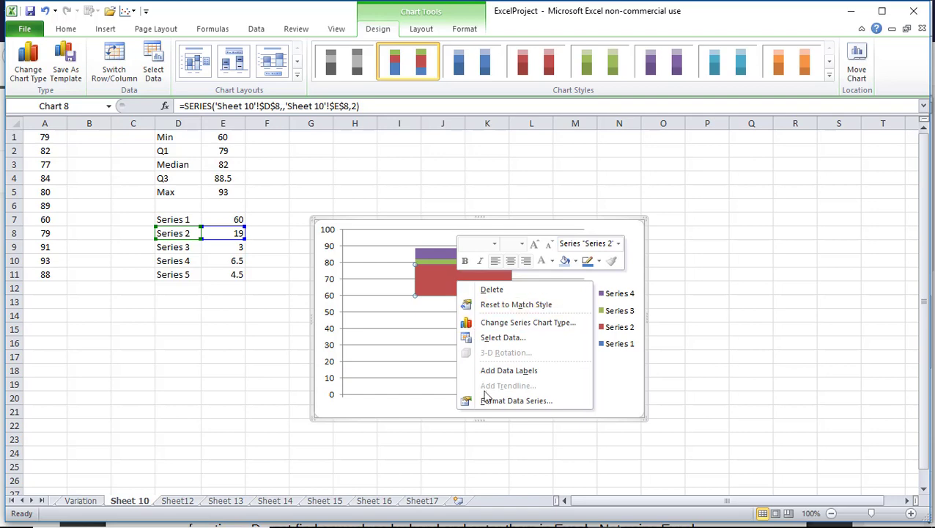
click(517, 401)
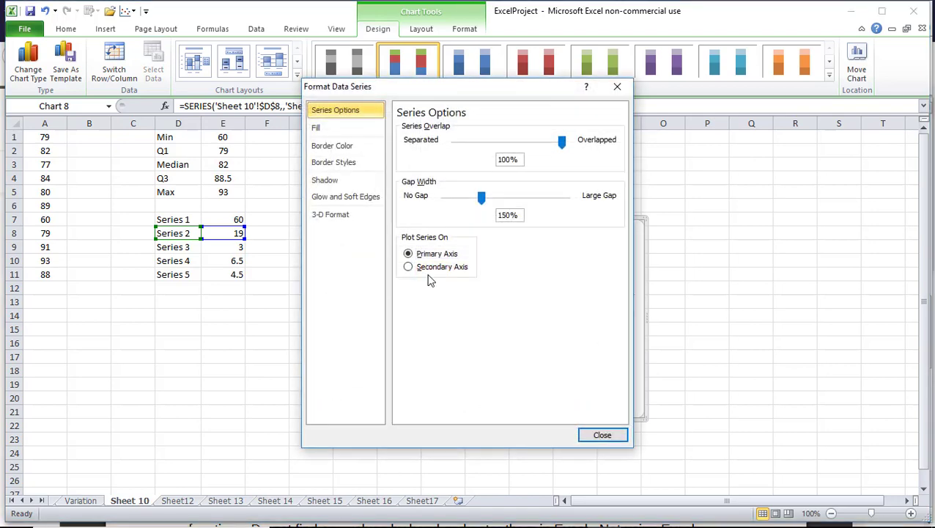
click(345, 127)
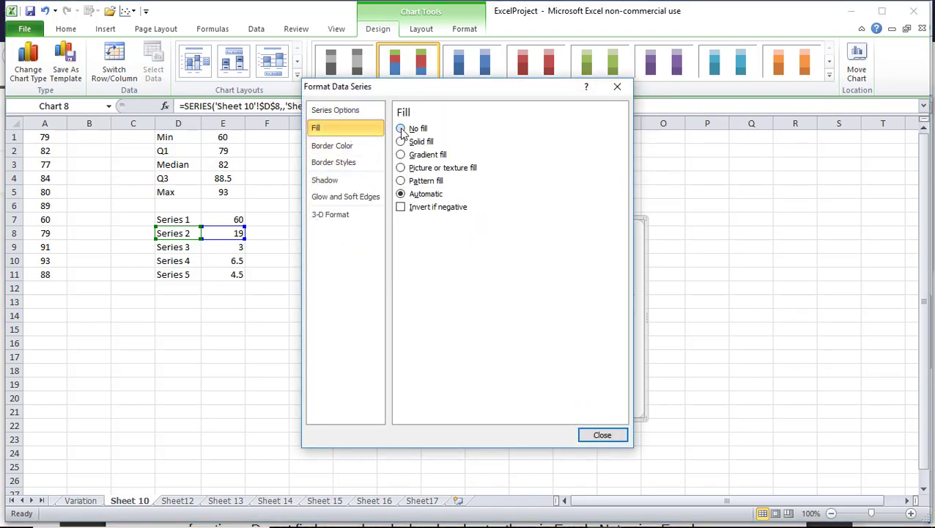
click(355, 146)
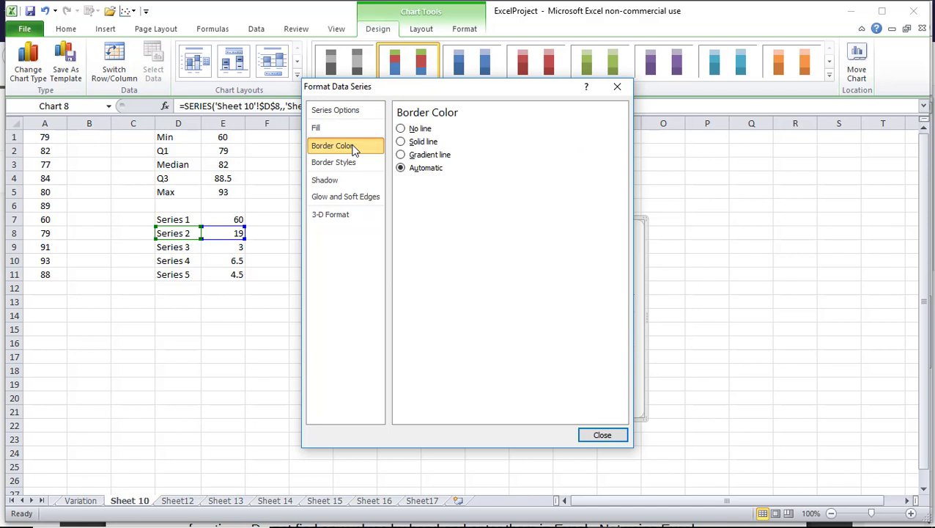
click(401, 129)
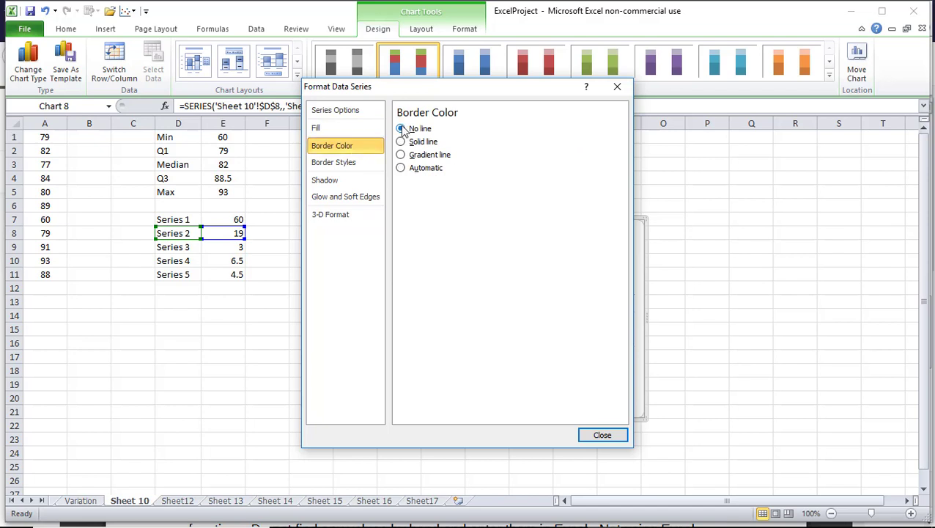
click(594, 434)
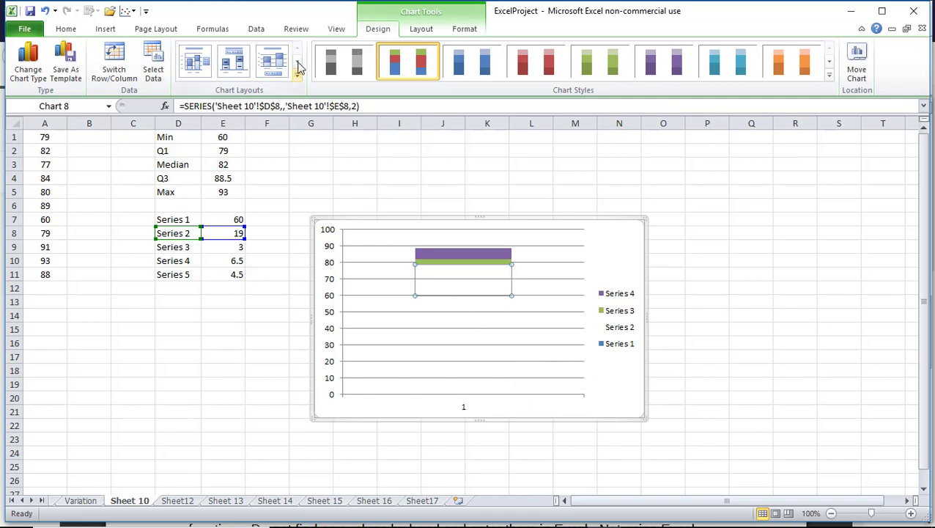
Add vertical error bars to Series 2 in the minus direction with caps and a percentage error amount of 100%.
click(428, 34)
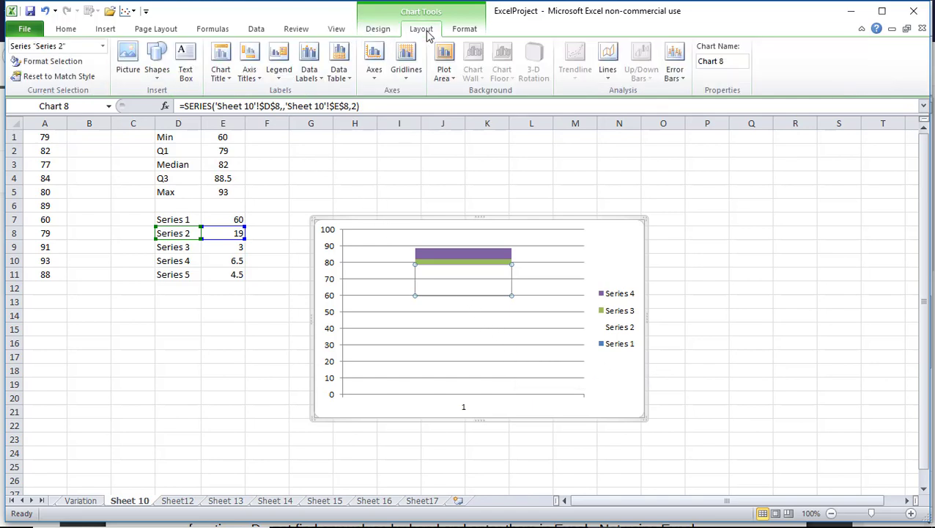
click(685, 79)
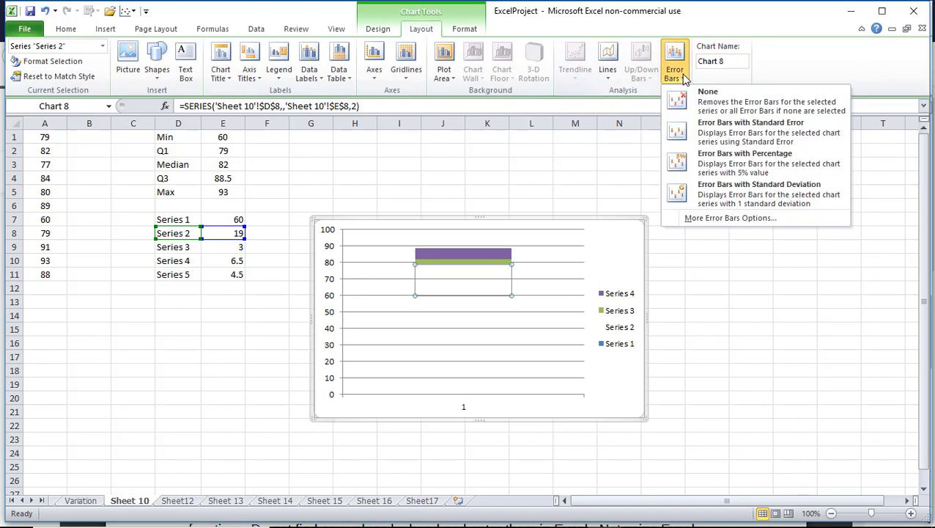
click(710, 218)
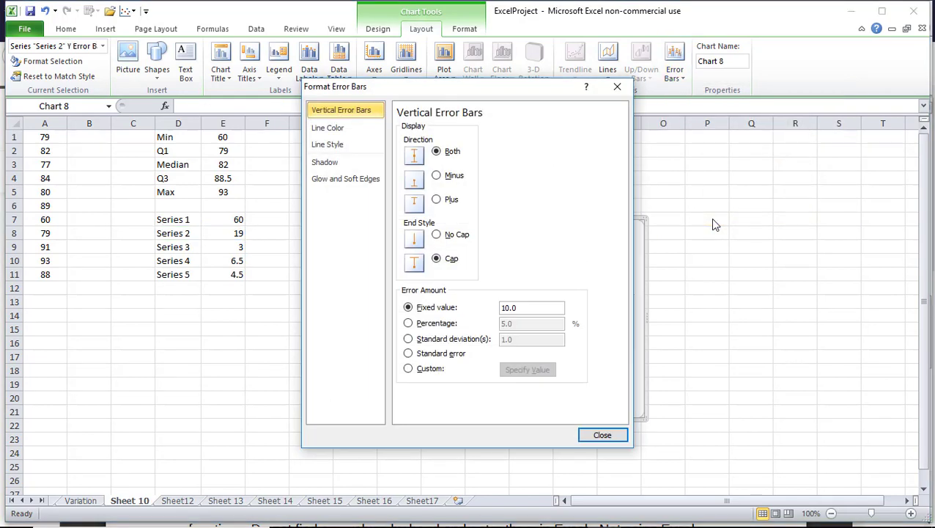
click(437, 176)
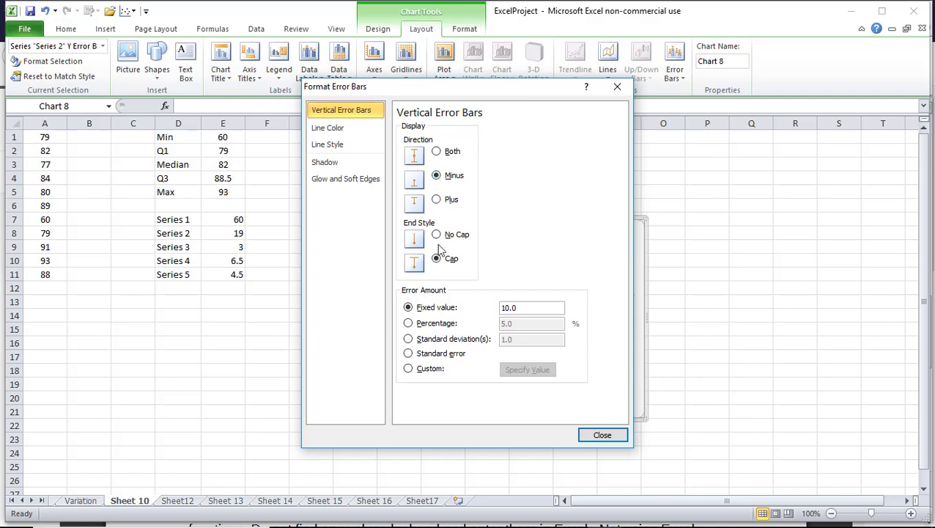
click(408, 325)
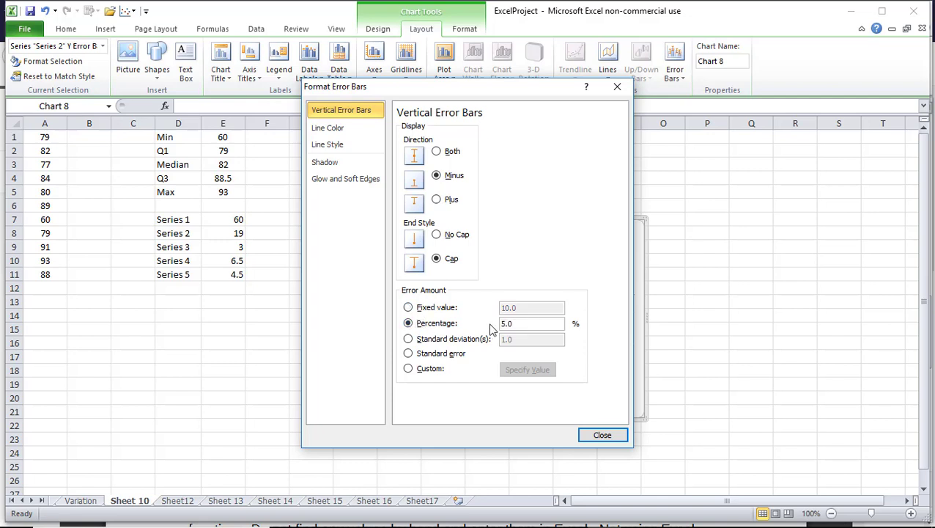
click(525, 327)
double_click(526, 327)
text(100)
click(596, 439)
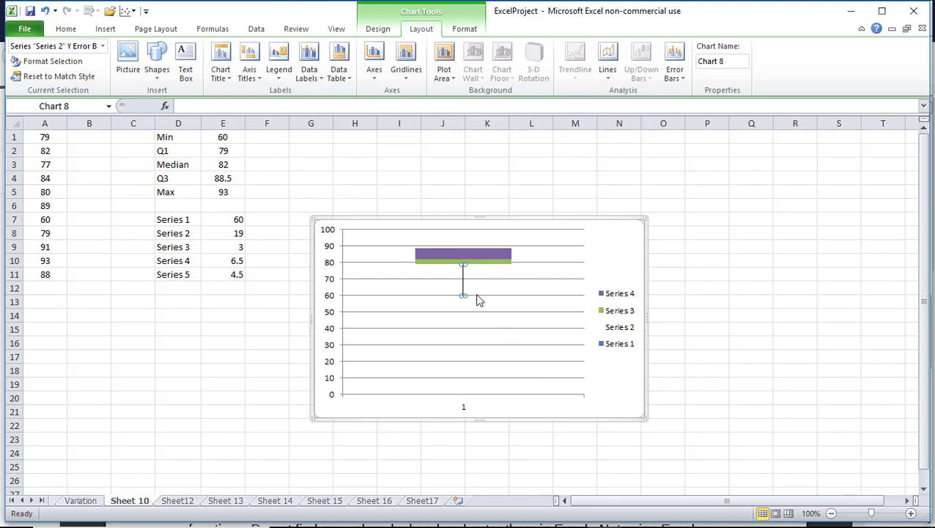
mouse_move(475, 299)
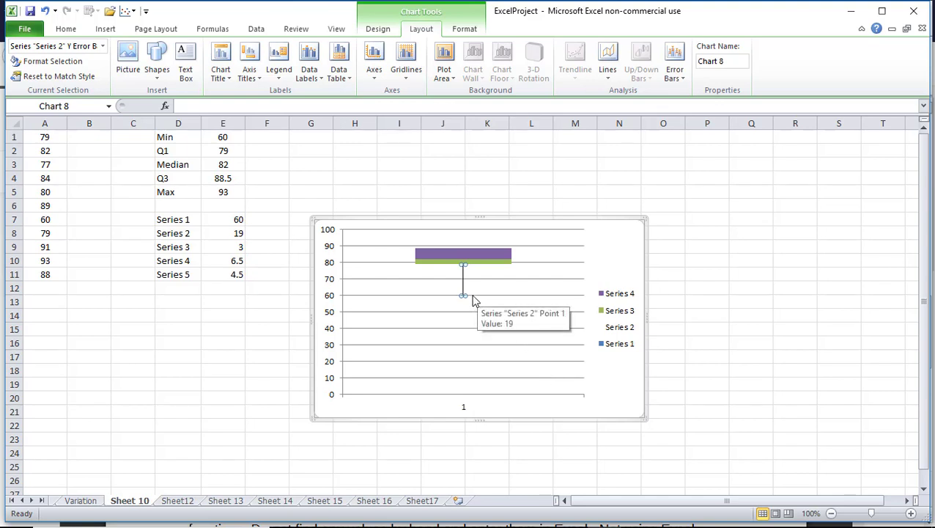
mouse_move(463, 263)
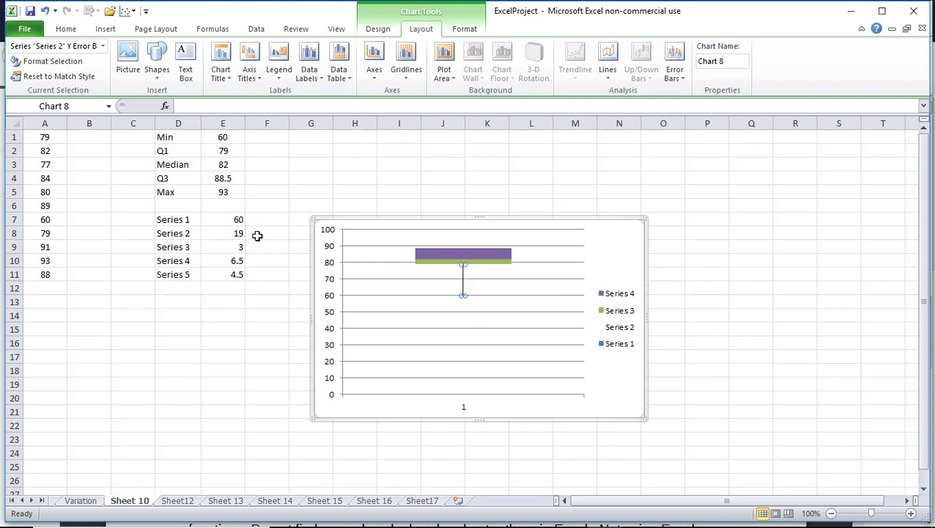
Add vertical error bars to Series 4 in the plus direction with caps and a custom positive error value of 4.5.
click(452, 253)
click(682, 80)
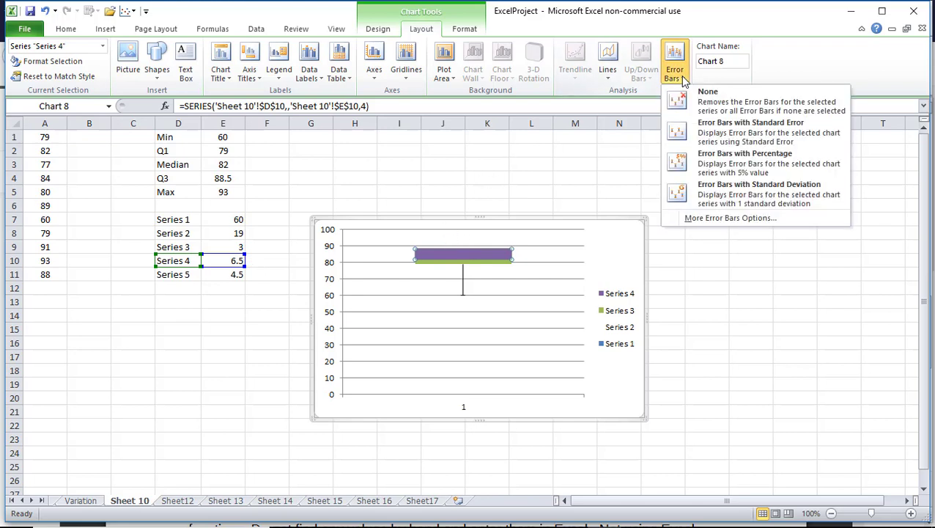
click(718, 219)
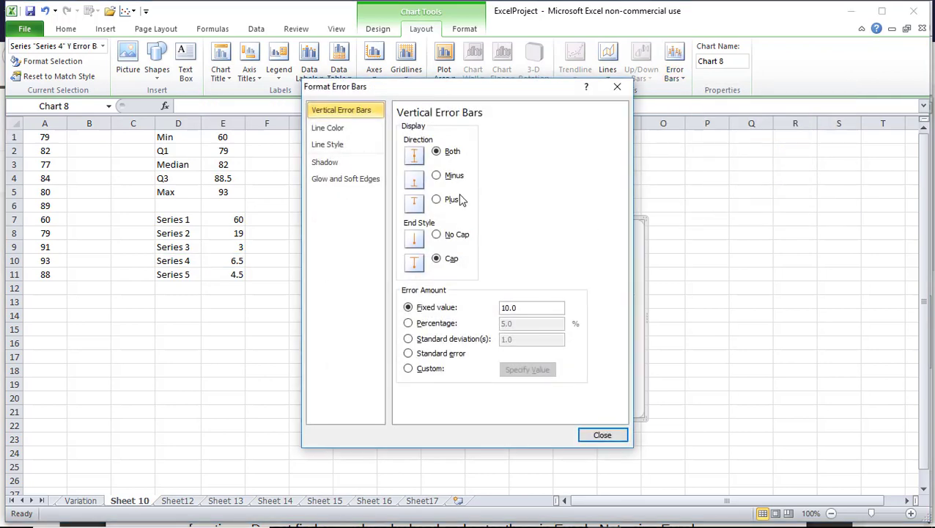
click(437, 199)
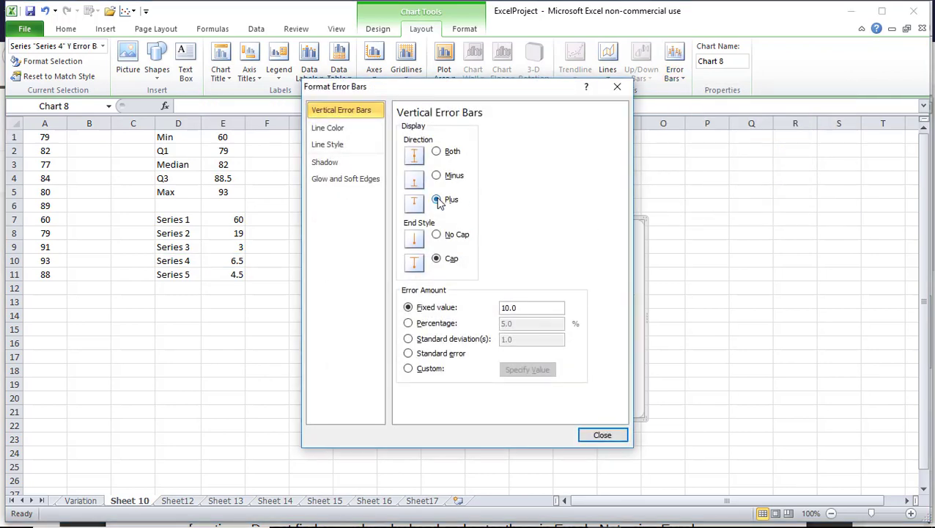
click(410, 369)
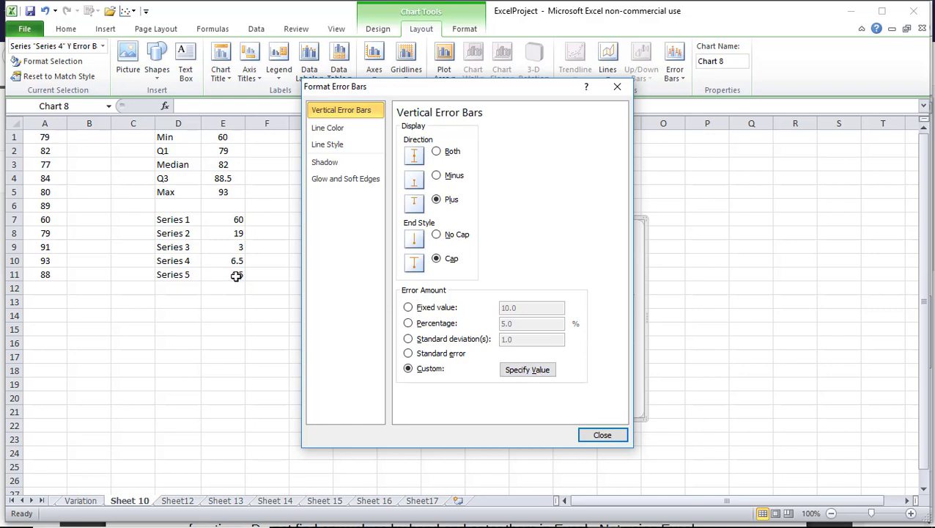
click(527, 371)
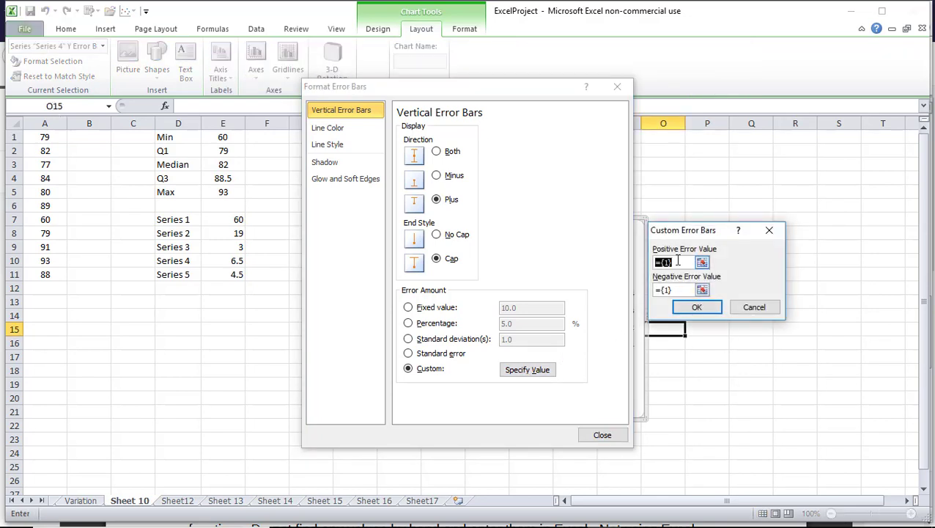
text(4.5)
click(696, 307)
click(601, 435)
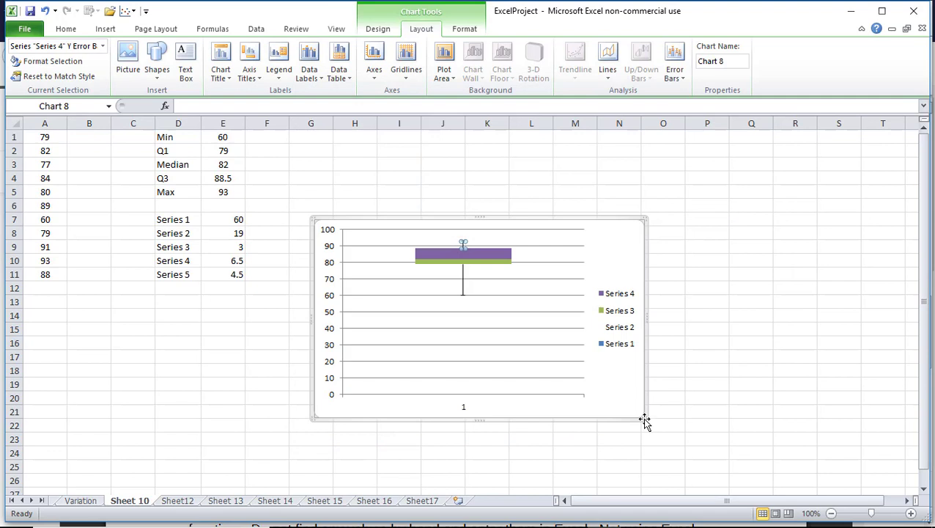
Enlarge the chart to about column R and row 25, and add a centered overlay title reading Boxplot.
drag(645, 420, 820, 474)
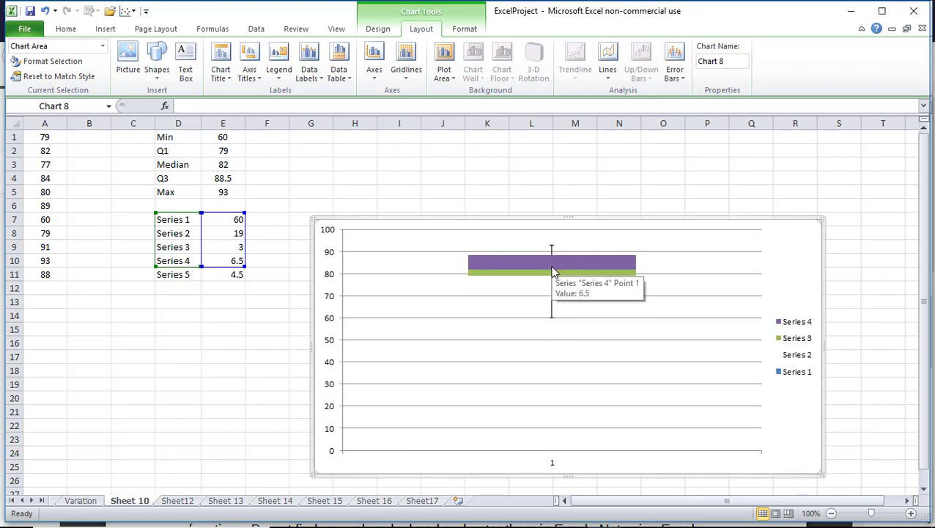
mouse_move(584, 276)
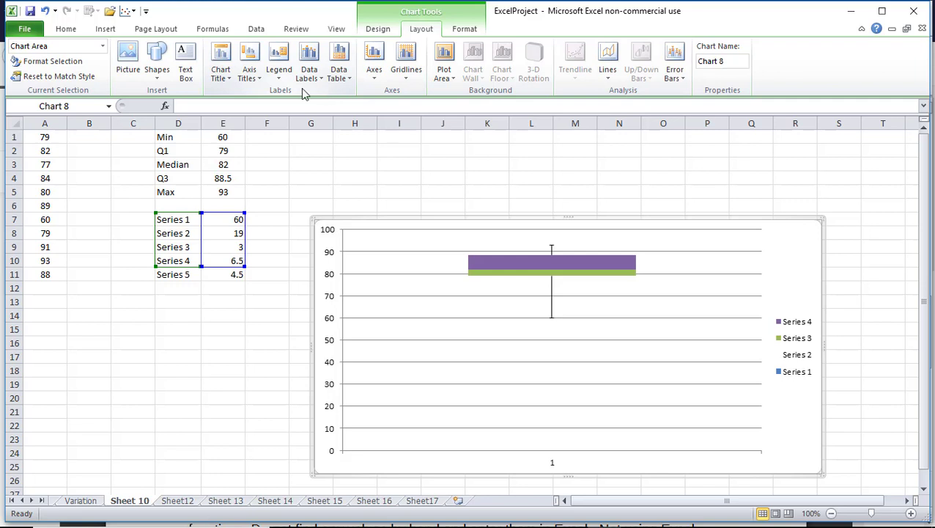
click(222, 76)
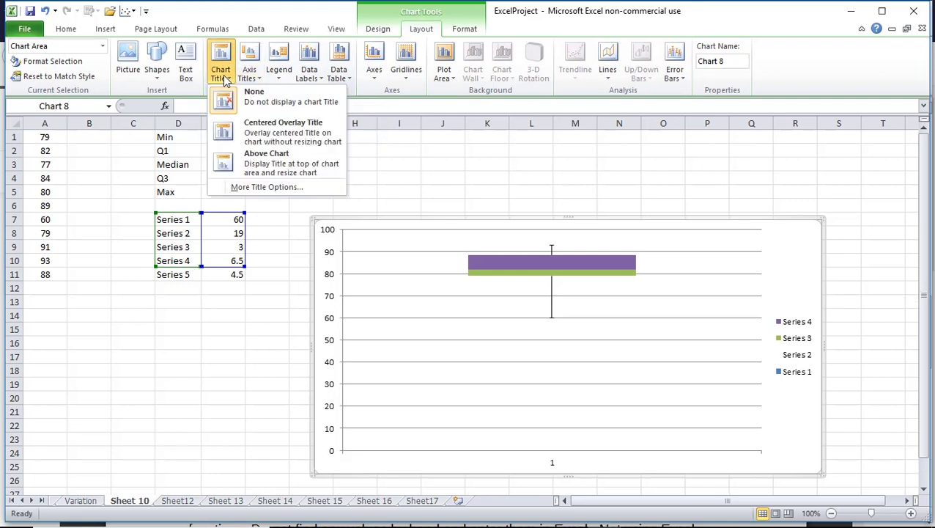
click(256, 129)
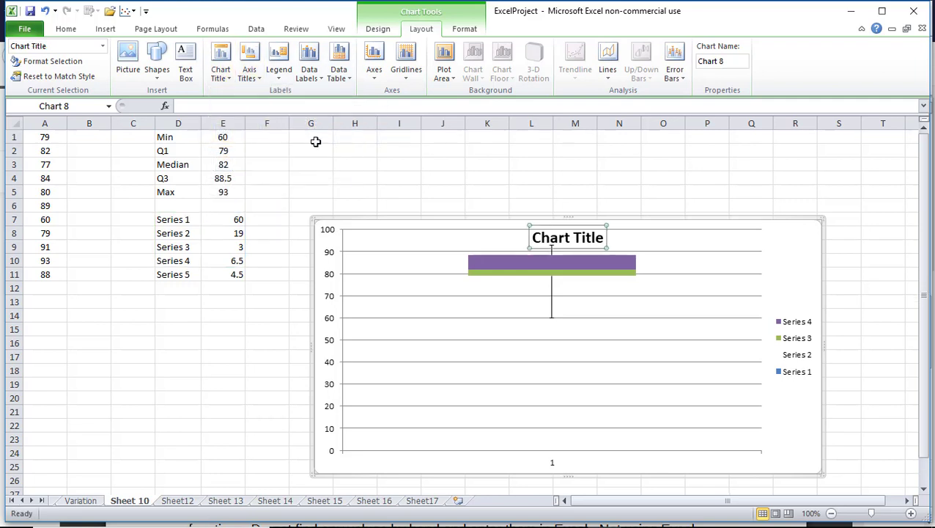
text(B)
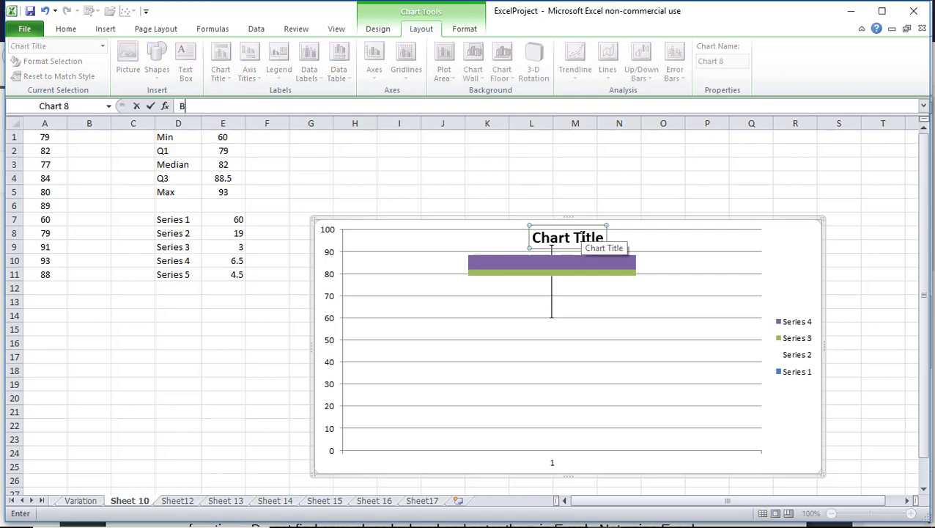
text(ox)
key(Return)
double_click(598, 237)
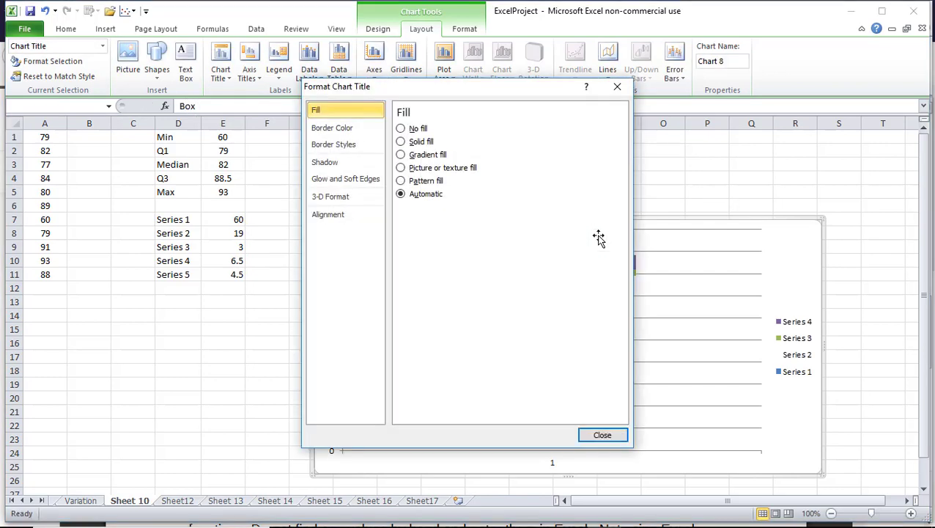
click(602, 435)
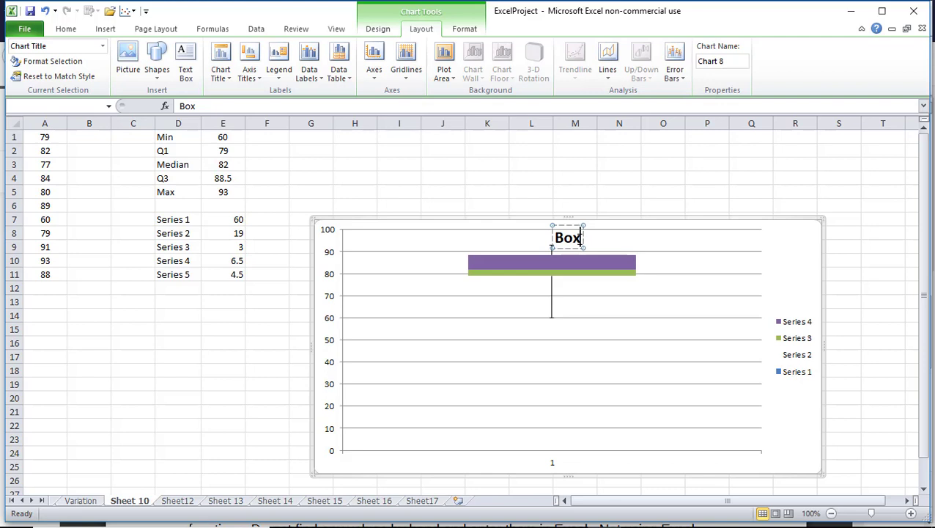
text(plot)
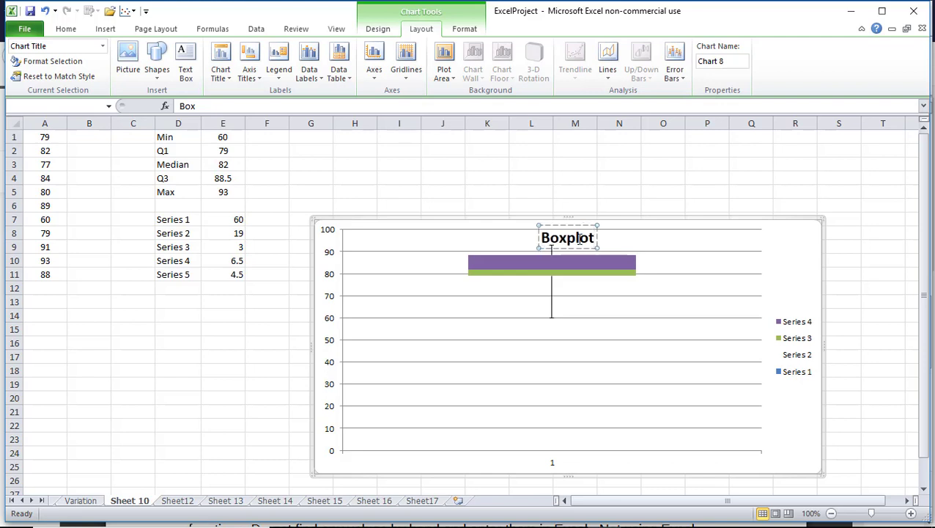
click(835, 274)
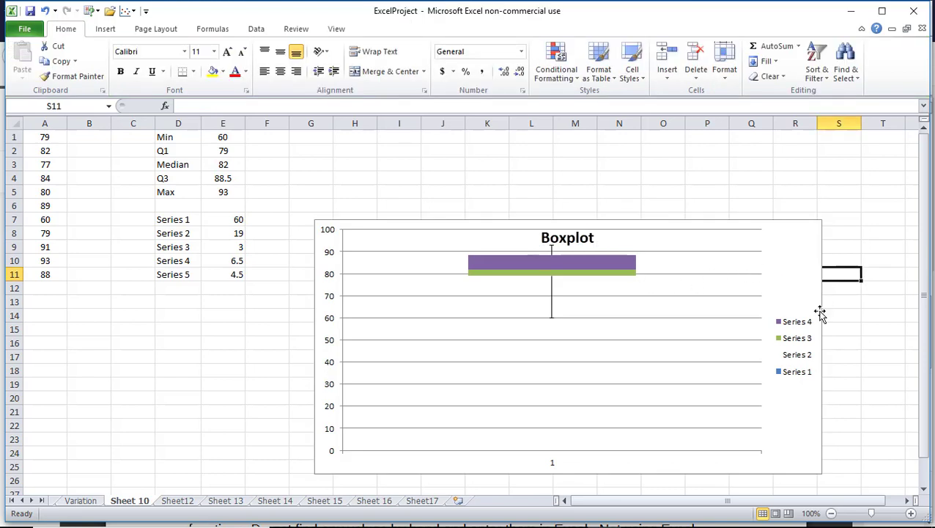
Delete the series legend from the boxplot chart.
click(795, 325)
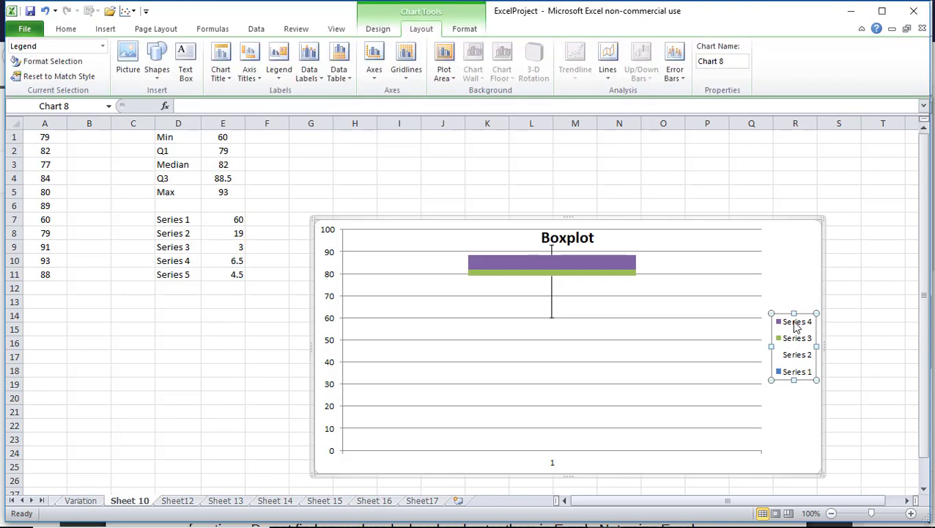
key(Delete)
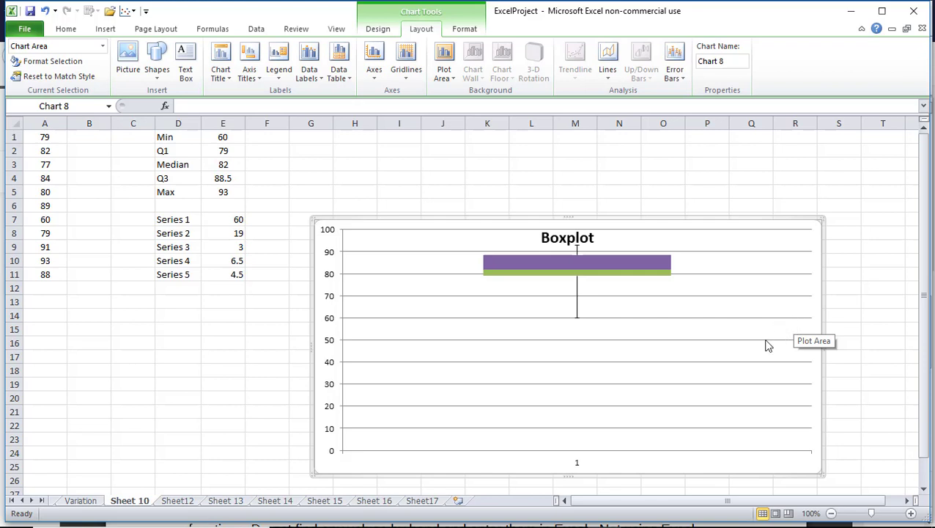
Rename the Sheet 10 worksheet to Boxplot and save the workbook.
double_click(126, 500)
click(126, 502)
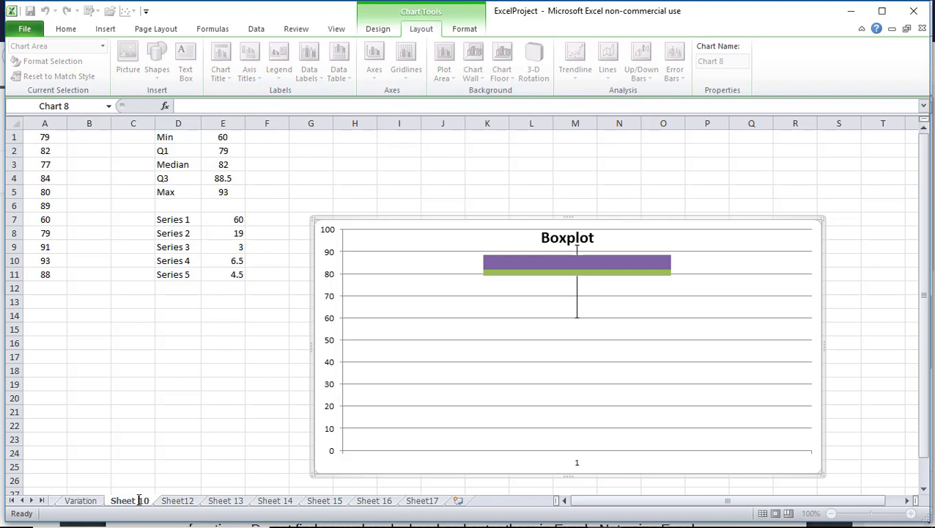
double_click(141, 501)
drag(112, 500, 151, 500)
text(B)
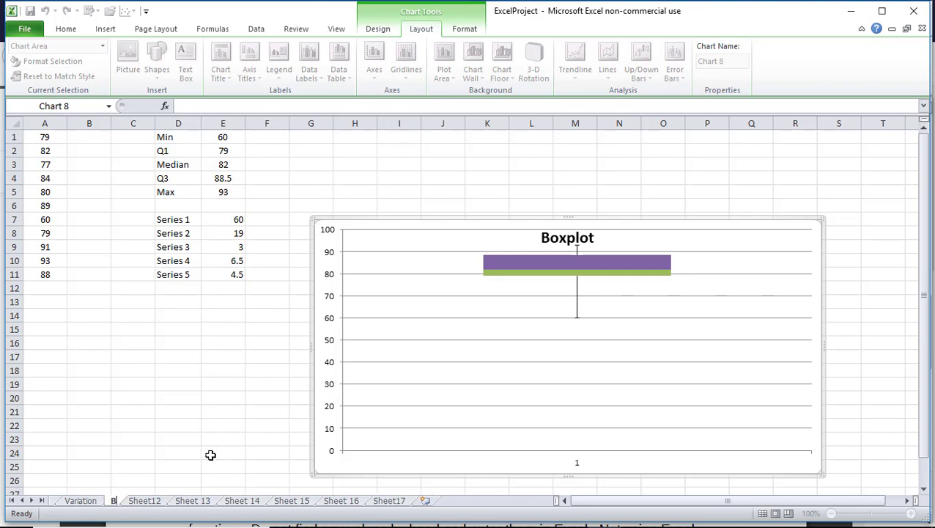
text(oxplot)
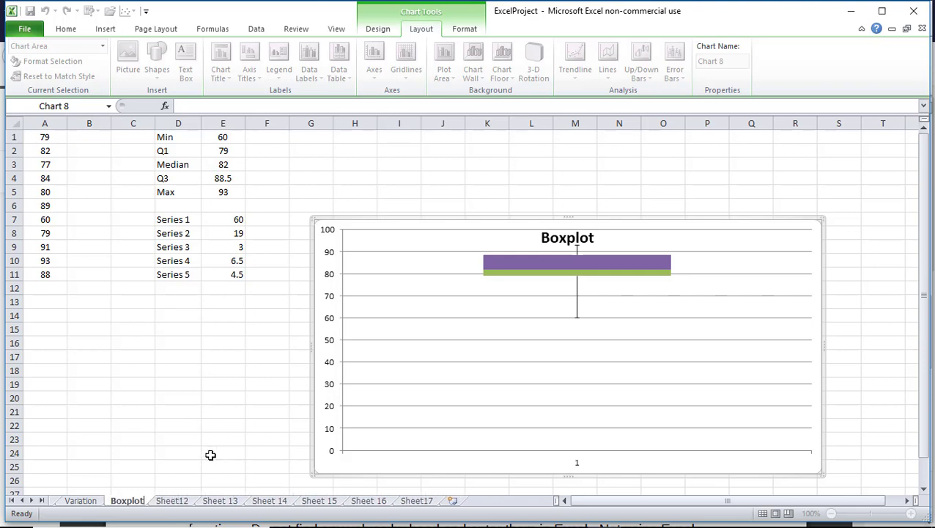
click(205, 454)
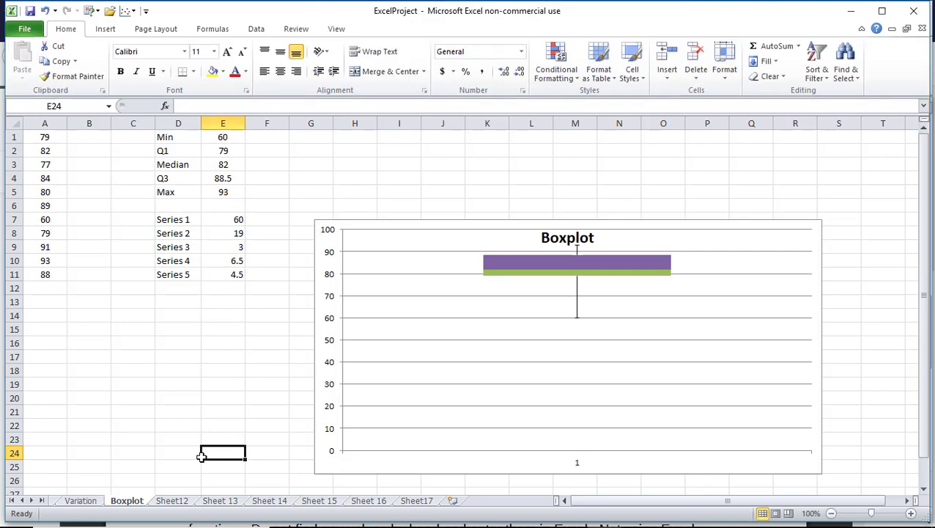
click(31, 12)
Switch to the Word assignment document and examine the item 12 Z score instructions.
mouse_move(503, 526)
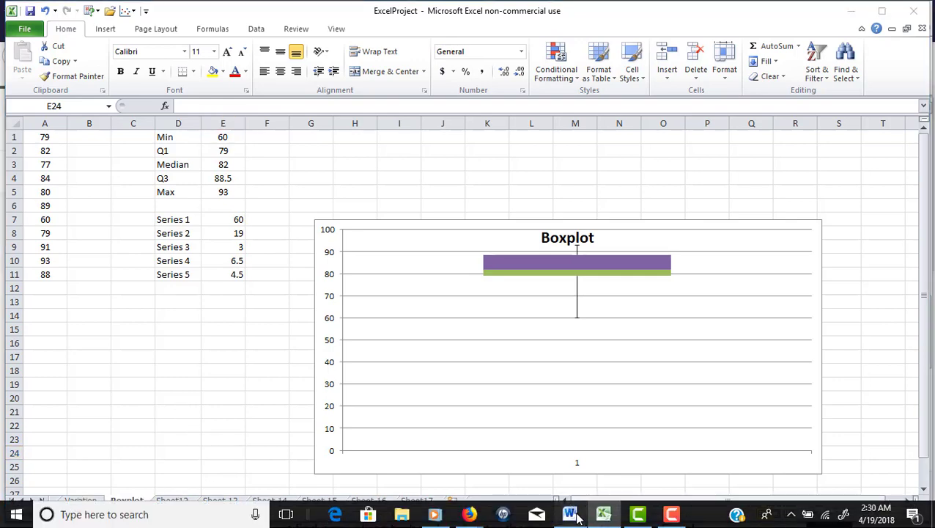
click(569, 514)
scroll(424, 320, down, 2)
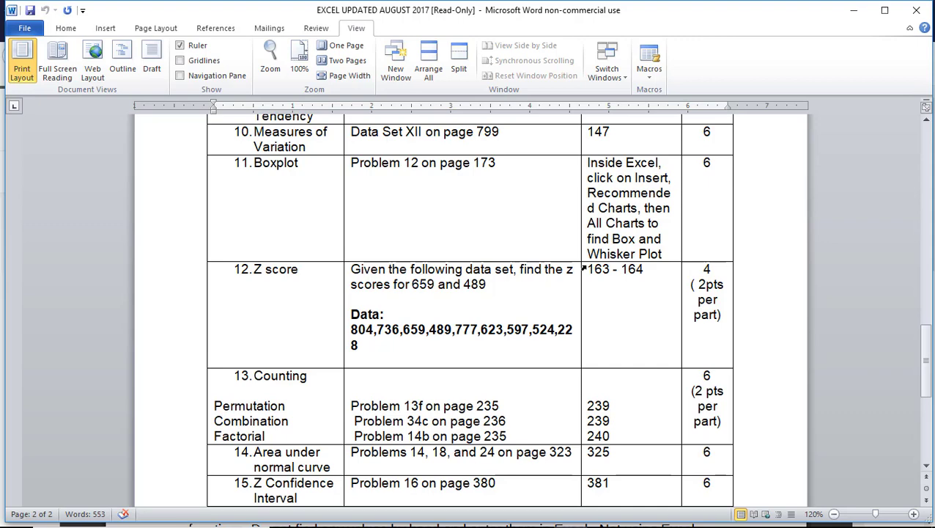
Switch back to the Excel workbook, open Sheet12 with the Z score data, and select empty cell C10.
mouse_move(562, 520)
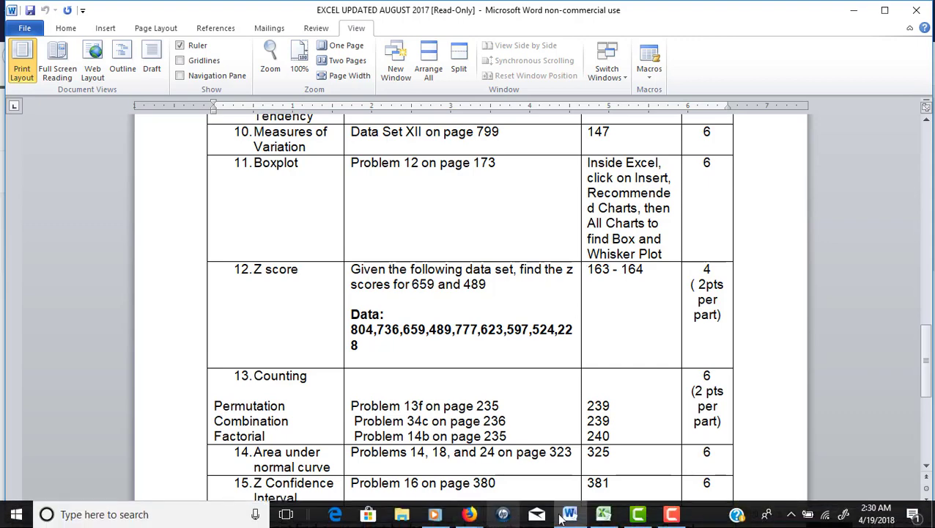
click(604, 516)
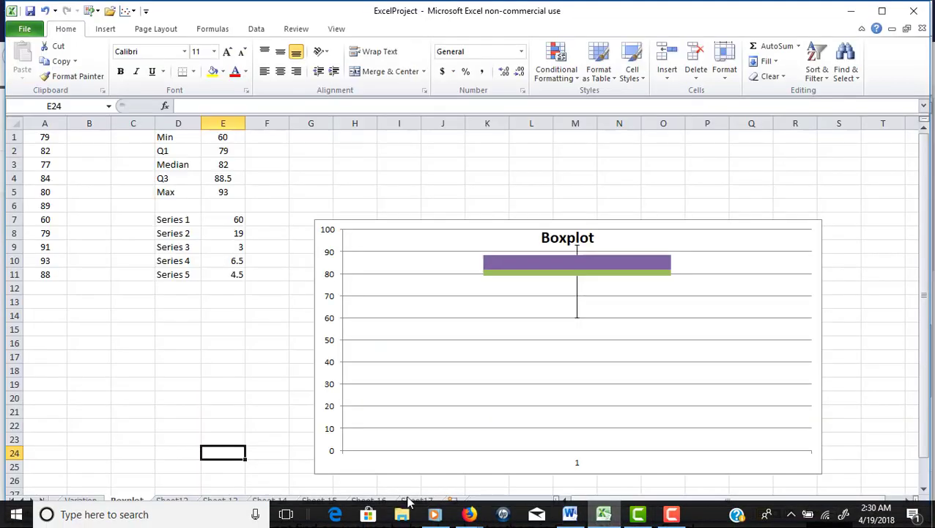
click(170, 501)
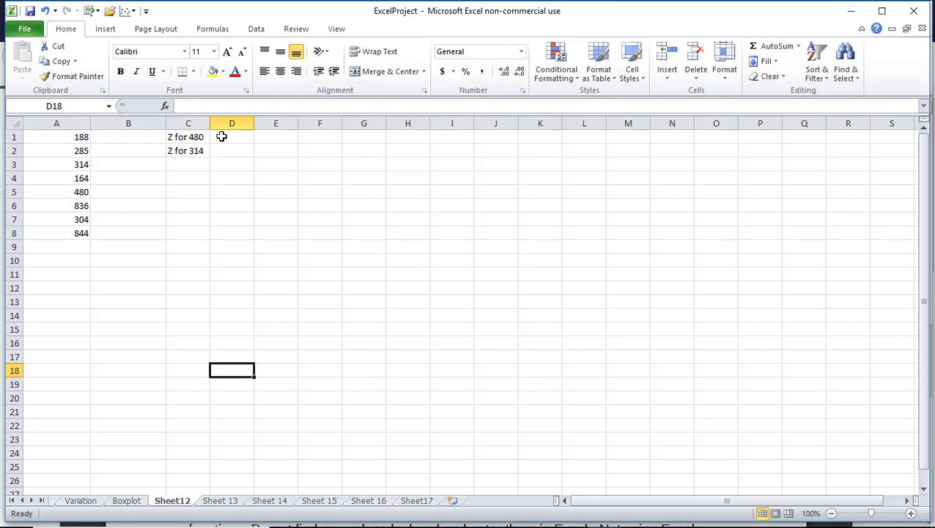
click(184, 214)
click(169, 260)
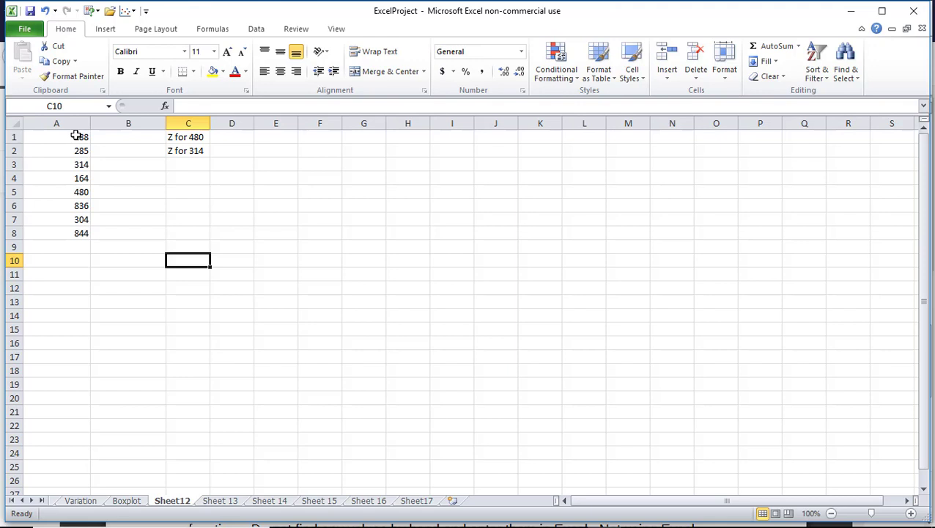
Set up Descriptive Statistics with summary statistics and output range A10, and try to run it.
click(256, 30)
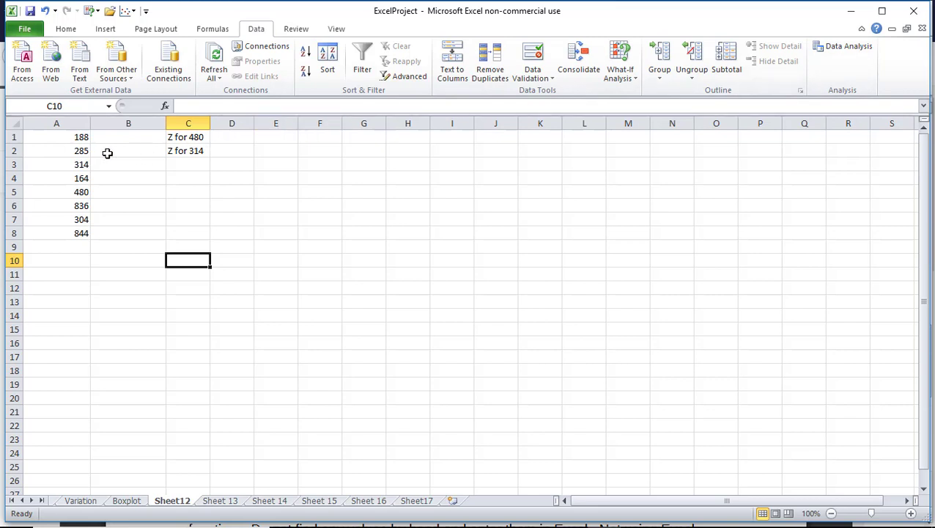
click(73, 135)
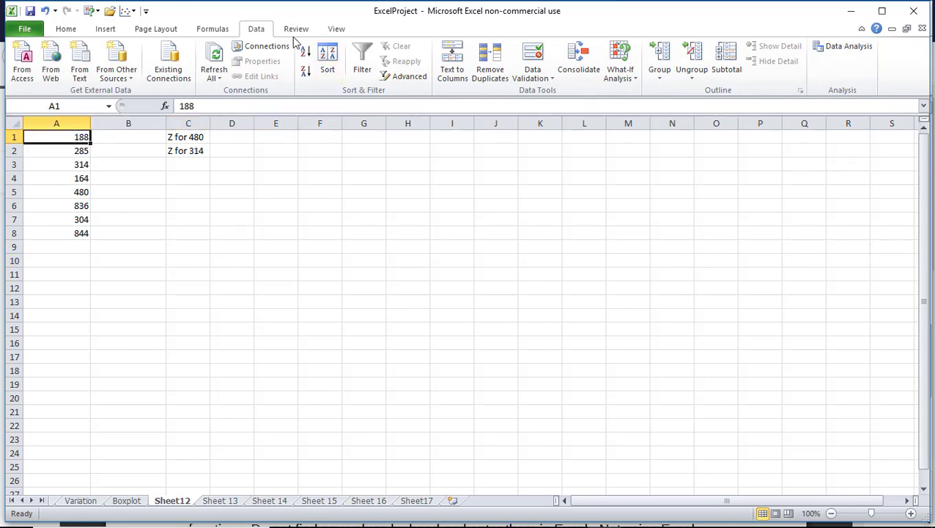
click(850, 48)
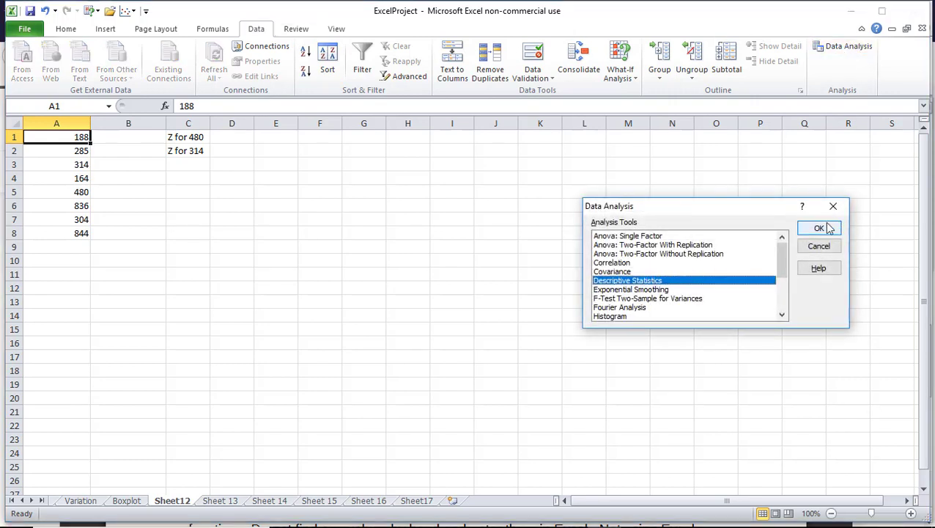
click(820, 228)
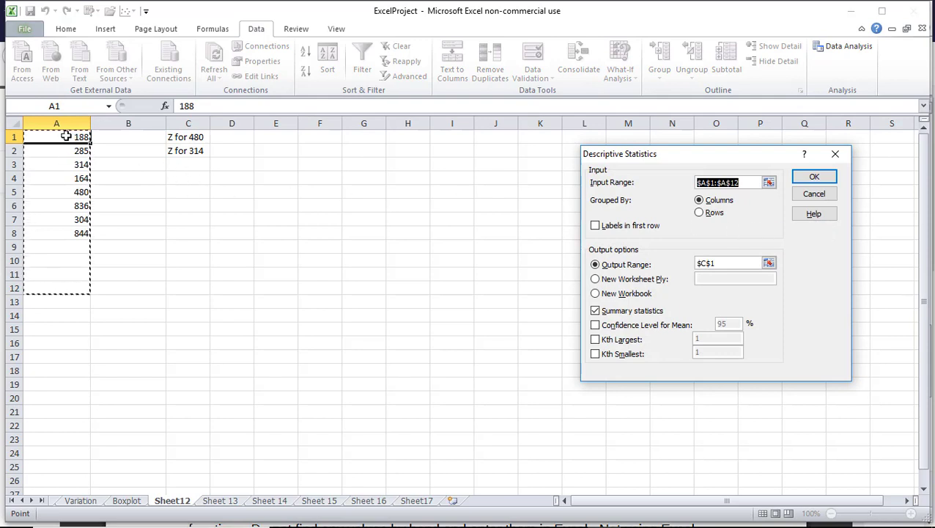
drag(65, 136, 69, 233)
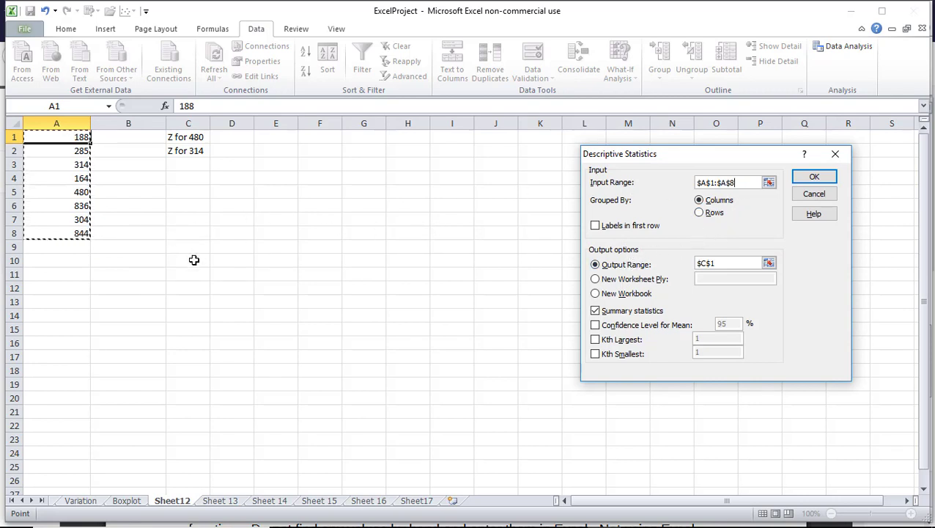
click(72, 264)
double_click(716, 264)
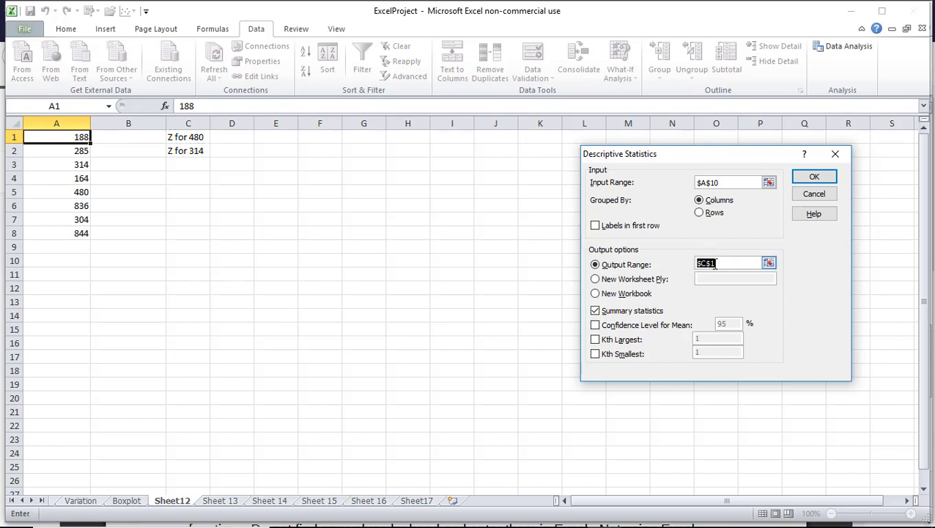
text(A10)
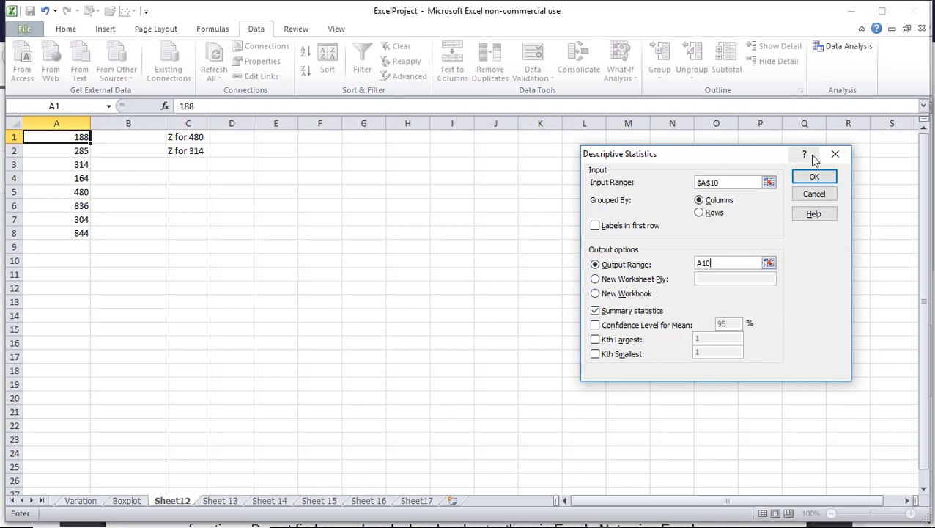
click(815, 178)
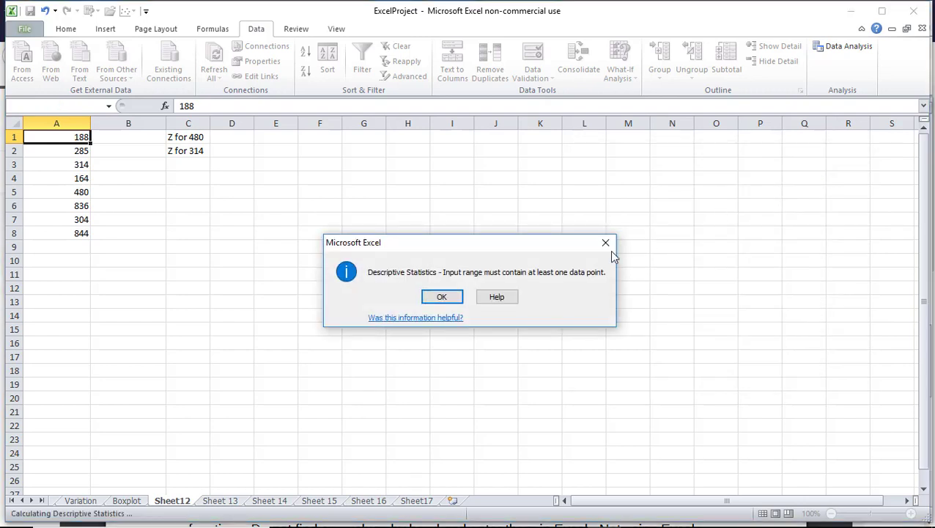
click(442, 298)
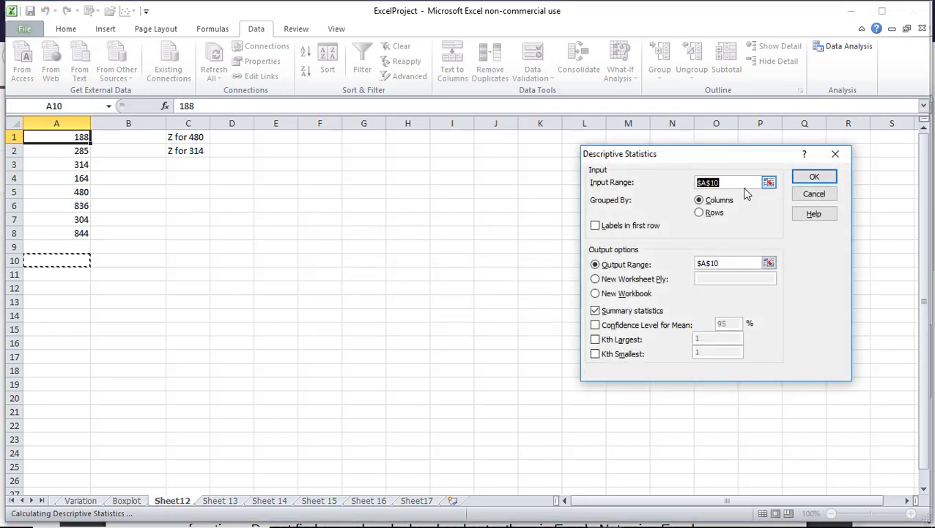
Generate the summary statistics with A1:A8 as the input range, and widen column A to fit the statistic labels.
drag(79, 137, 81, 233)
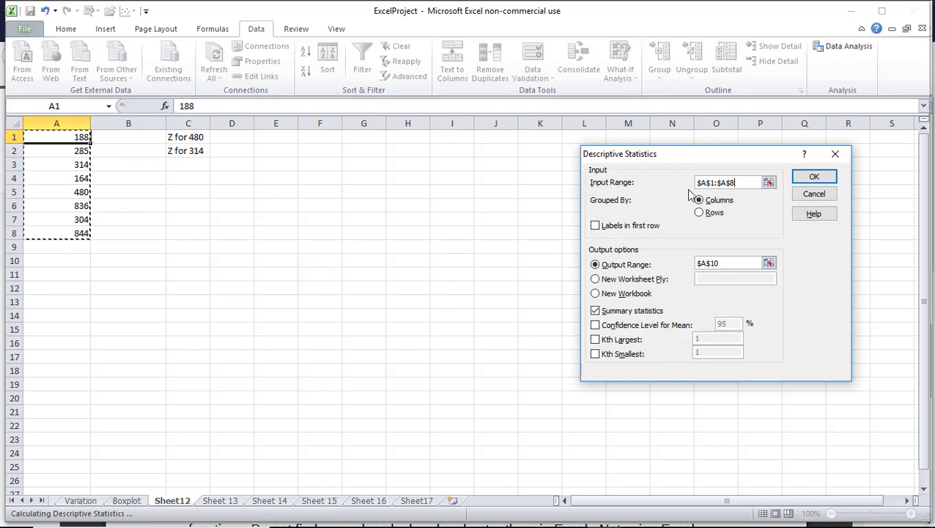
drag(738, 184, 684, 184)
key(BackSpace)
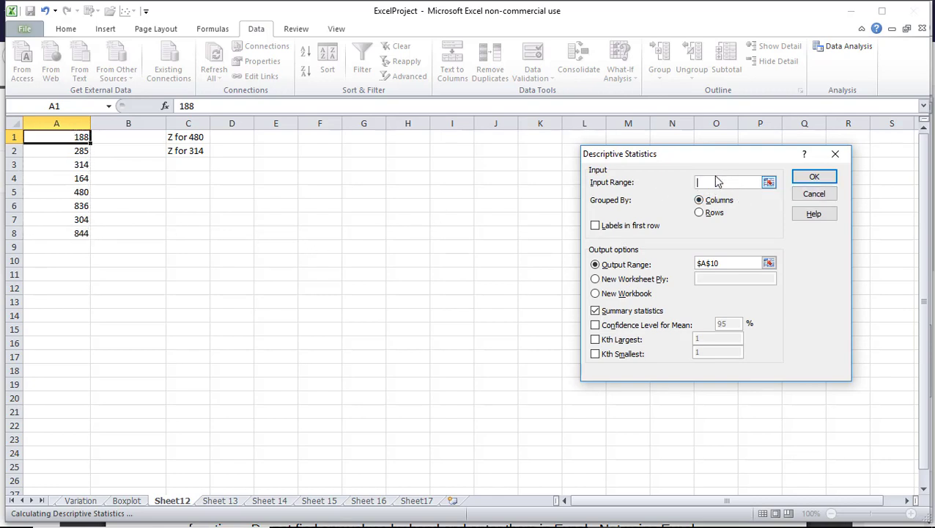
drag(62, 137, 65, 219)
click(129, 207)
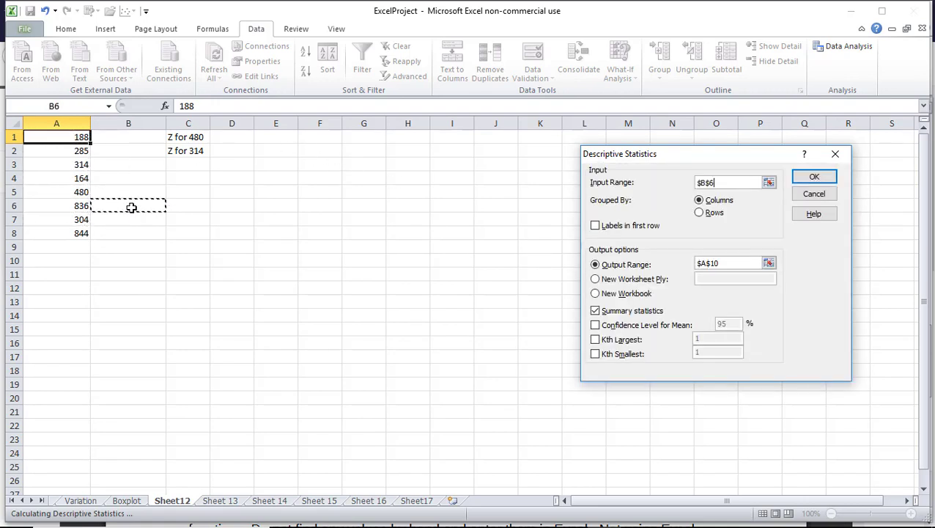
drag(82, 137, 65, 233)
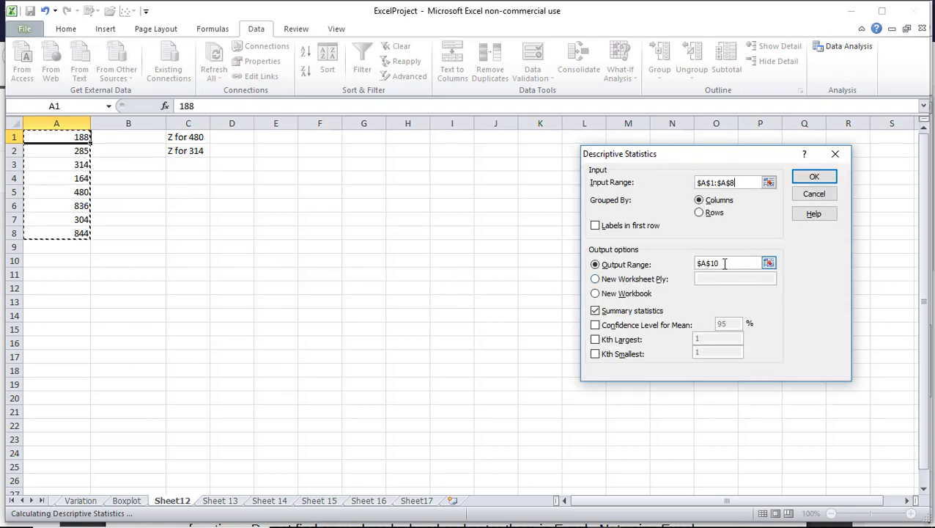
click(815, 178)
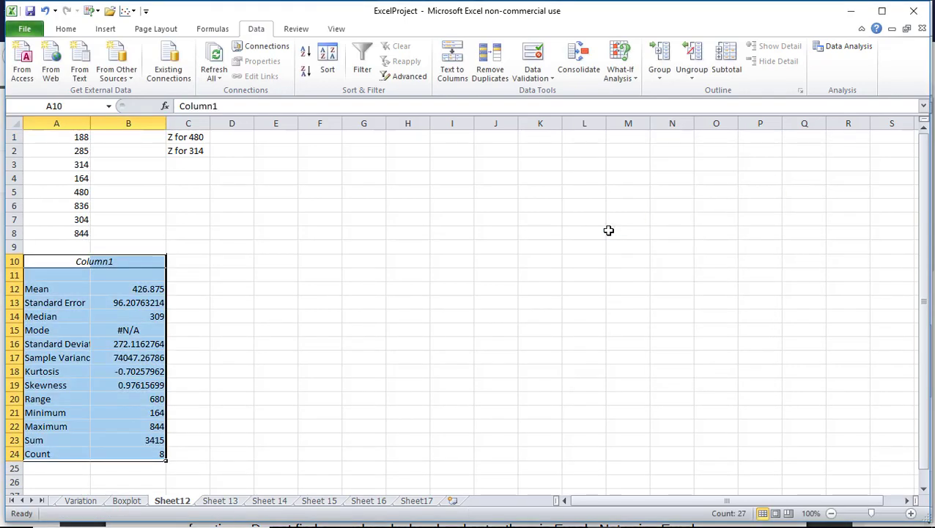
drag(90, 122, 149, 124)
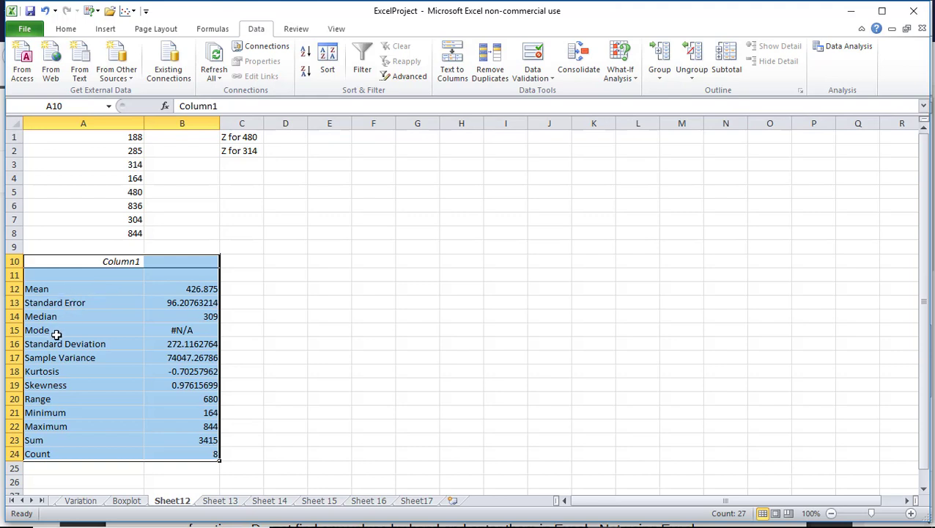
Begin the z score formula for 480 in cell D1 as =(480-b12), subtracting the mean.
click(280, 133)
click(273, 104)
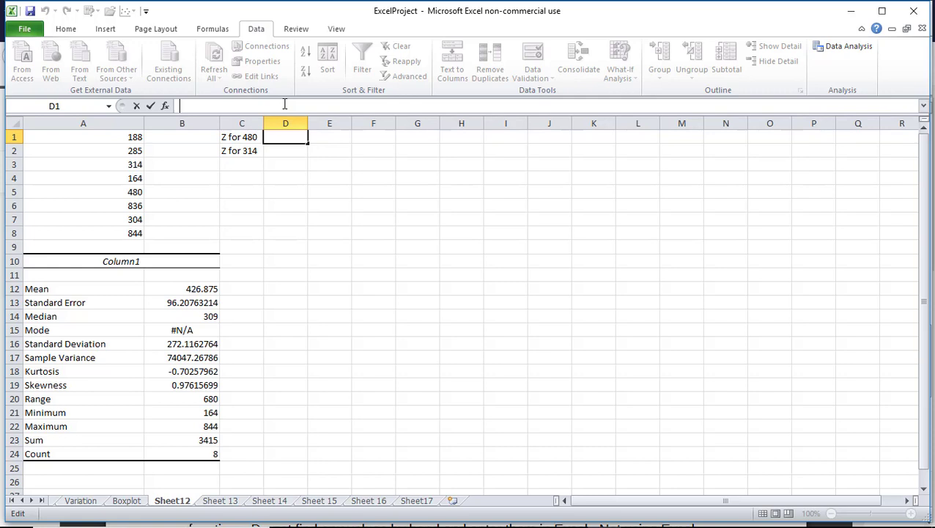
text(=)
text((480-236)
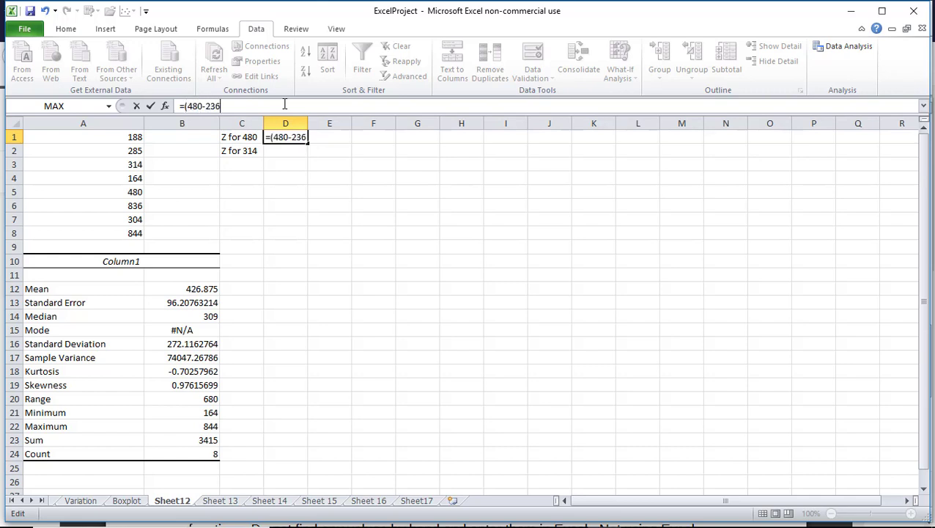
key(BackSpace)
key(BackSpace)
key(BackSpace)
text(b)
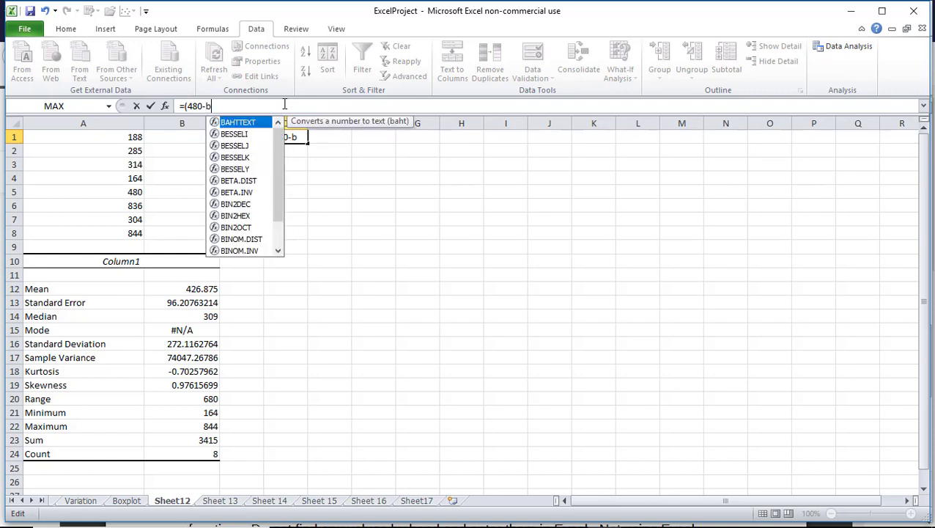
text(12))
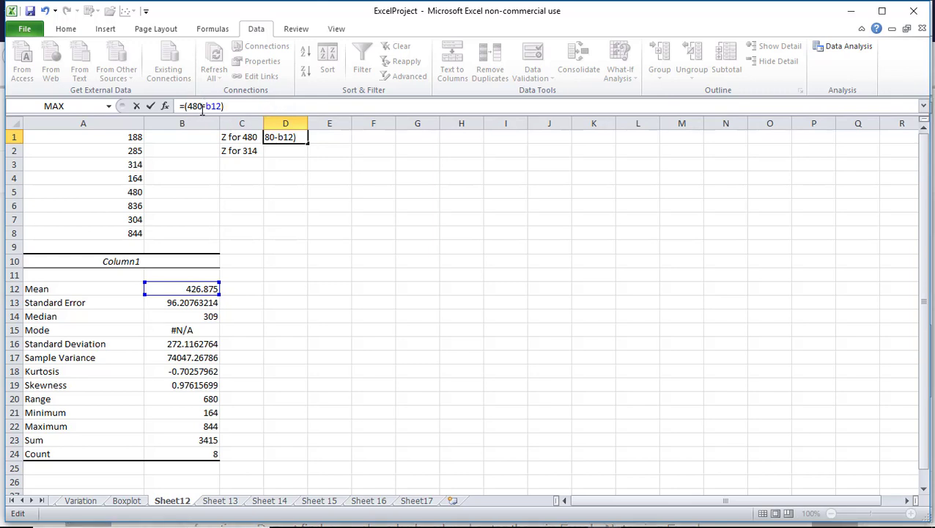
Replace the constant 480 in the D1 formula with a cell reference so it reads =(B5-B12).
key(BackSpace)
key(BackSpace)
key(BackSpace)
text(b5)
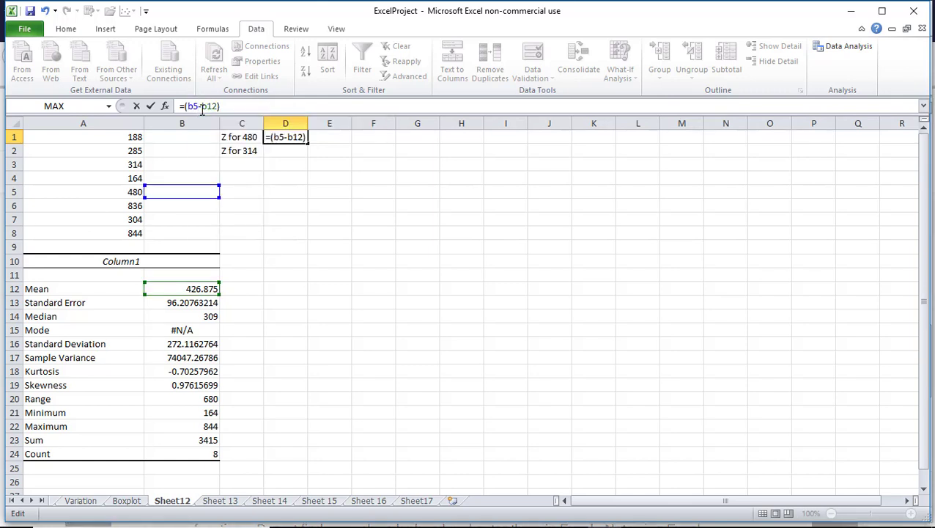
key(Return)
key(Up)
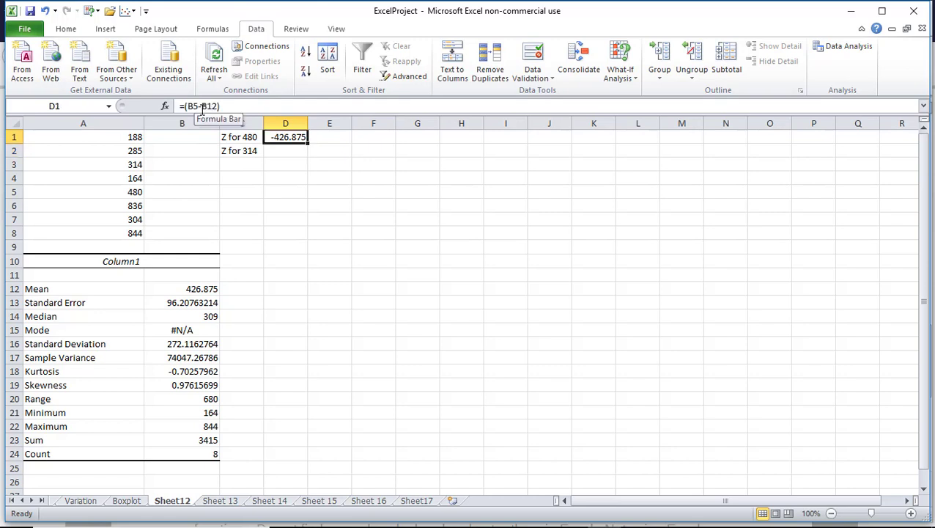
Extend the D1 formula to divide by the standard deviation, making it =(B5-B12)/B16.
click(234, 106)
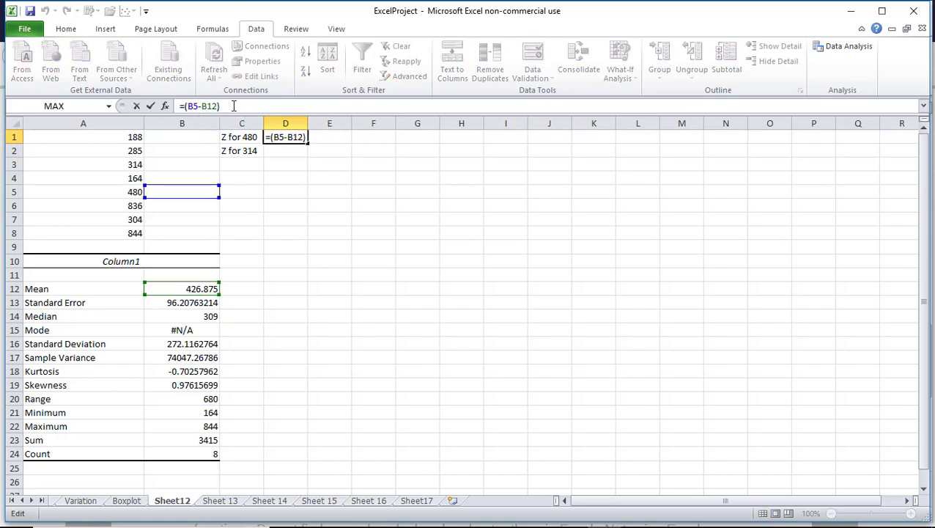
text(/B16)
key(Return)
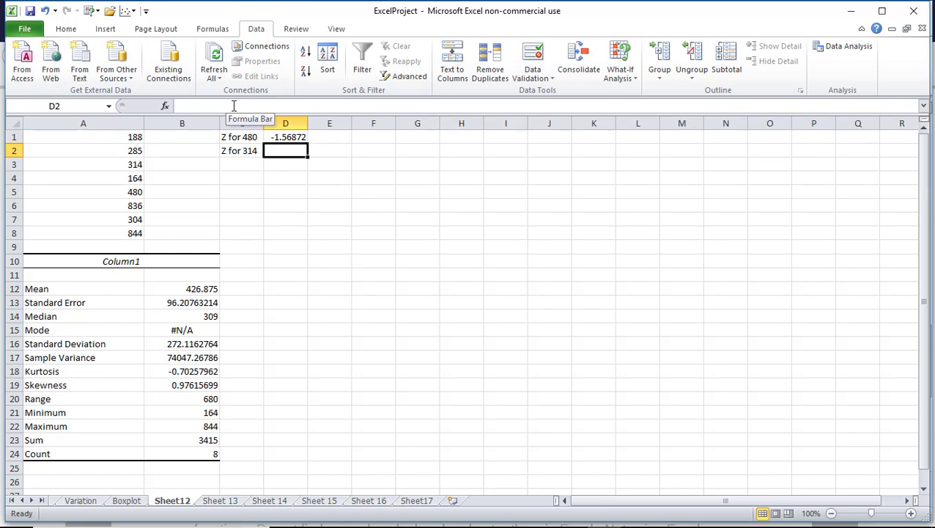
Correct the D1 formula to reference A5 instead of B5, so it reads =(A5-B12)/B16.
click(273, 138)
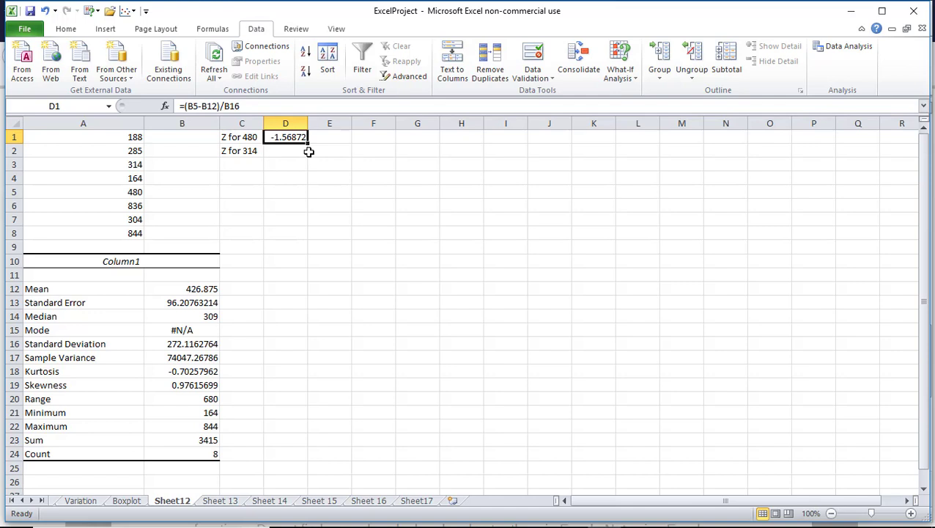
click(194, 107)
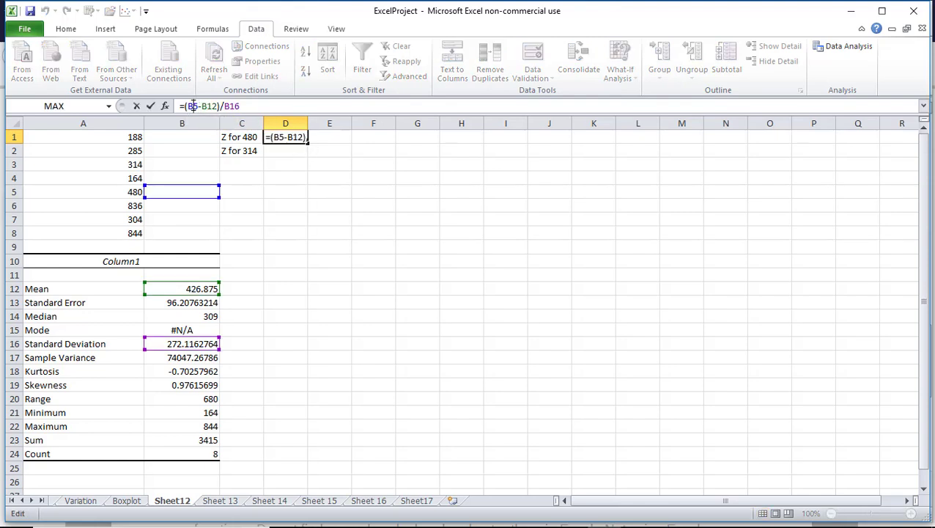
key(BackSpace)
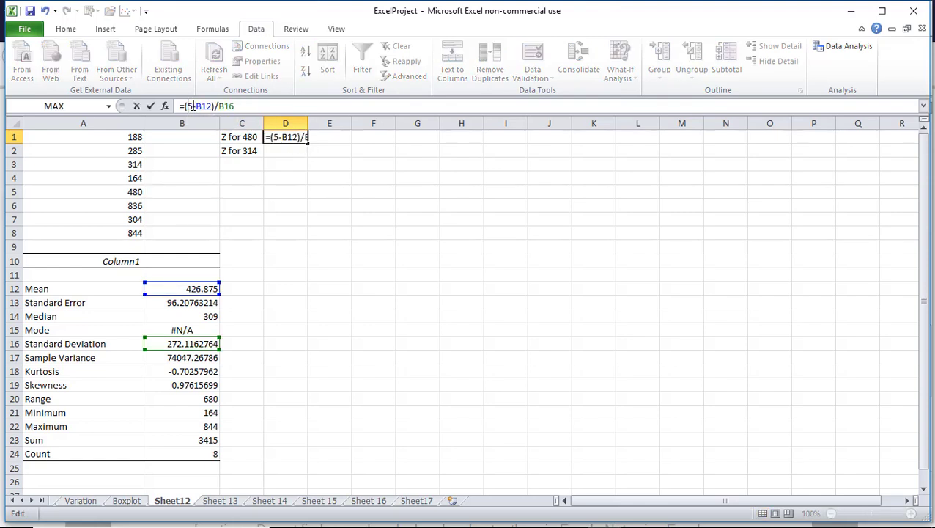
text(A)
key(Return)
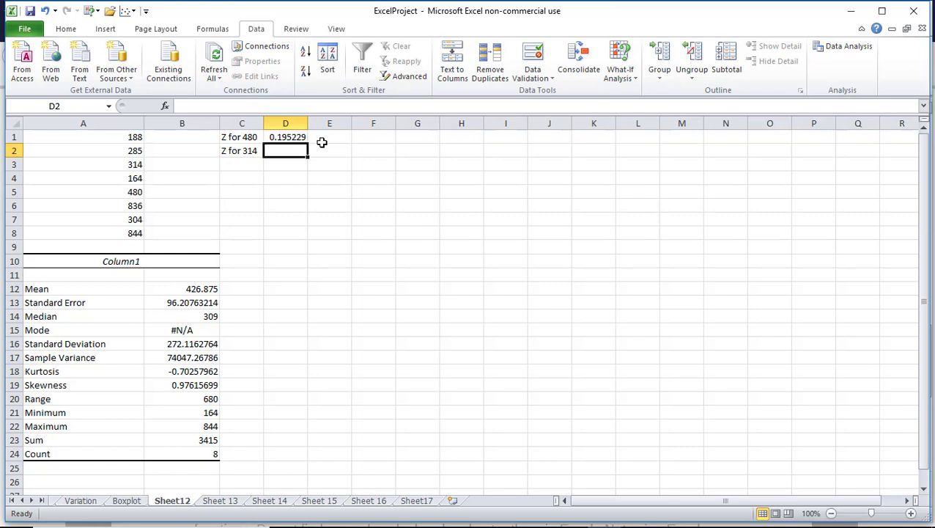
Enter the z score formula for 314 in cell D2 as =(a3-b12)/b16.
click(199, 106)
text(=)
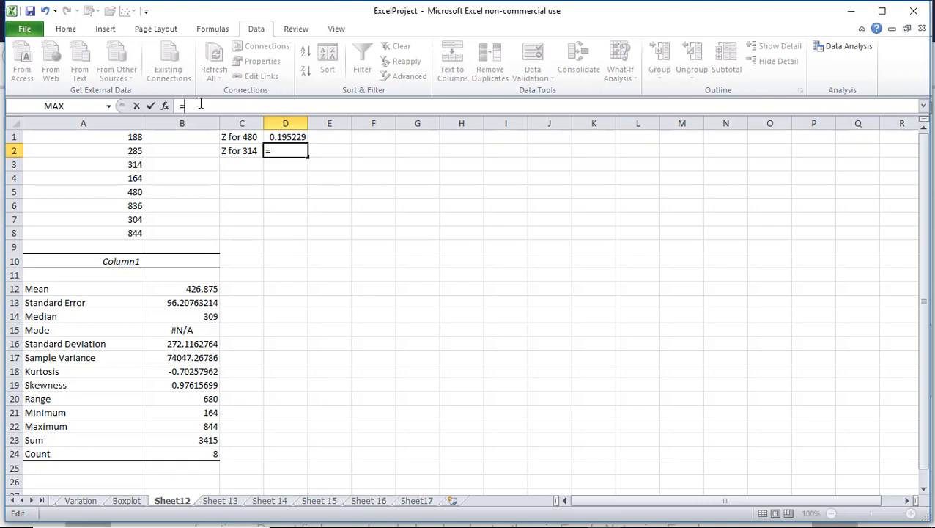
text((a3)
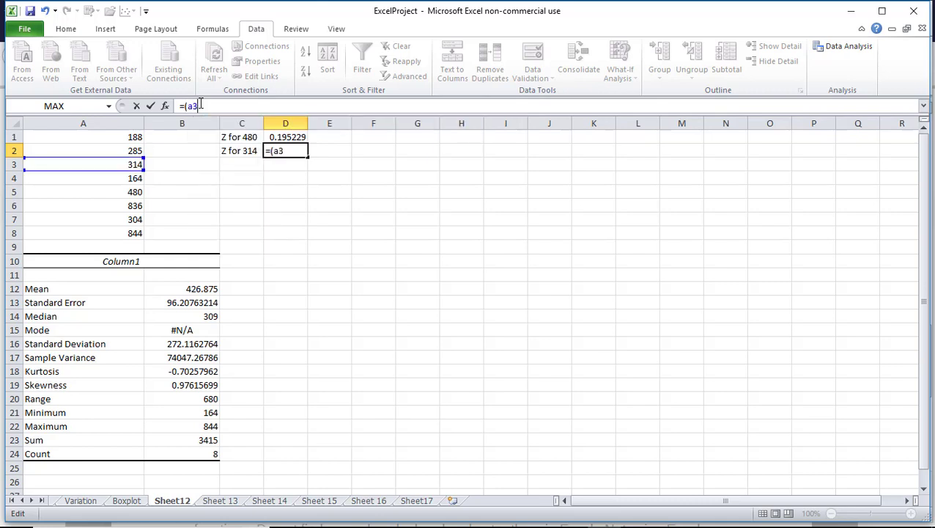
text(-b12))
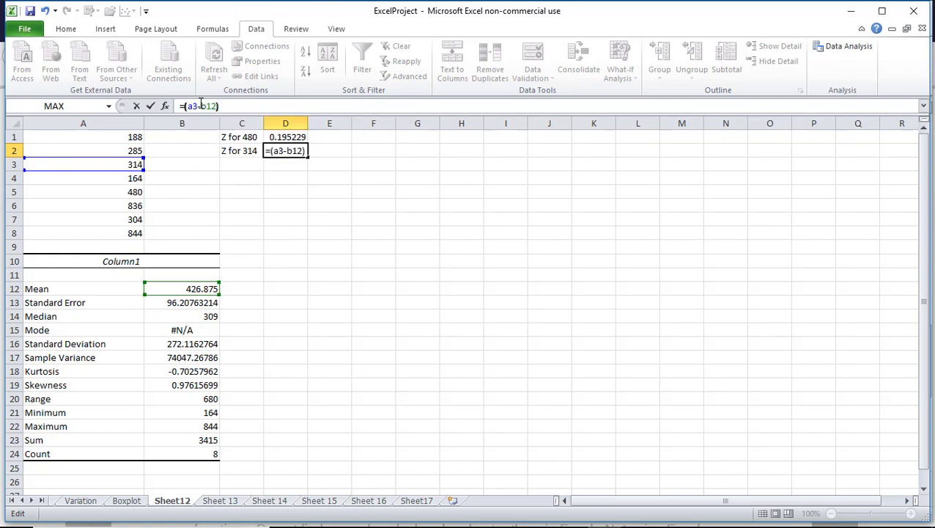
text(/b16)
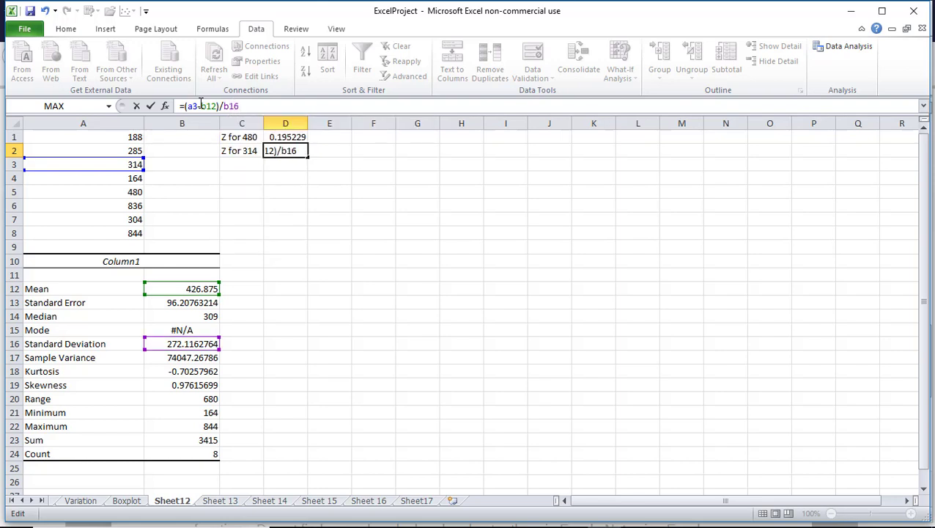
key(Return)
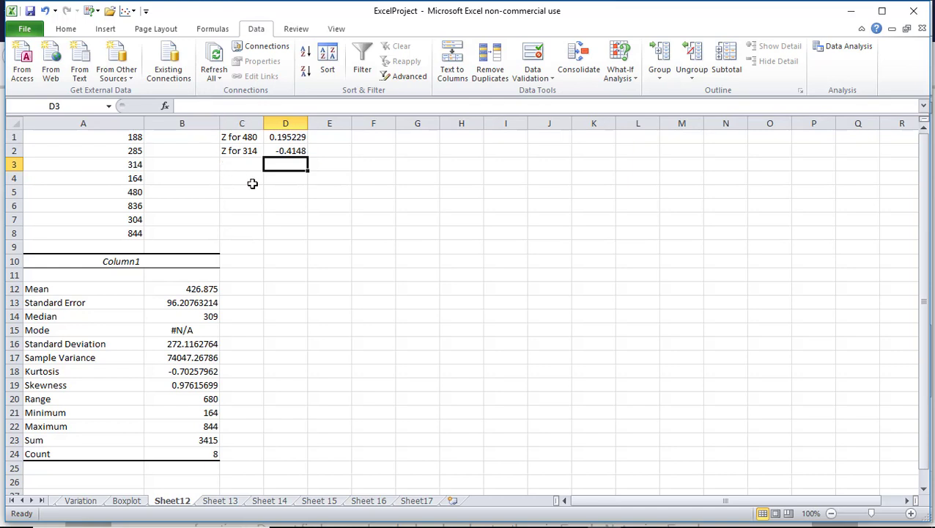
Rename the Sheet12 worksheet to Z scores.
double_click(171, 500)
text(Z score)
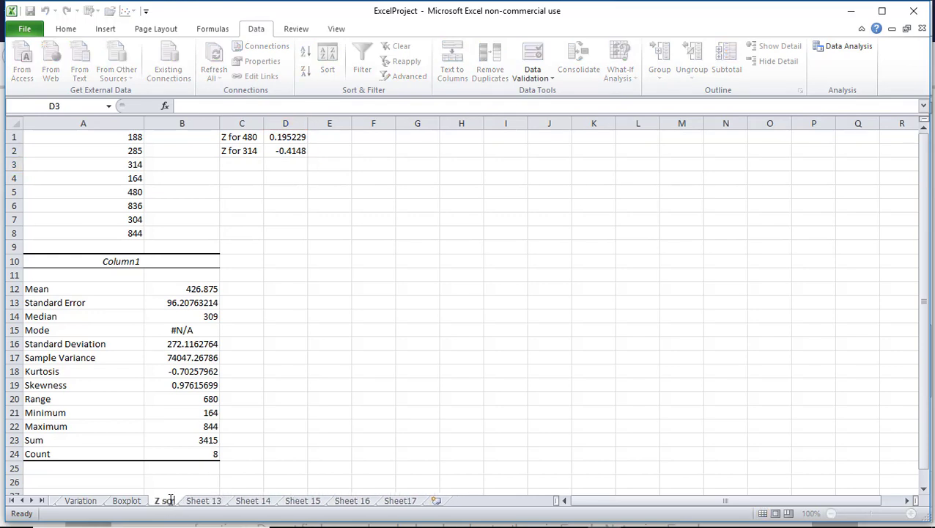
text(s)
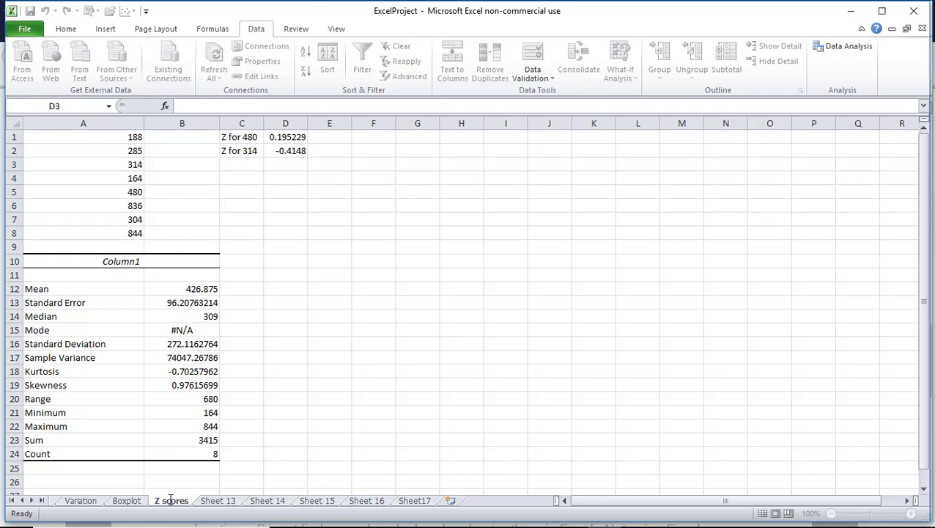
click(311, 437)
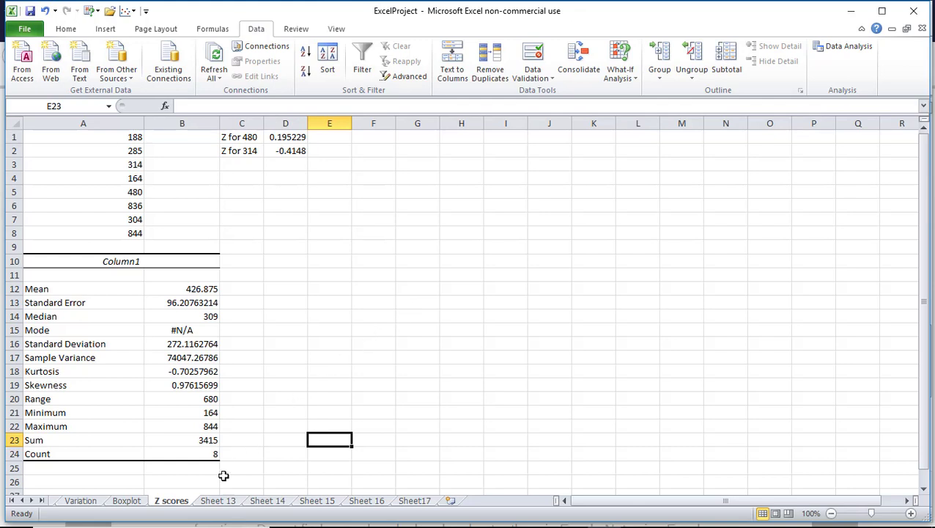
Open Sheet 13 and check the Counting item in the Word project instructions before returning to the Excel workbook.
click(218, 501)
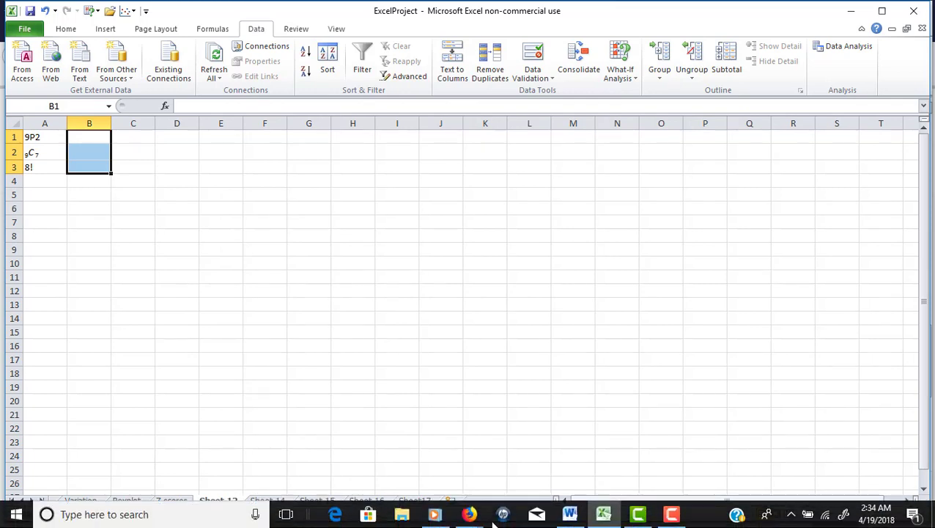
click(570, 513)
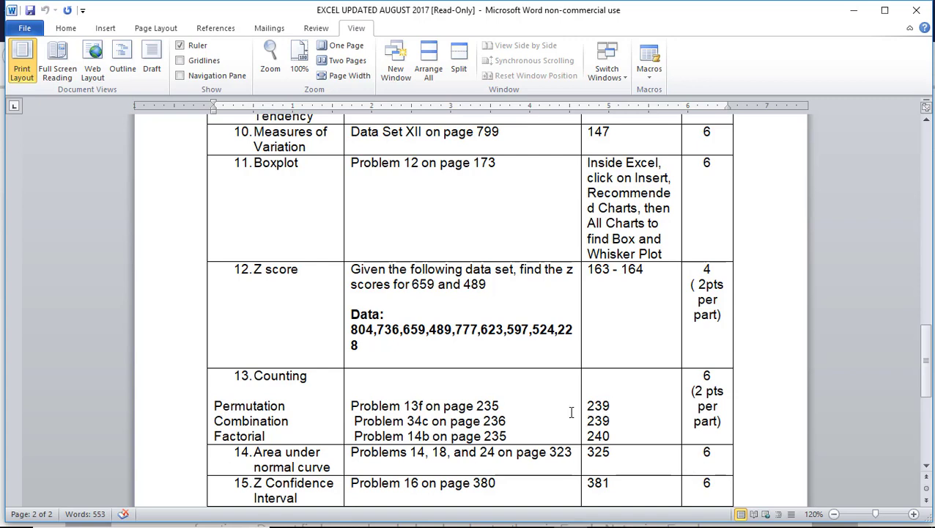
mouse_move(504, 525)
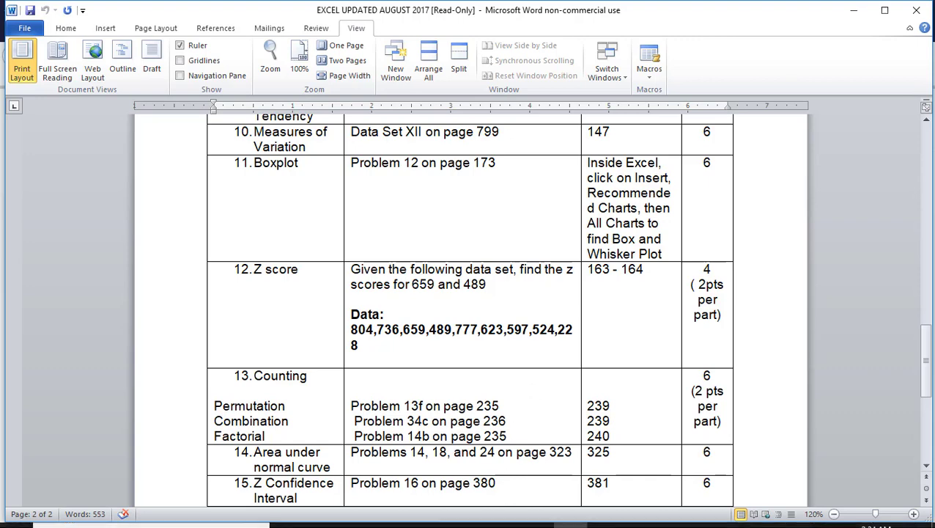
click(603, 515)
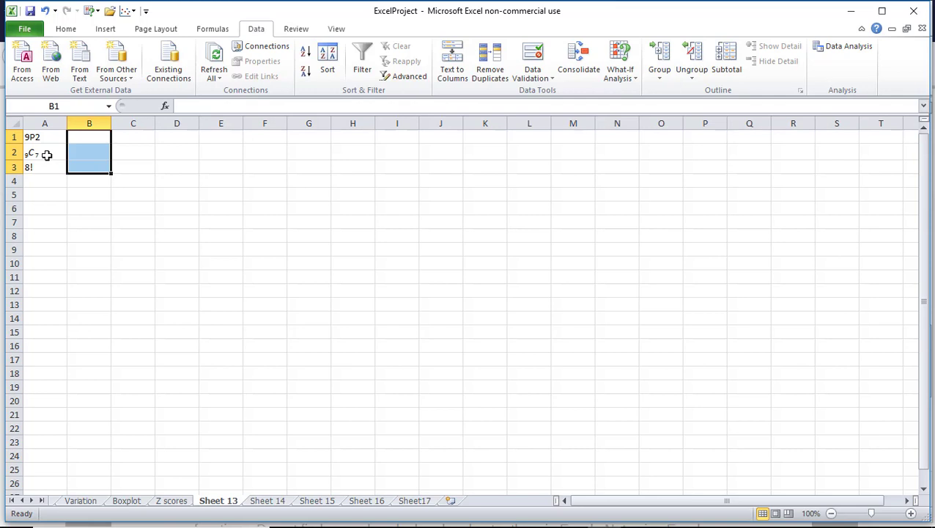
Calculate 9P2 in cell B1 with the PERMUT function, using 9 as the number and 2 as the number chosen.
click(80, 139)
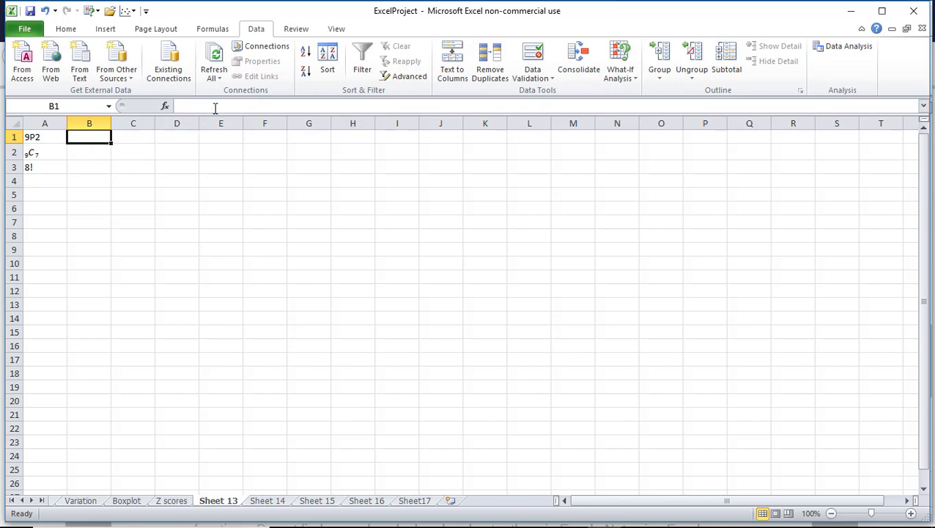
click(218, 29)
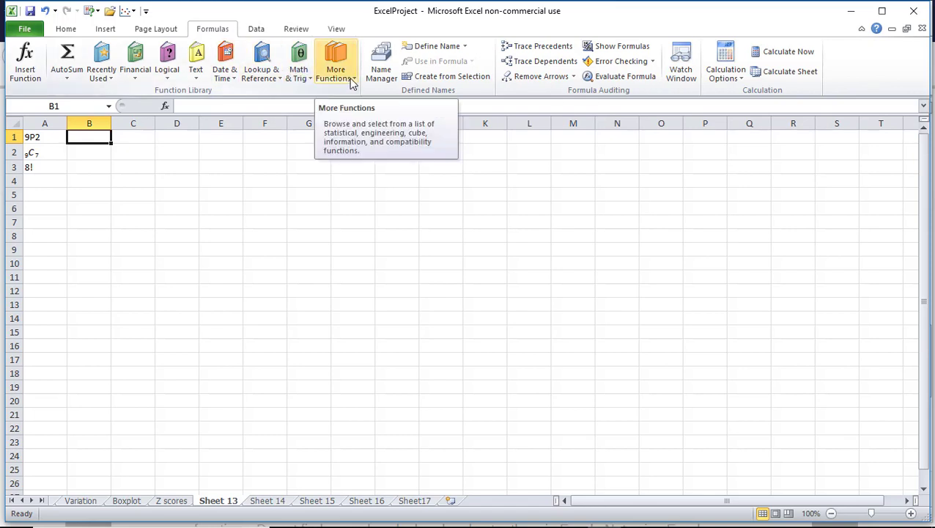
click(299, 73)
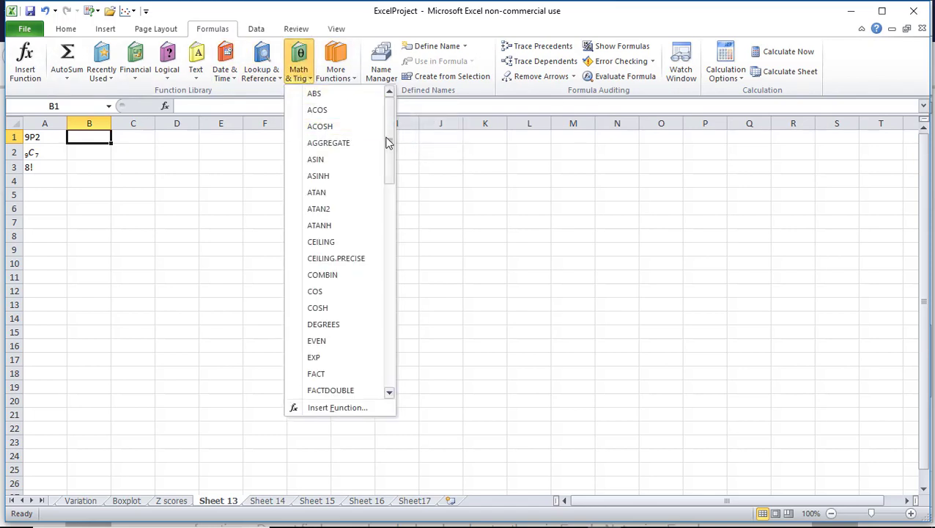
drag(389, 142, 397, 119)
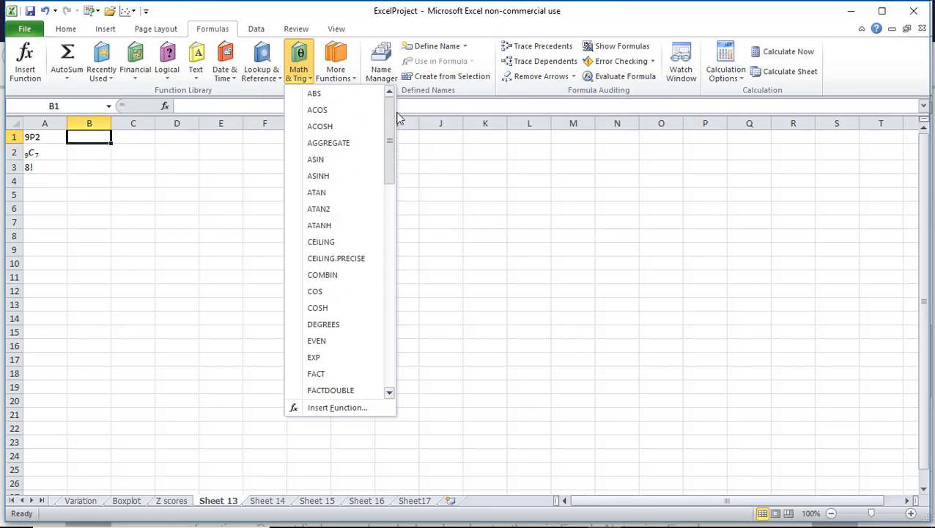
click(340, 76)
mouse_move(347, 93)
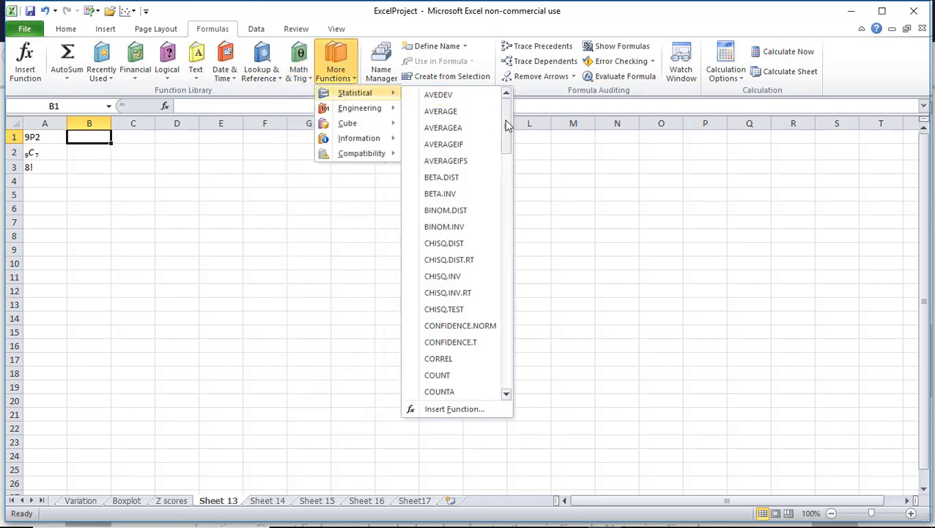
drag(505, 126, 503, 285)
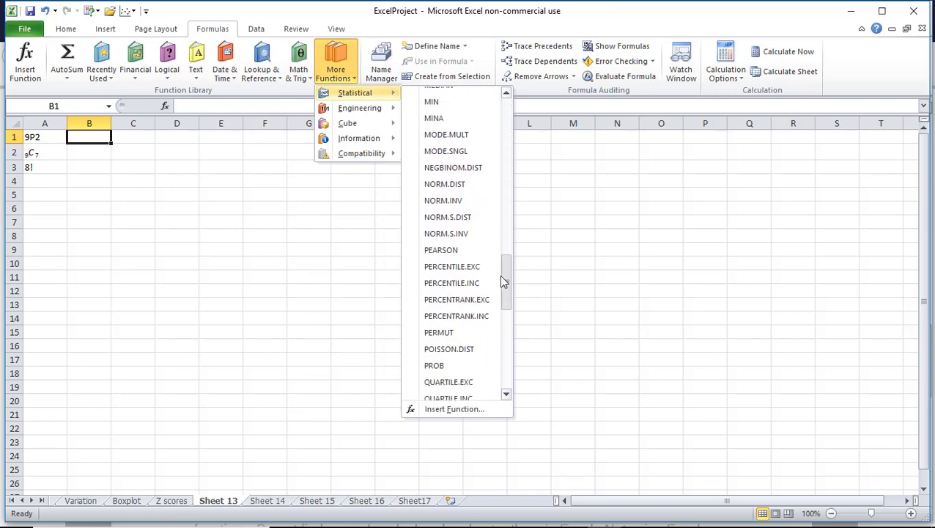
click(462, 334)
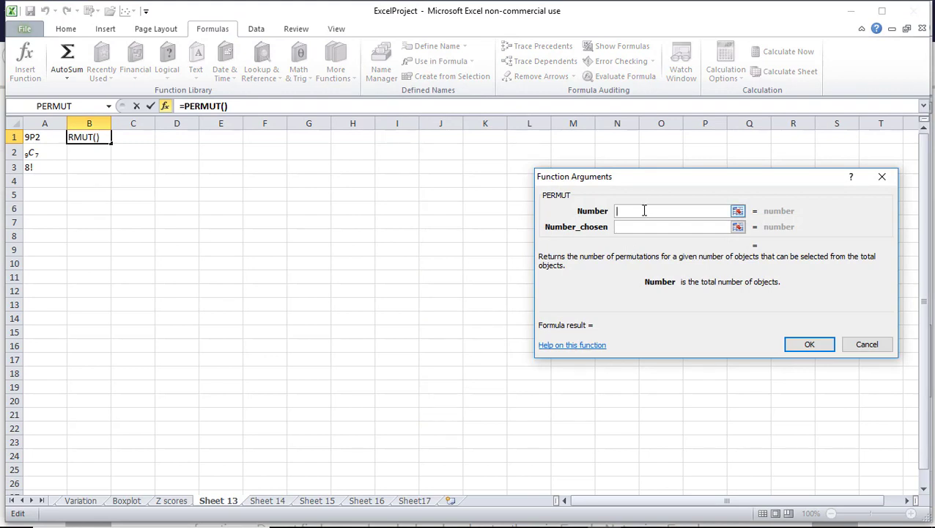
text(9)
click(636, 229)
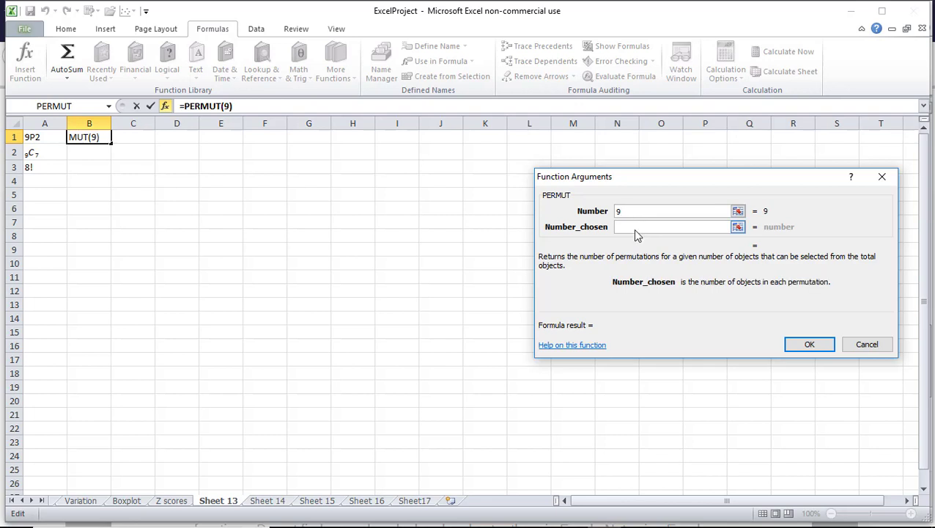
text(2)
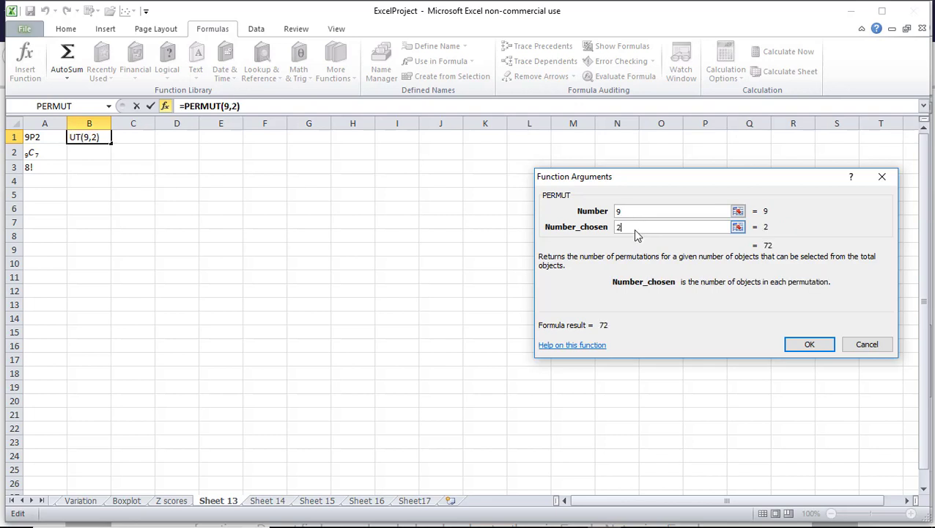
click(807, 343)
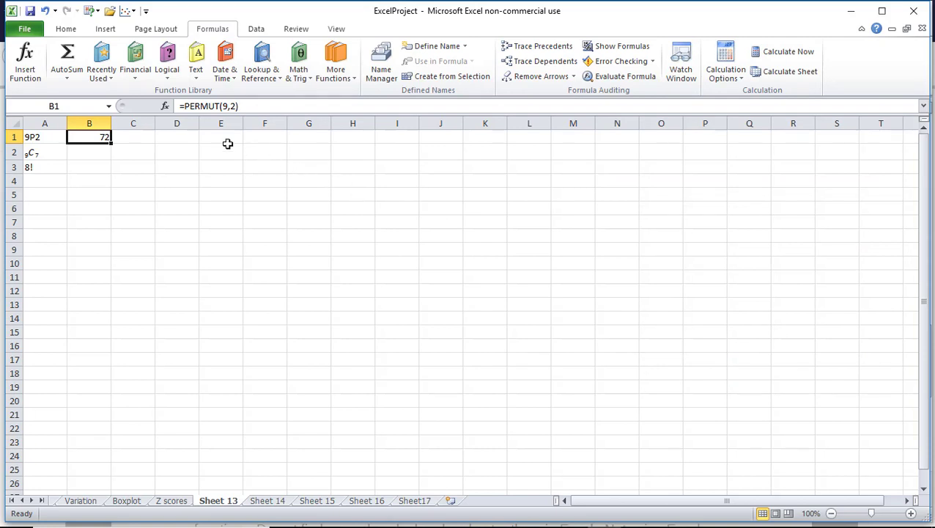
Calculate 9C7 in cell B2 with the COMBIN function, using 9 as the number and 7 as the number chosen.
click(79, 153)
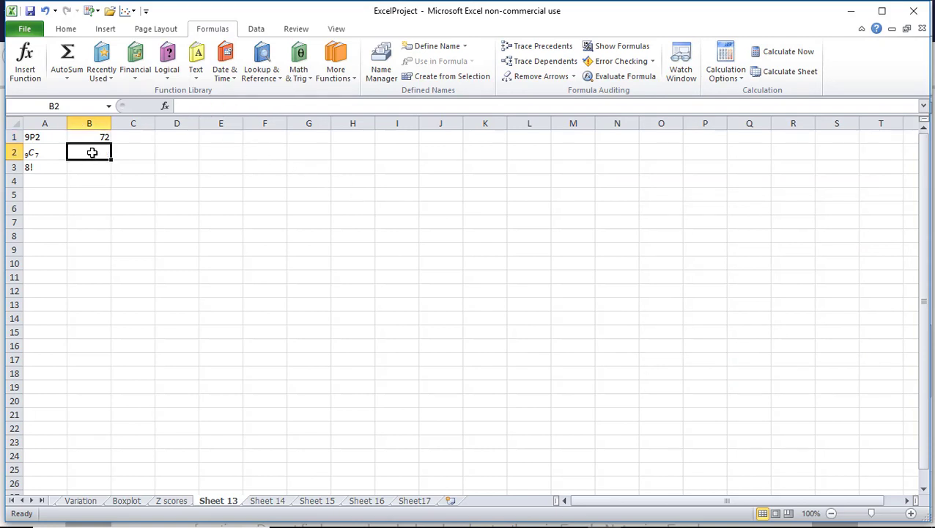
click(302, 77)
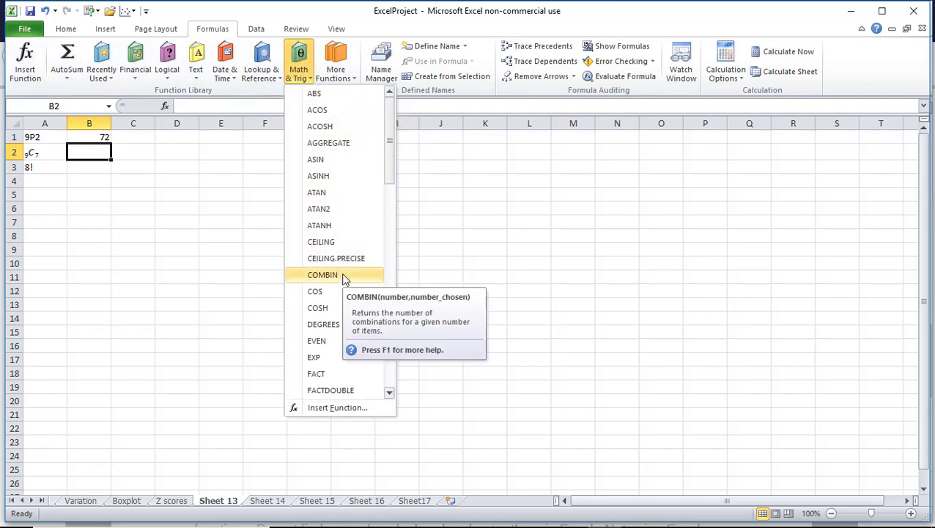
click(322, 275)
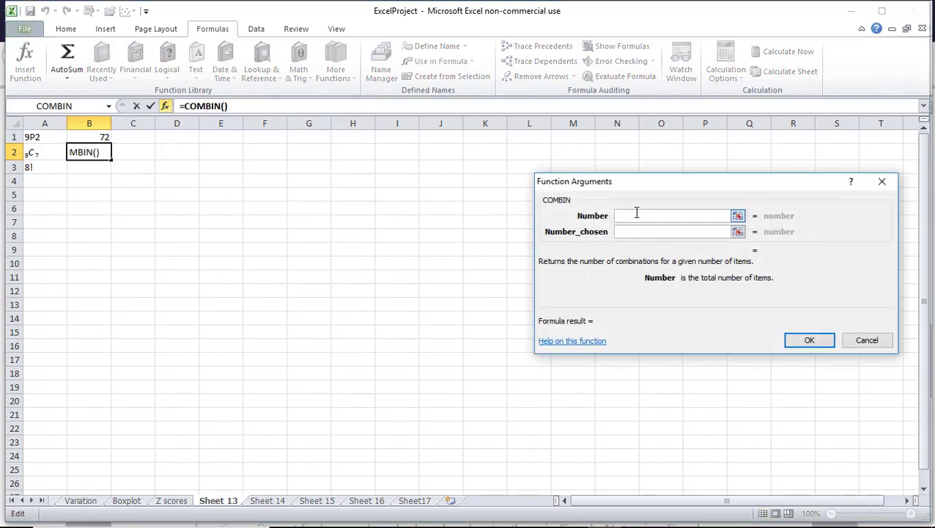
text(9)
key(Tab)
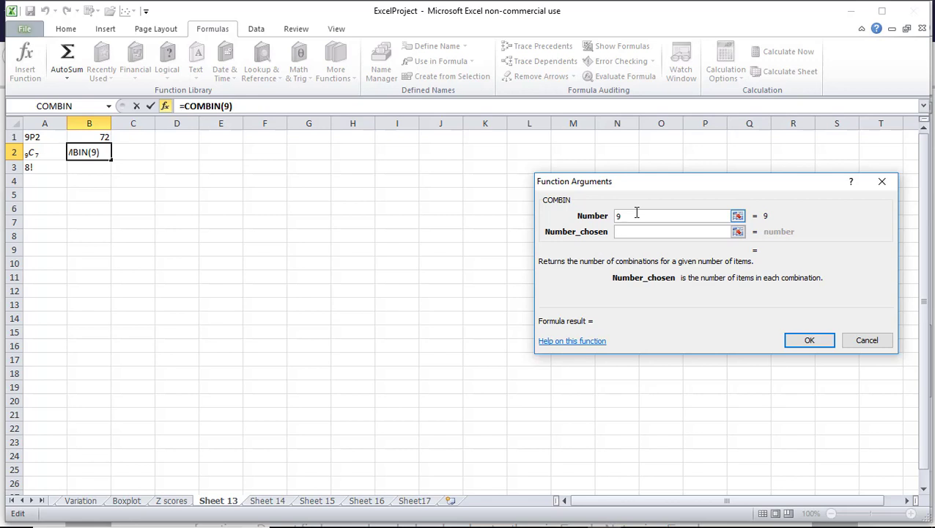
text(7)
click(802, 342)
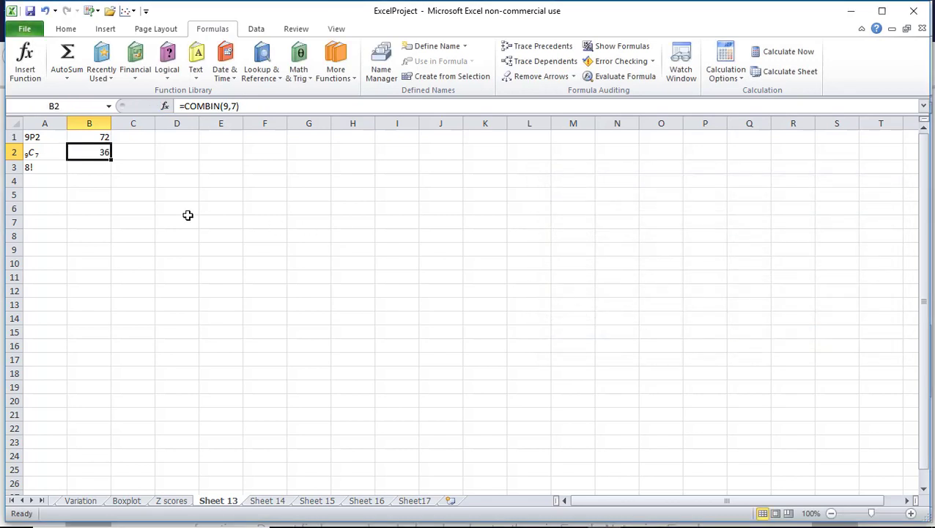
Calculate 8! in cell B3 with the FACT function, using 8 as the number.
click(103, 167)
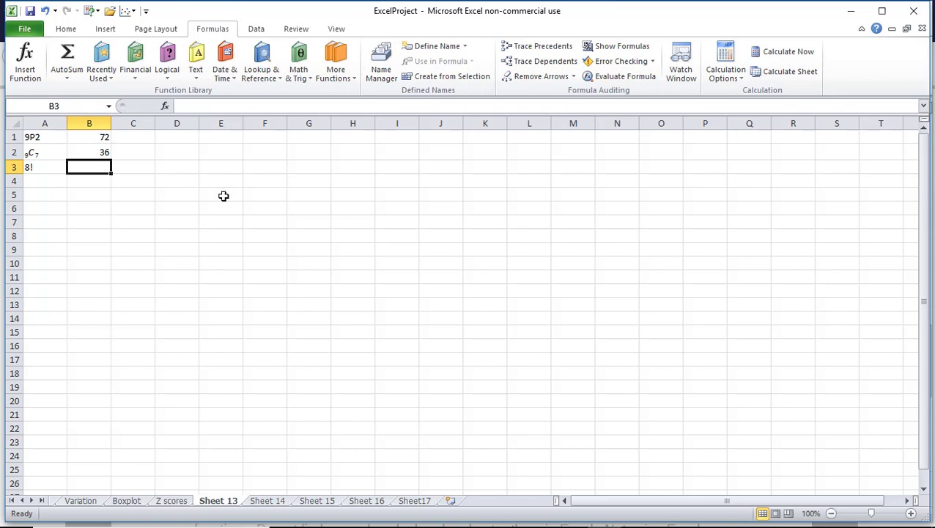
click(298, 78)
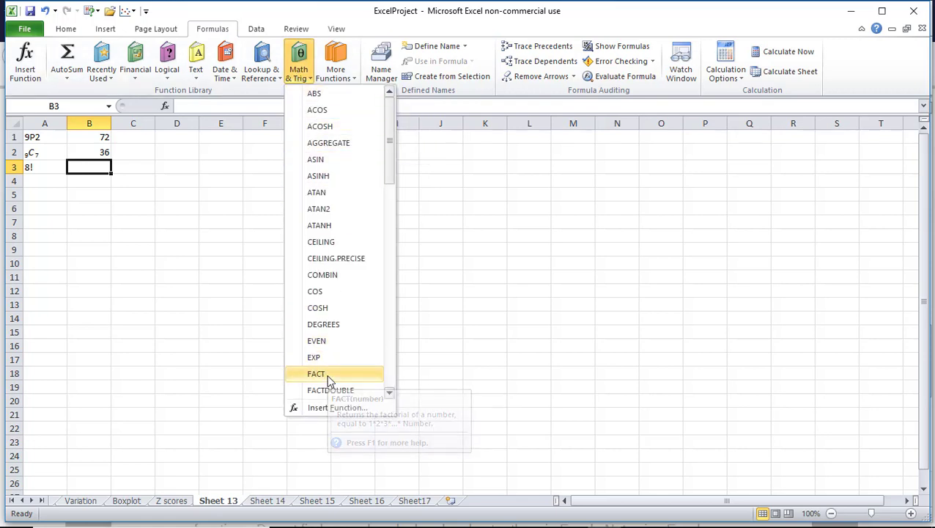
click(327, 374)
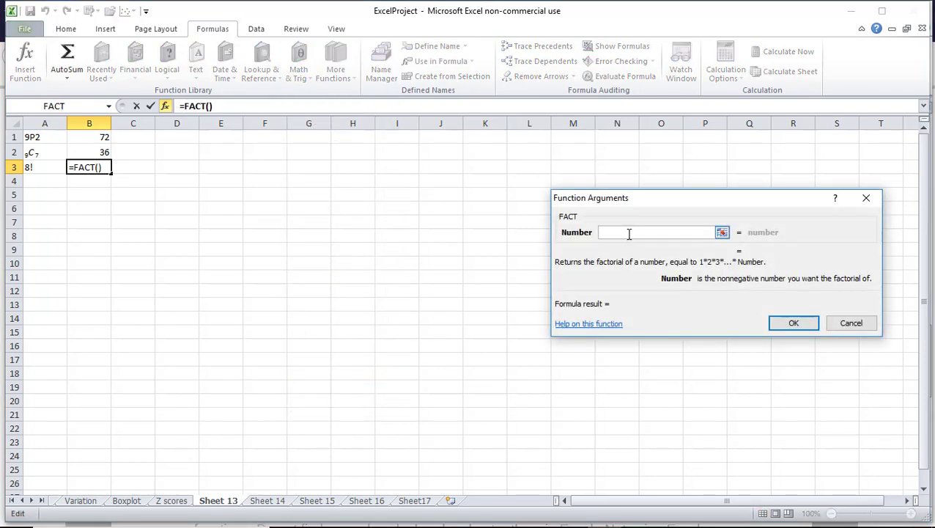
text(8)
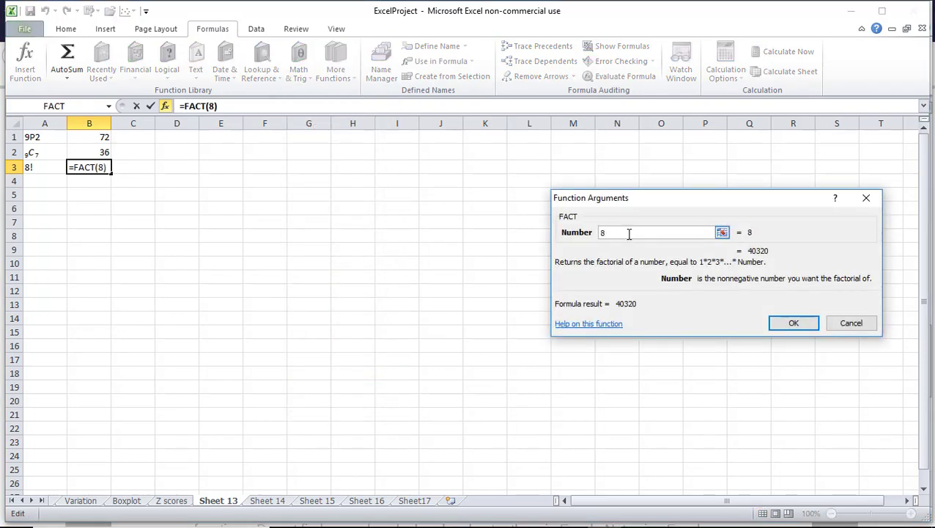
click(791, 323)
click(181, 194)
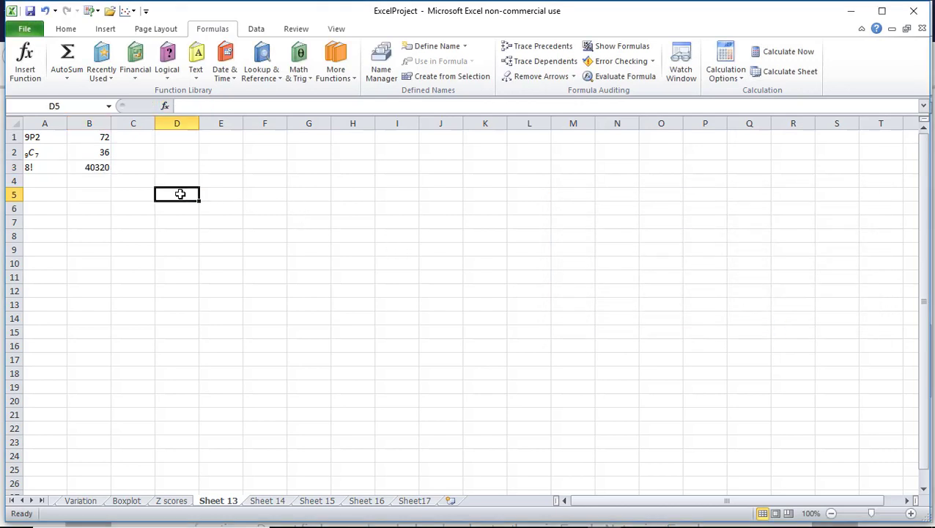
Rename the Sheet 13 worksheet to Counting.
double_click(222, 501)
text(Counting)
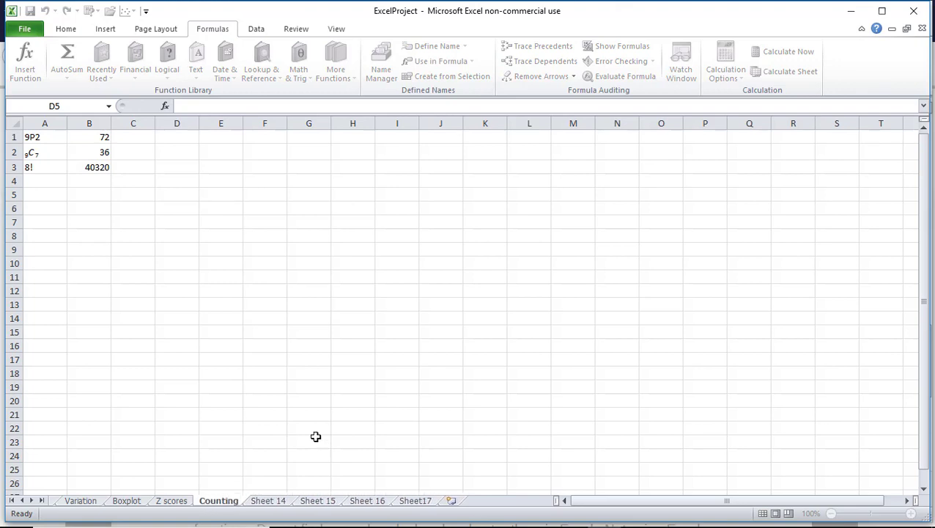
click(239, 359)
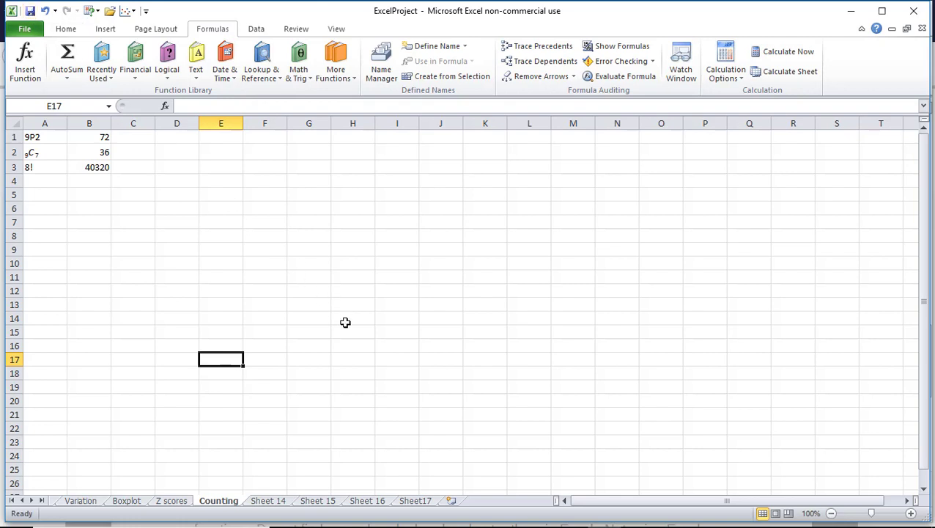
Check the area under normal curve item in the Word project instructions, and open Sheet 14 of the Excel workbook.
mouse_move(355, 526)
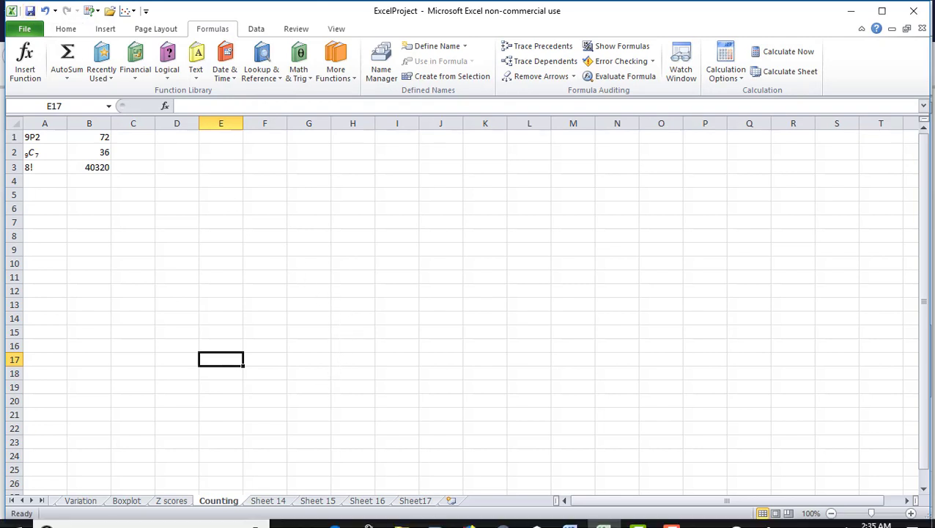
click(577, 514)
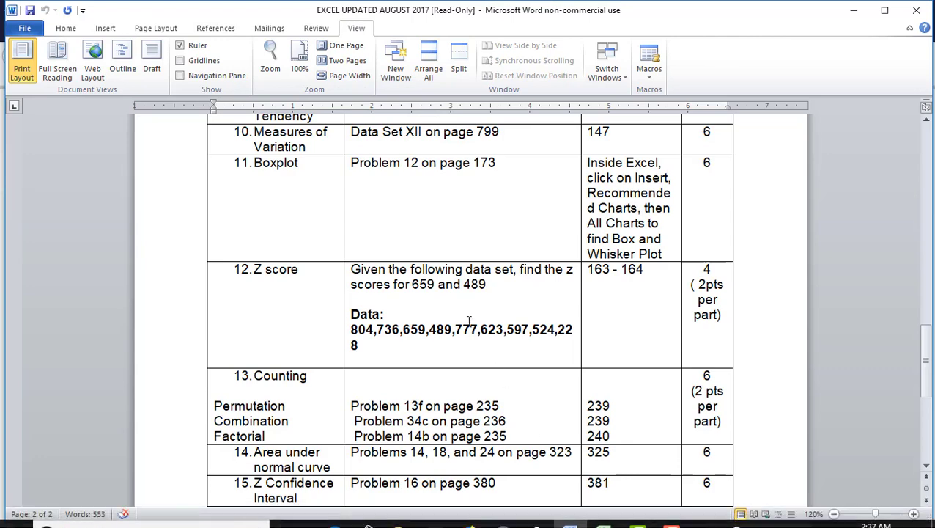
scroll(469, 321, down, 4)
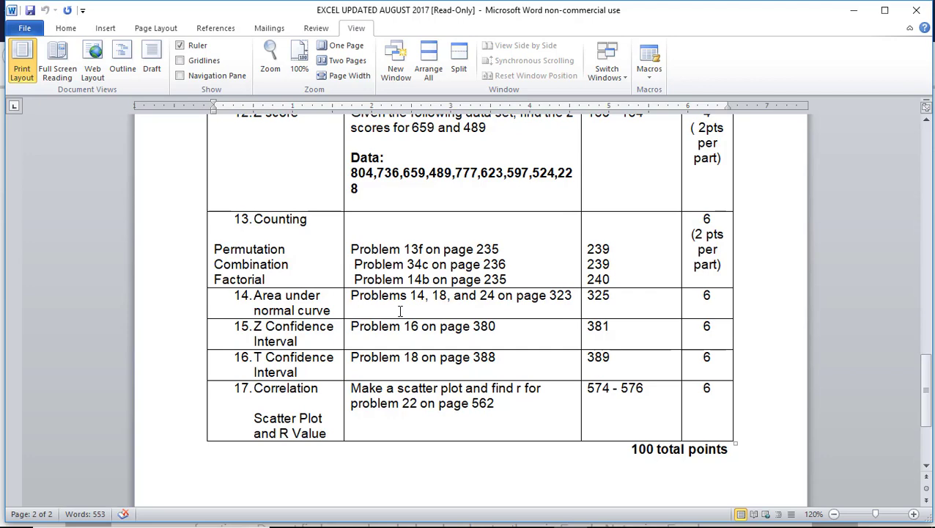
click(604, 515)
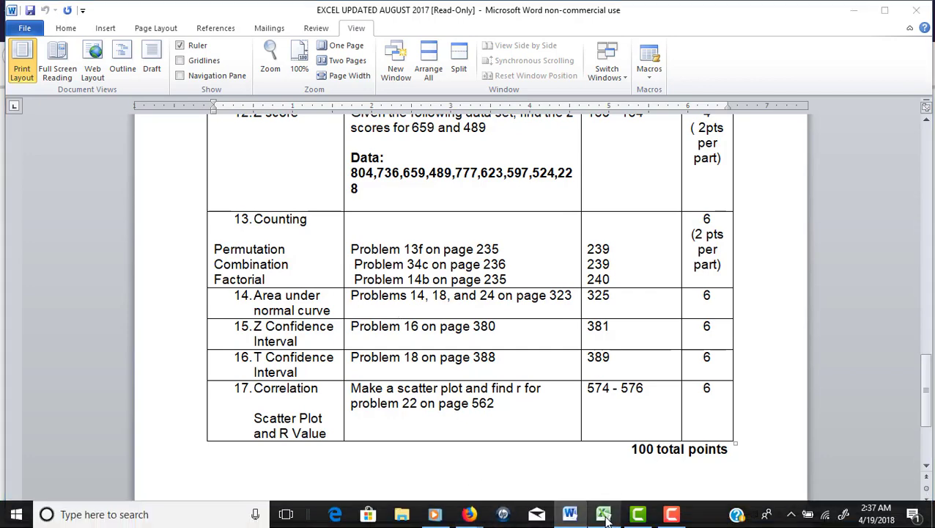
click(269, 500)
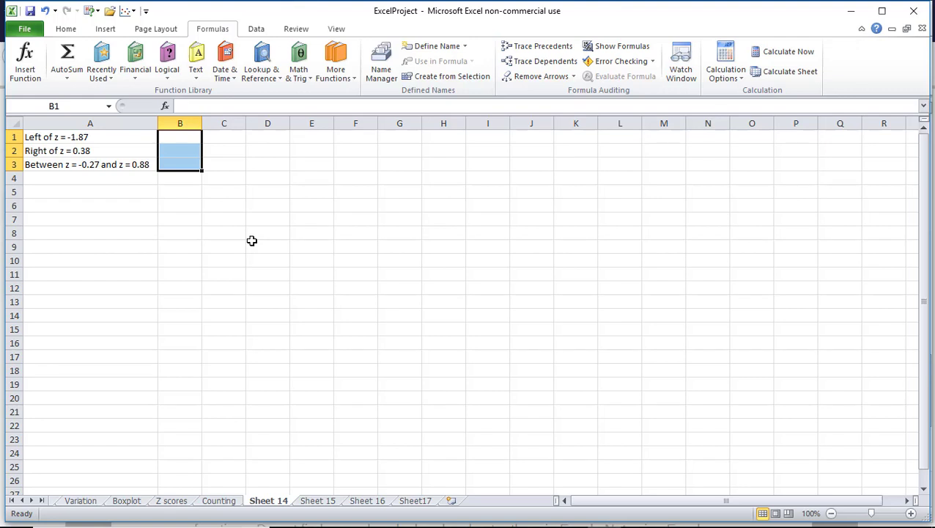
click(189, 135)
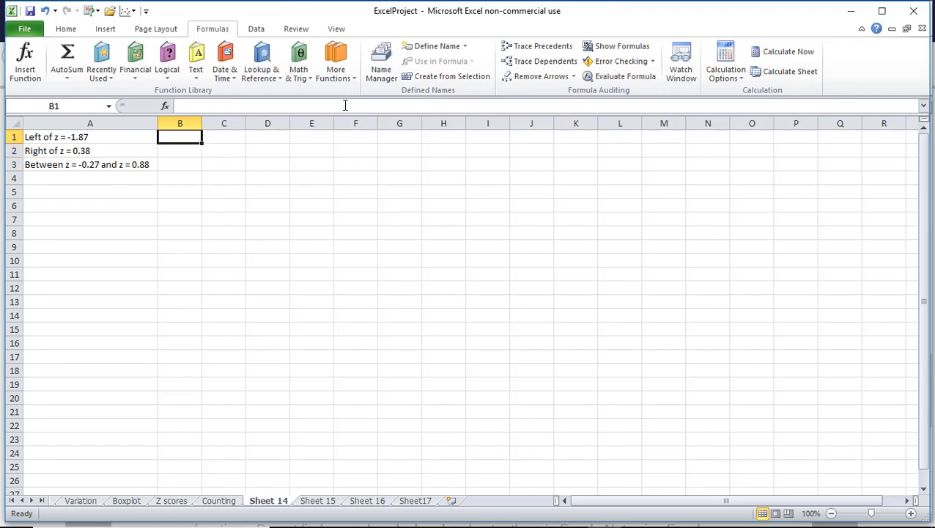
click(340, 80)
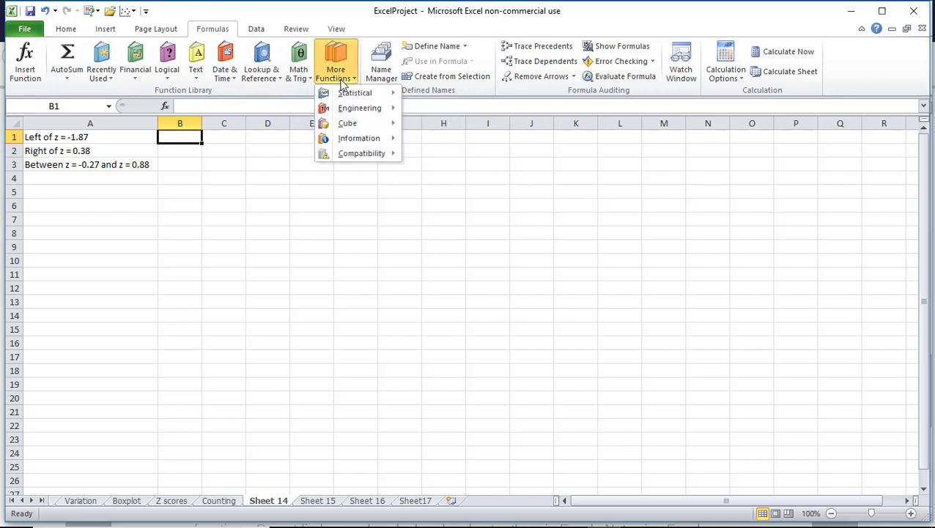
mouse_move(344, 97)
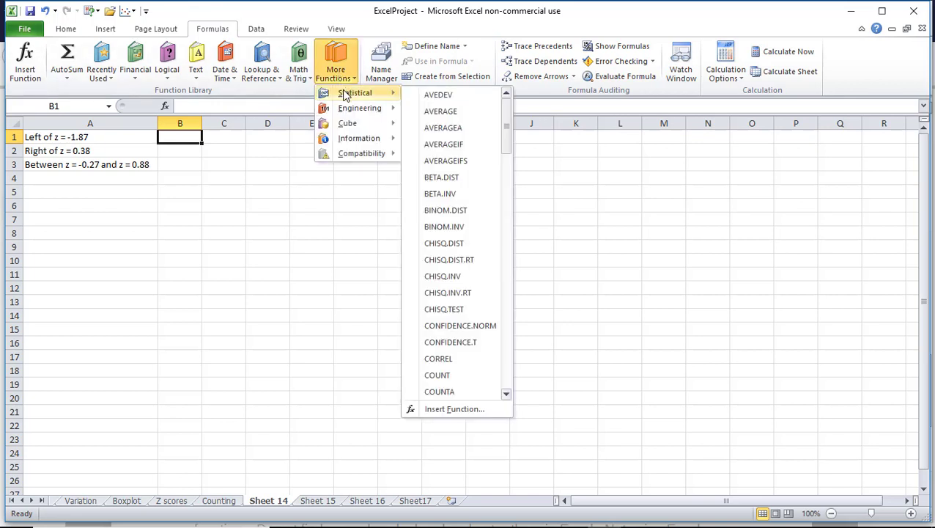
drag(505, 151, 508, 258)
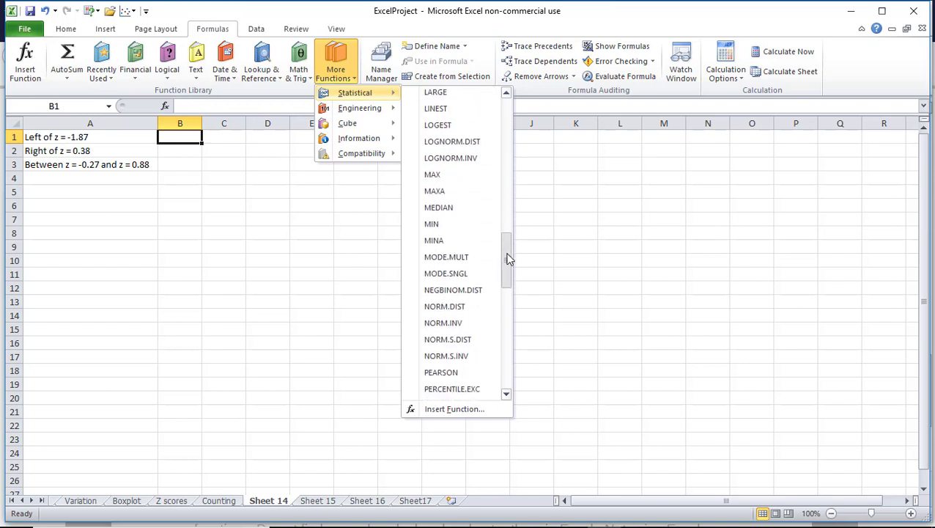
click(471, 311)
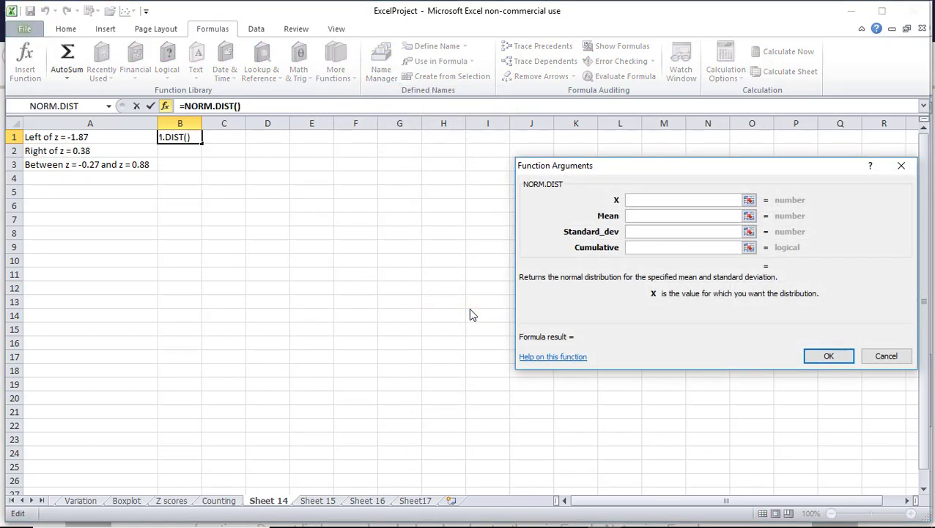
click(886, 356)
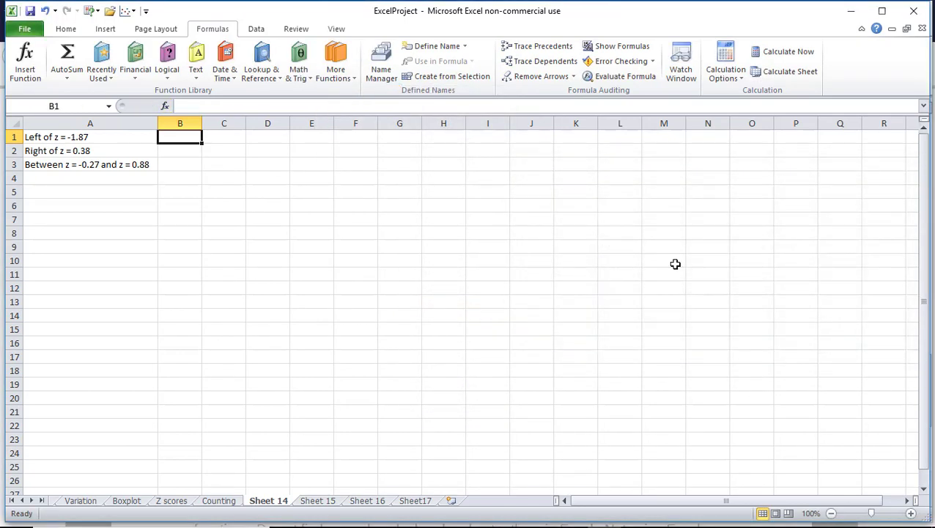
Insert the NORM.S.DIST function in cell B1 for the area to the left of z = -1.87.
click(337, 72)
mouse_move(345, 93)
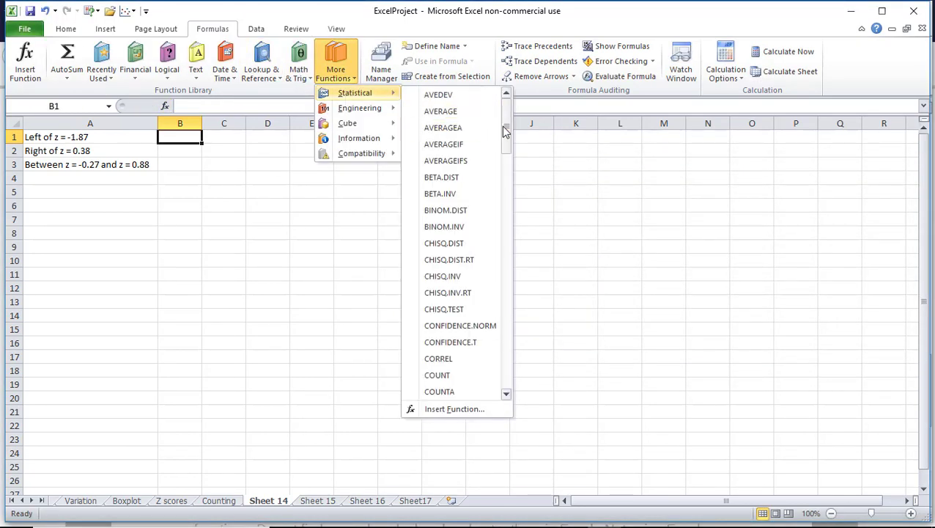
drag(506, 136, 512, 261)
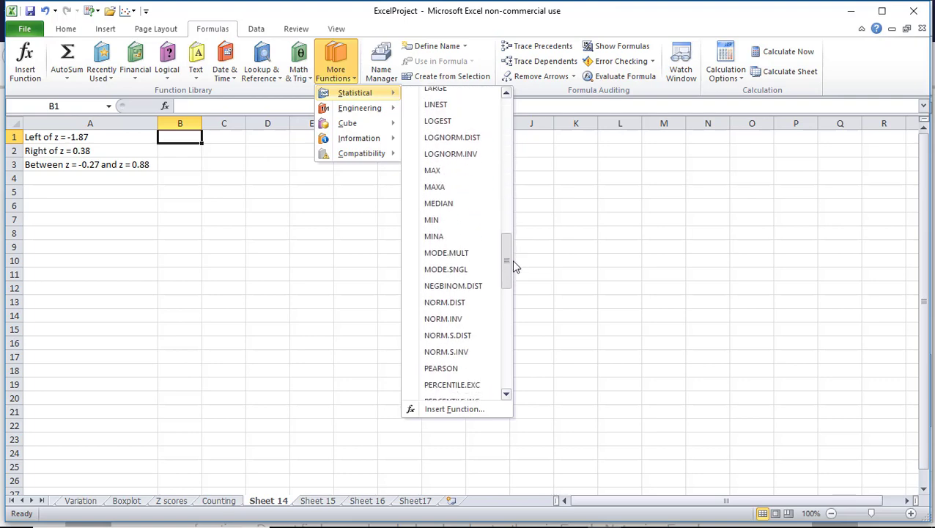
click(458, 335)
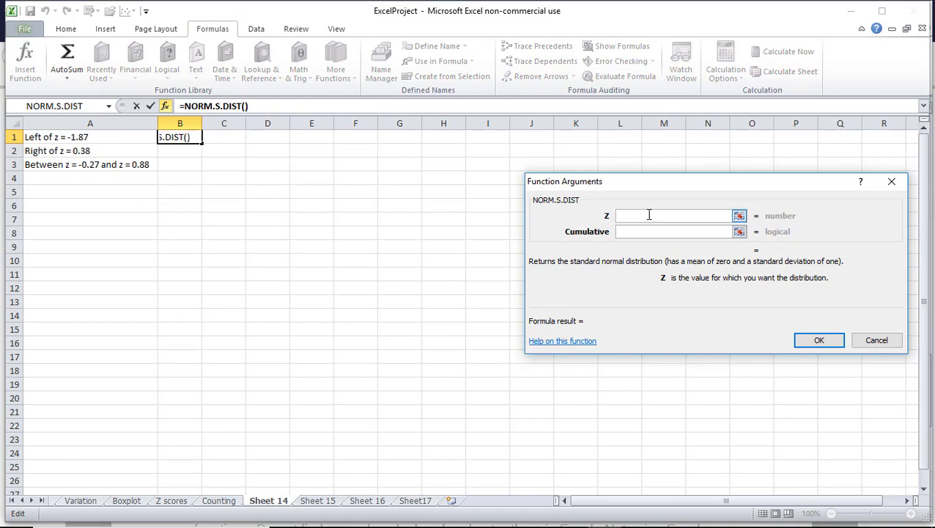
Complete the NORM.S.DIST function in cell B1 with Z -1.87 and Cumulative True.
text(-1,)
text(87)
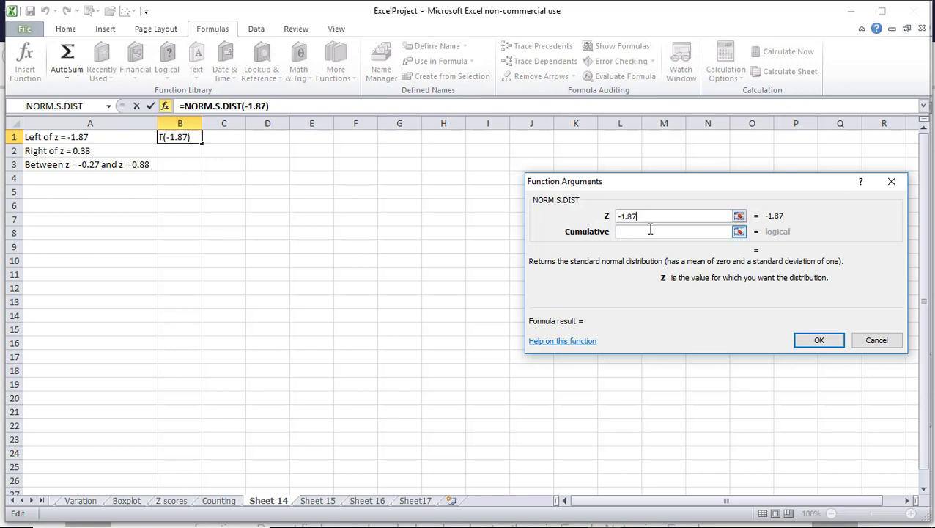
click(651, 232)
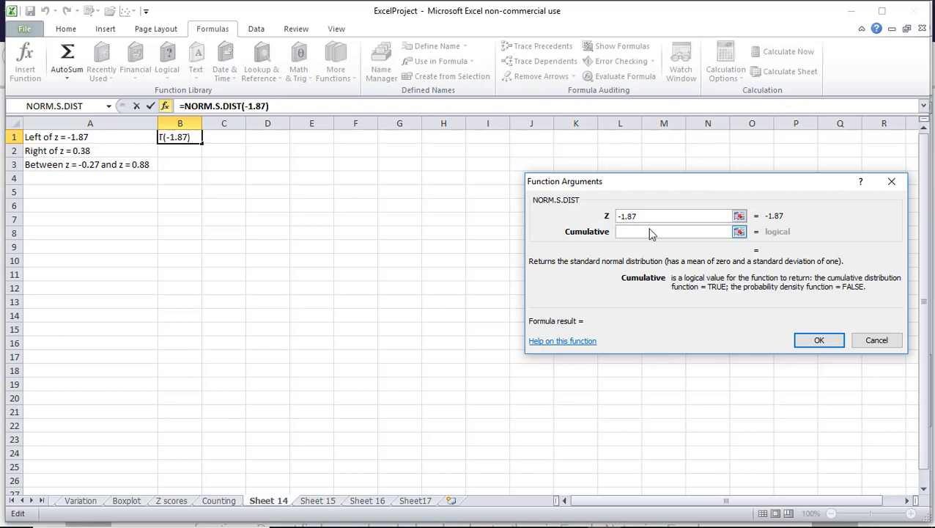
text(True)
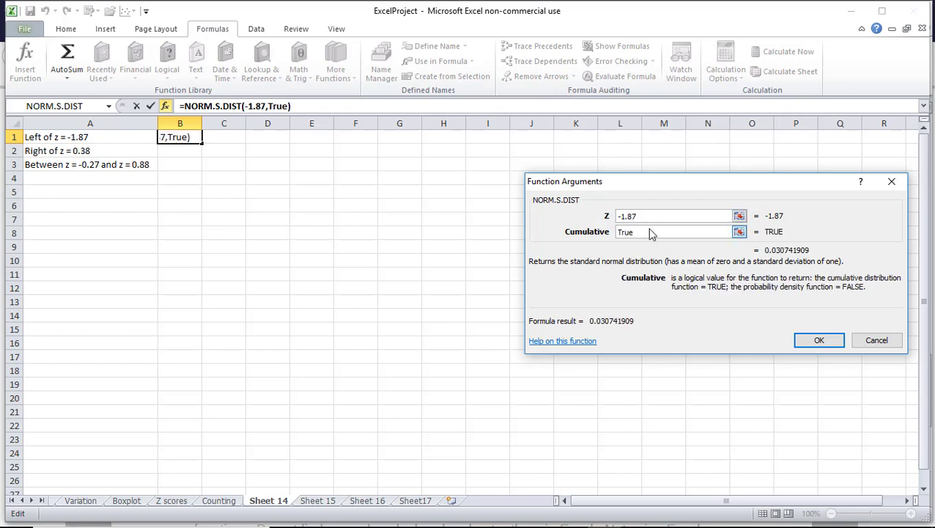
click(797, 340)
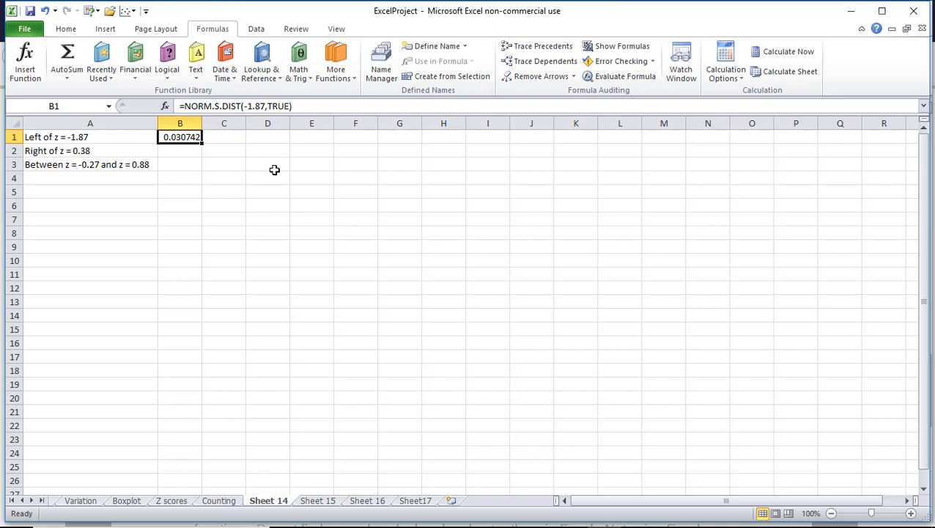
Insert the NORM.S.DIST function in cell B2 with Z 0.38 and Cumulative True.
click(175, 154)
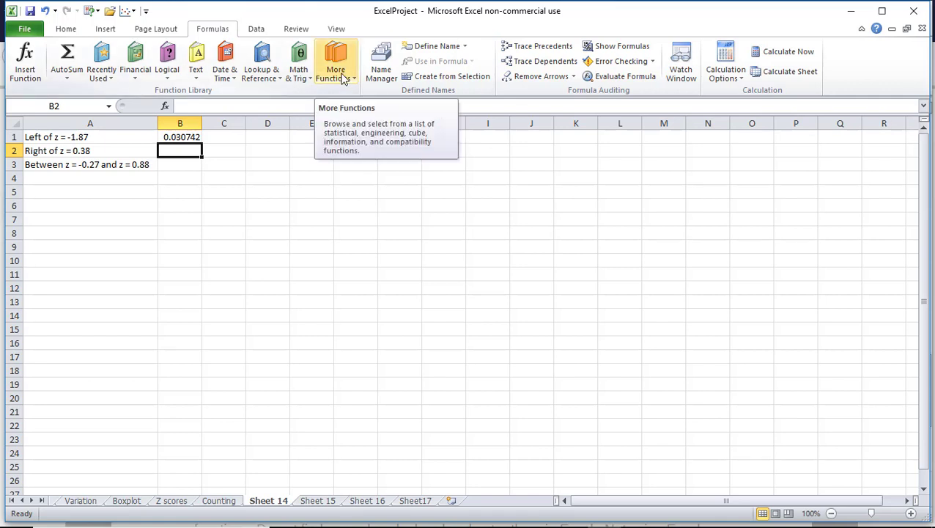
click(341, 77)
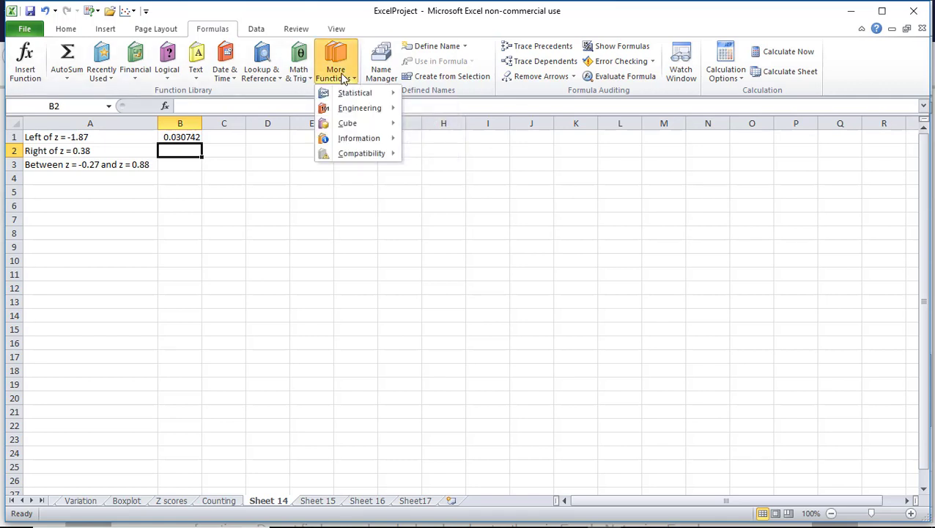
mouse_move(348, 98)
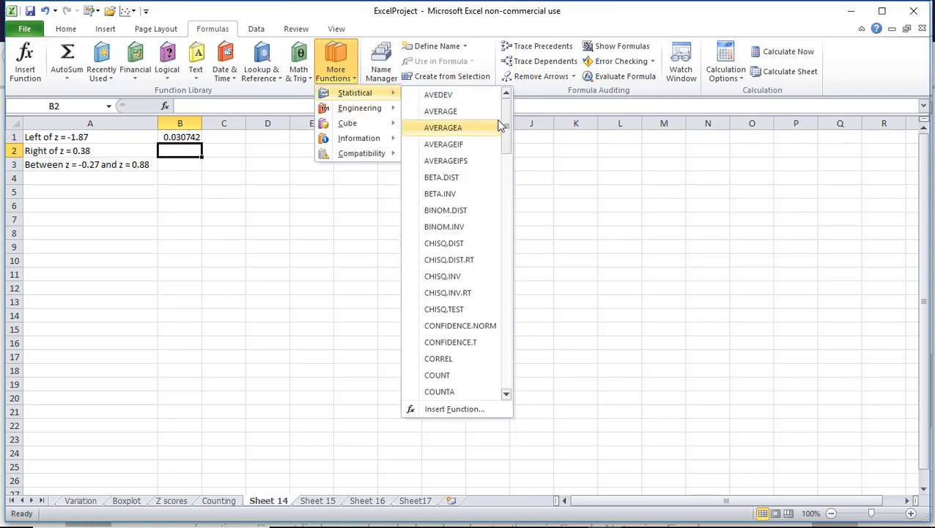
drag(505, 127, 503, 286)
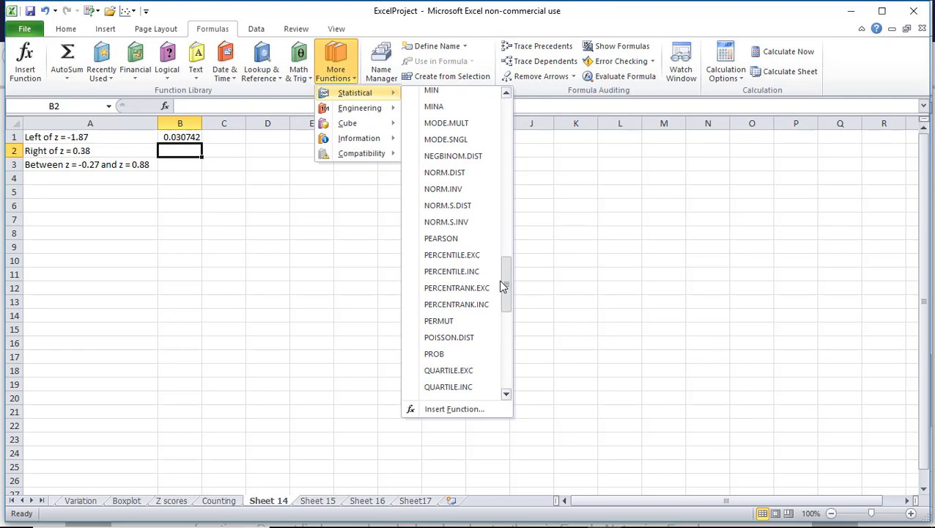
click(463, 211)
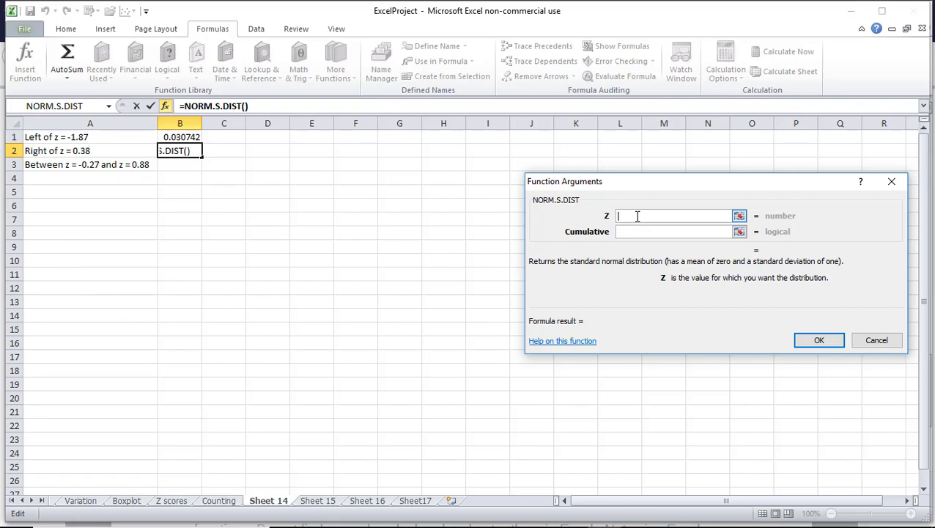
text(0.38)
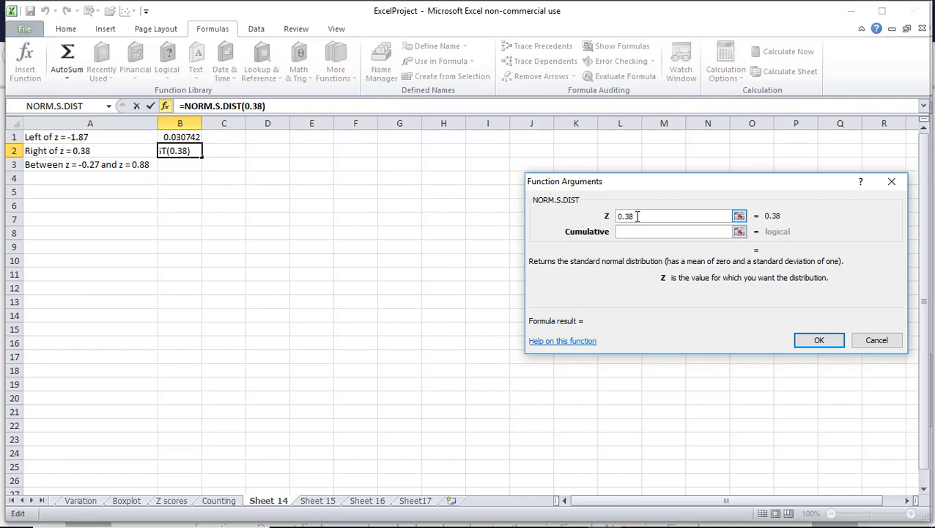
click(638, 231)
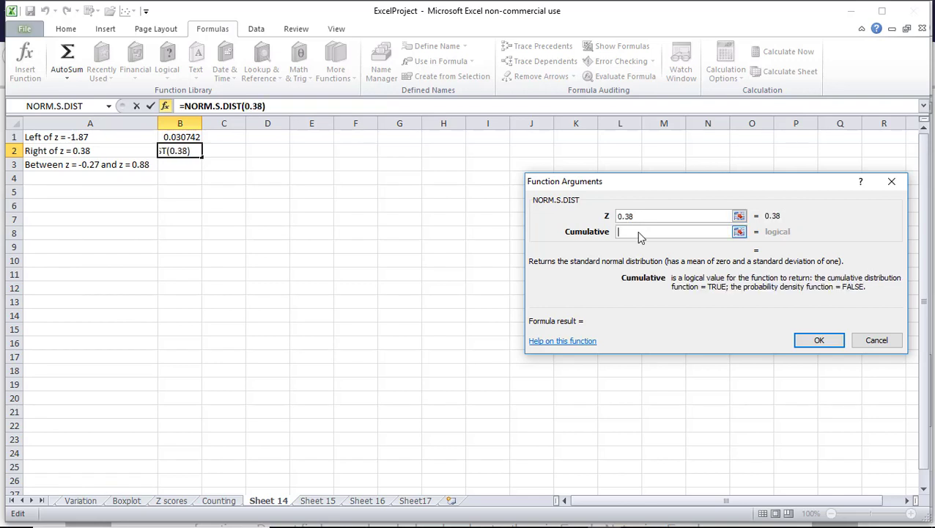
text(True)
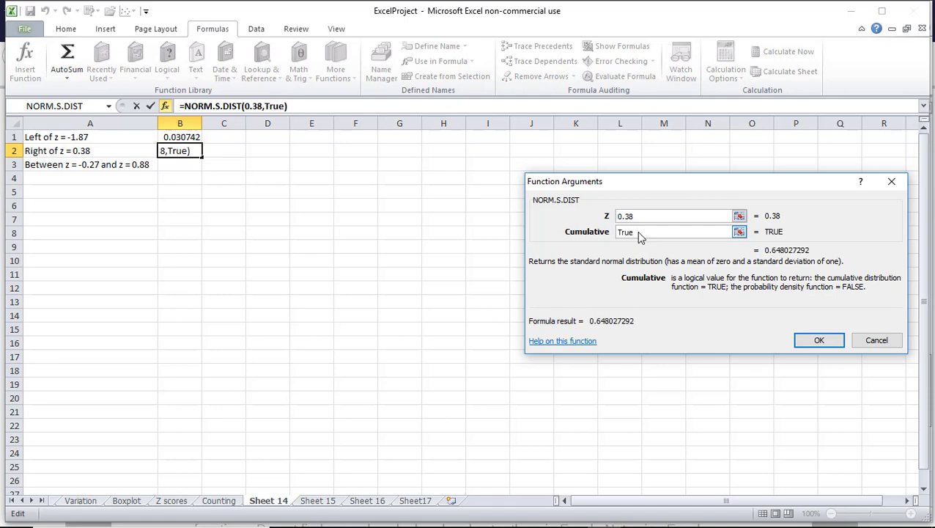
click(819, 340)
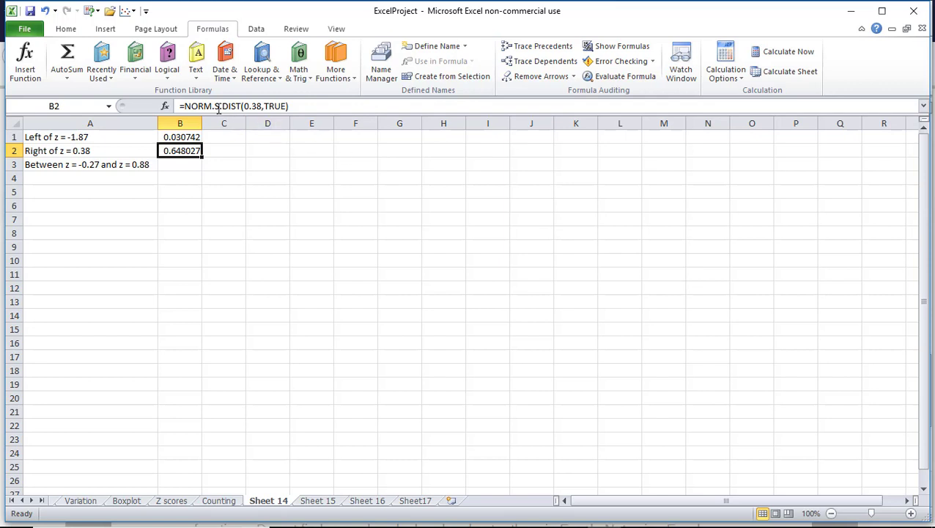
Edit the formula in B2 to subtract the distribution from 1, giving =1-NORM.S.DIST(0.38,TRUE).
click(184, 107)
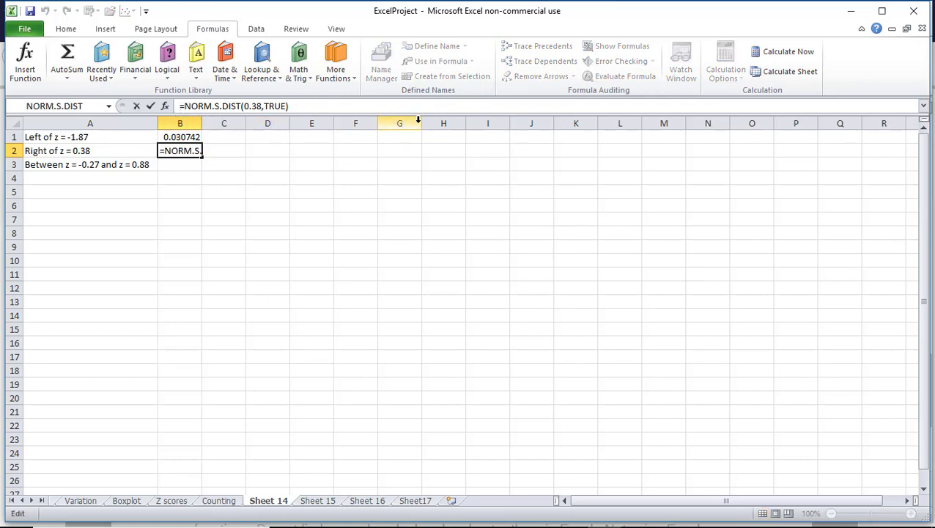
text(1-)
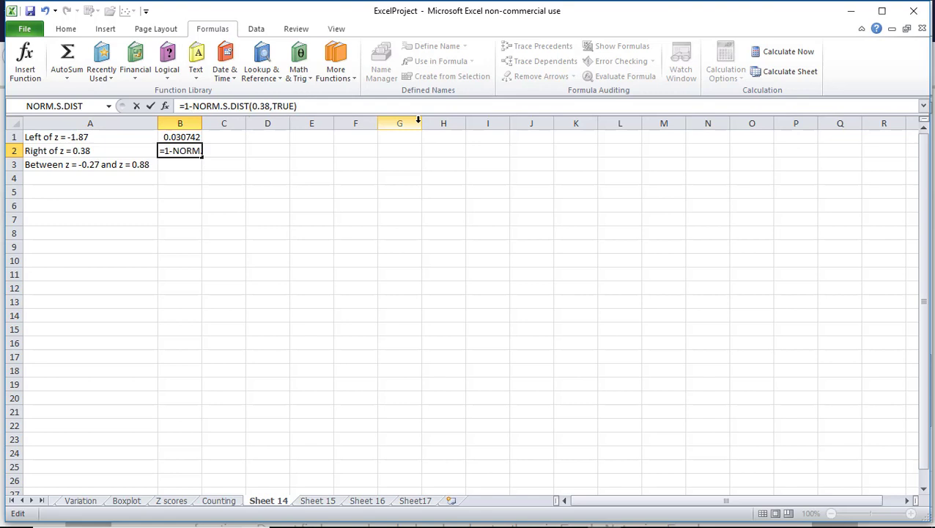
key(Return)
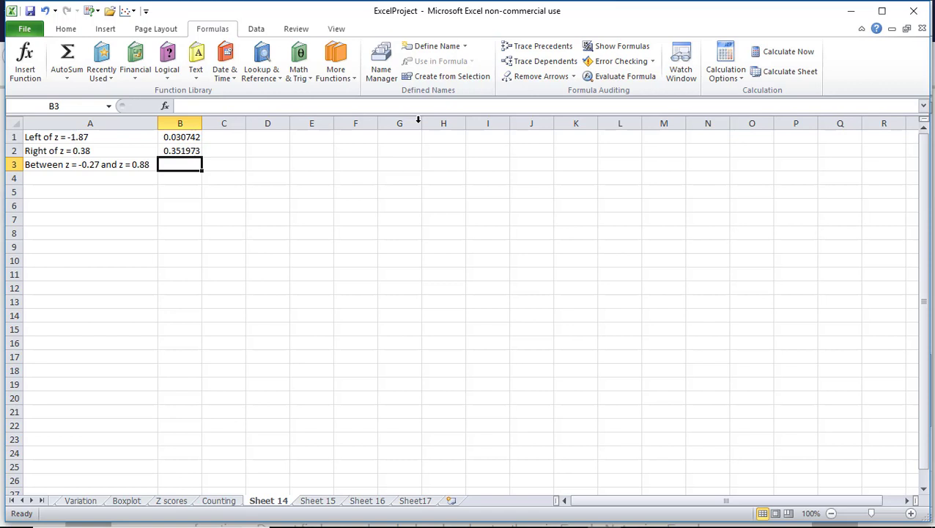
Insert the NORM.S.DIST function in cell B3 with Z 0.88 and Cumulative True.
click(247, 103)
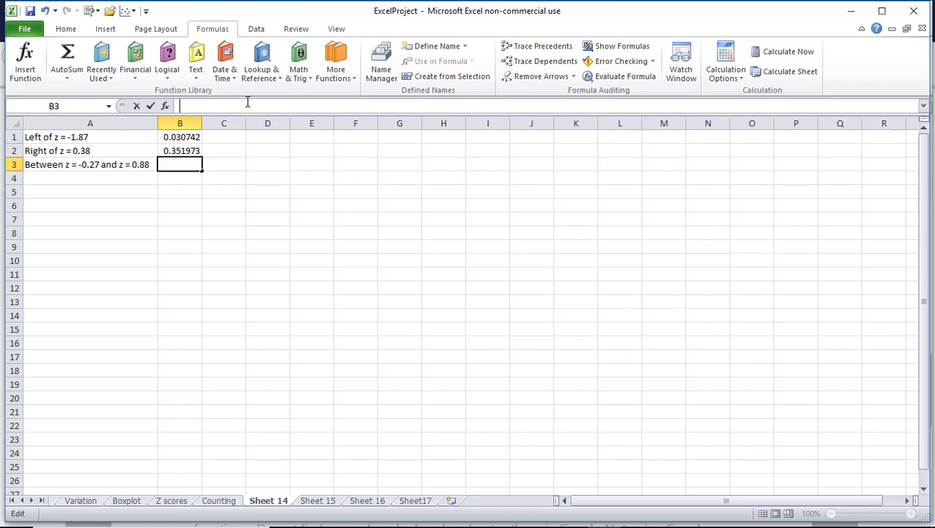
click(336, 73)
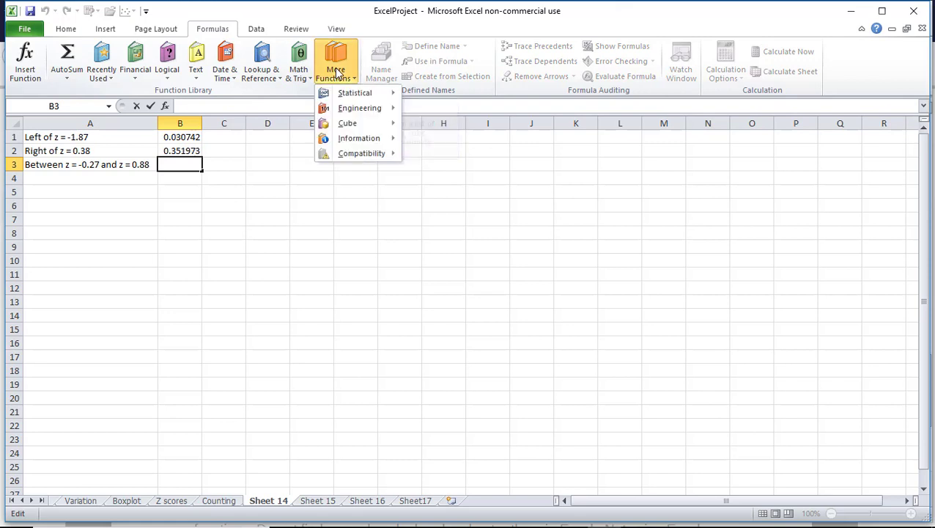
mouse_move(345, 95)
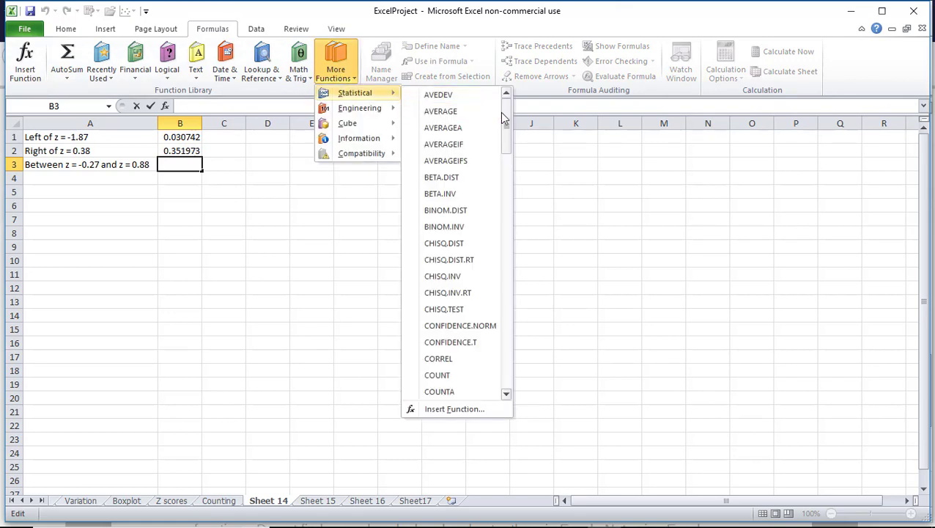
drag(504, 118, 495, 271)
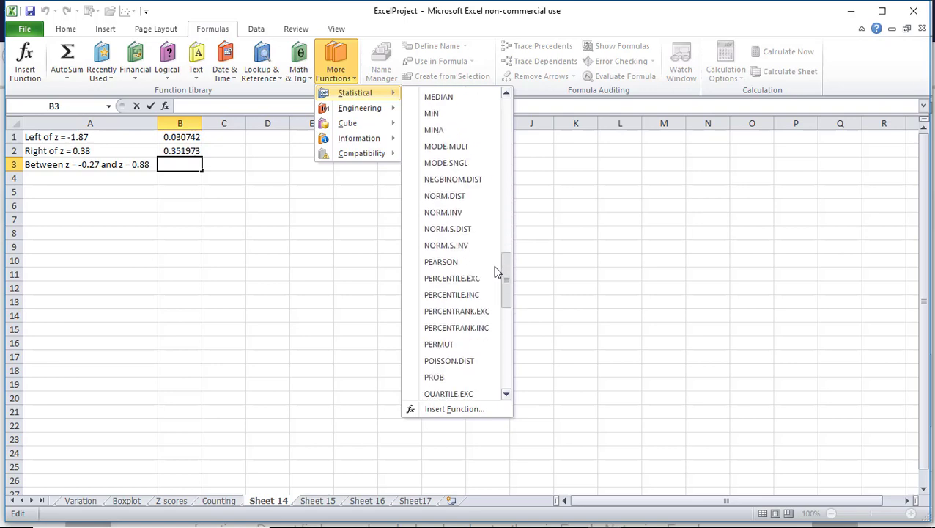
click(466, 229)
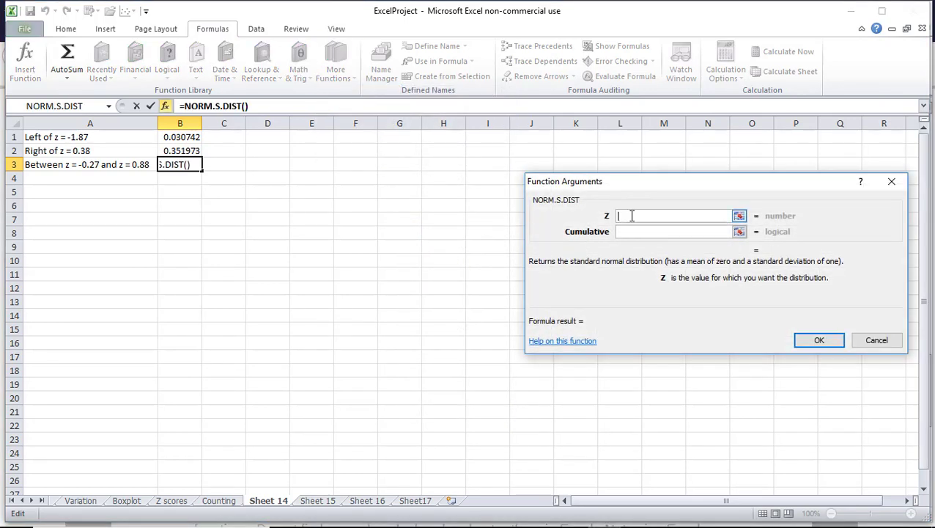
text(0.88)
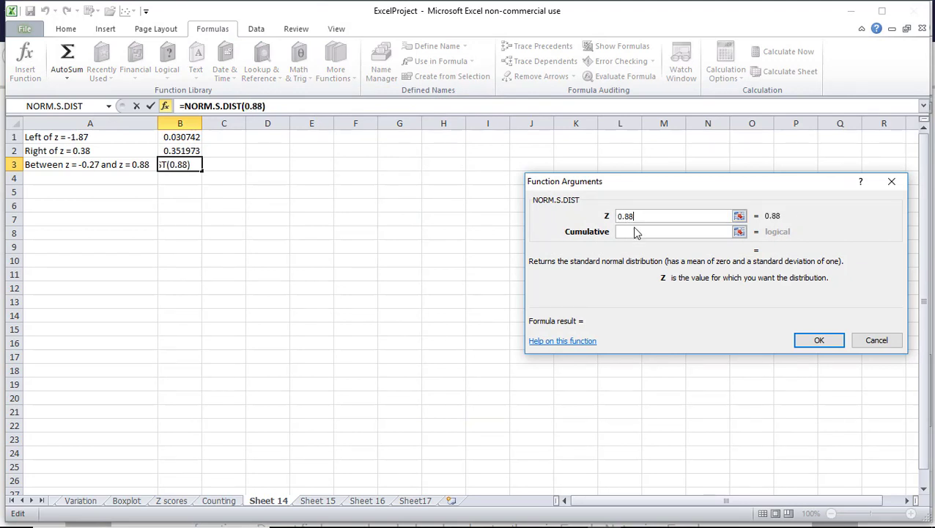
click(635, 228)
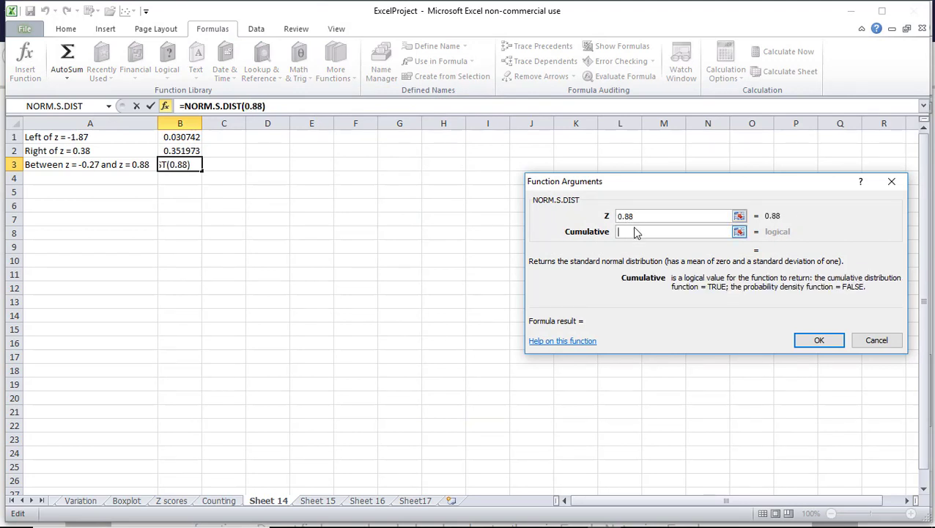
text(True)
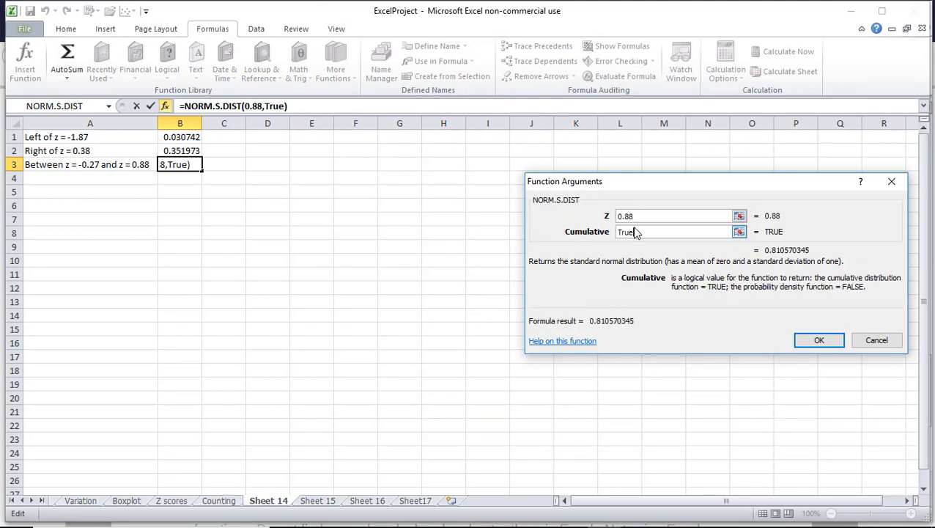
click(801, 340)
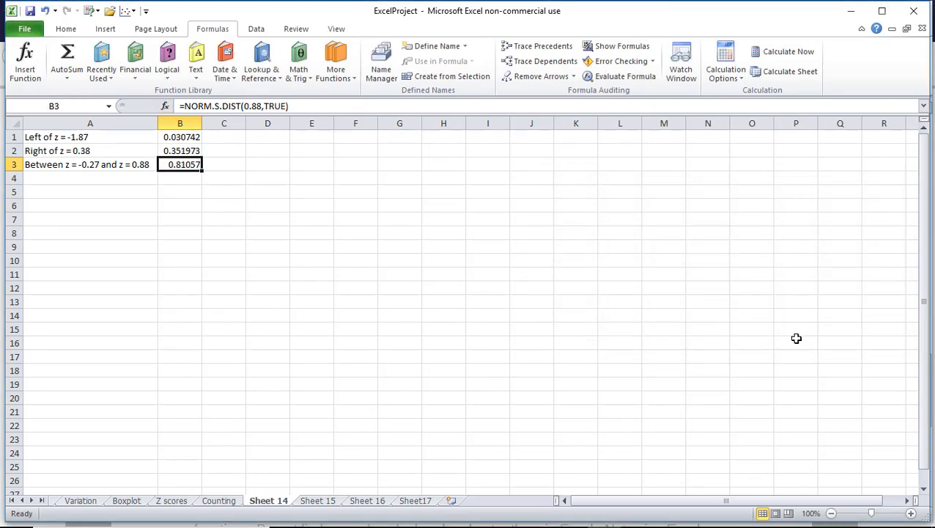
Extend the formula in B3 by subtracting a second NORM.S.DIST function with Z -0.27 and Cumulative True.
click(336, 105)
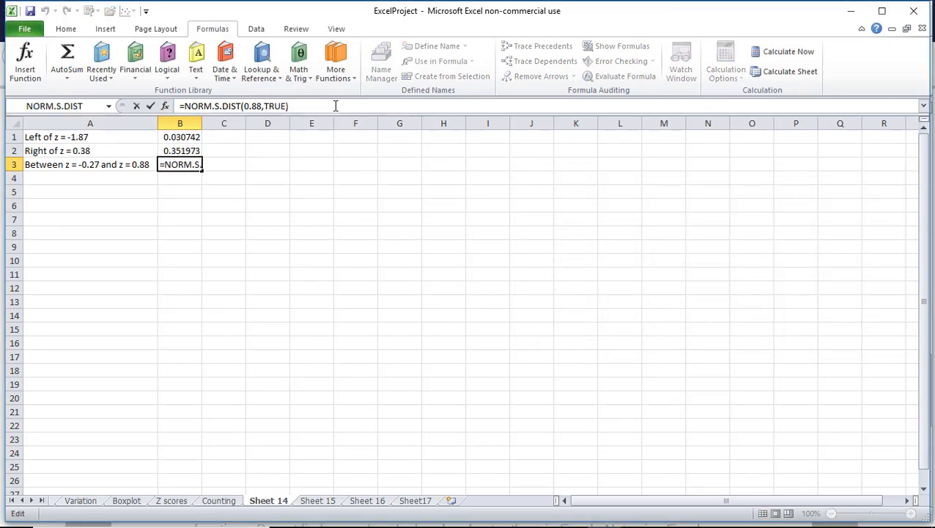
text(-)
click(338, 73)
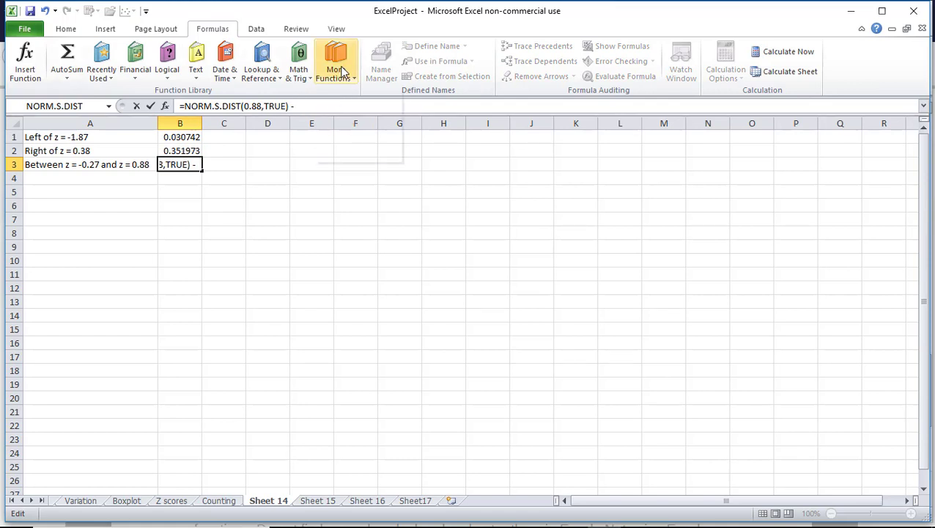
mouse_move(350, 92)
drag(508, 129, 500, 261)
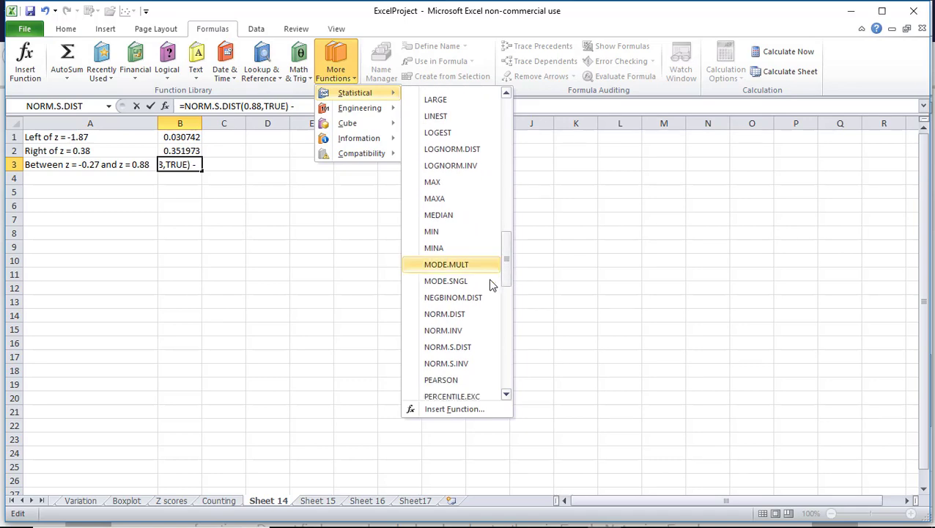
click(461, 347)
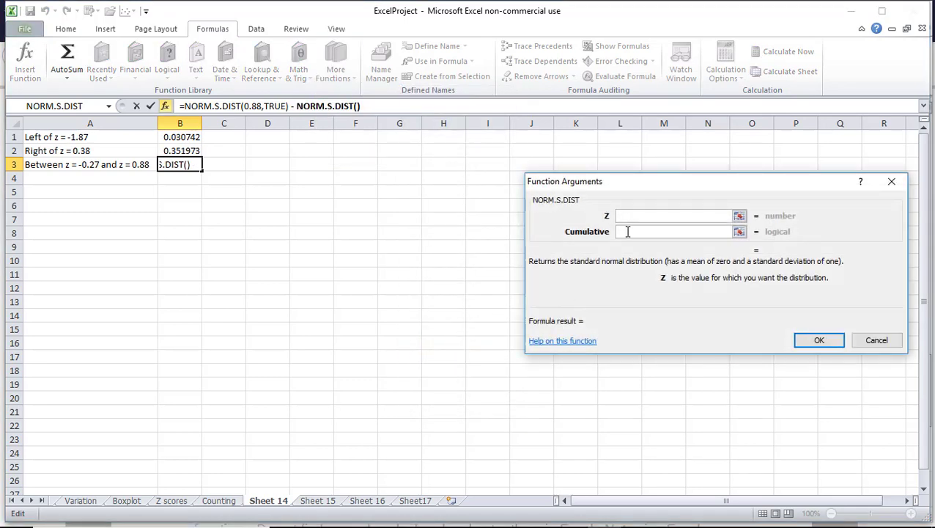
text(-0.27)
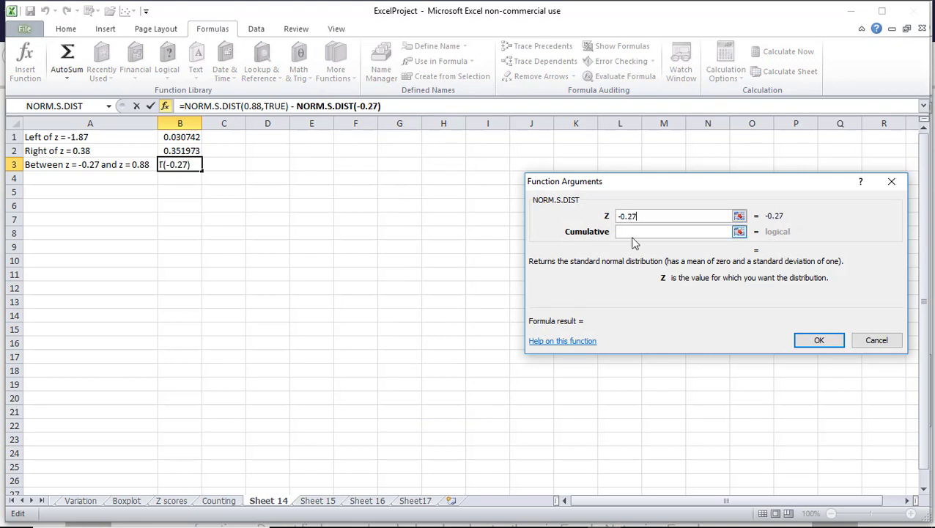
click(632, 233)
text(True)
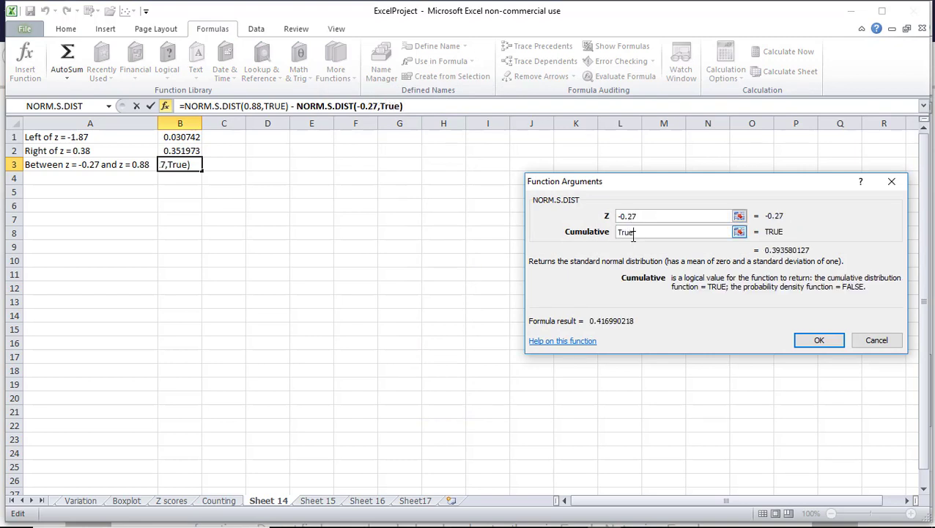
click(815, 341)
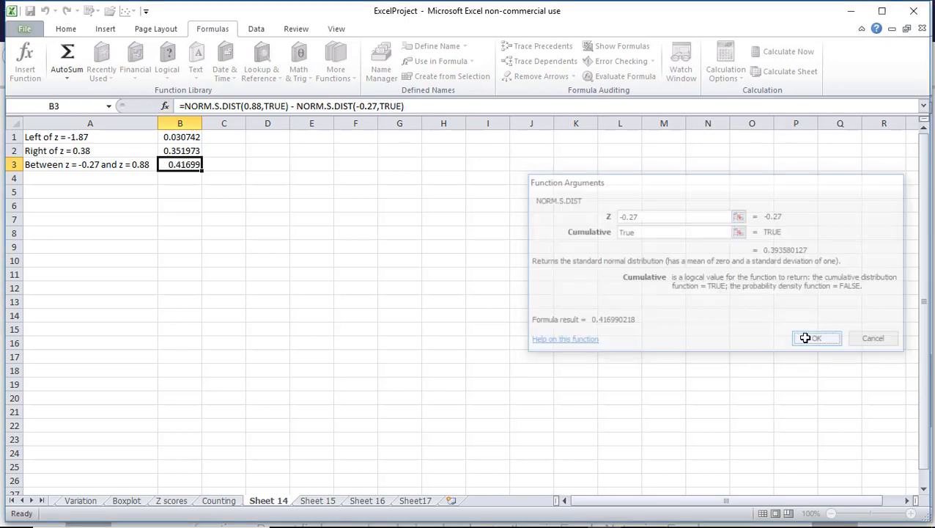
Rename the Sheet 14 worksheet as Areas.
click(339, 220)
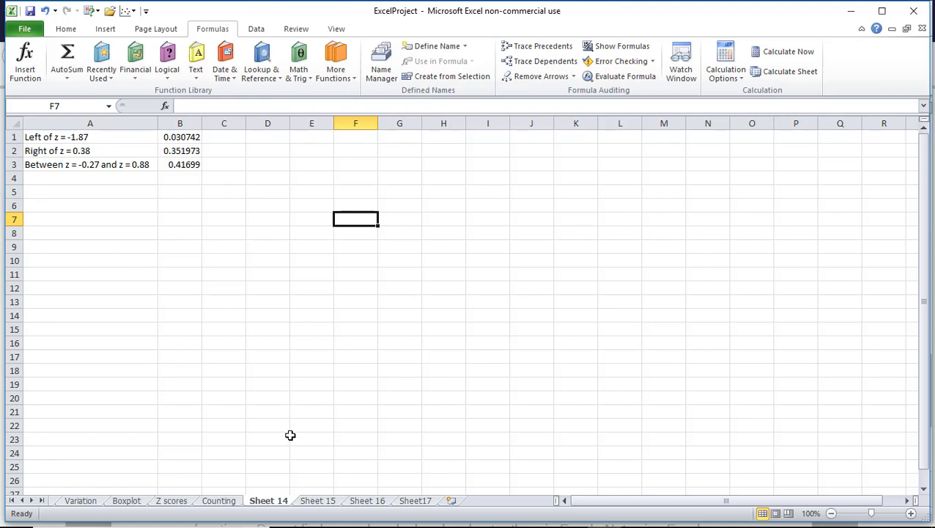
double_click(280, 501)
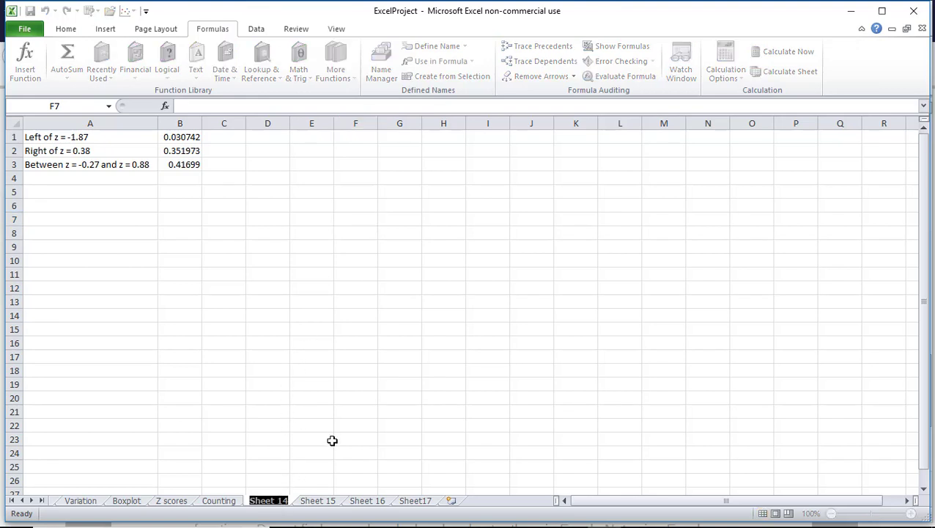
text(Areaas)
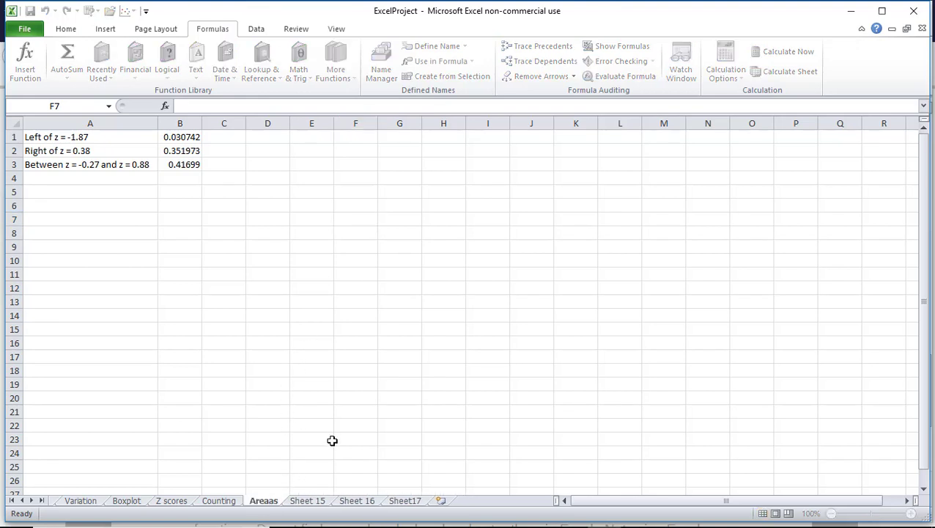
key(BackSpace)
key(BackSpace)
text(s)
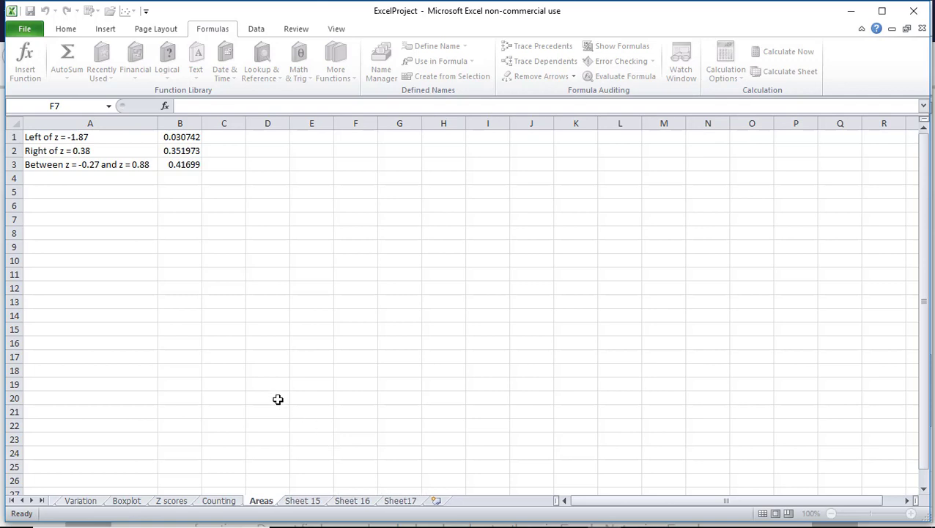
click(278, 397)
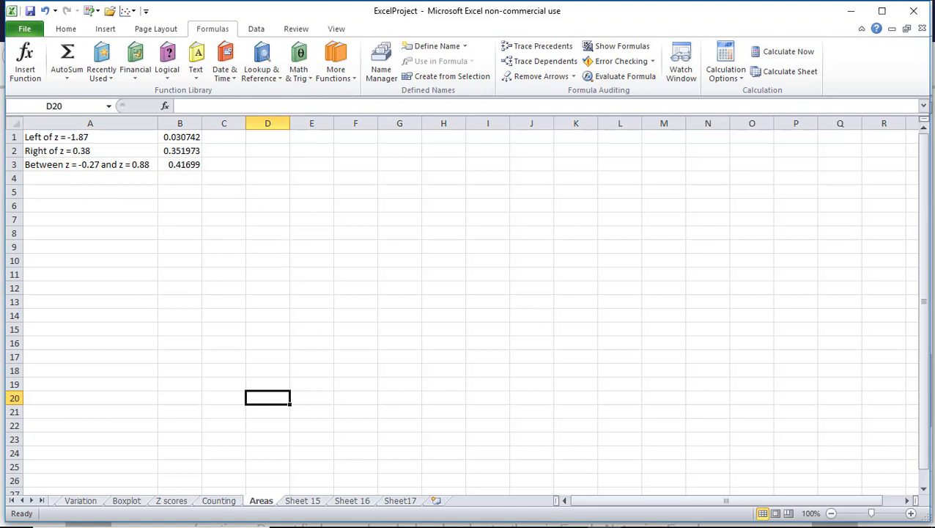
Switch to the Word assignment document to check the listed problems, then return to the ExcelProject workbook in Excel.
mouse_move(533, 514)
click(570, 515)
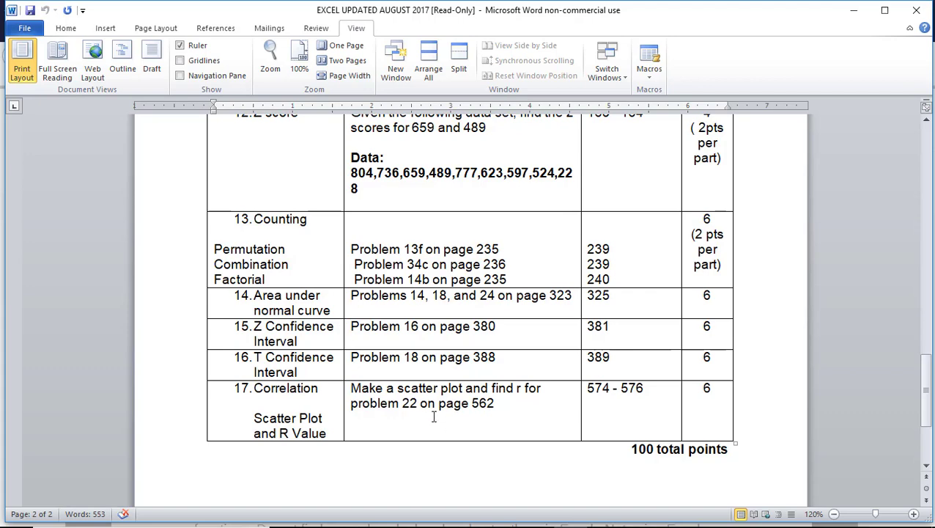
click(605, 516)
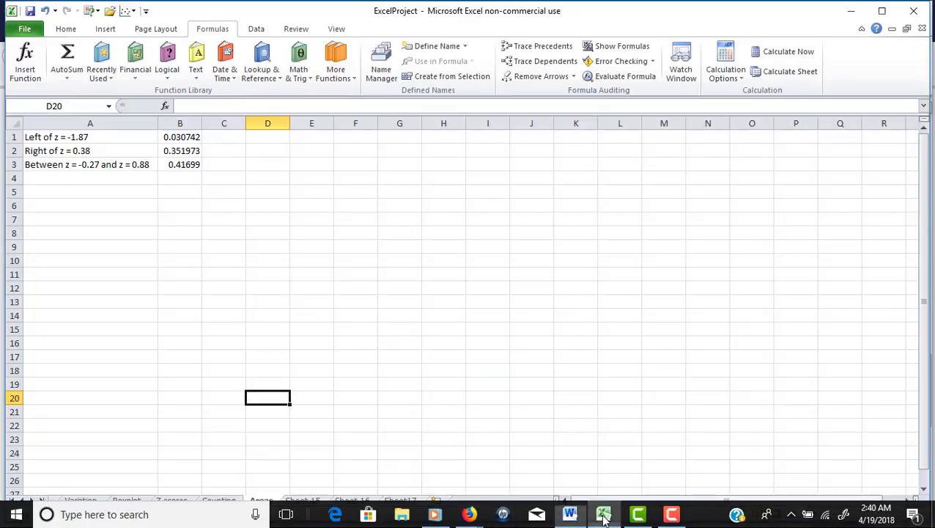
On Sheet 15, set up a Descriptive Statistics analysis with the data in A1:A31 as the input range.
click(314, 501)
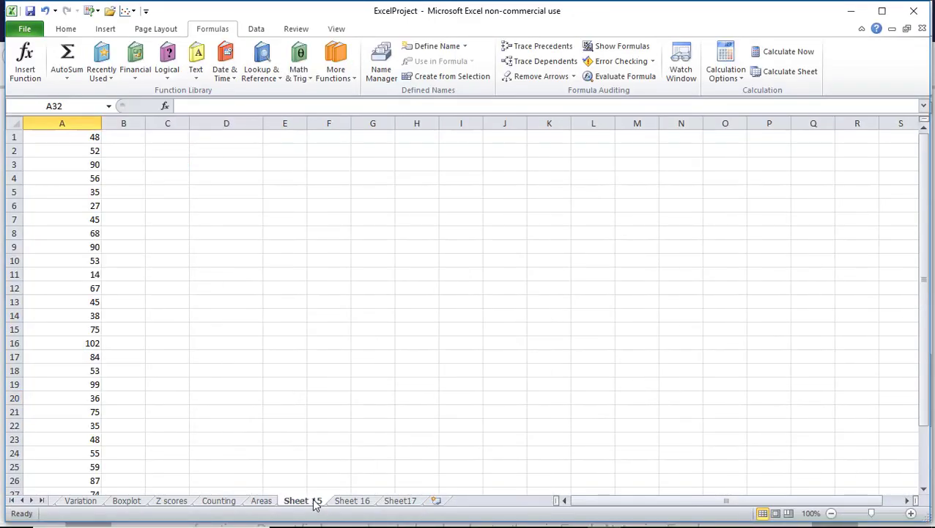
scroll(283, 307, down, 4)
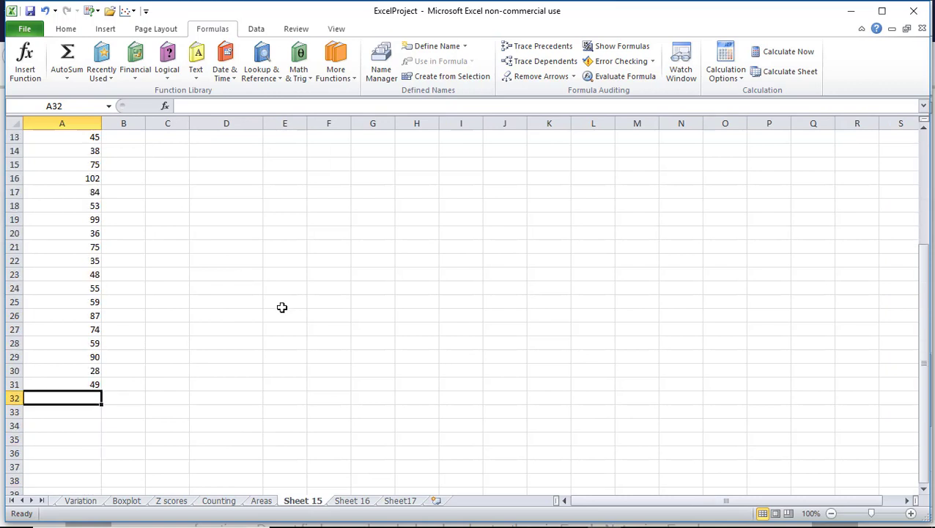
scroll(282, 307, up, 4)
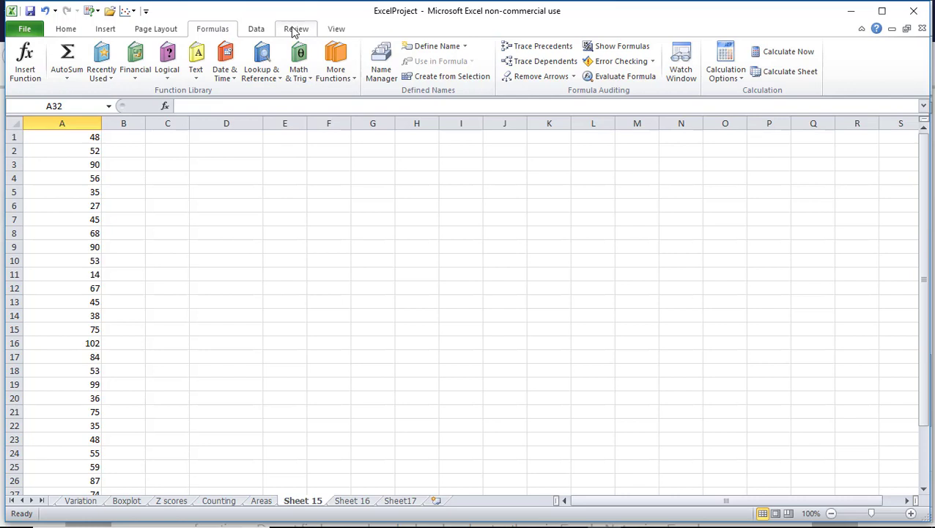
click(255, 31)
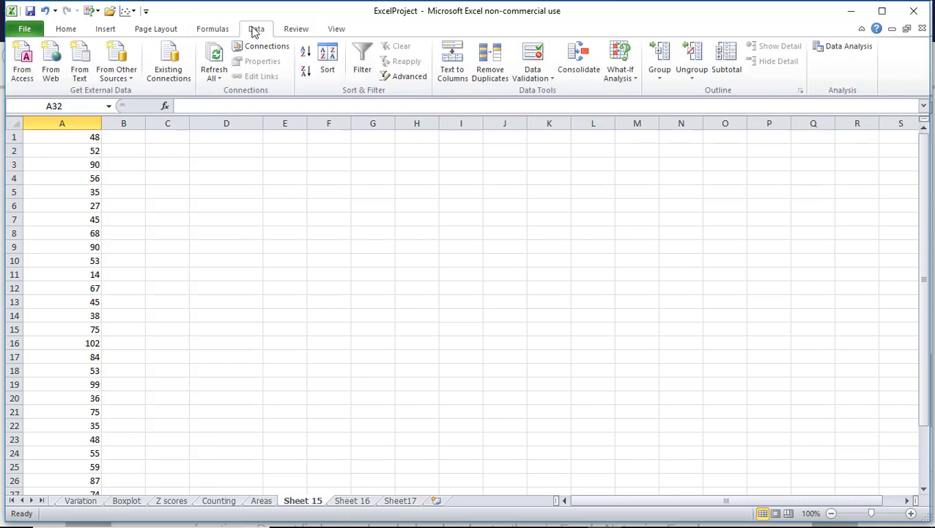
click(835, 47)
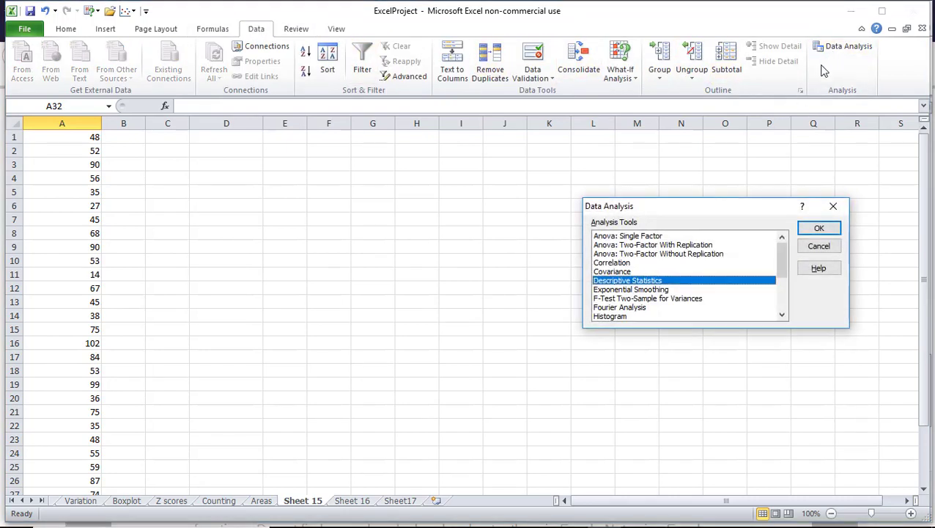
click(819, 228)
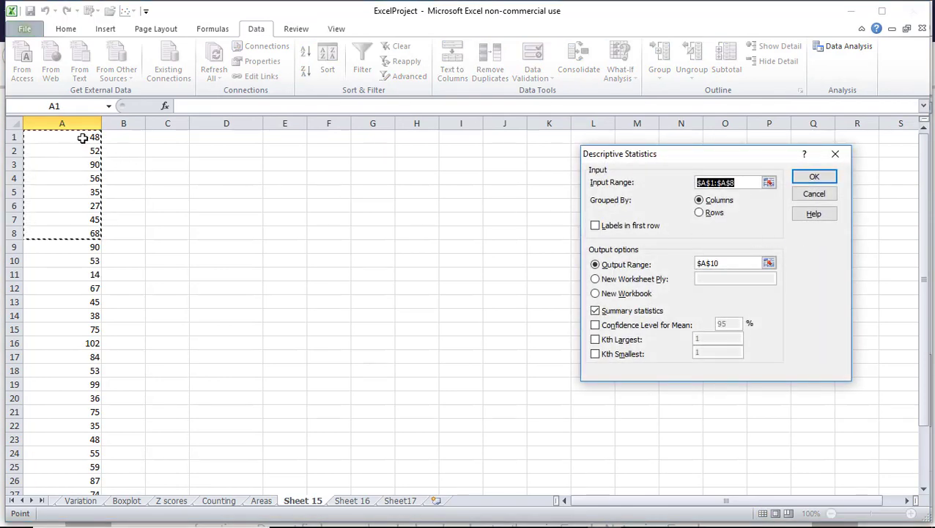
drag(81, 138, 78, 470)
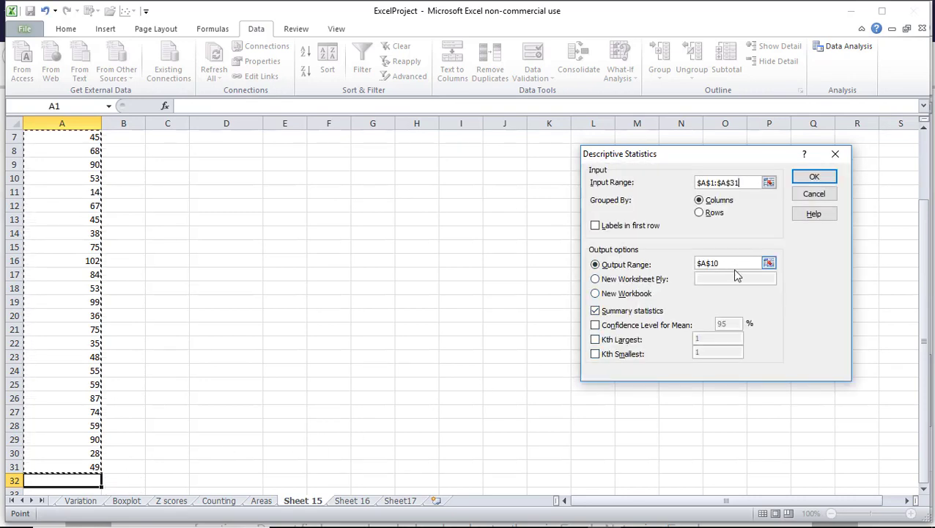
Generate the summary statistics with output range C1 and widen column C to fit the statistic labels.
click(727, 263)
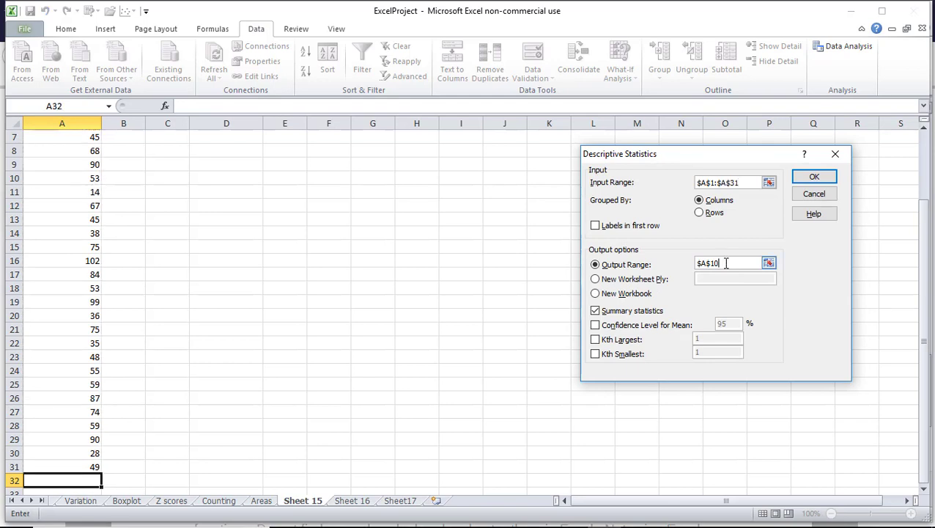
key(BackSpace)
key(BackSpace)
key(BackSpace)
key(BackSpace)
key(BackSpace)
text(C1)
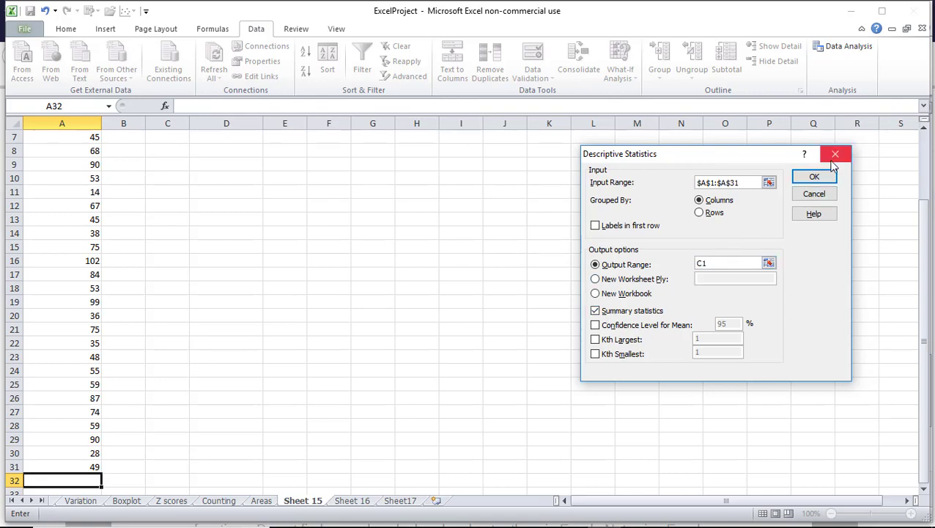
click(817, 180)
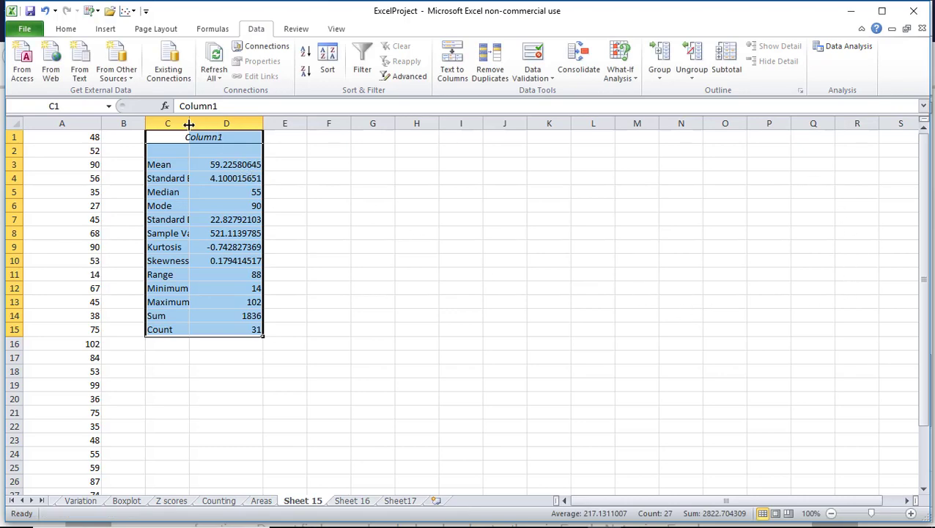
drag(190, 122, 243, 123)
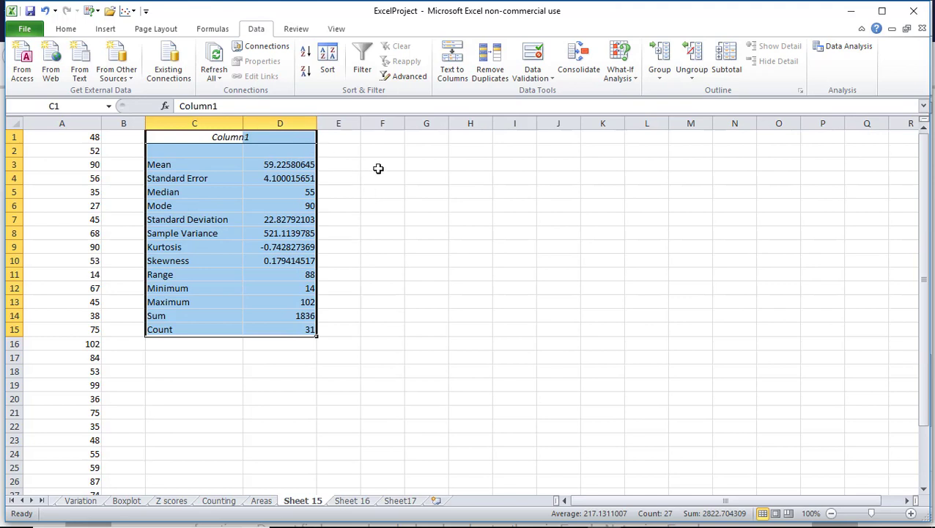
Insert the CONFIDENCE.NORM function in cell F1 with Alpha .05, Standard_dev 22.8 and Size 31.
click(382, 138)
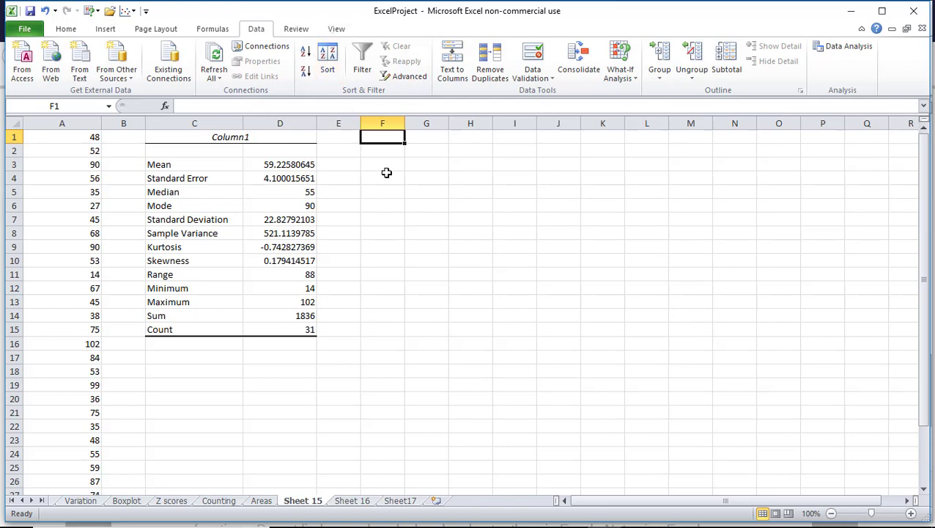
click(214, 30)
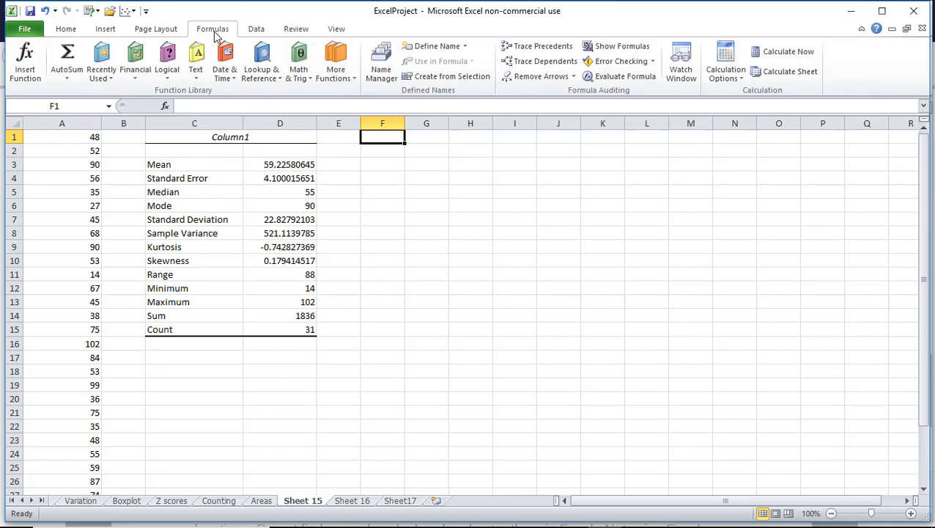
click(339, 80)
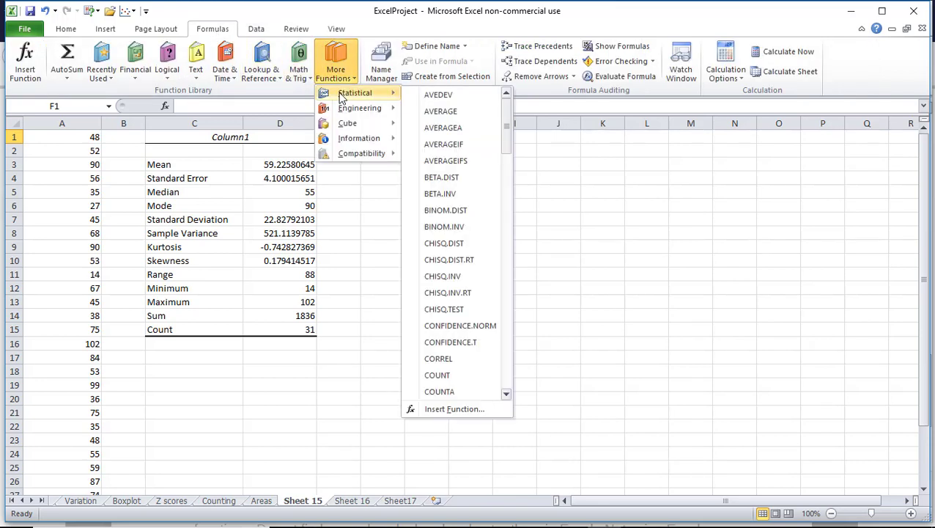
click(458, 326)
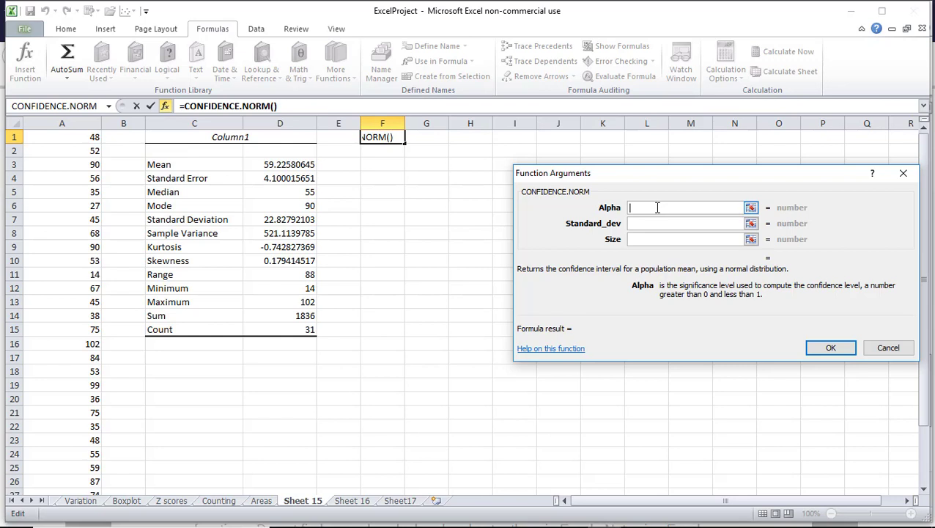
text(.05)
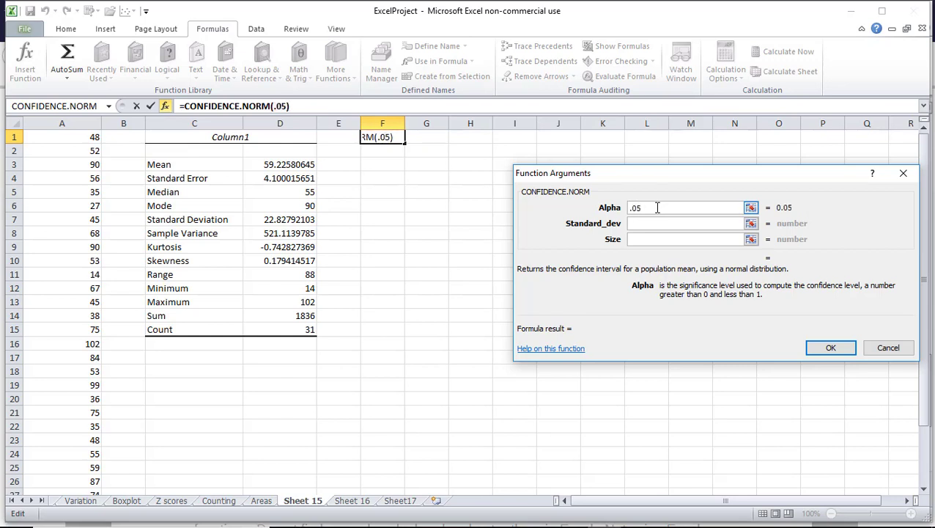
click(654, 222)
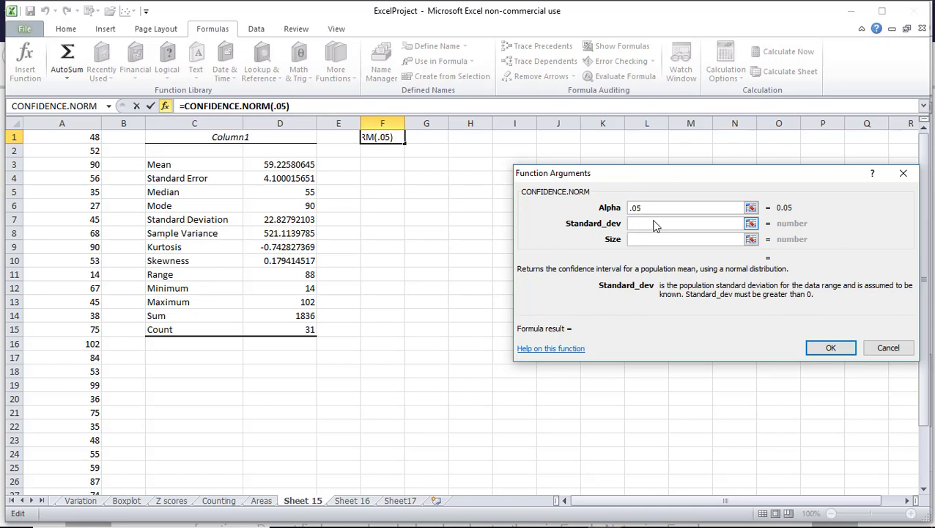
text(22.8)
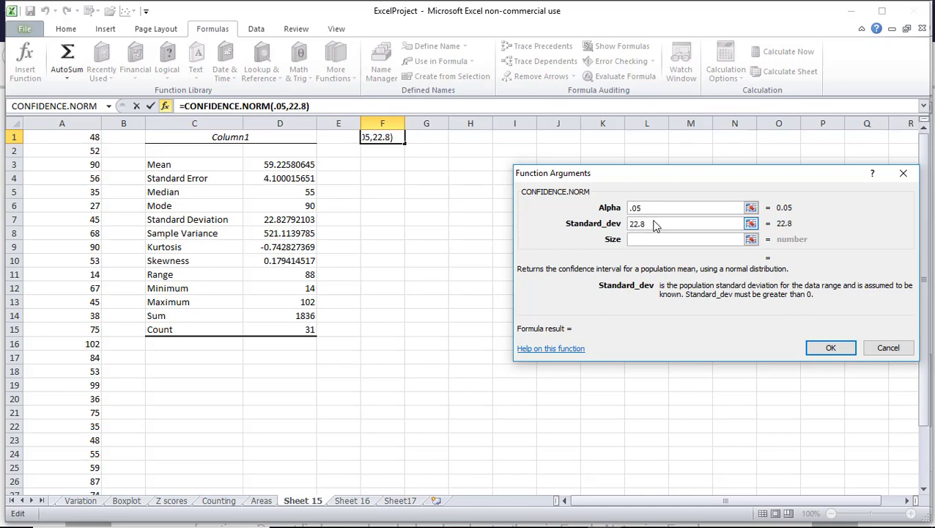
click(661, 239)
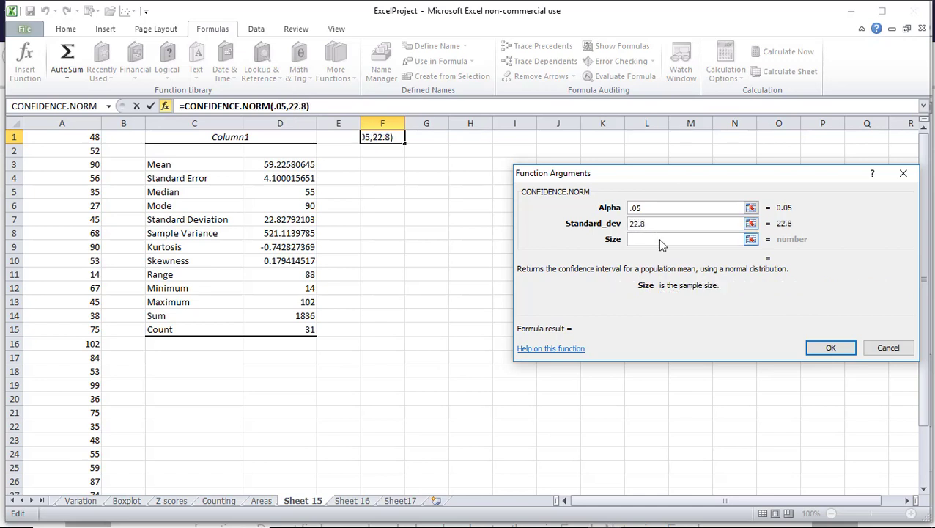
text(31)
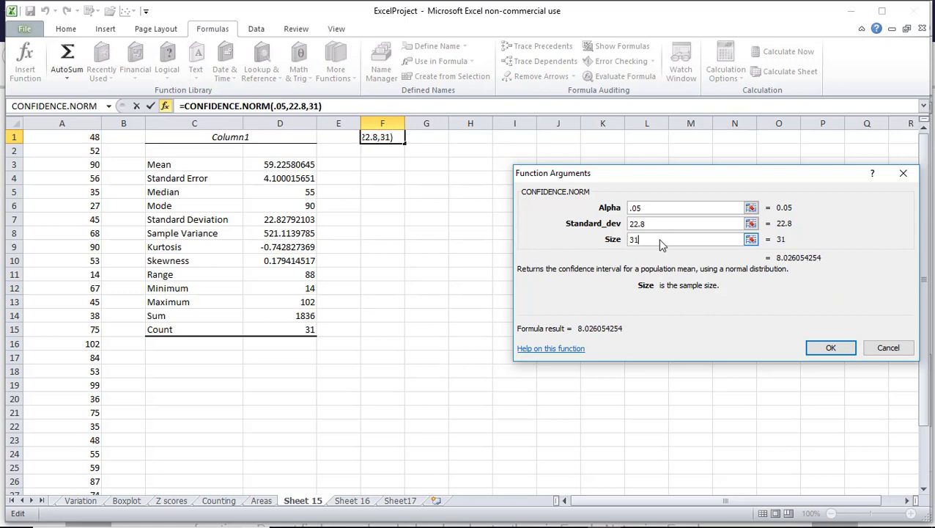
click(830, 349)
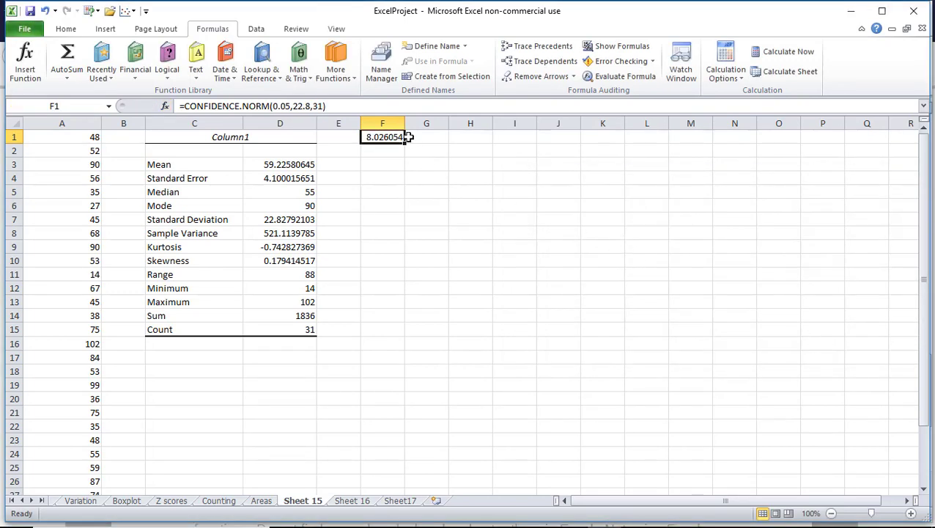
Enter the labels Lower Bound in F3 and Upper Bound in F4, and widen column F to fit them.
click(385, 164)
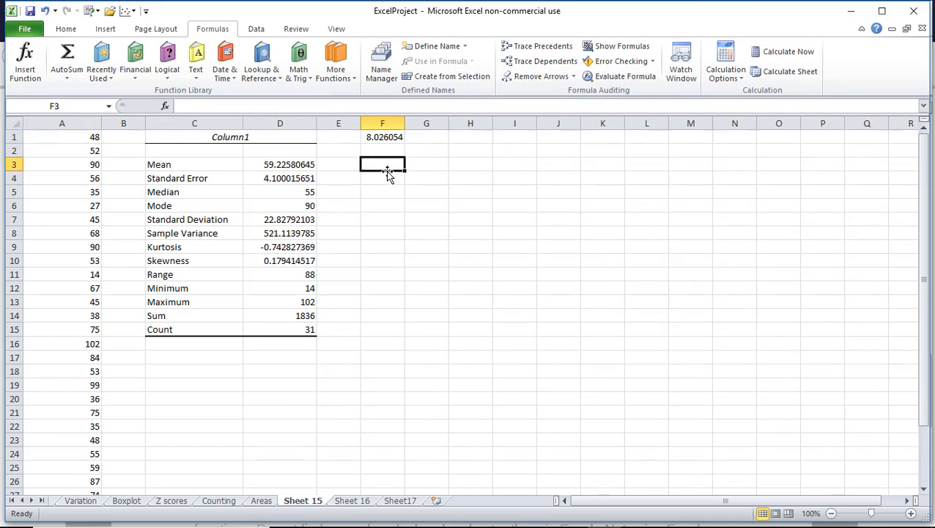
text(Lo)
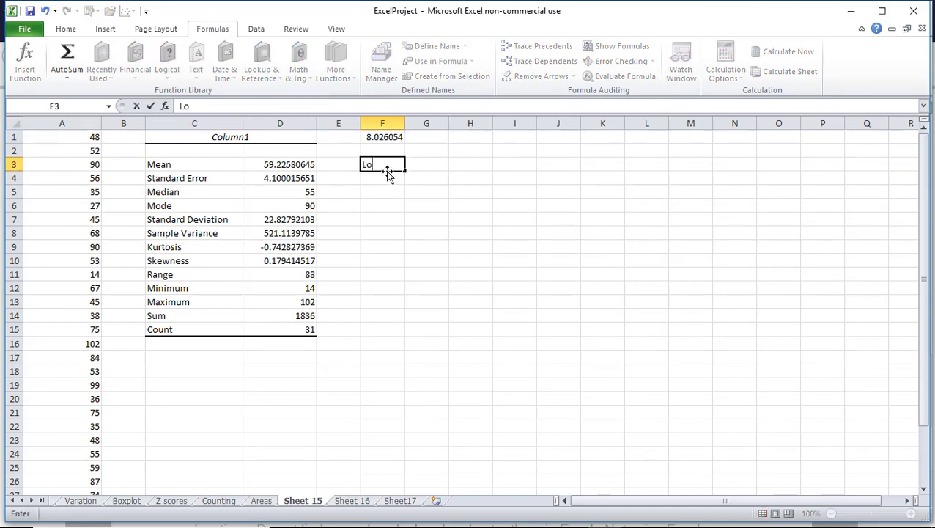
text(wer Bound)
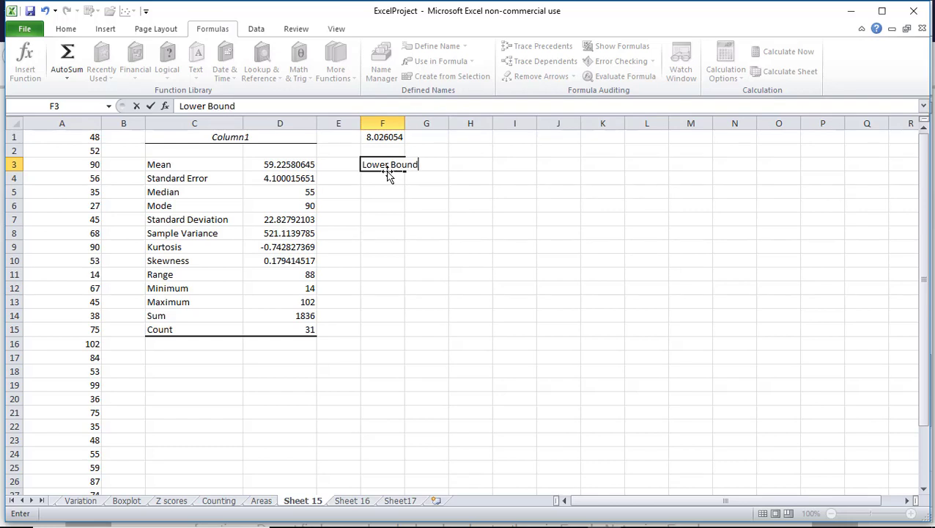
key(Return)
text(Upper)
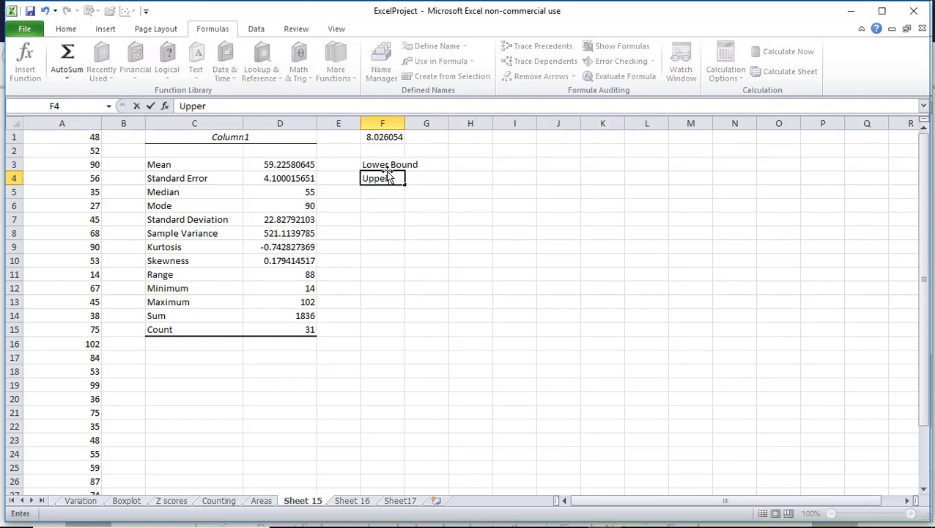
text( Bound)
key(Return)
drag(404, 124, 442, 123)
Calculate the lower bound in G3 by subtracting the F1 margin from the mean, using =d3-f1.
click(452, 167)
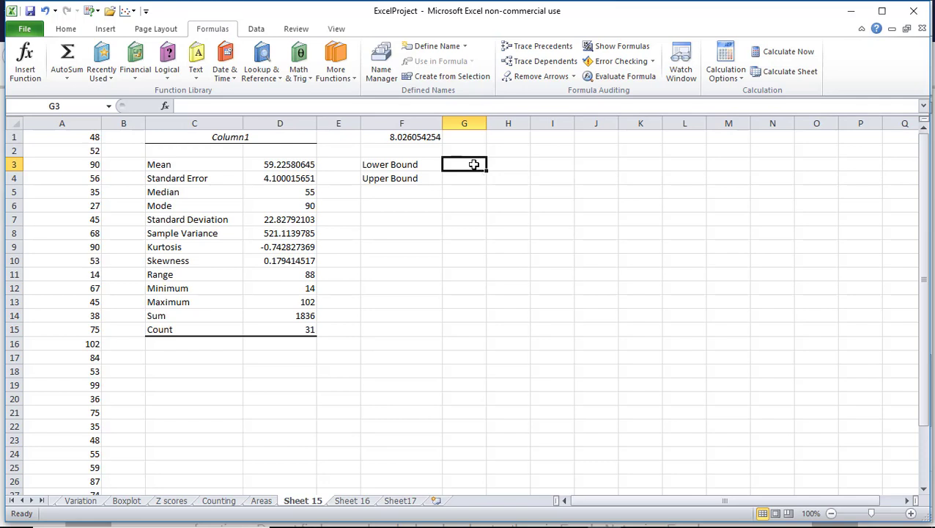
click(432, 105)
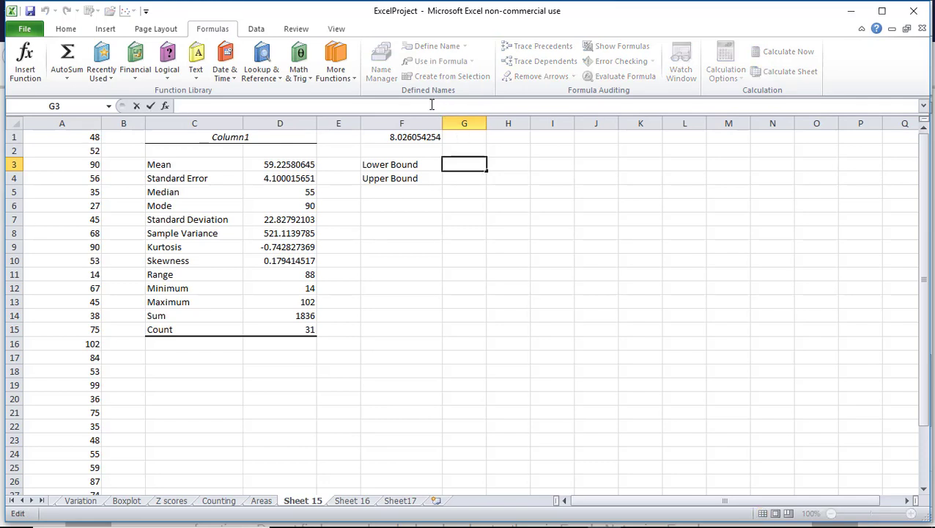
text(=)
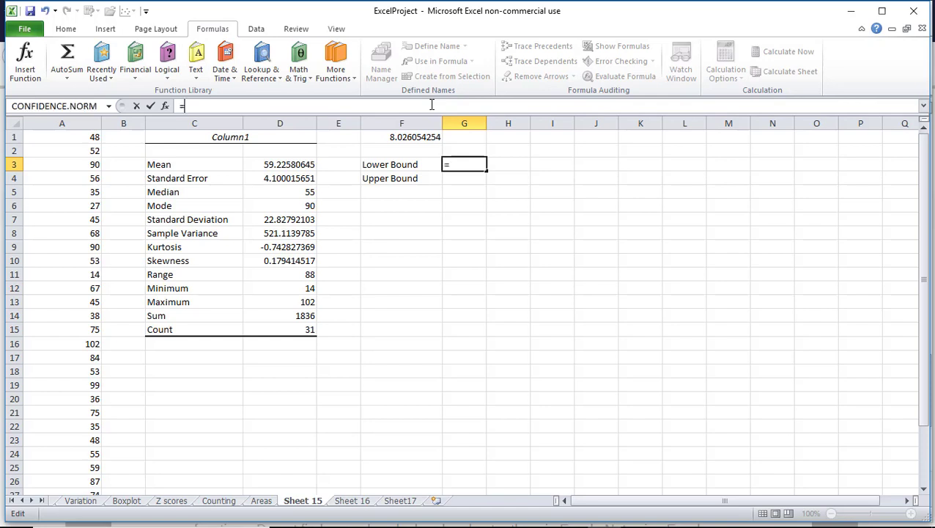
text(d3-)
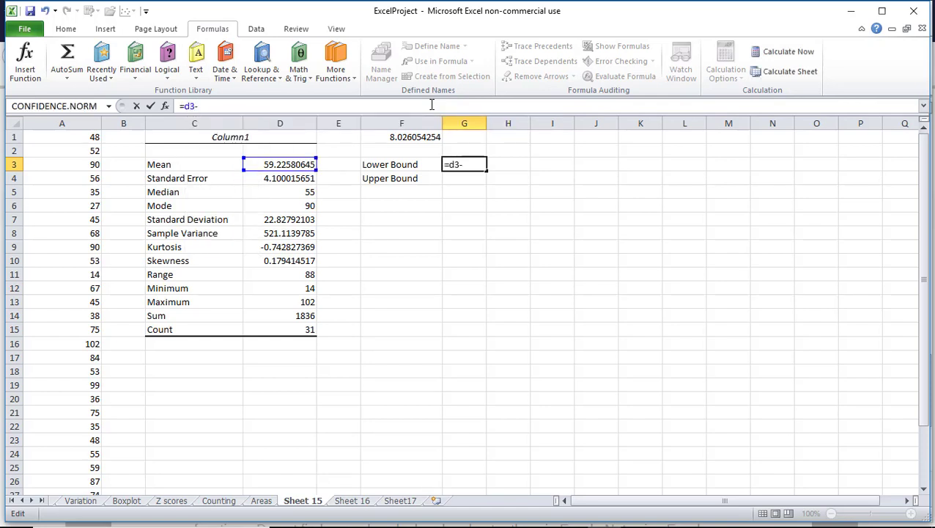
text(f1)
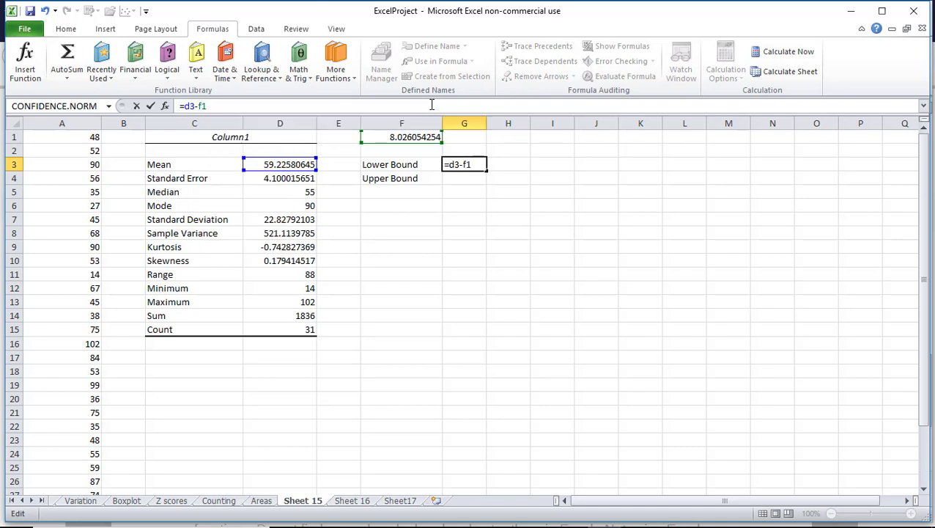
key(Return)
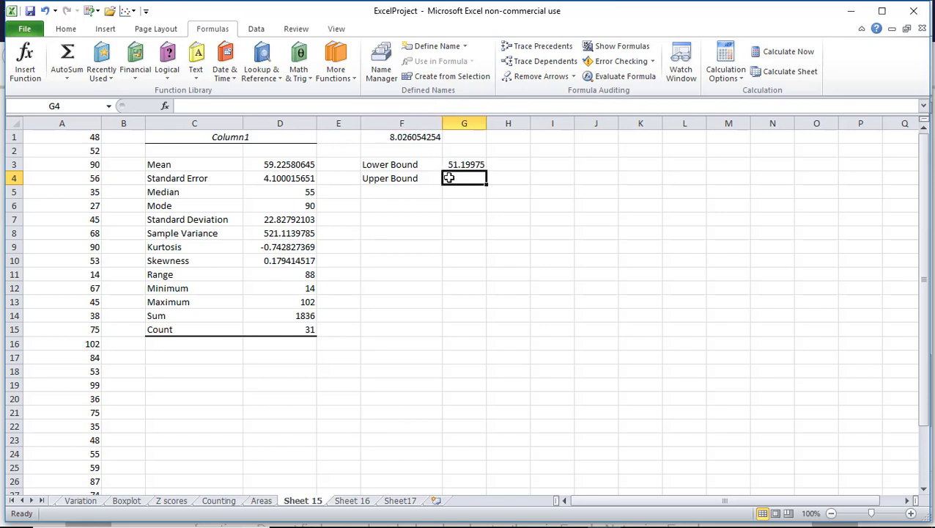
Calculate the upper bound in G4 by adding the F1 margin to the mean, using =d3+f1.
click(337, 106)
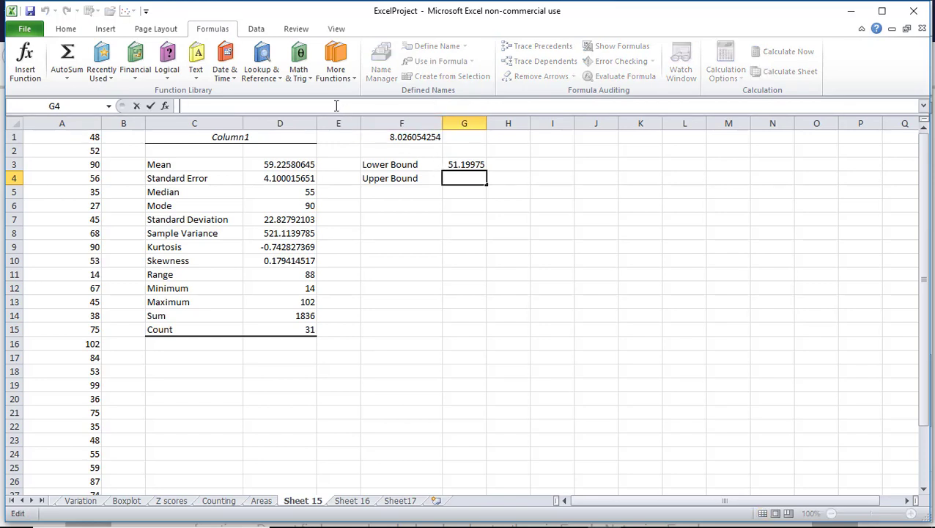
text(=)
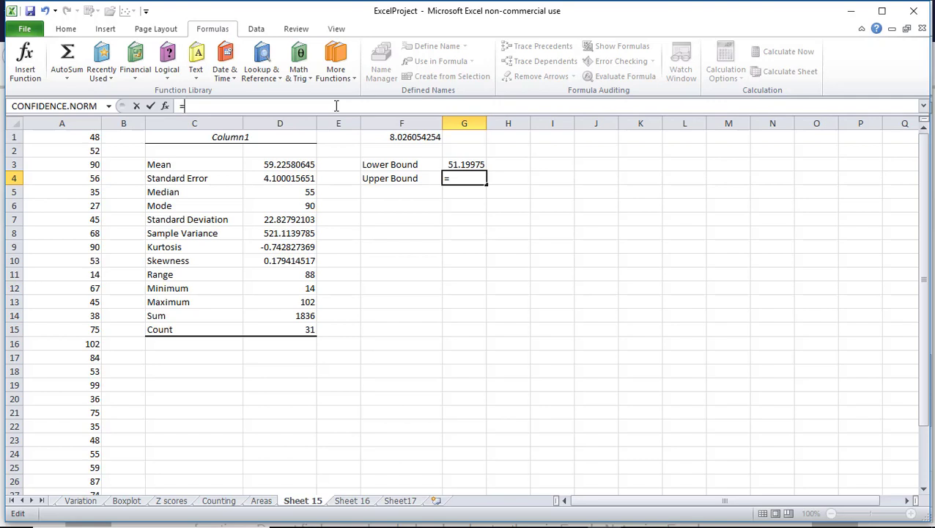
text(d3+)
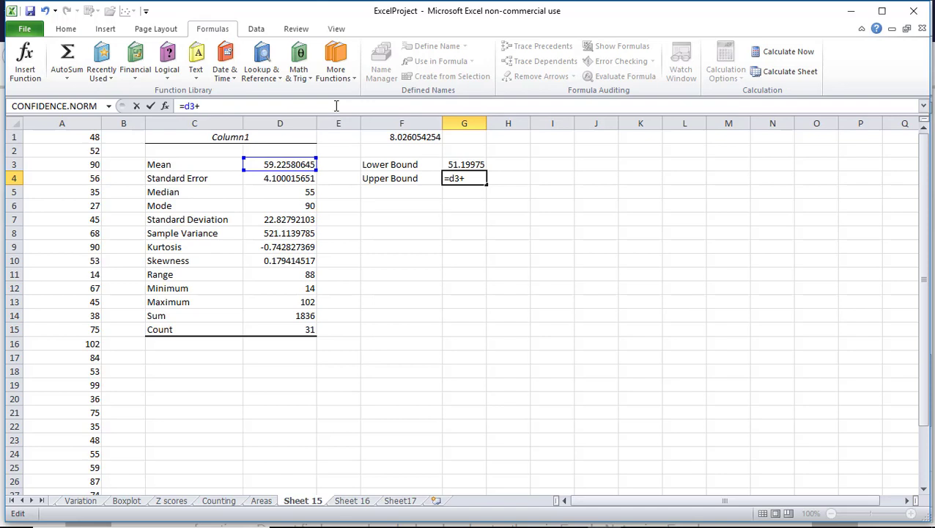
text(f1)
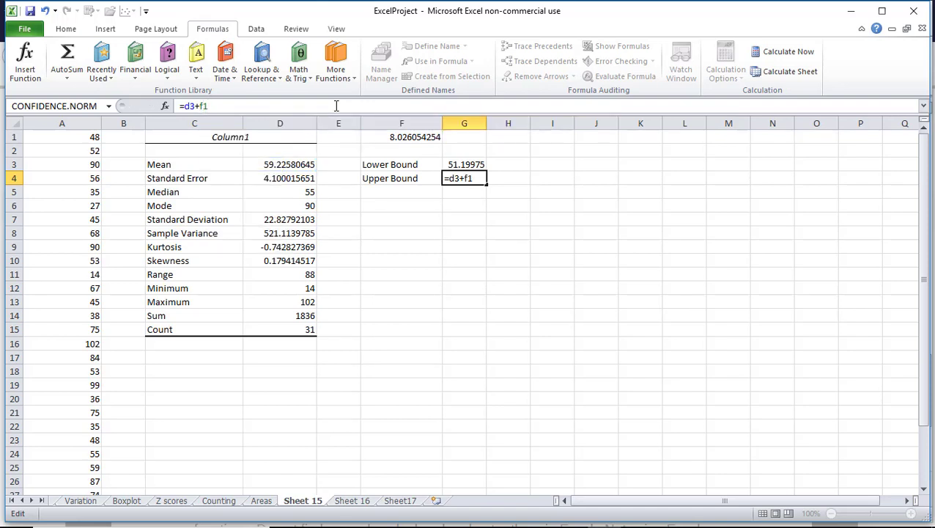
key(Return)
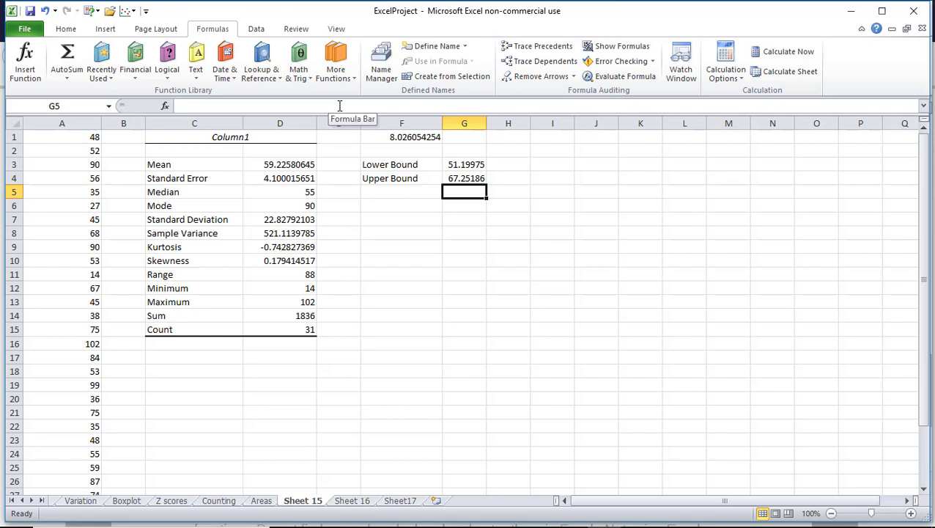
Rename Sheet 15 as Z interval.
double_click(300, 501)
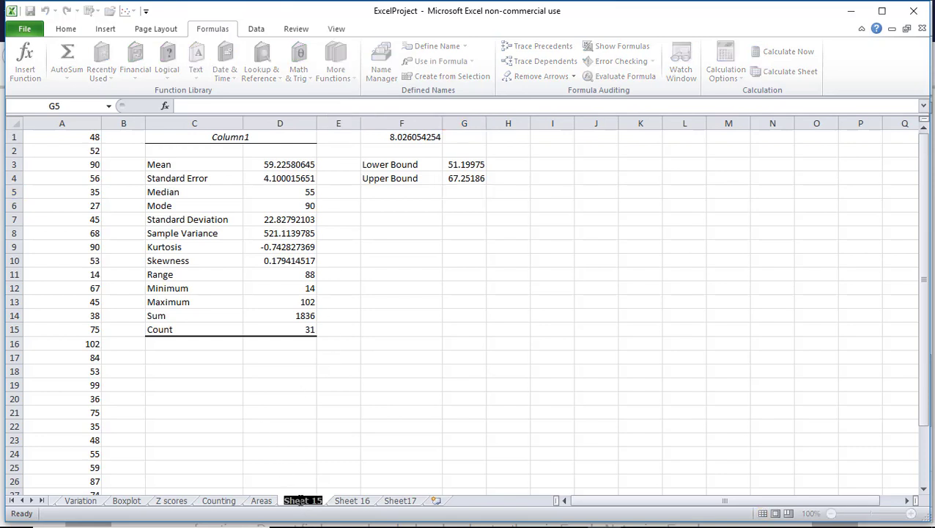
text(Z)
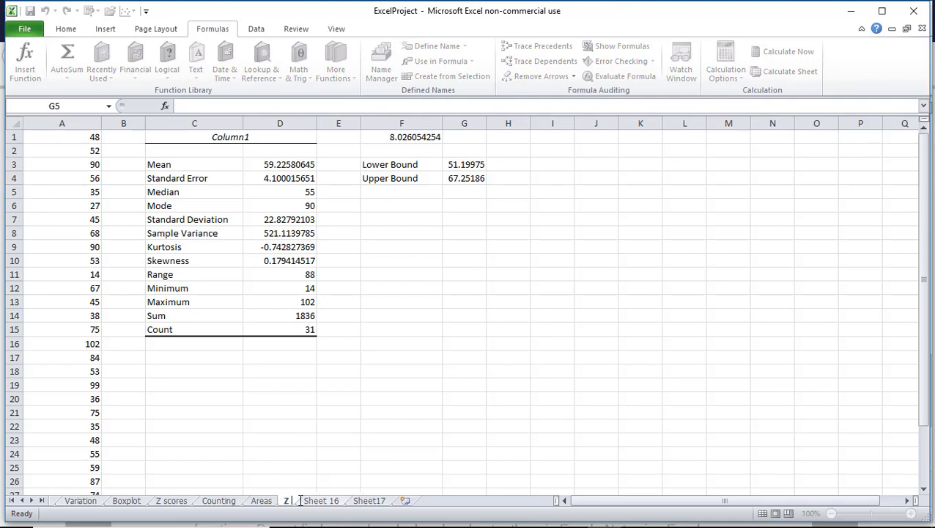
text( interval)
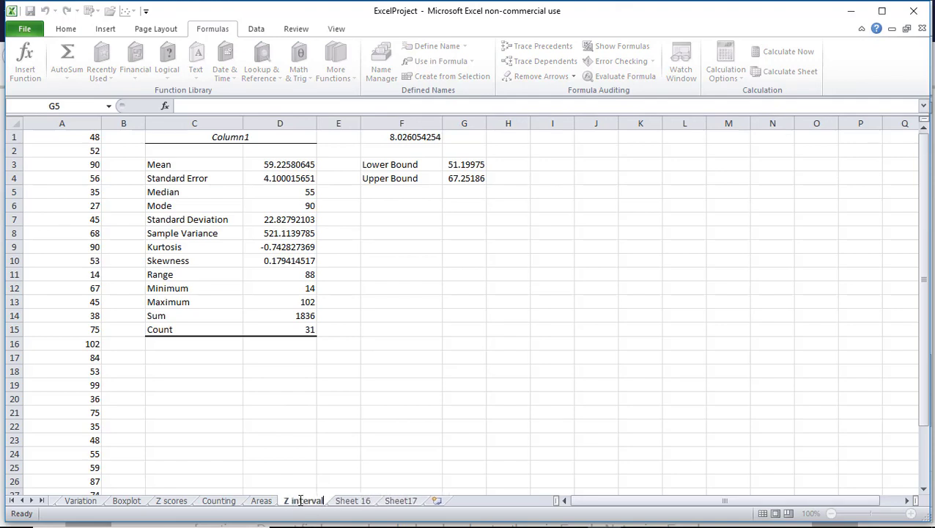
click(341, 440)
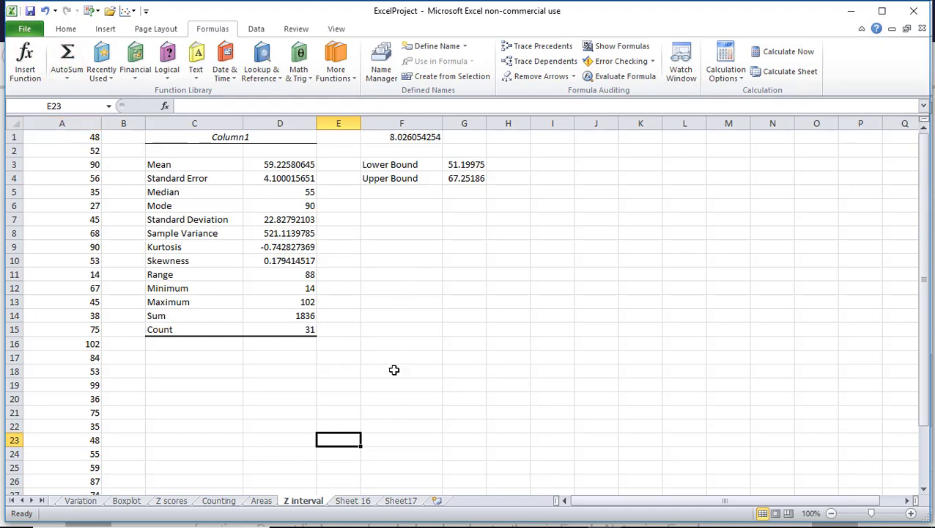
Switch to the Word assignment document to check the T Confidence Interval problem, and return to the Excel workbook.
mouse_move(470, 522)
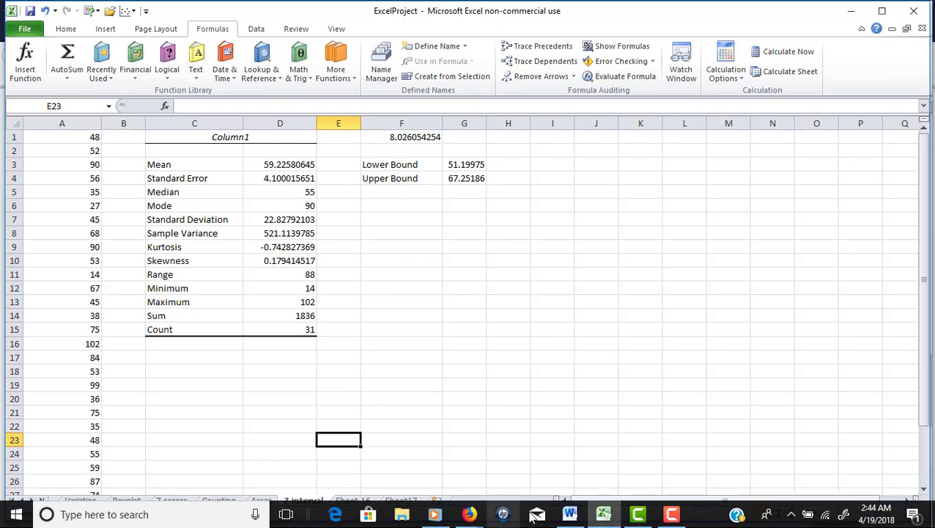
click(570, 520)
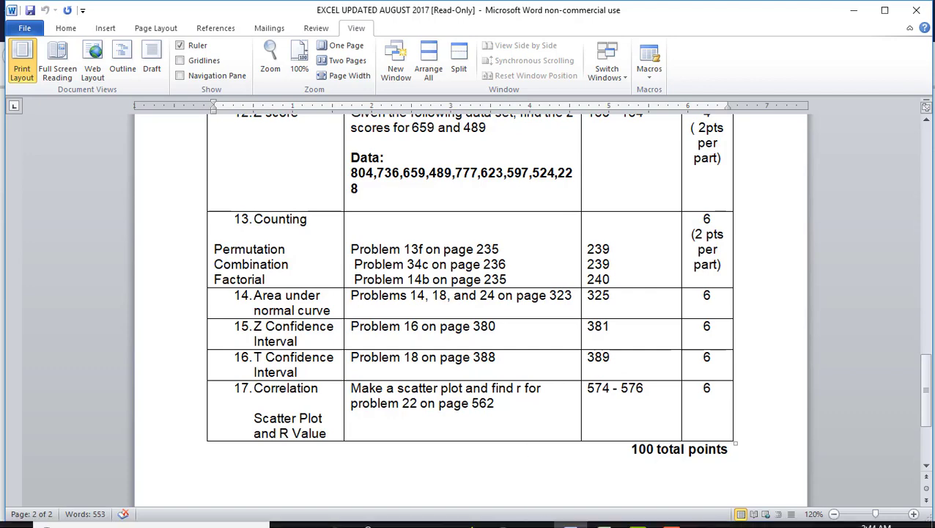
click(536, 512)
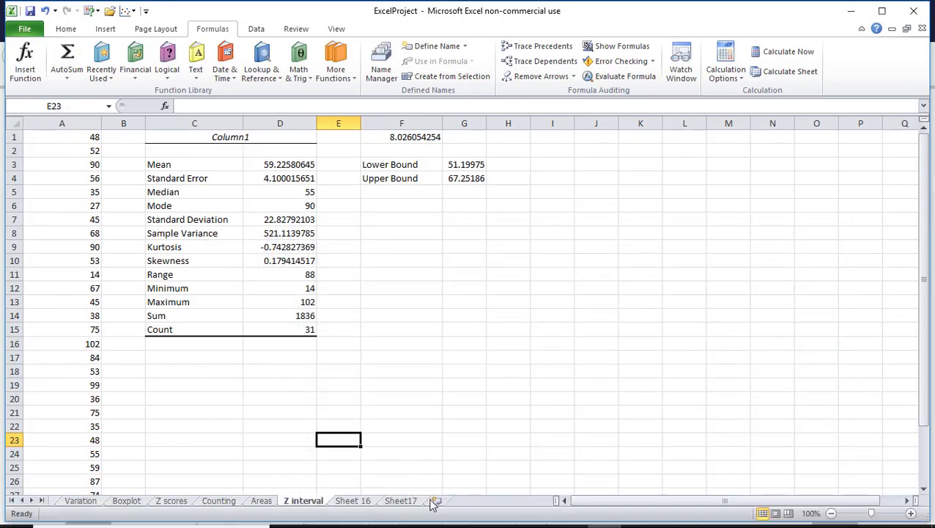
On Sheet 16, generate Descriptive Statistics summary results for A1:A12 with output range C1, and widen column C.
click(358, 501)
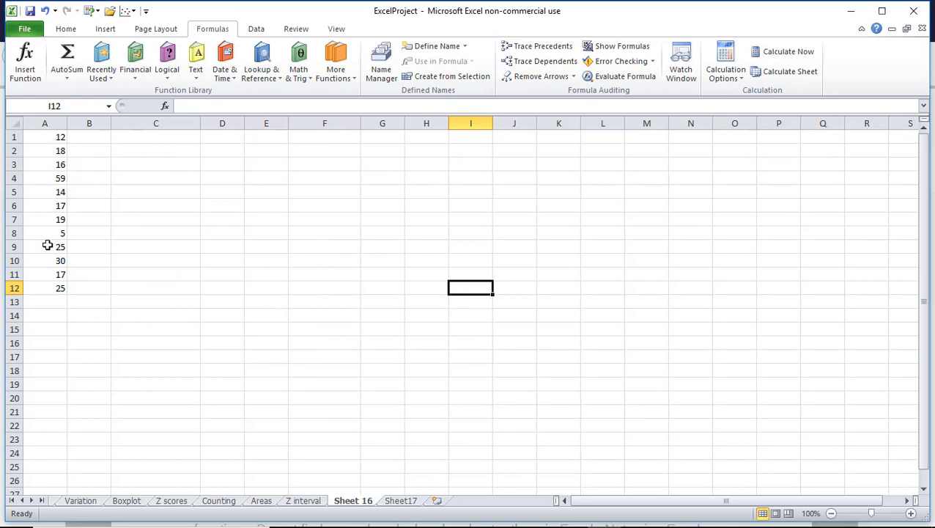
click(139, 140)
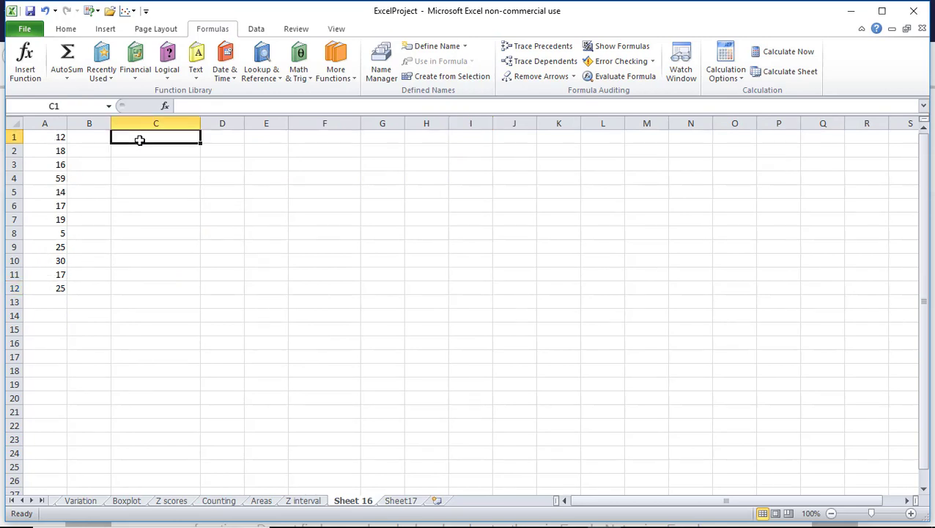
click(257, 29)
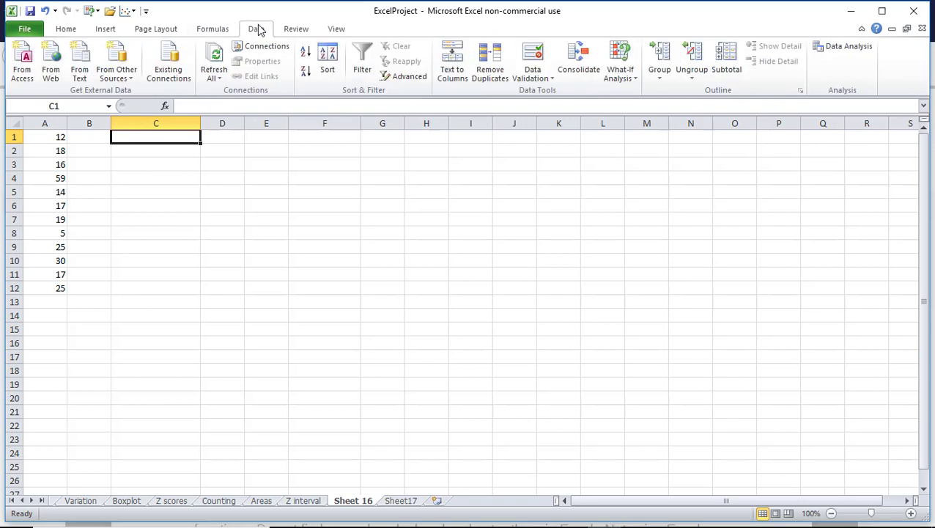
click(848, 49)
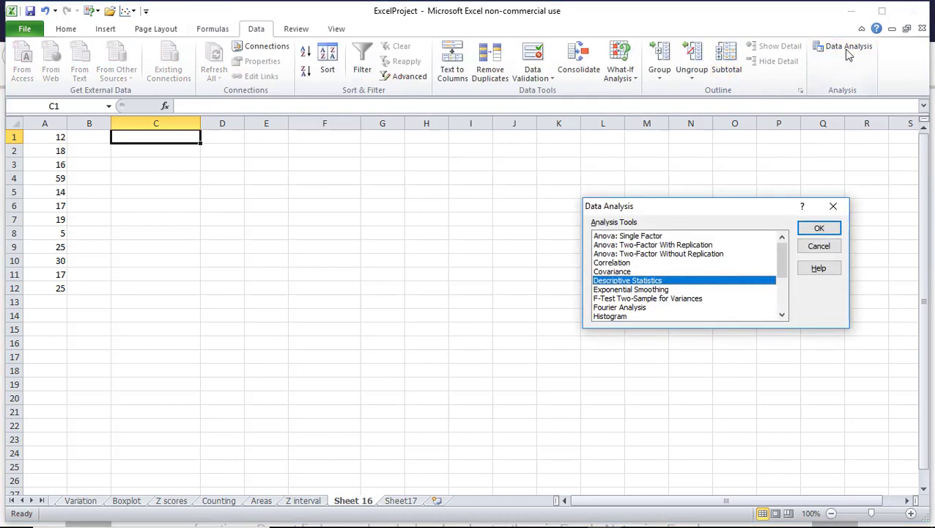
click(819, 228)
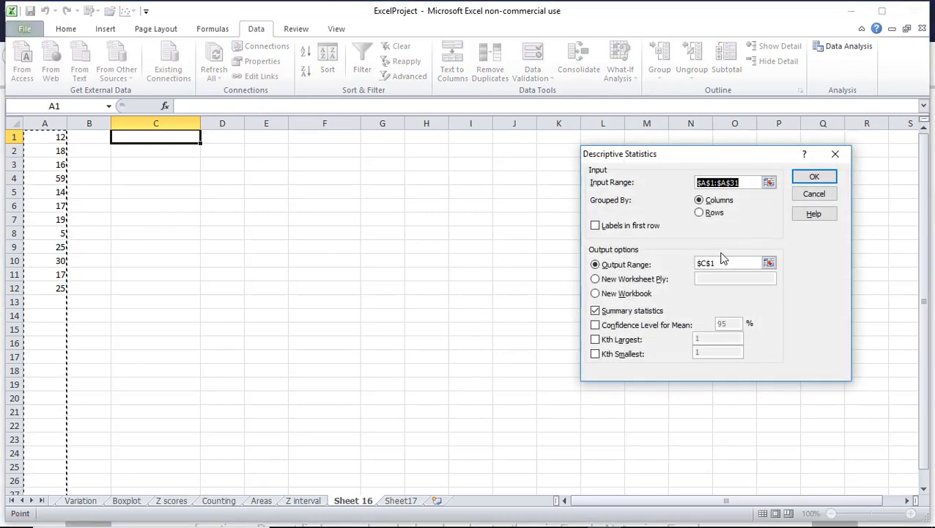
drag(58, 137, 59, 288)
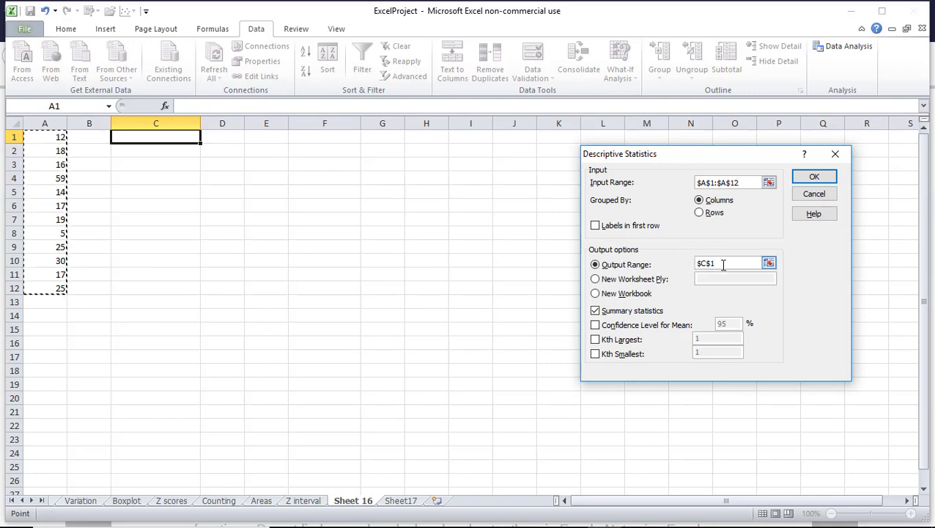
click(815, 178)
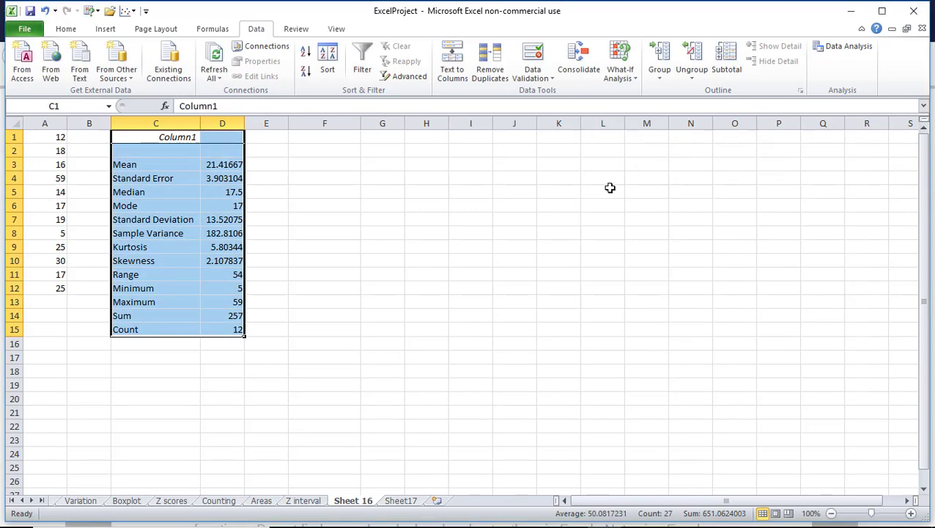
drag(198, 127, 239, 126)
Calculate the margin of error in F1 using CONFIDENCE.T with alpha .05, standard deviation 13.5 and sample size 12.
click(345, 138)
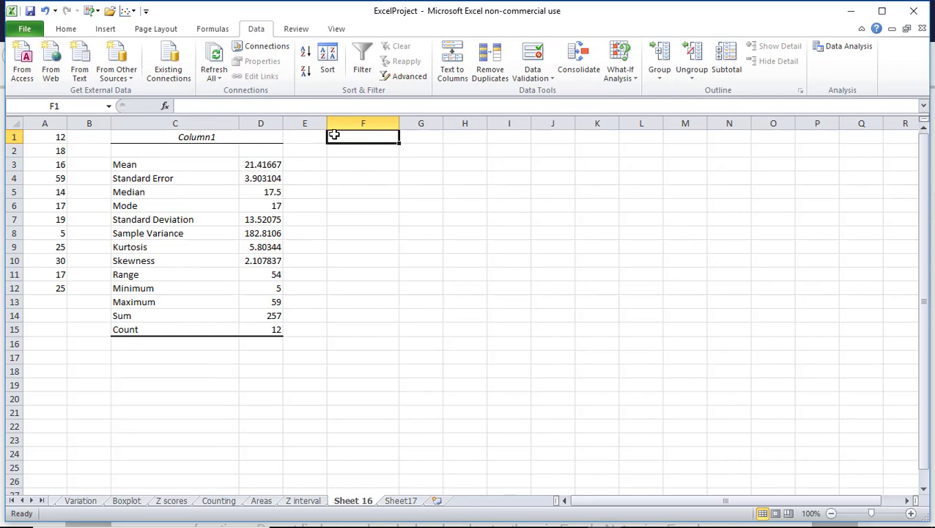
click(266, 107)
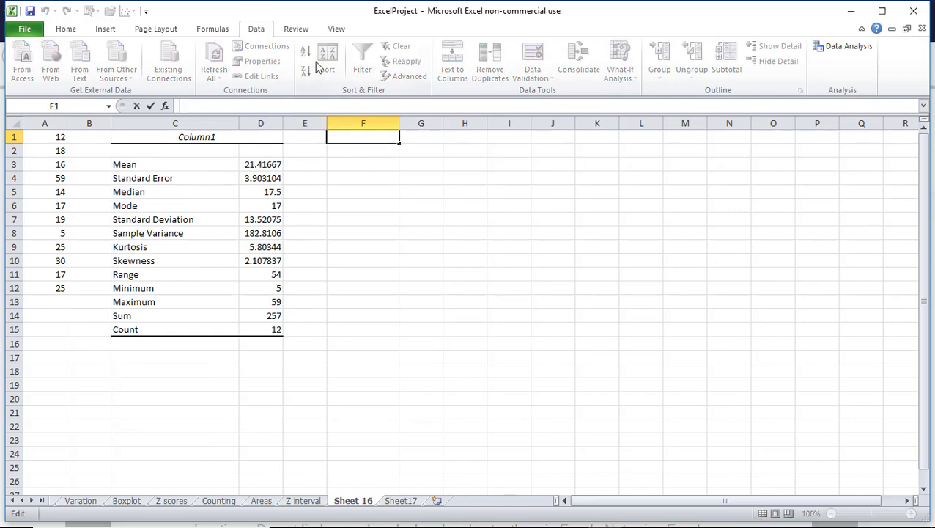
click(219, 30)
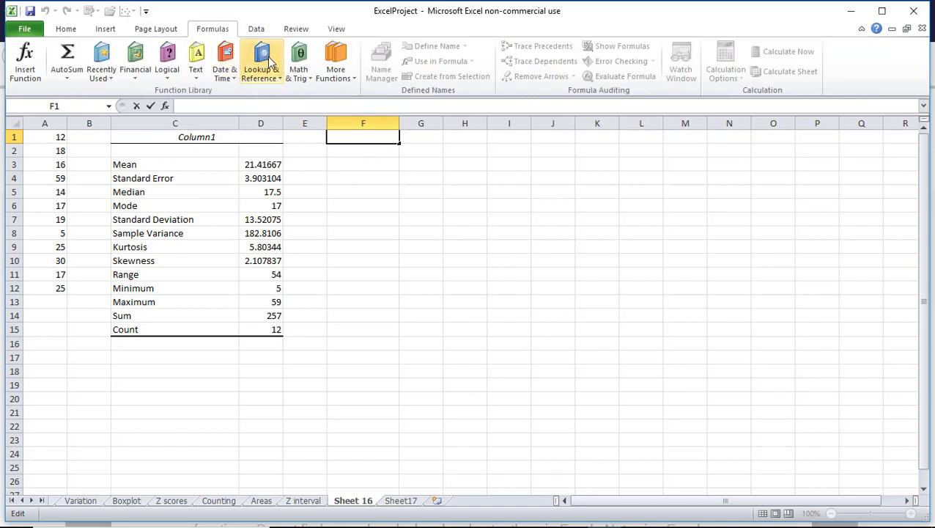
click(334, 73)
mouse_move(357, 97)
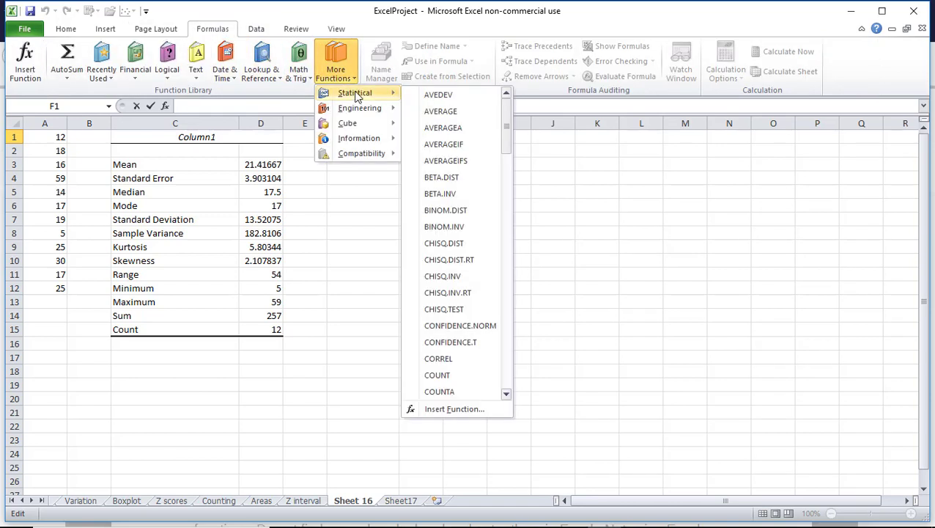
click(456, 344)
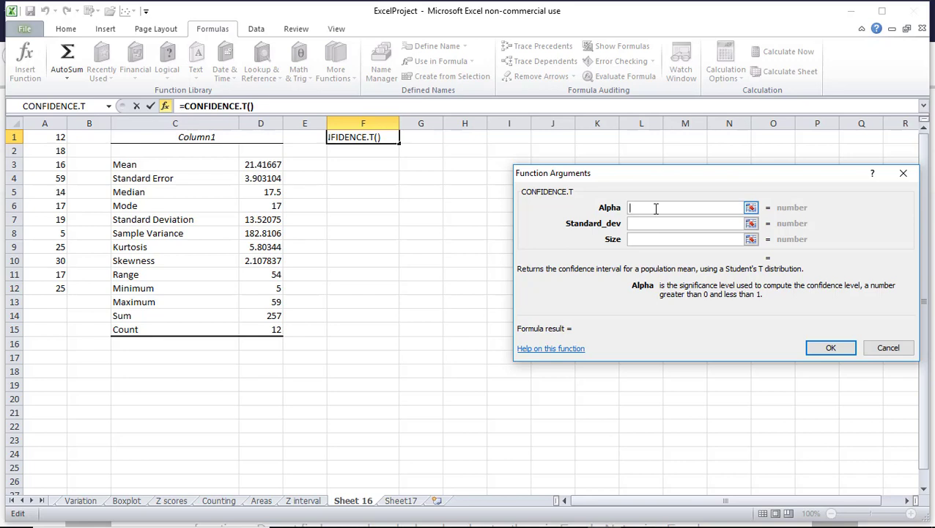
text(.05)
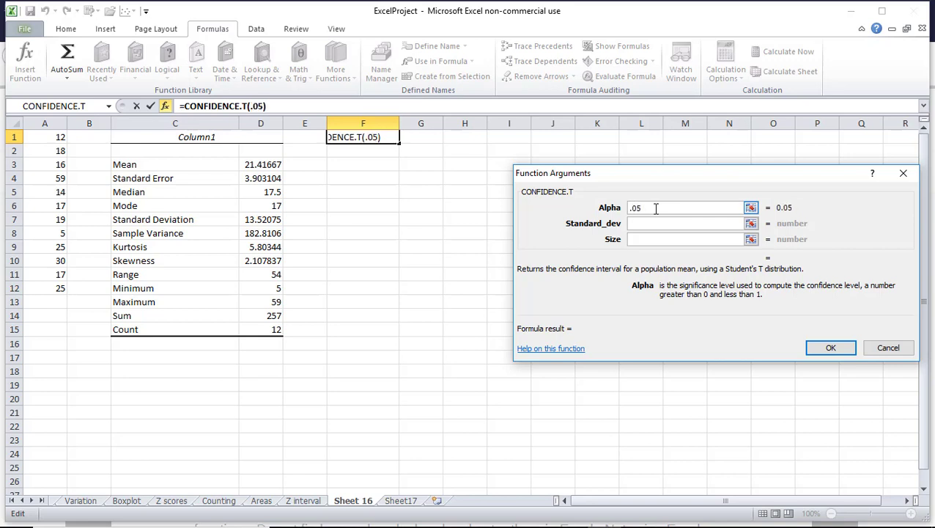
click(654, 223)
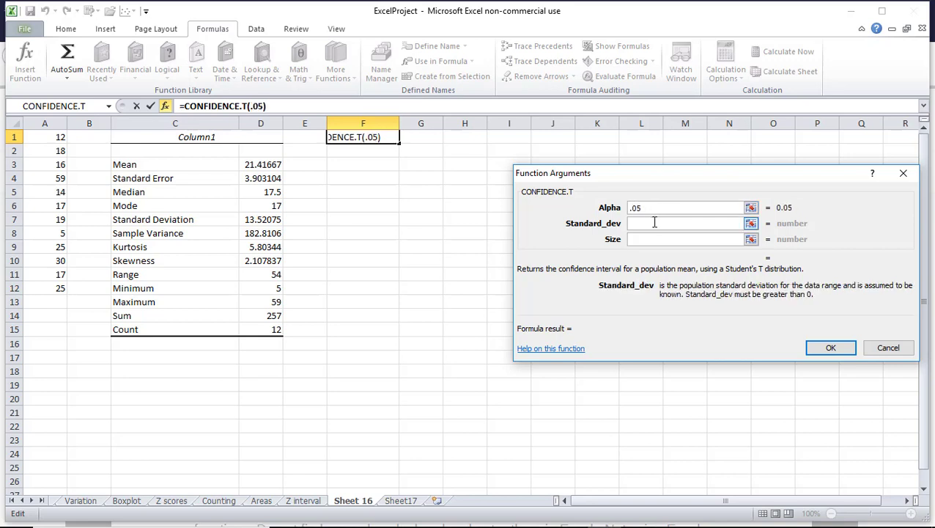
text(13.5)
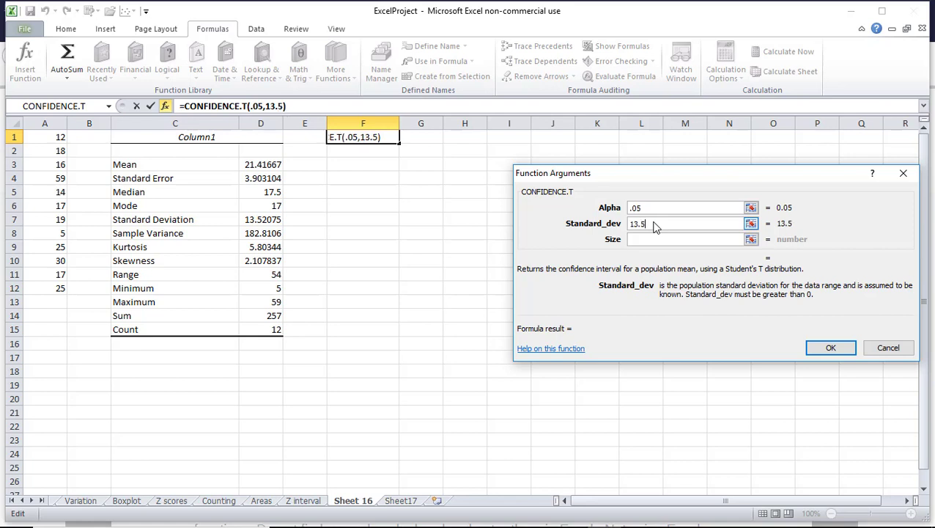
click(651, 240)
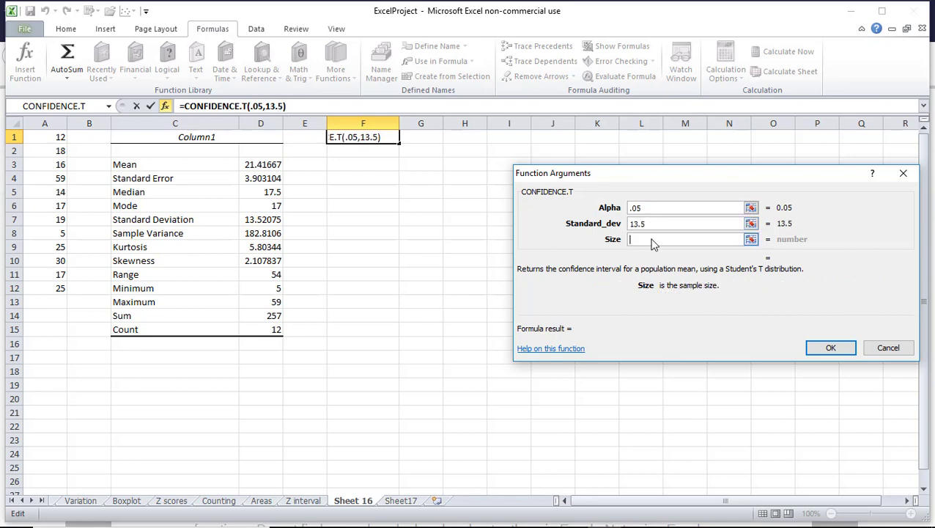
text(12)
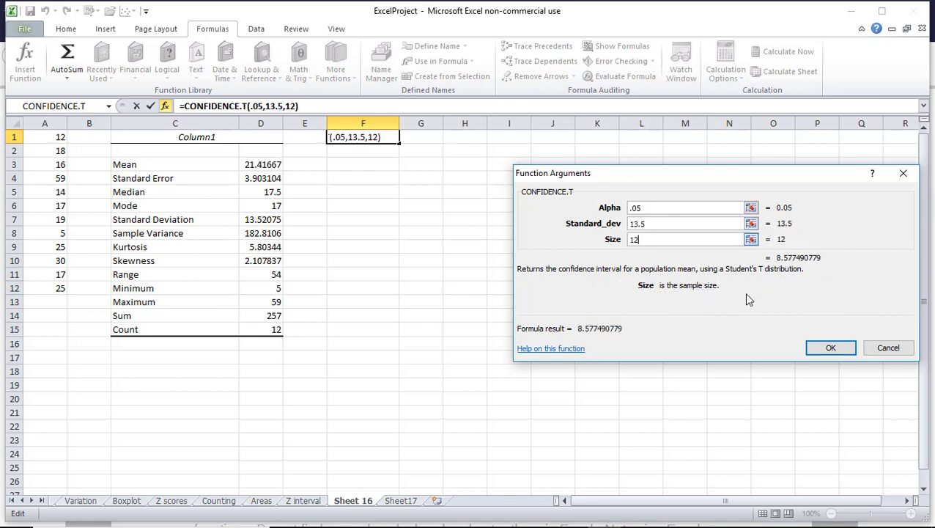
click(830, 348)
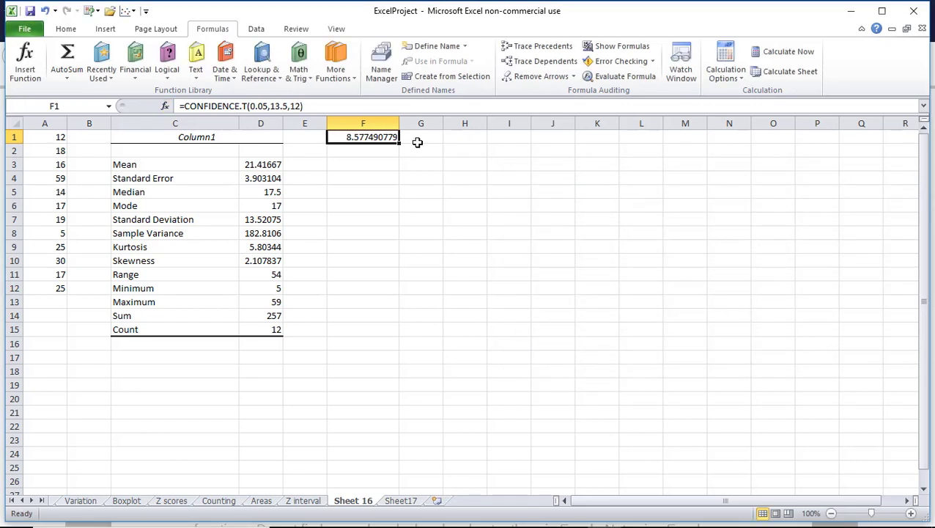
Label cell F3 as Lower Bound and cell F4 as Upper Bound.
click(376, 164)
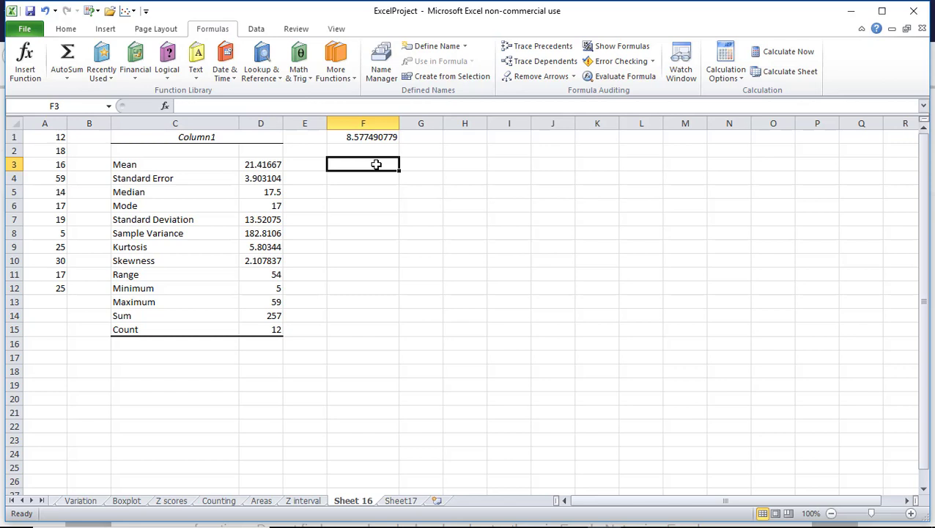
text(Lower Boundy)
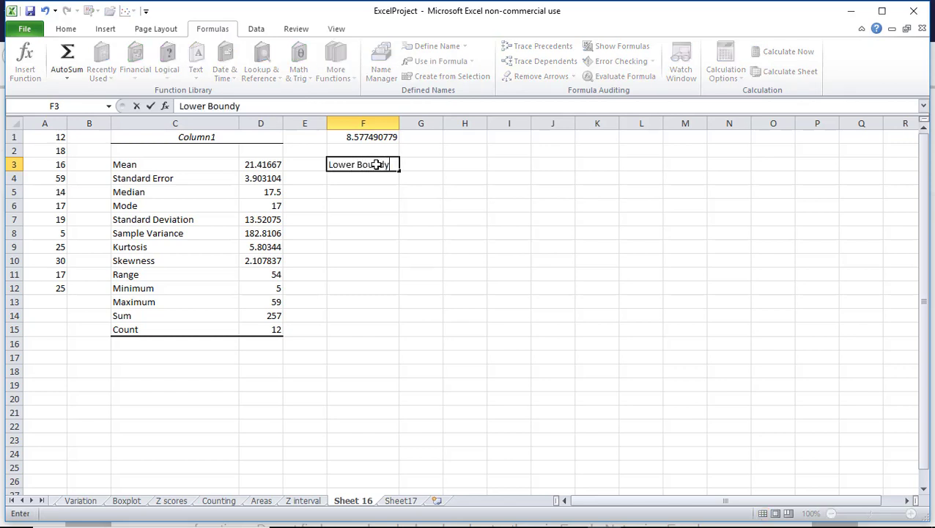
key(BackSpace)
key(Return)
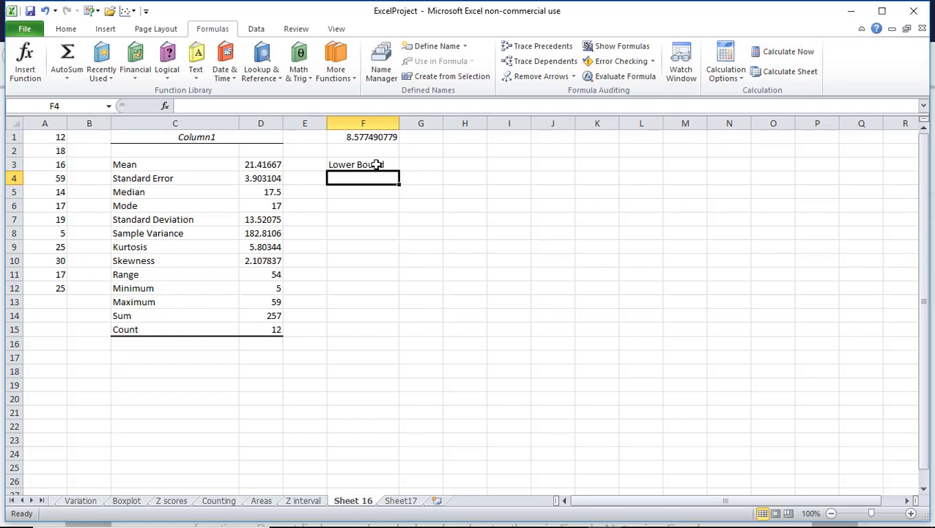
text(Upper Bound)
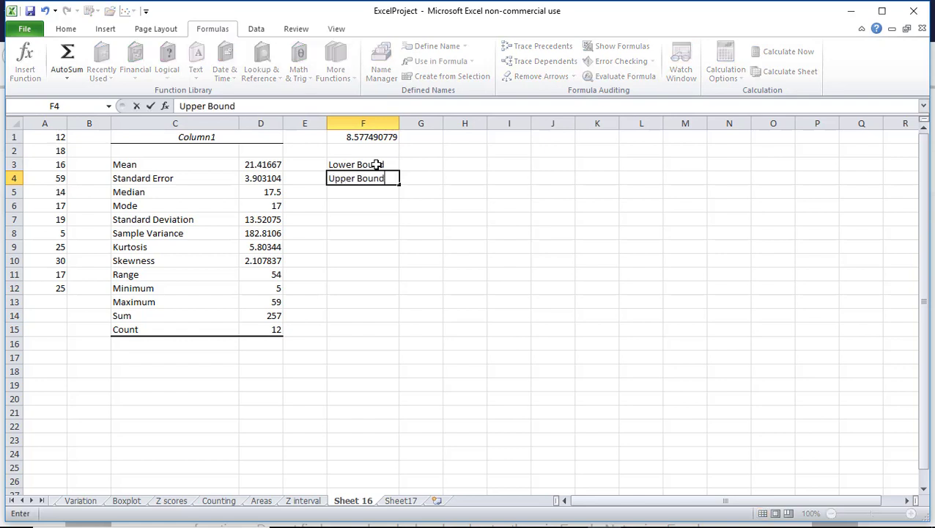
key(Return)
Calculate the lower bound in G3 by subtracting the F1 margin from the mean, using =d3-f1.
key(Up)
key(Up)
key(Right)
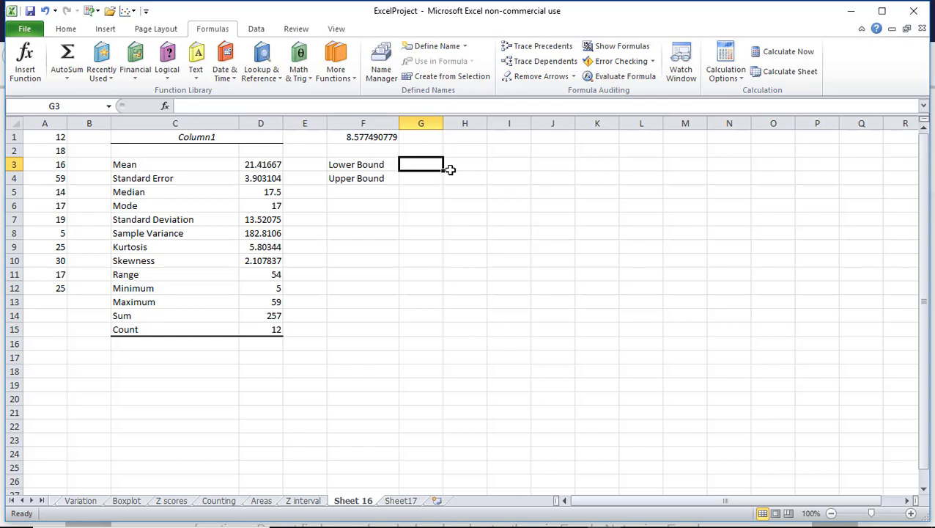
click(358, 105)
text(=)
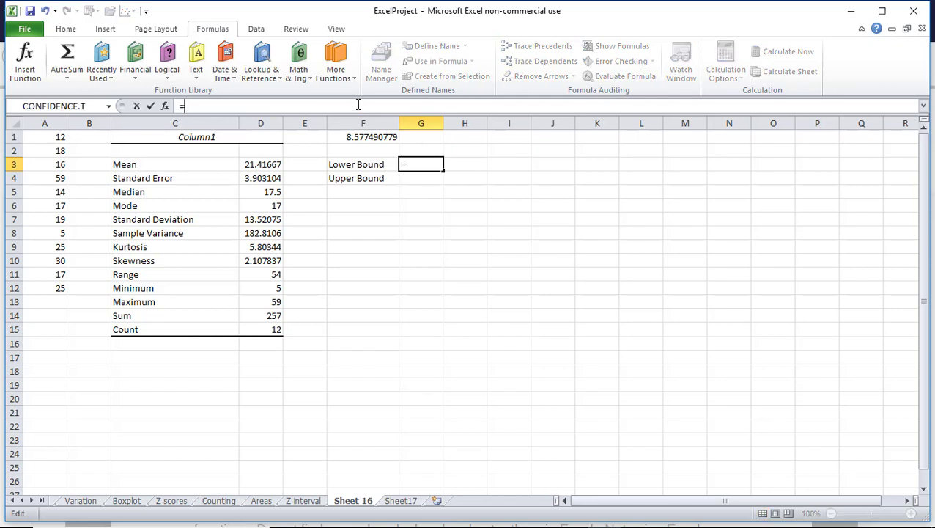
text(d3)
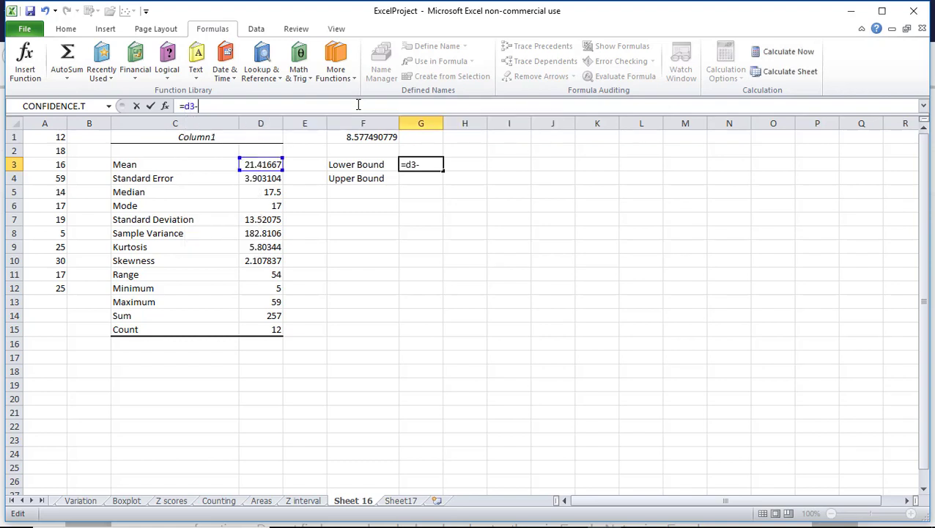
text(-f1)
key(Return)
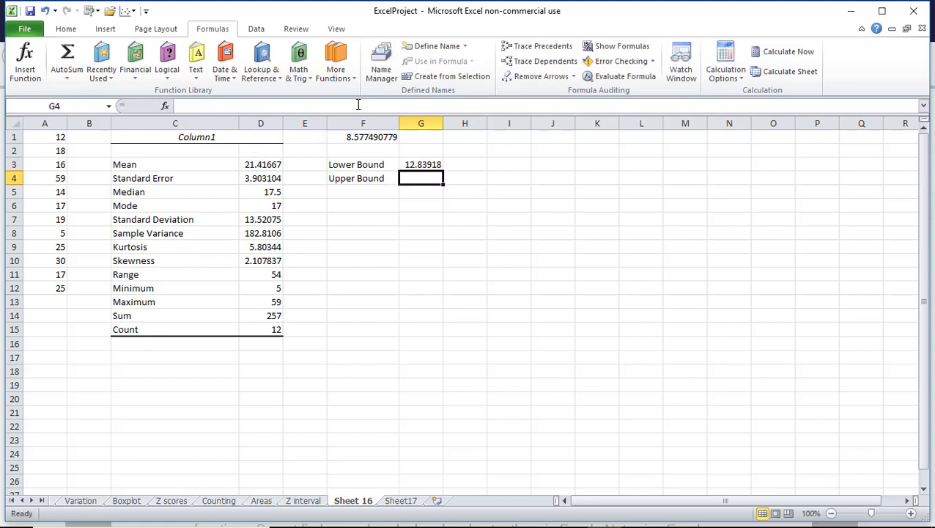
Calculate the upper bound in G4 by adding the F1 margin to the mean, using =d3 + f1.
click(358, 105)
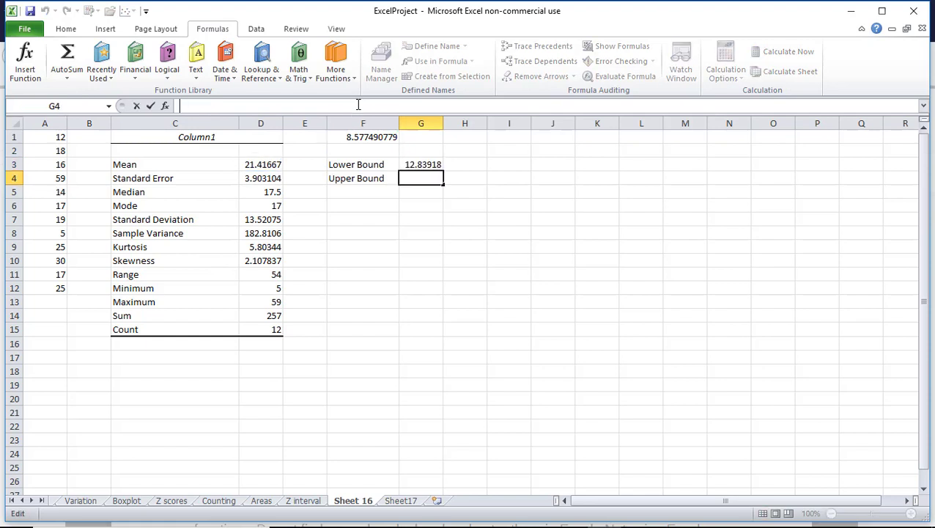
text(=)
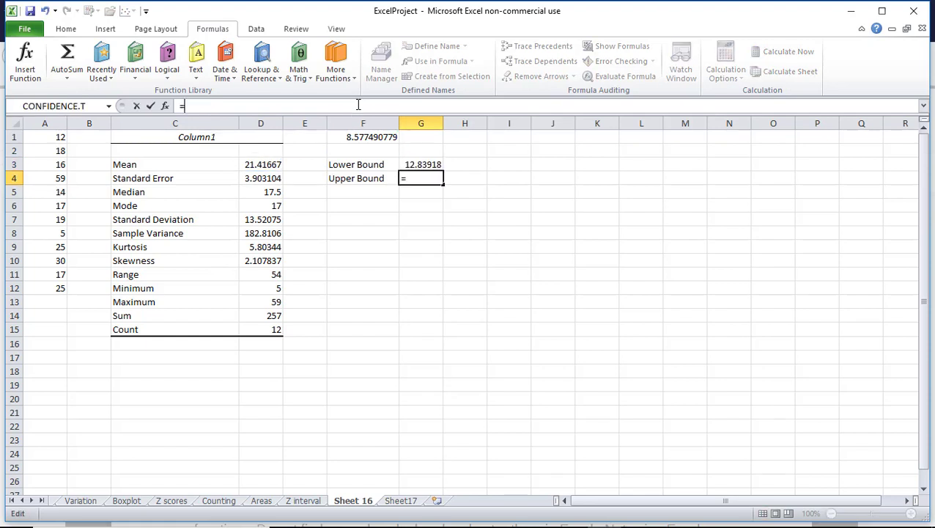
text(d3)
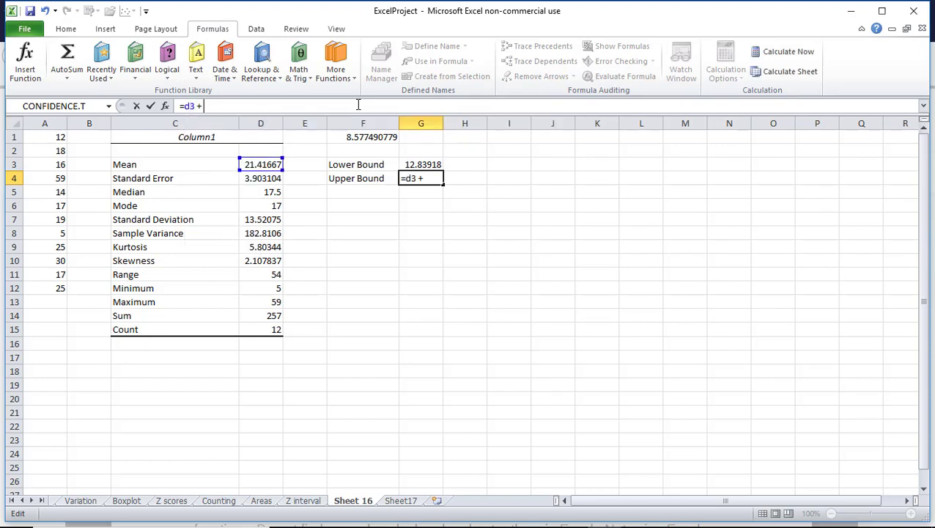
text( + f1)
key(Return)
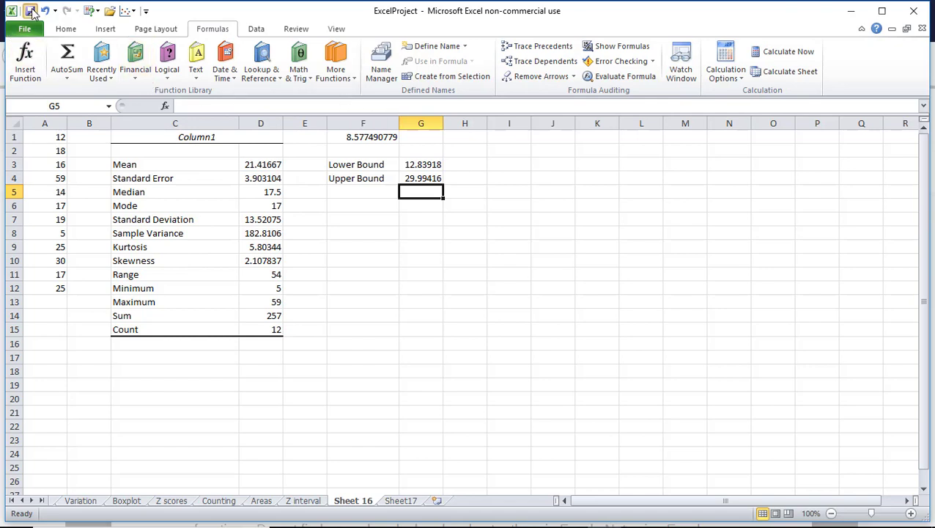
Rename Sheet 16 as T interval.
double_click(359, 501)
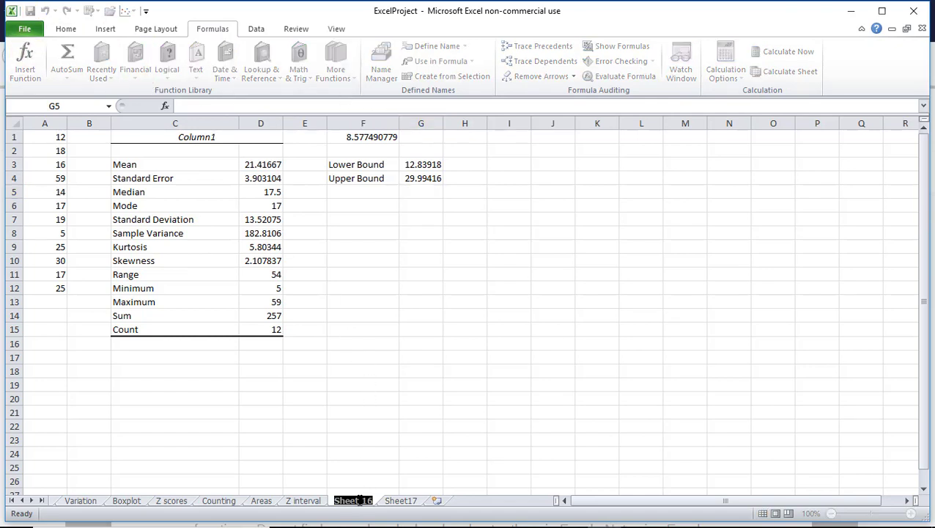
text(T interval)
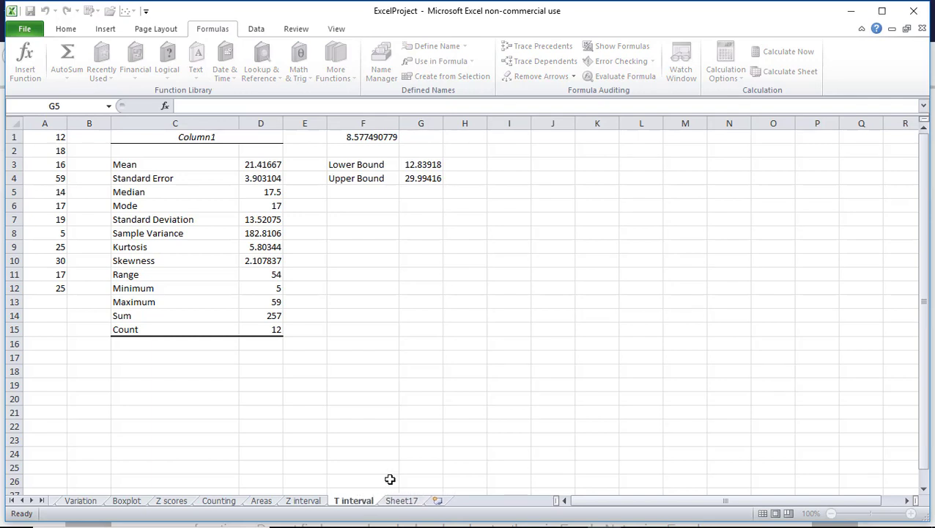
click(408, 467)
Open Sheet17, and switch to the Word assignment document to check the Correlation problem.
click(403, 503)
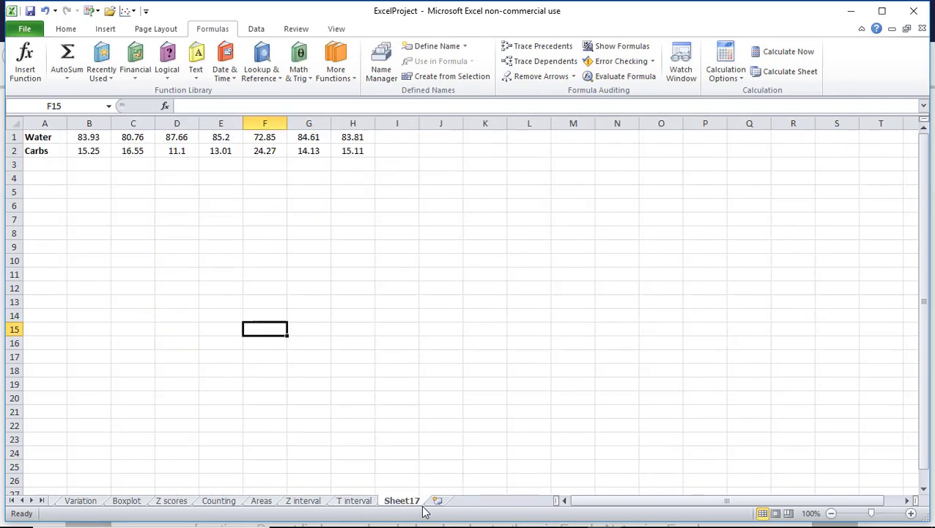
mouse_move(433, 524)
click(569, 516)
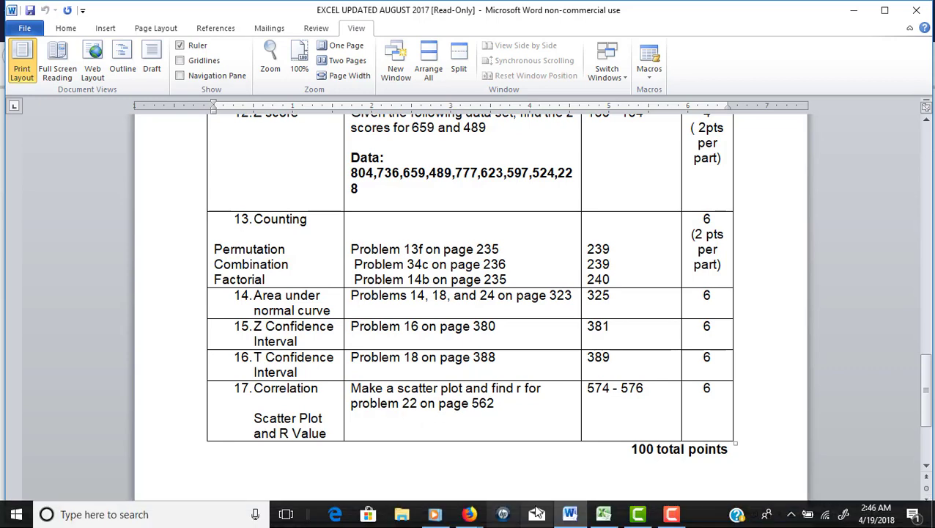
Switch to the Connect Math eBook in Firefox to review exercise 20 on Water and Carbohydrates, and return to the Excel workbook.
mouse_move(562, 522)
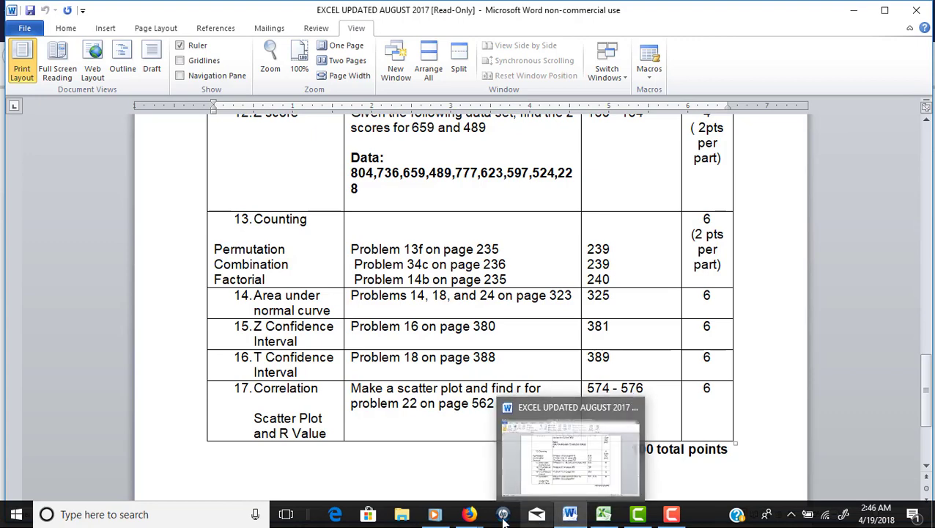
click(472, 513)
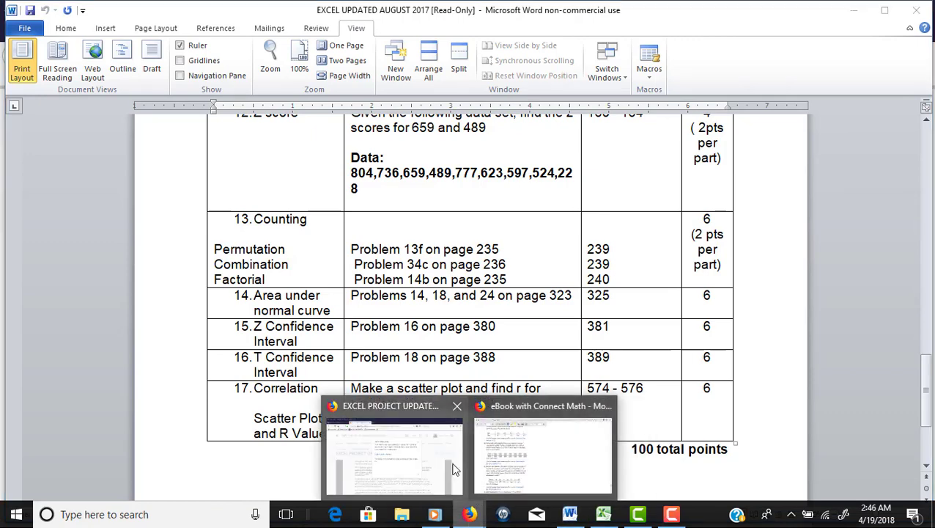
click(525, 460)
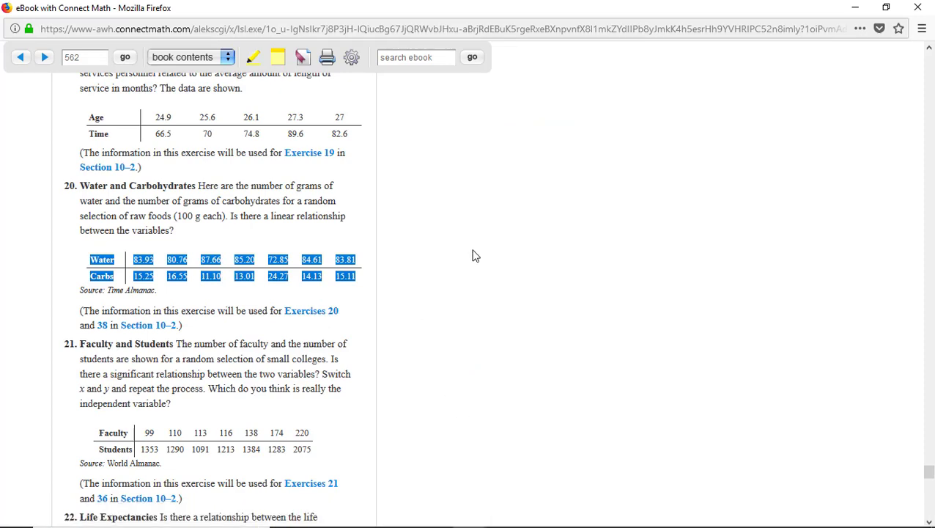
scroll(472, 264, down, 4)
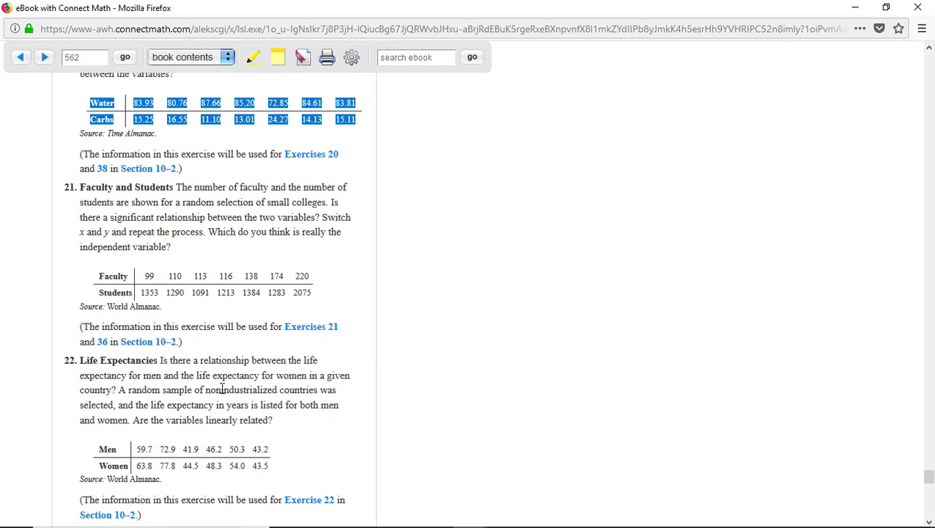
scroll(350, 407, up, 3)
scroll(350, 408, up, 3)
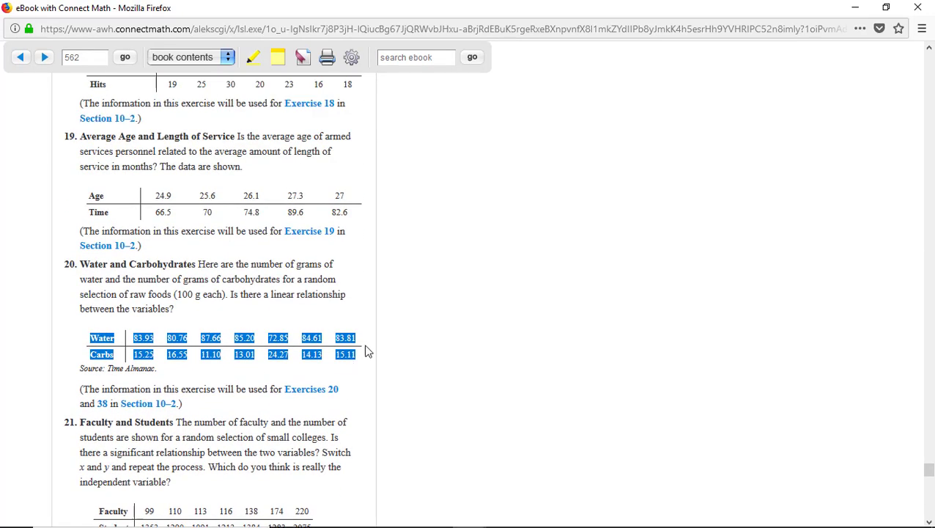
click(424, 300)
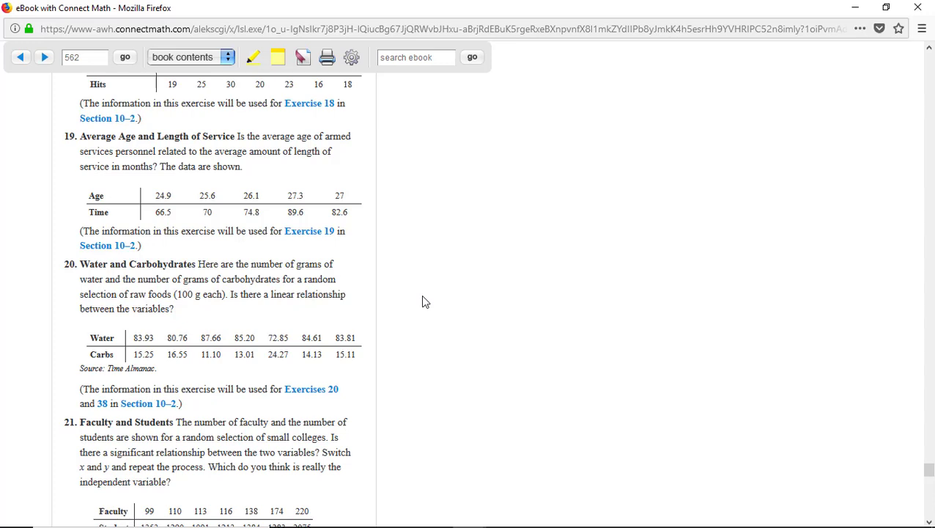
mouse_move(466, 525)
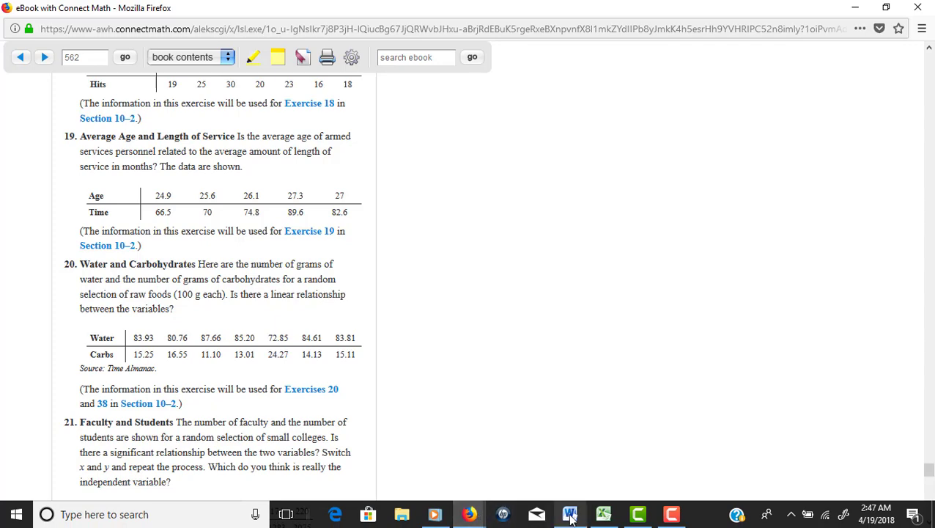
click(604, 514)
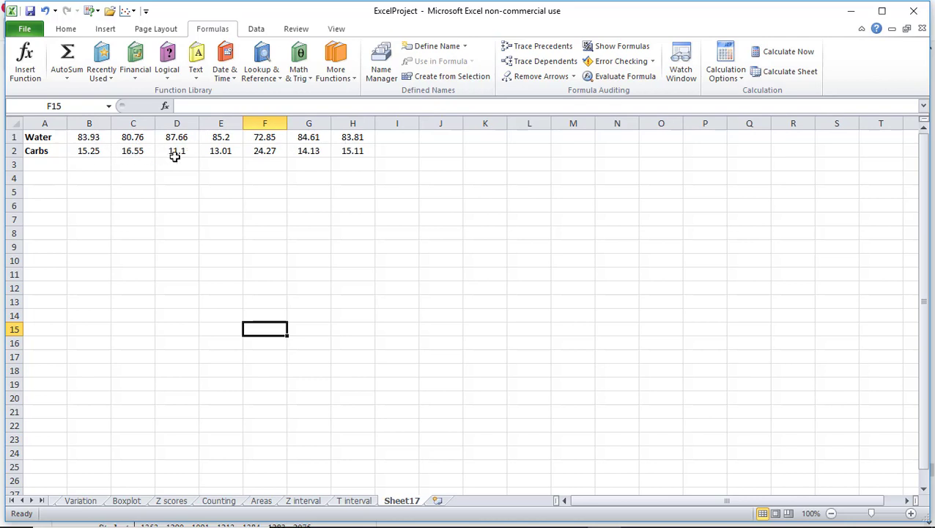
Insert a markers-only scatter chart from the Water and Carbs data in A1:H2, and shift its plot area slightly up and right.
click(362, 229)
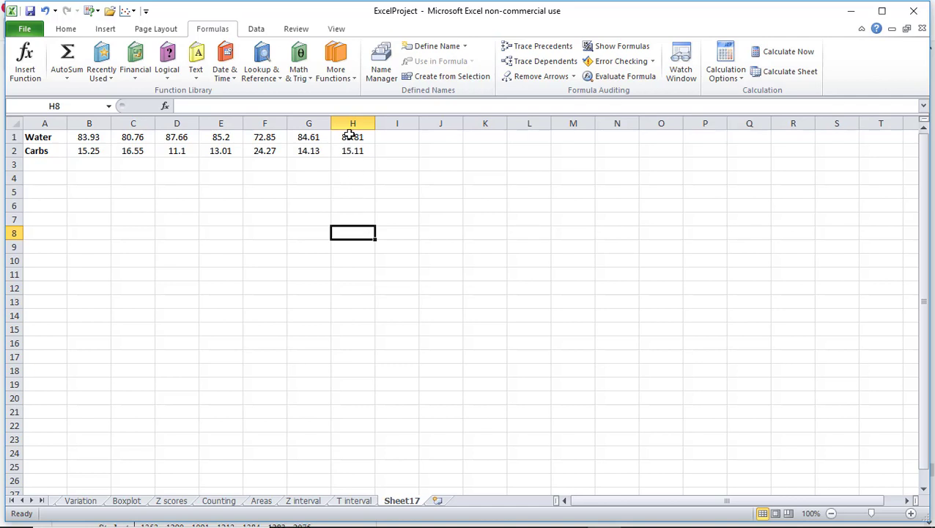
click(115, 28)
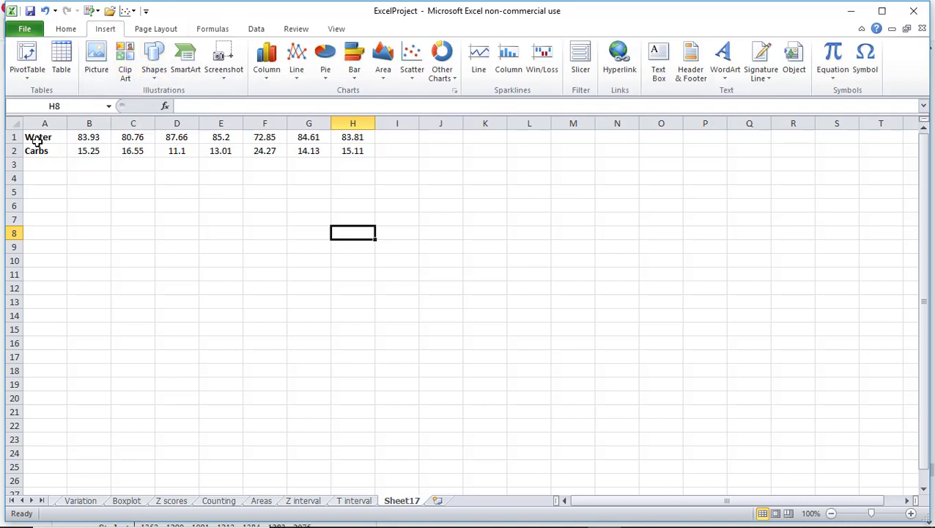
drag(38, 137, 360, 148)
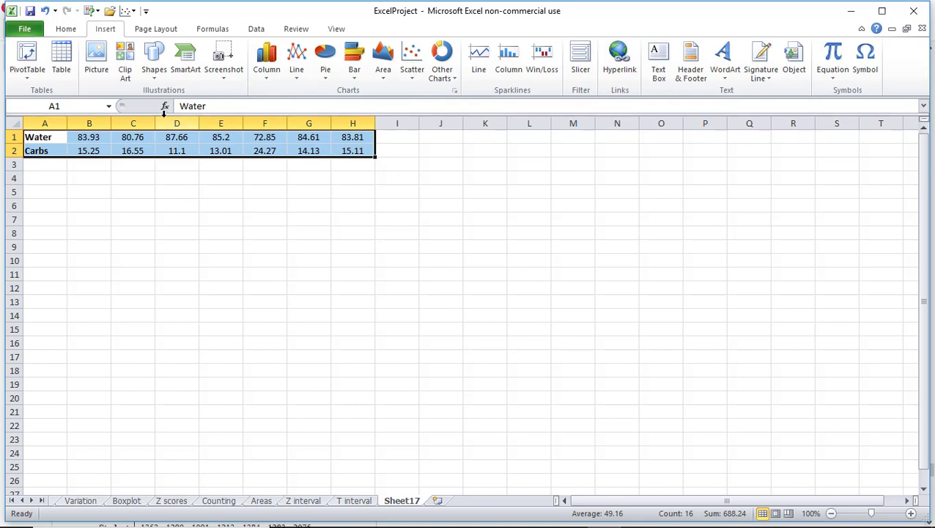
click(412, 70)
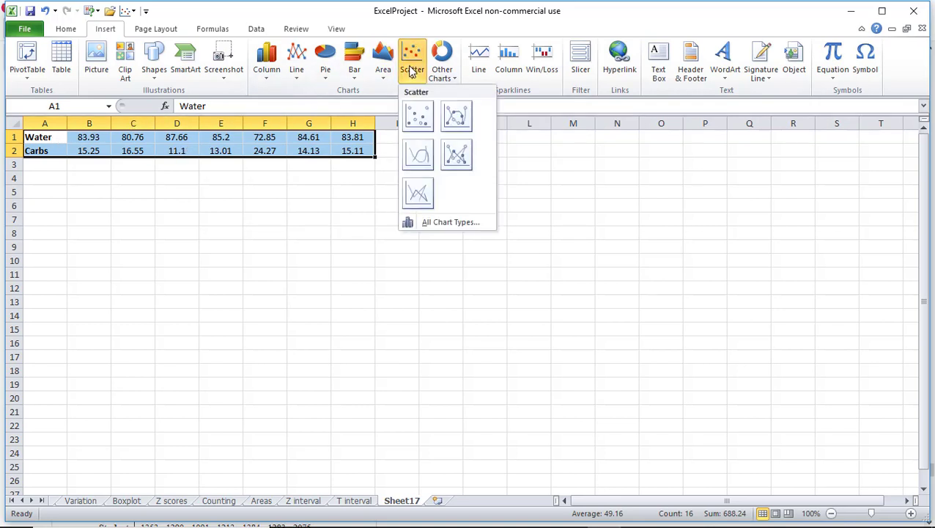
click(416, 119)
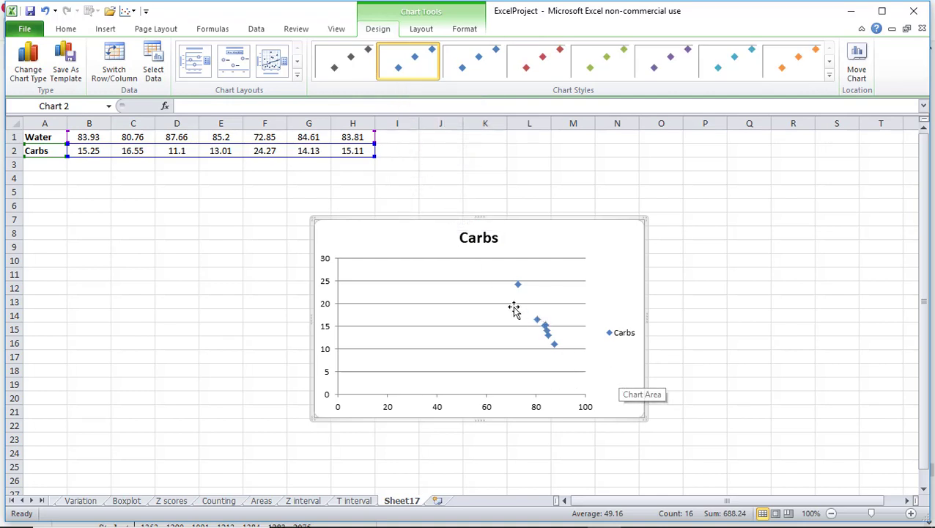
mouse_move(497, 292)
mouse_down()
mouse_move(376, 308)
mouse_move(488, 292)
mouse_move(524, 260)
mouse_move(507, 281)
mouse_up()
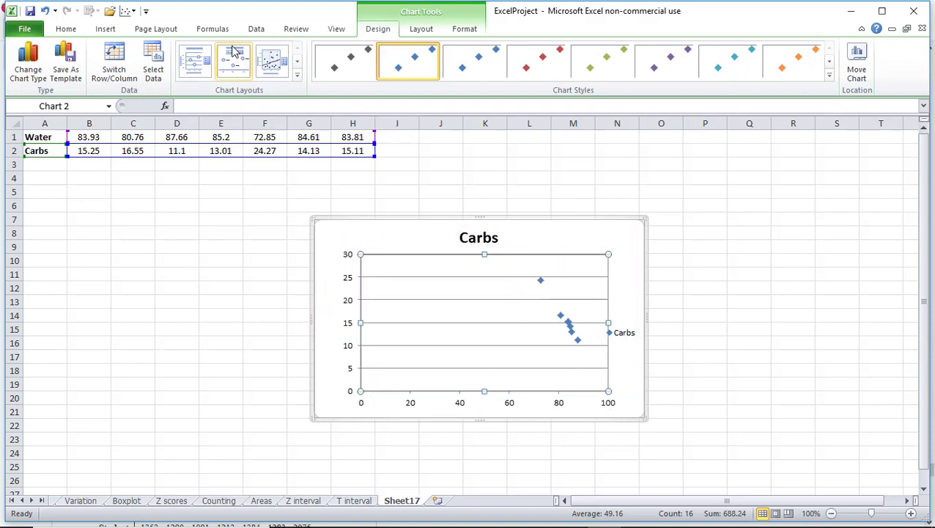
Add a title below the scatter chart's horizontal axis reading "Water Content".
click(411, 29)
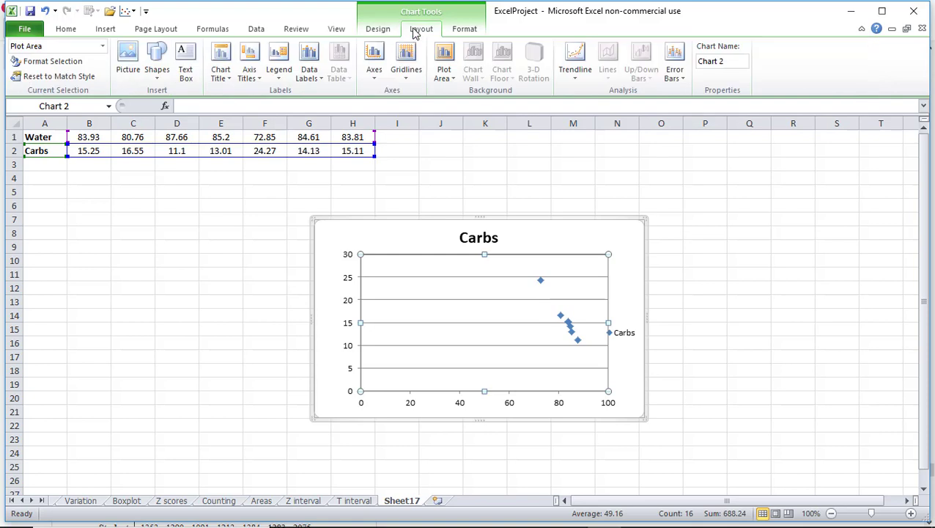
click(252, 77)
mouse_move(256, 94)
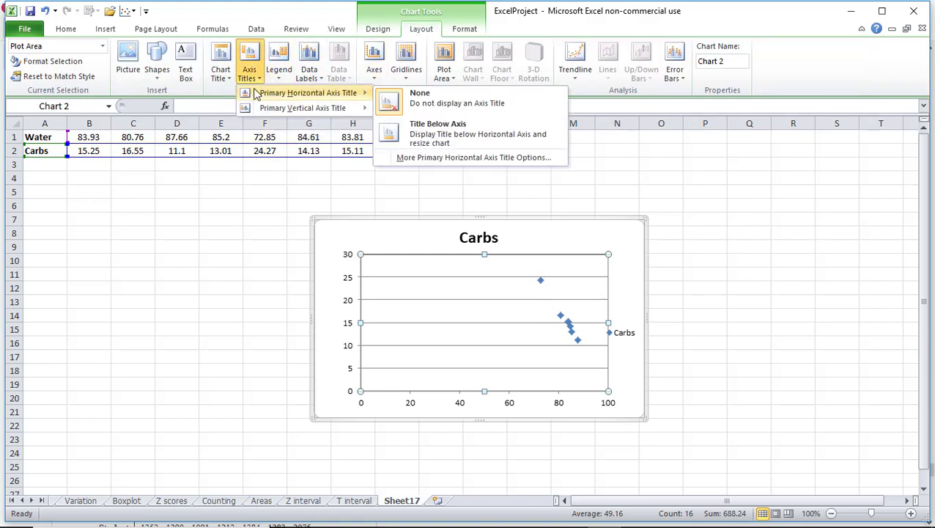
click(436, 136)
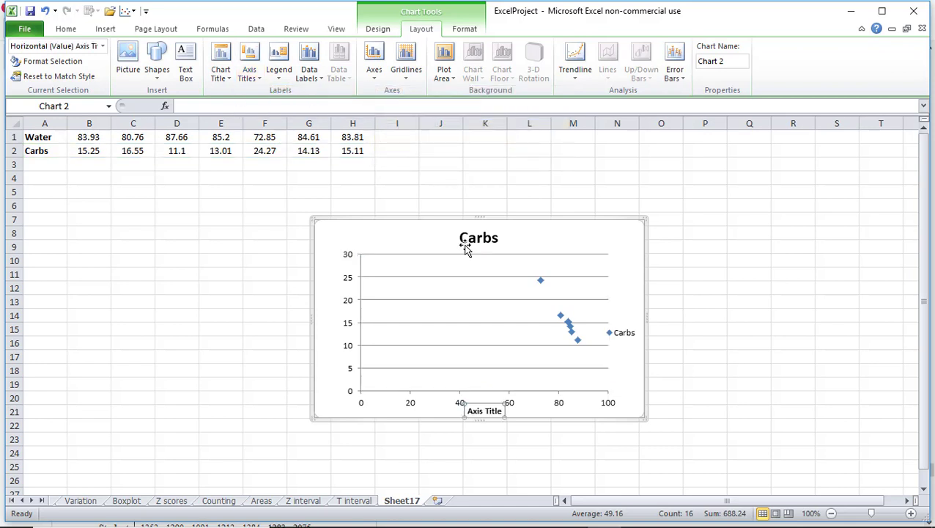
click(485, 411)
text(Water)
key(BackSpace)
key(BackSpace)
key(BackSpace)
key(BackSpace)
key(BackSpace)
key(BackSpace)
key(BackSpace)
key(BackSpace)
key(BackSpace)
key(BackSpace)
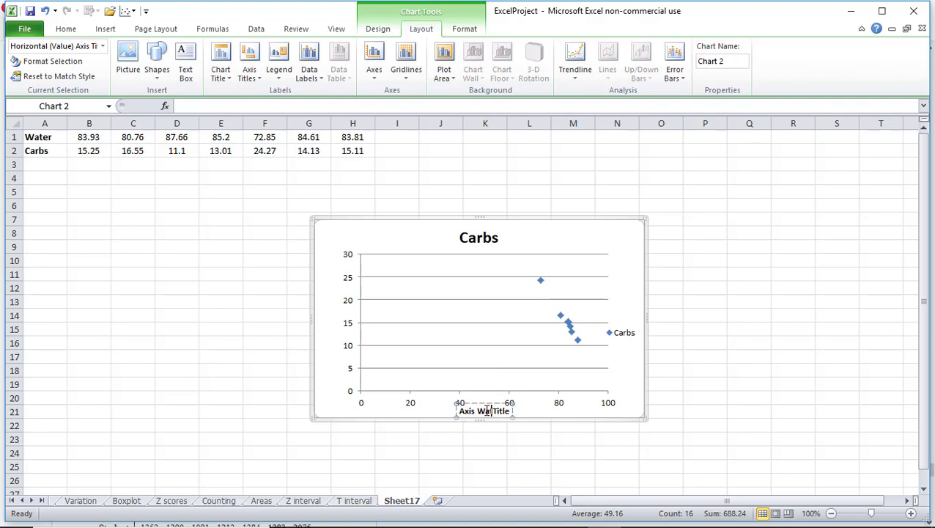
key(Delete)
key(Delete)
key(Delete)
key(Delete)
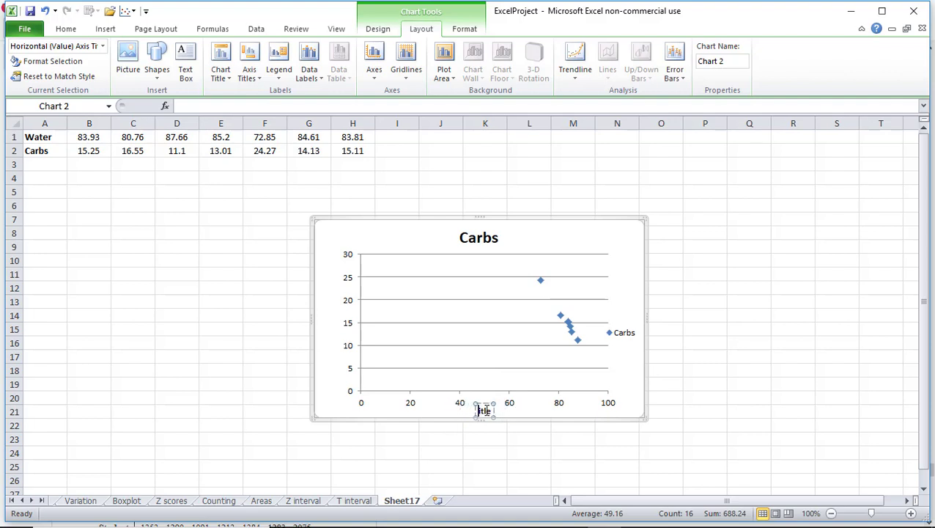
text(Water Co)
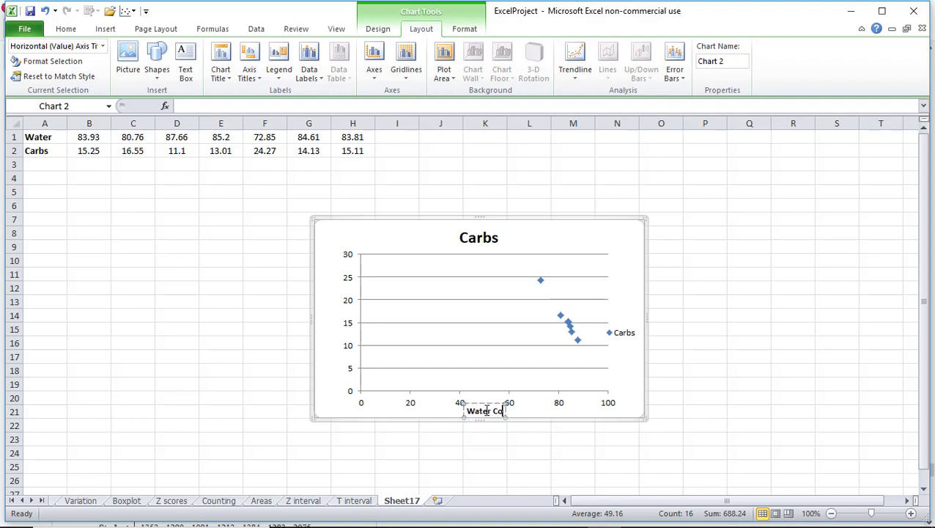
text(ntent)
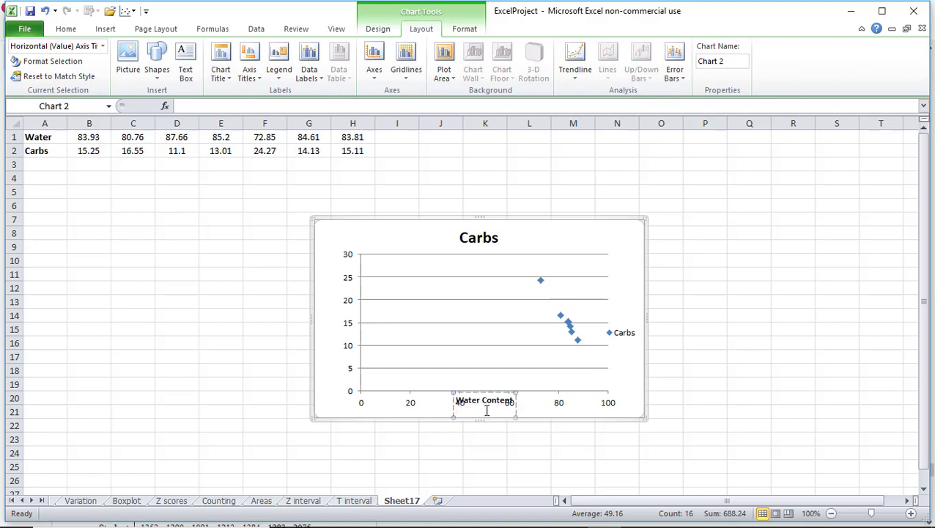
click(558, 418)
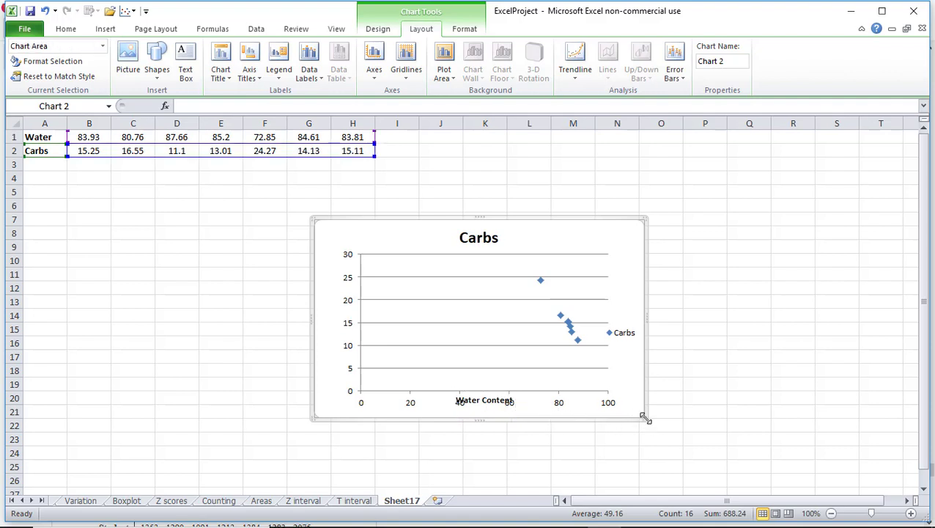
Enlarge the chart to reach about column R, row 25, and add a horizontally displayed vertical-axis title reading "Carbs".
drag(644, 417, 786, 471)
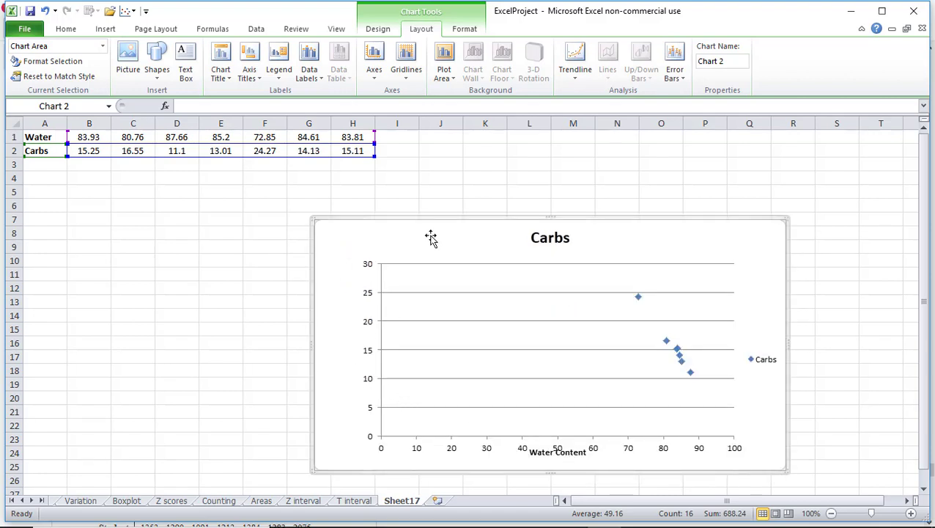
click(249, 72)
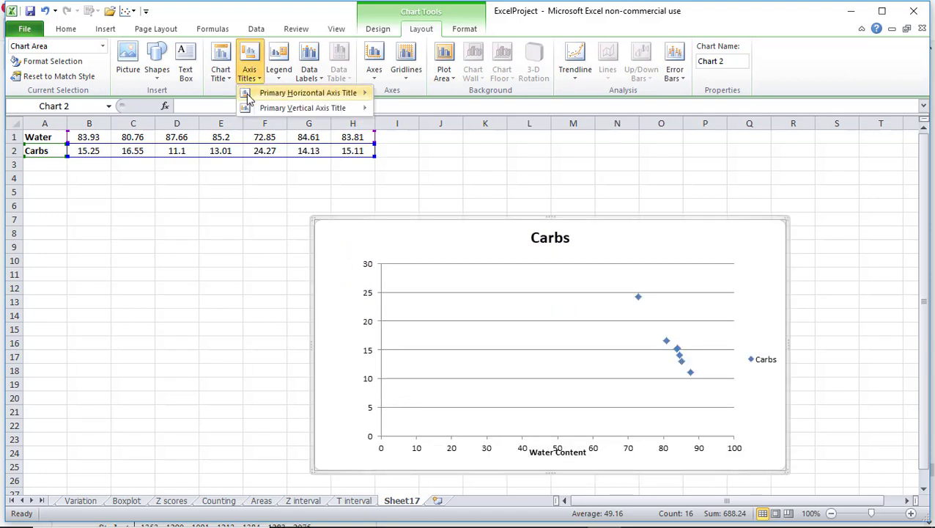
mouse_move(257, 108)
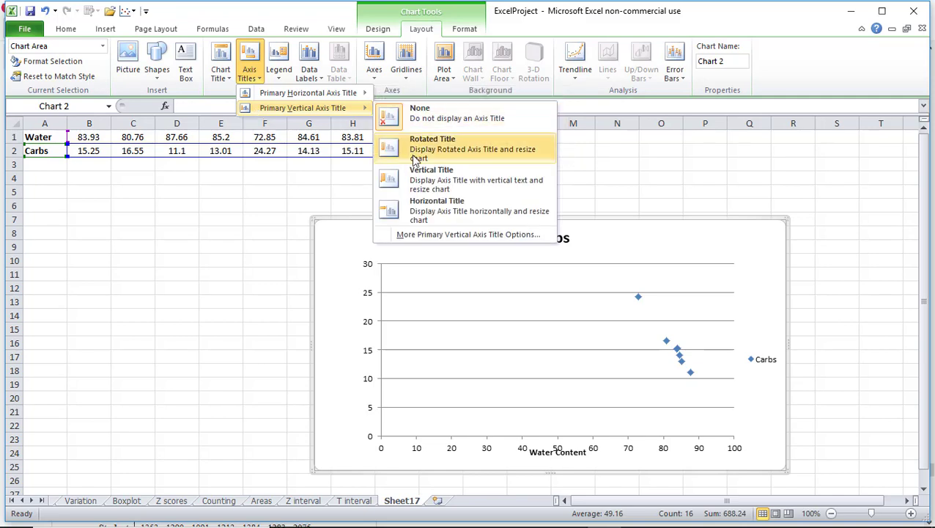
click(421, 213)
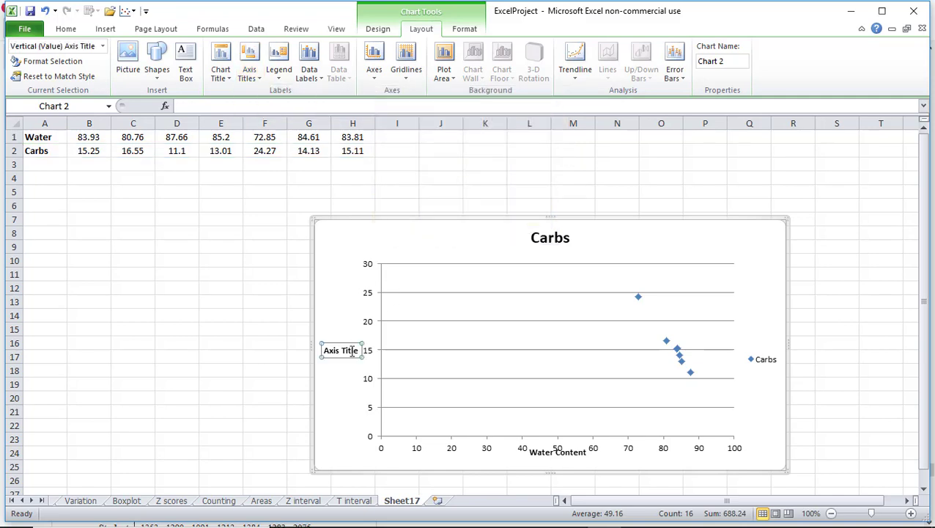
triple_click(345, 350)
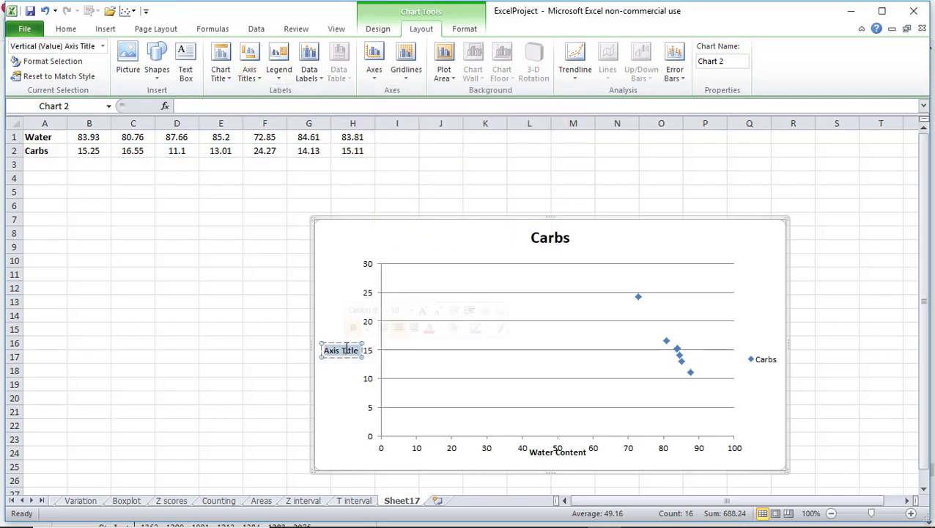
text(Ca)
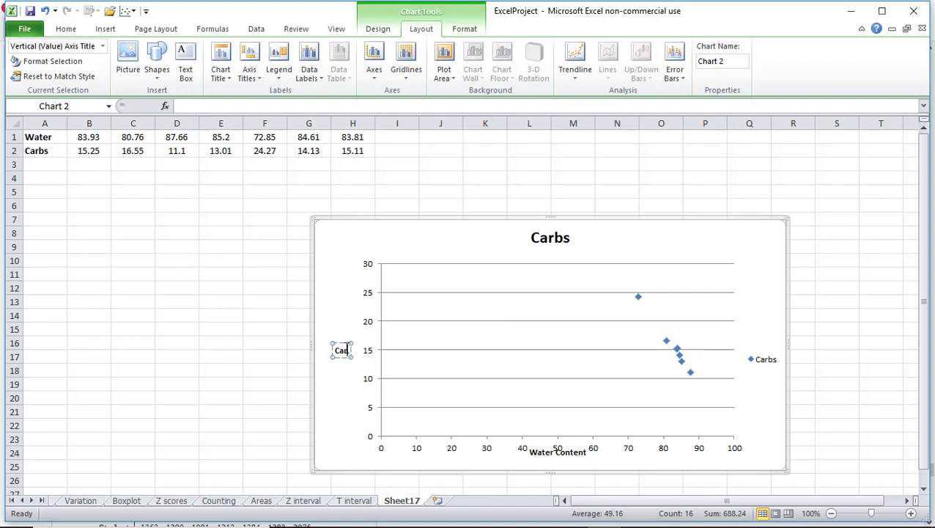
text(rbs)
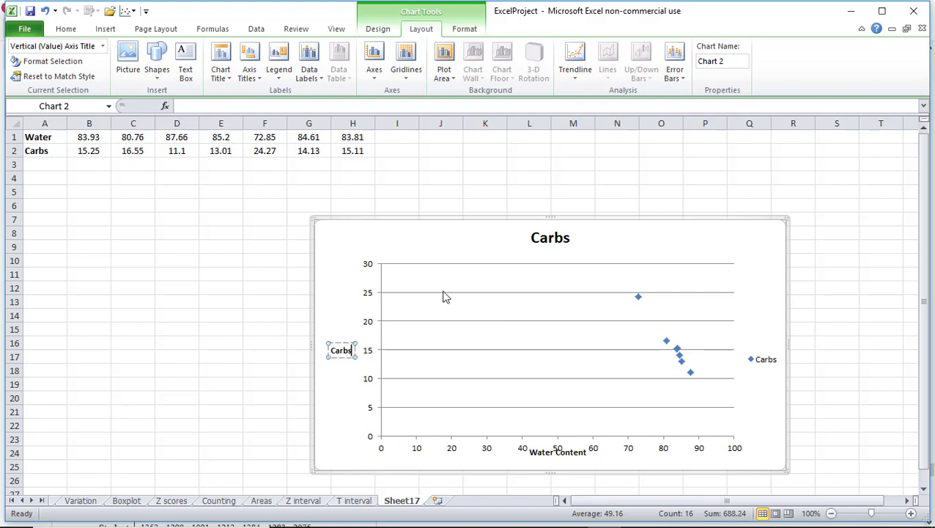
click(576, 237)
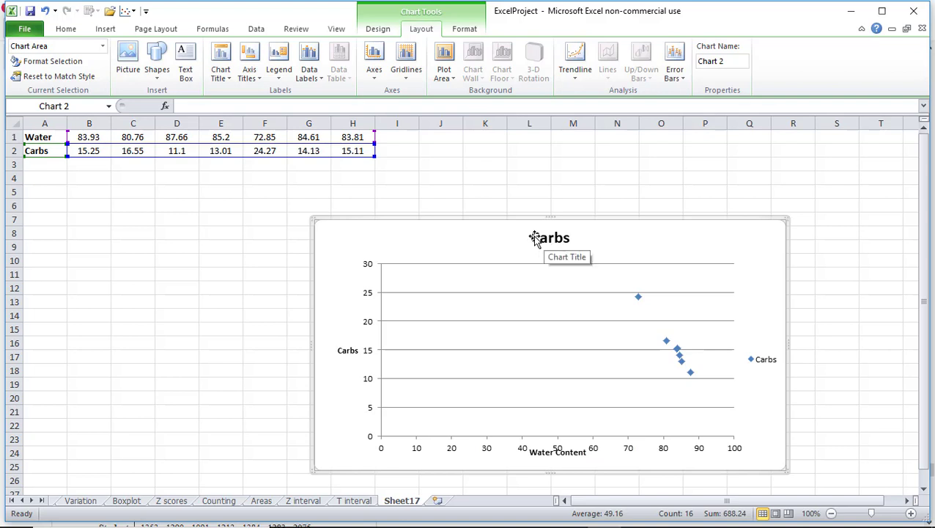
Change the chart title to "Scatterplot between Water and Carbs".
click(536, 238)
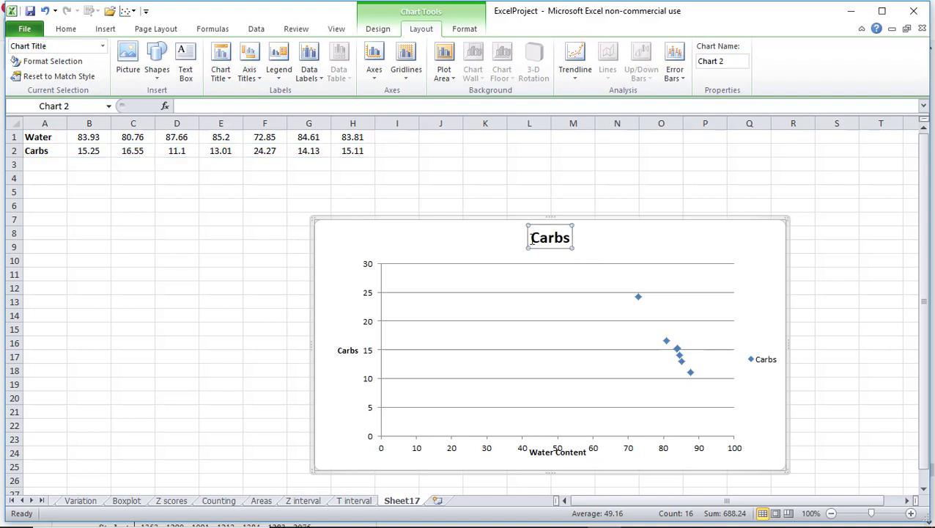
text(Scatterpl)
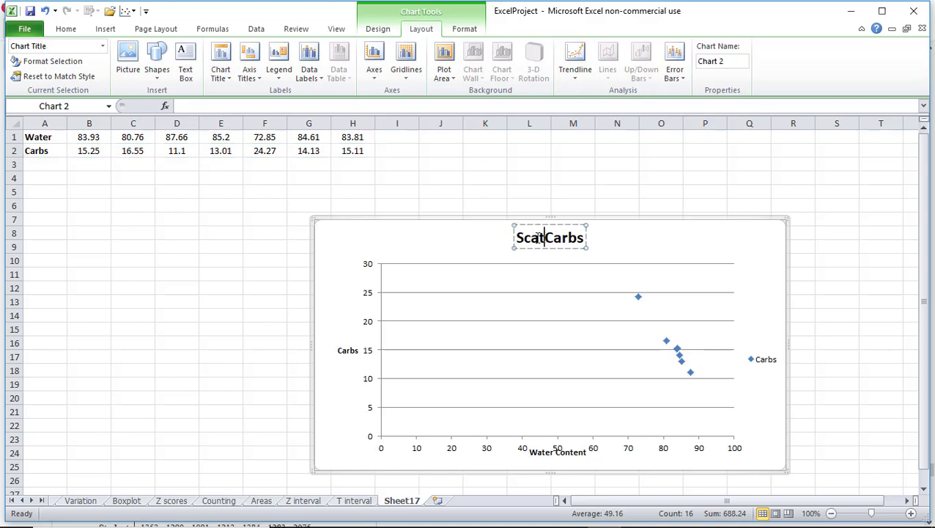
text(ot )
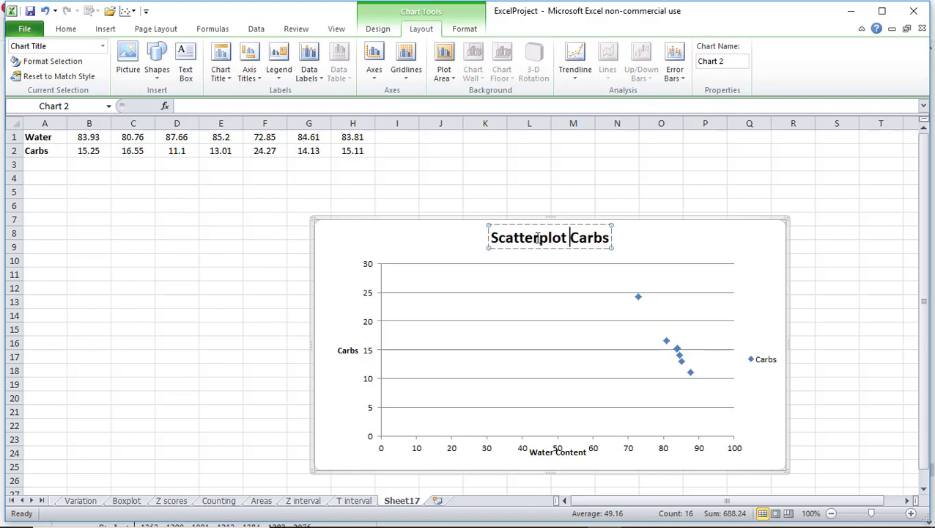
text(between )
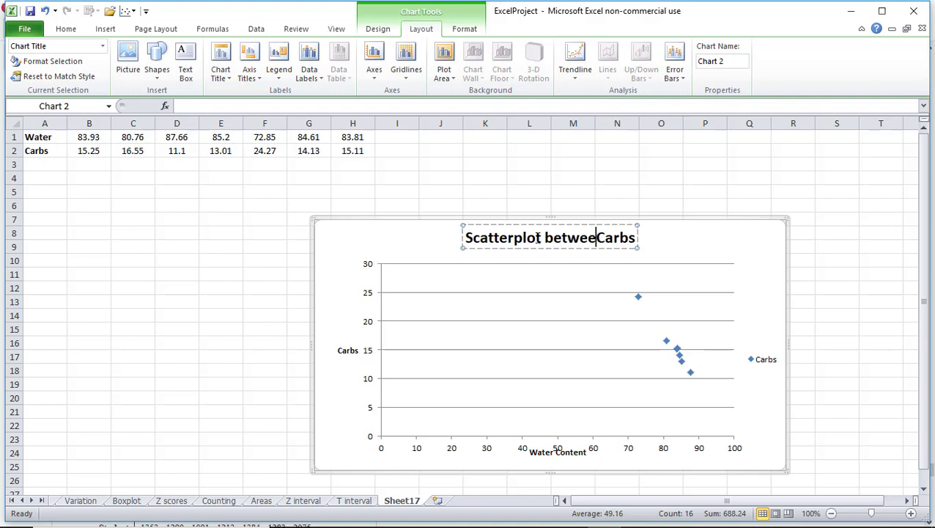
text(Water and)
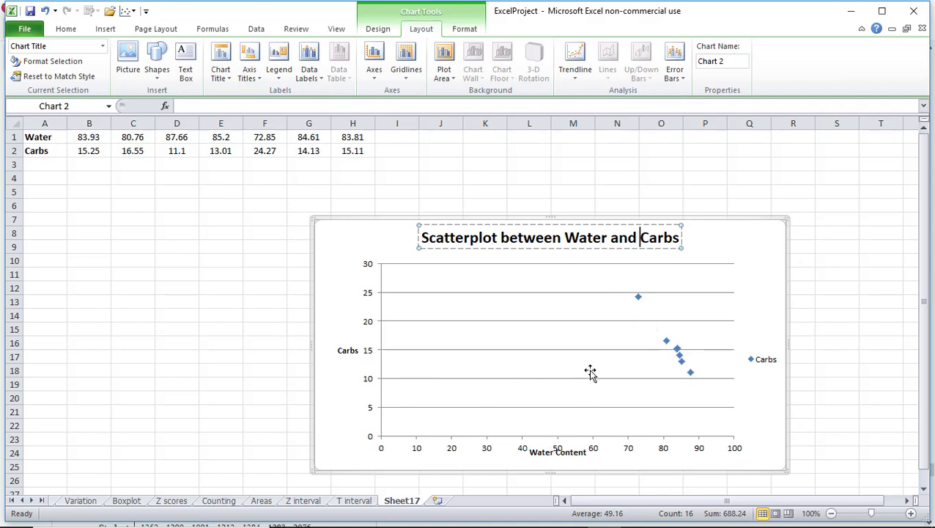
click(547, 191)
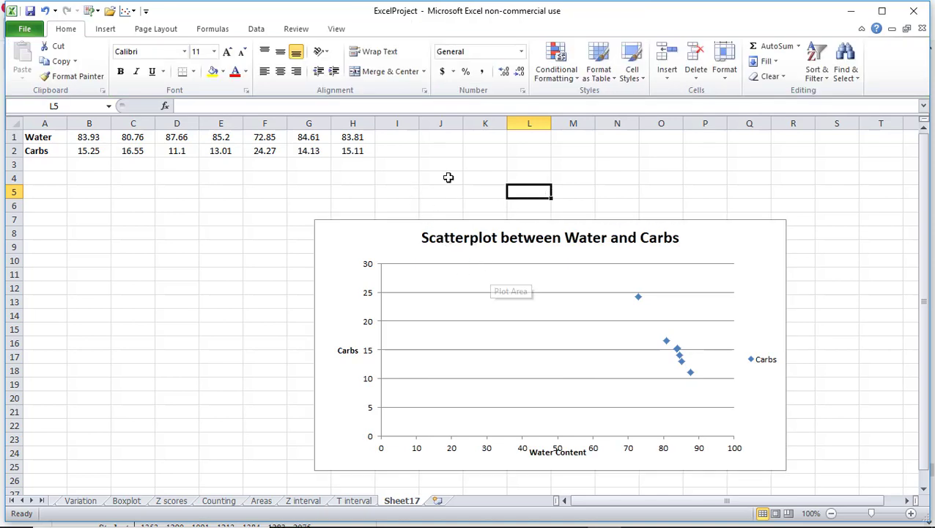
Enter the label r in cell K2, leaving L2 selected for its value.
click(484, 149)
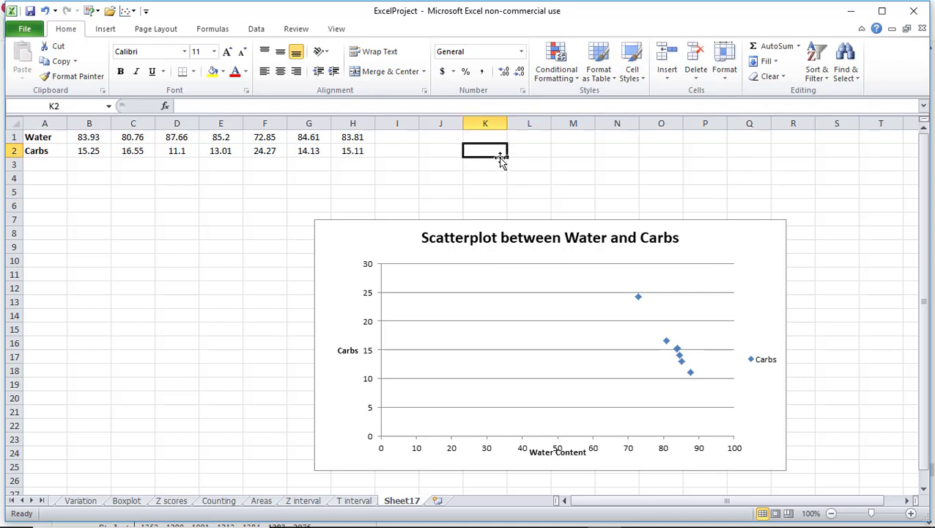
text(r)
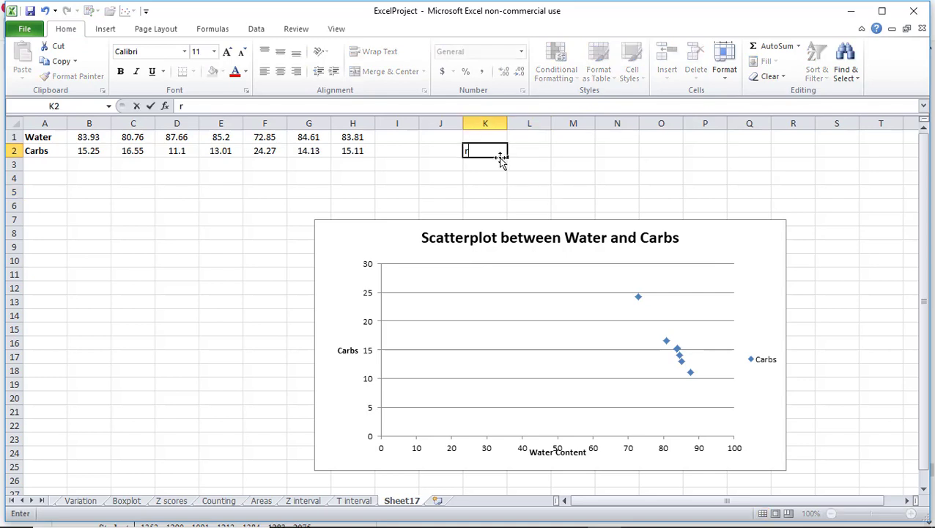
click(526, 150)
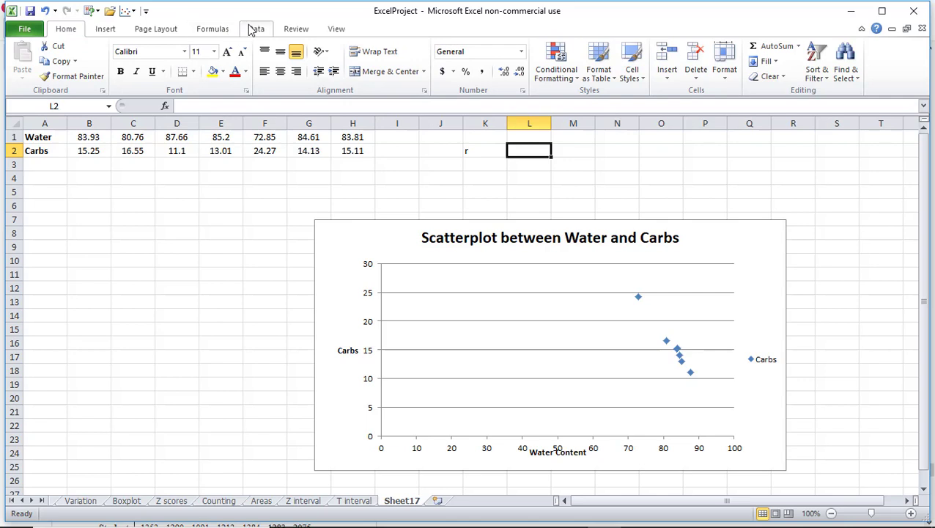
click(214, 32)
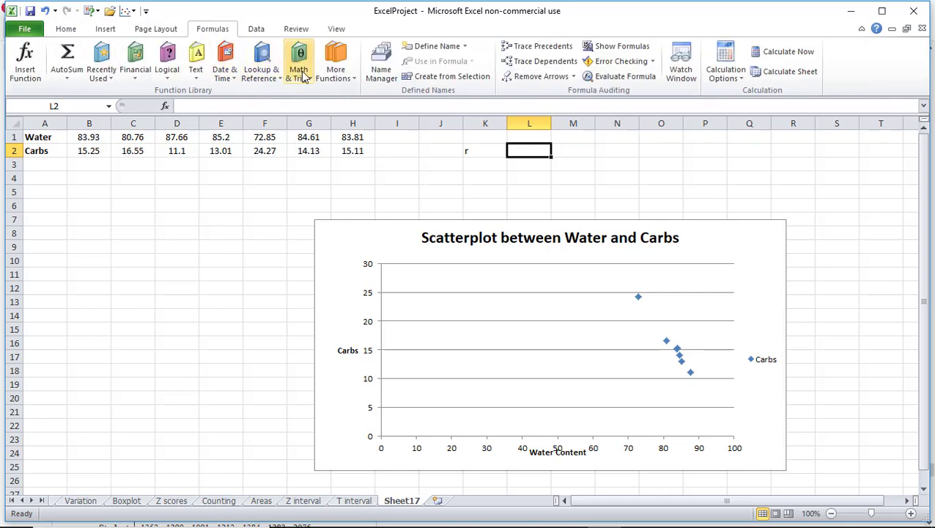
click(342, 73)
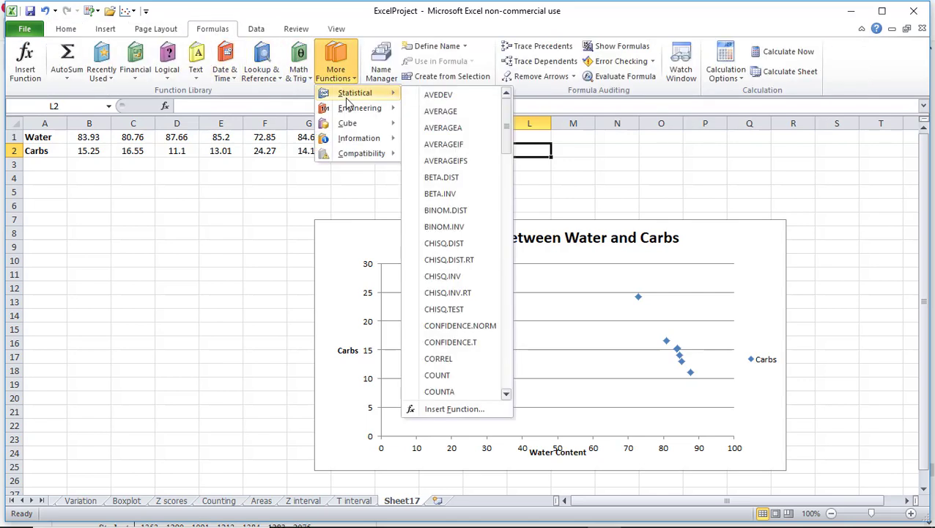
click(94, 207)
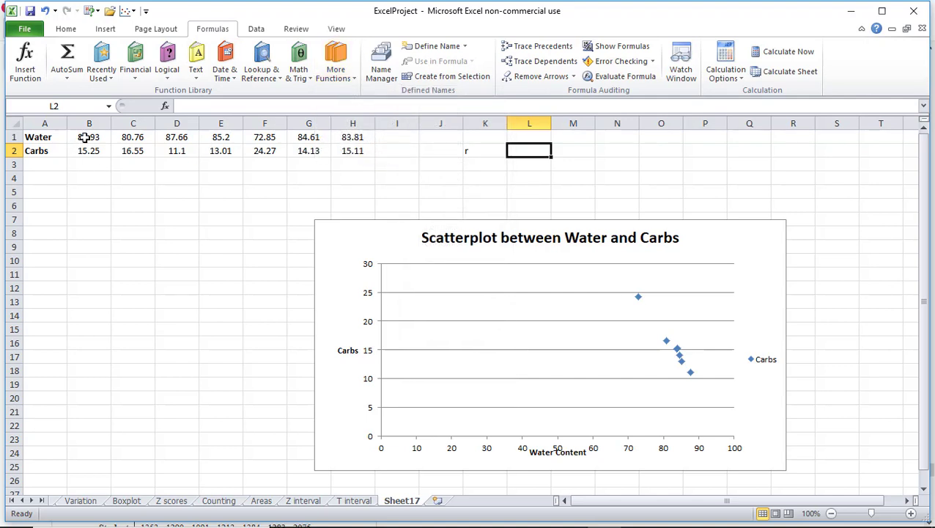
drag(85, 137, 351, 149)
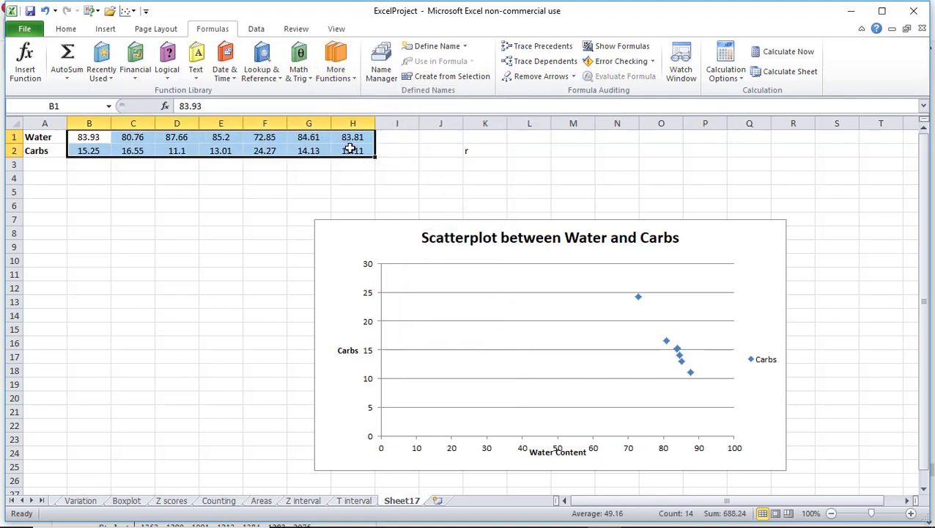
click(339, 63)
mouse_move(349, 94)
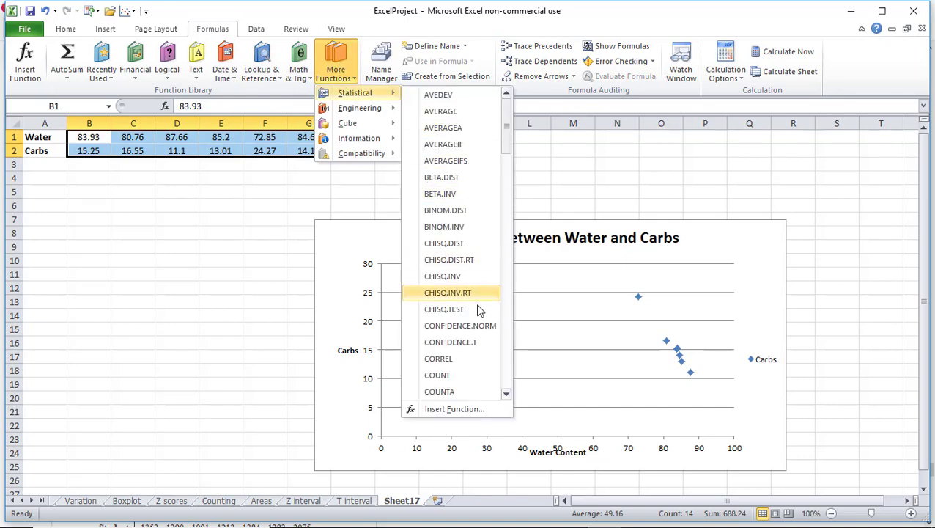
click(455, 359)
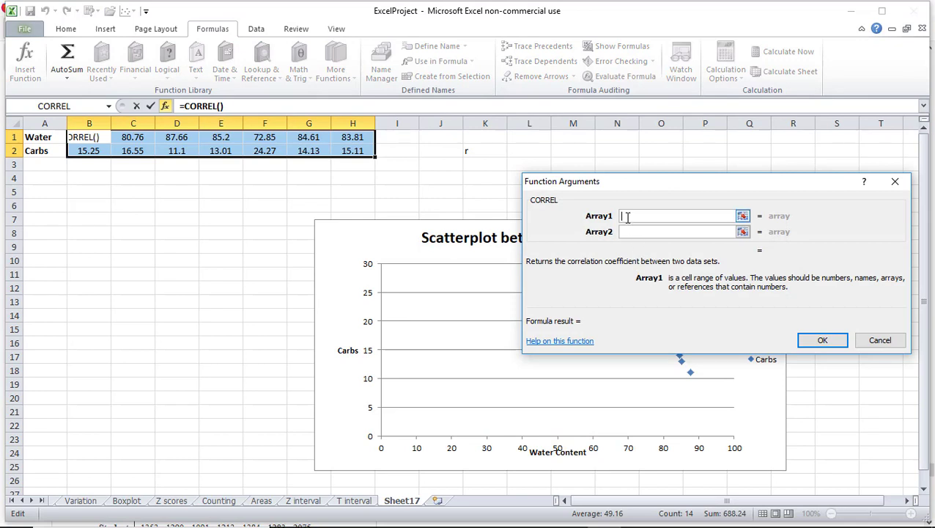
drag(92, 137, 350, 136)
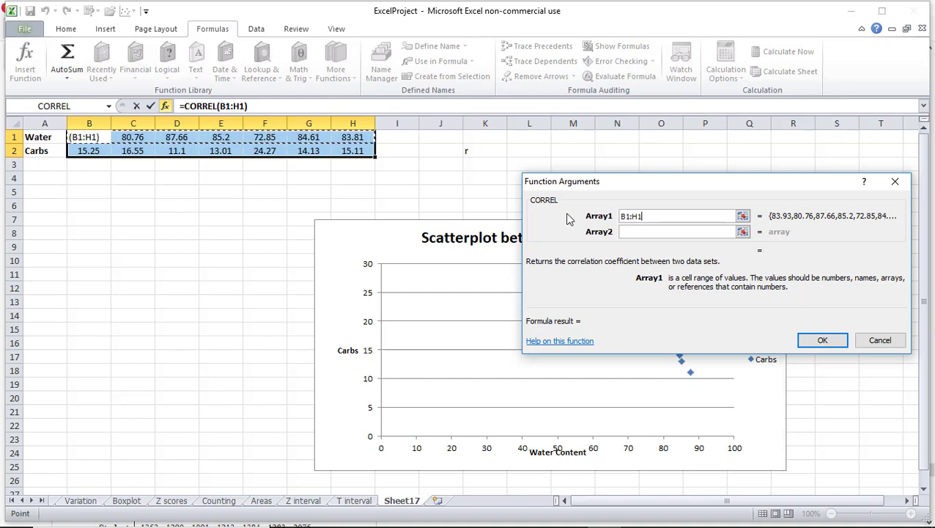
click(512, 150)
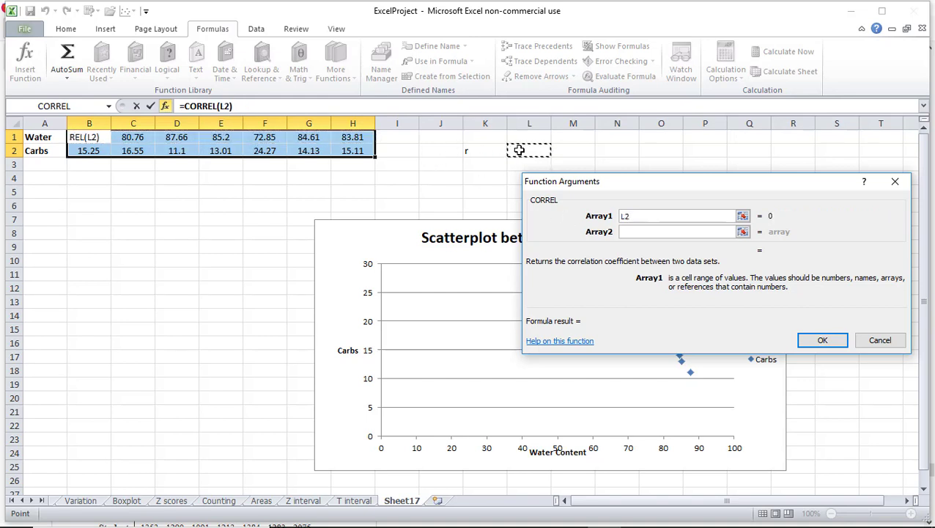
click(892, 340)
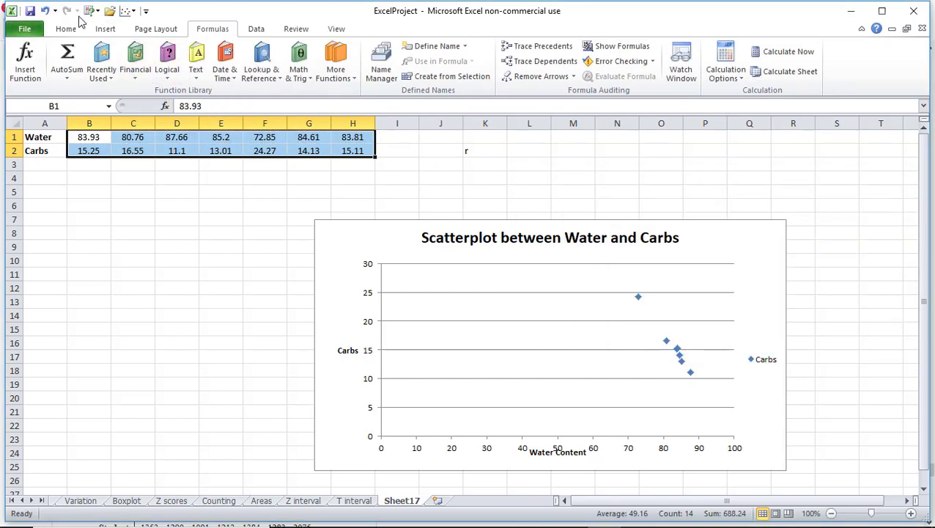
click(160, 192)
Calculate the correlation in L2 with the CORREL function, using B1:H1 as the first array and B2:H2 as the second.
click(522, 153)
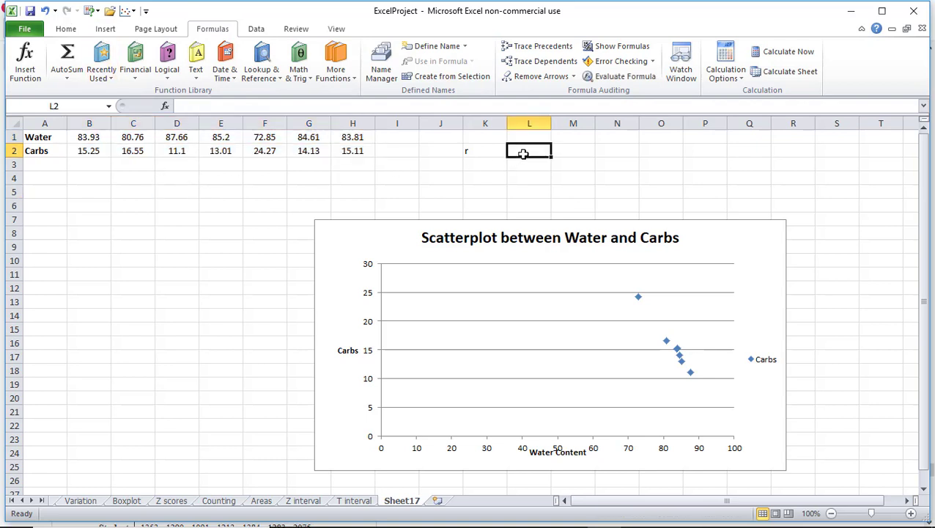
click(336, 64)
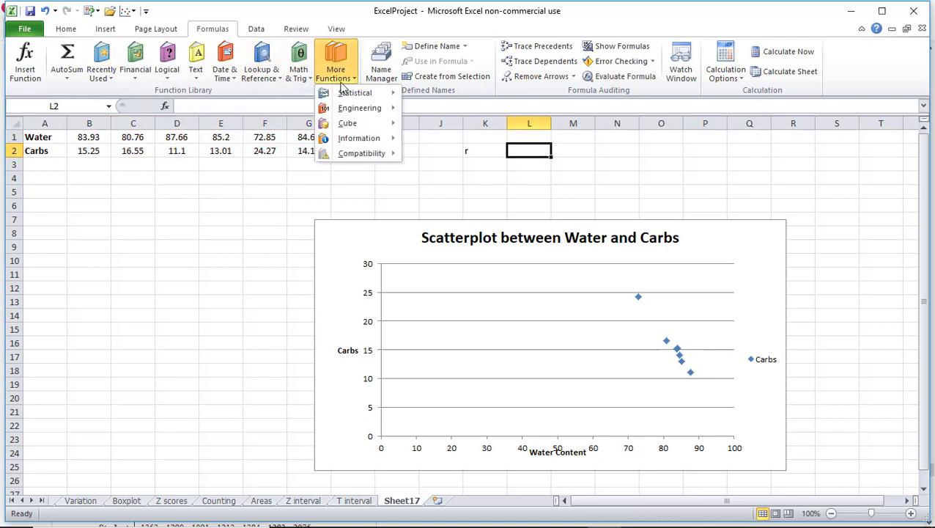
mouse_move(345, 93)
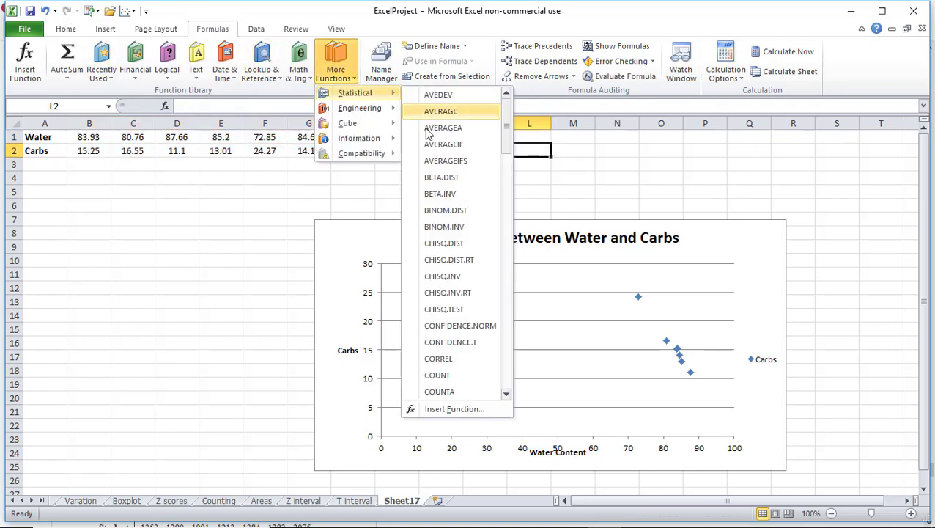
click(438, 358)
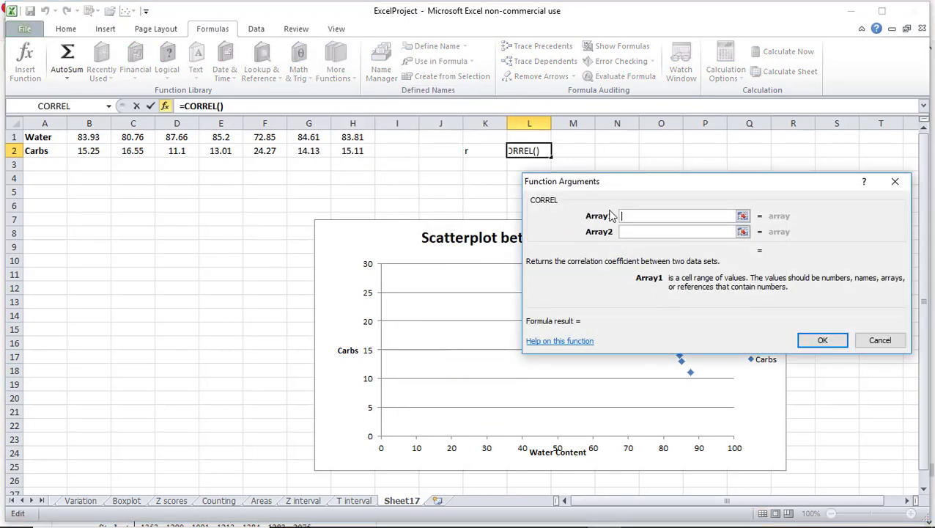
click(96, 131)
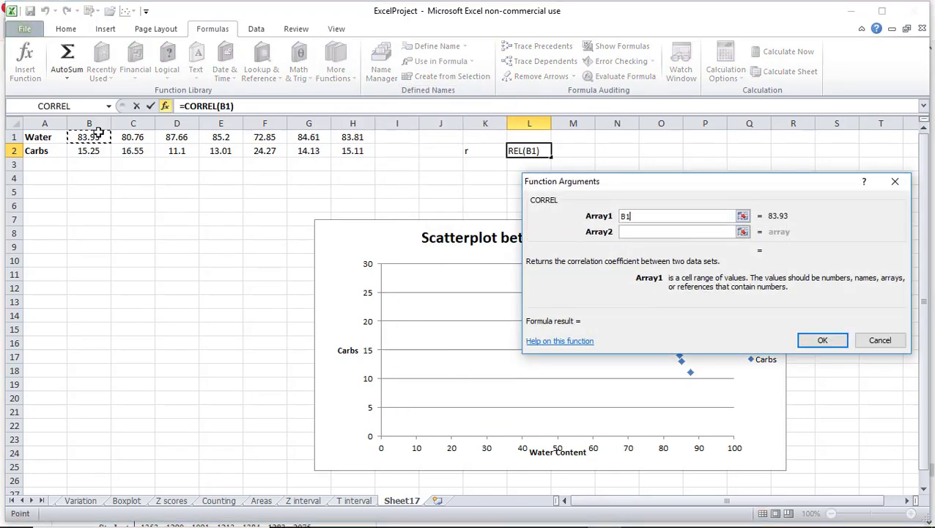
drag(97, 132, 367, 137)
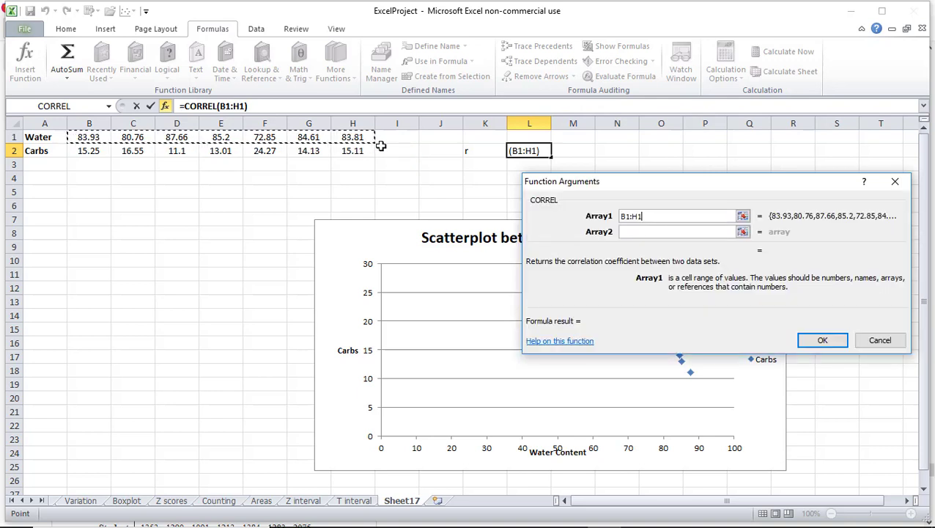
click(638, 232)
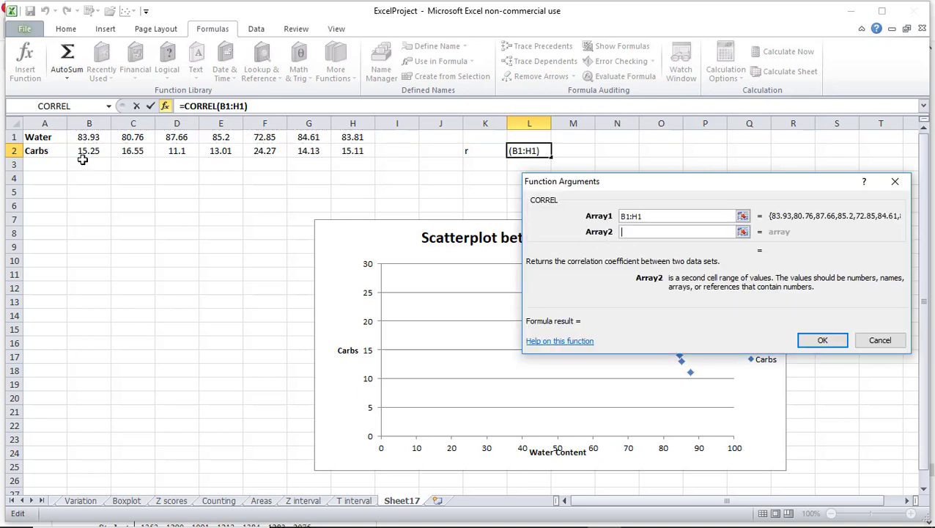
drag(85, 151, 352, 152)
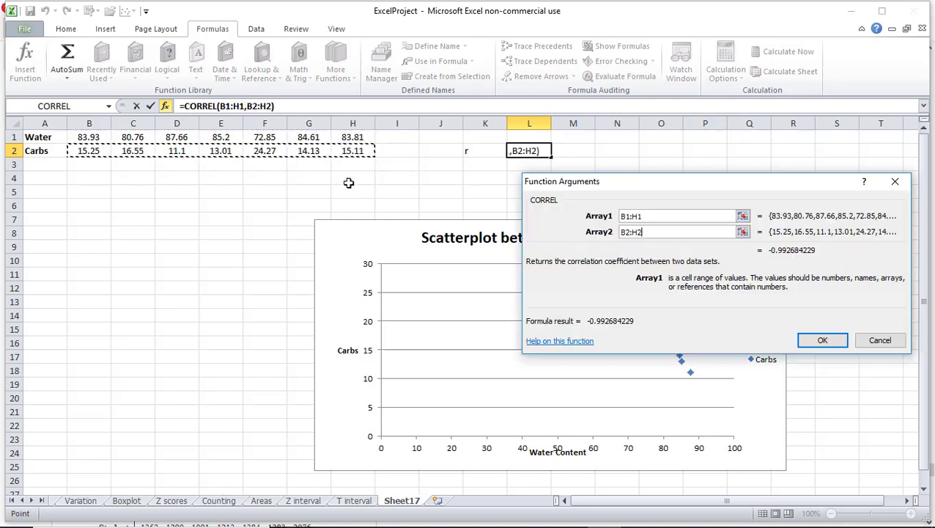
click(841, 343)
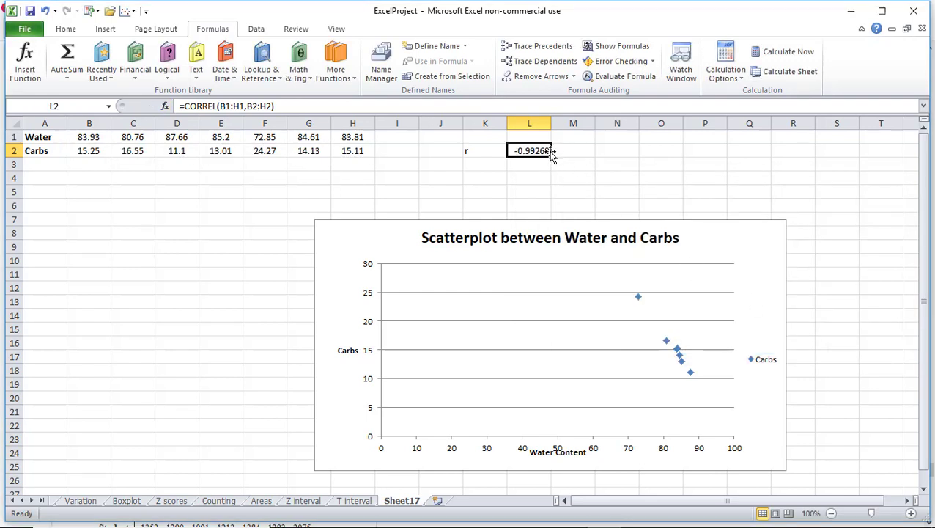
click(536, 165)
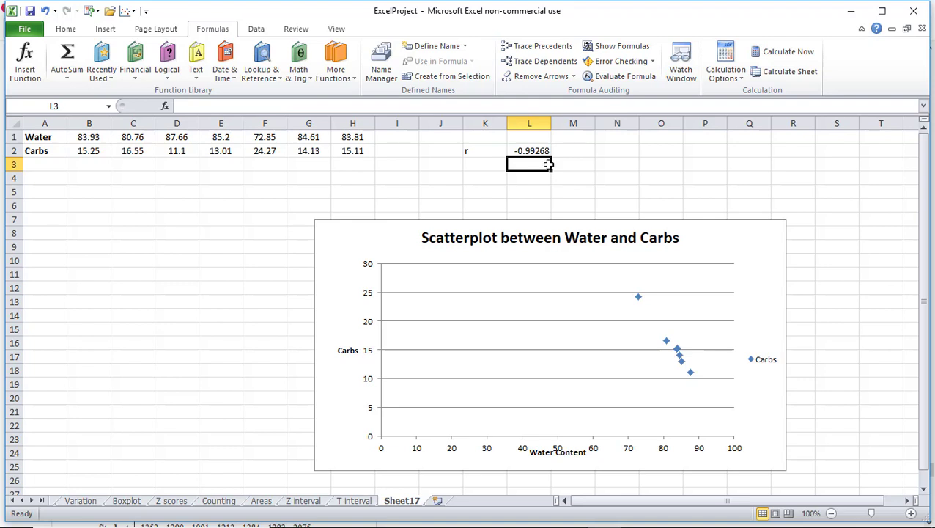
Rename Sheet17 as Correlation.
click(401, 494)
double_click(406, 503)
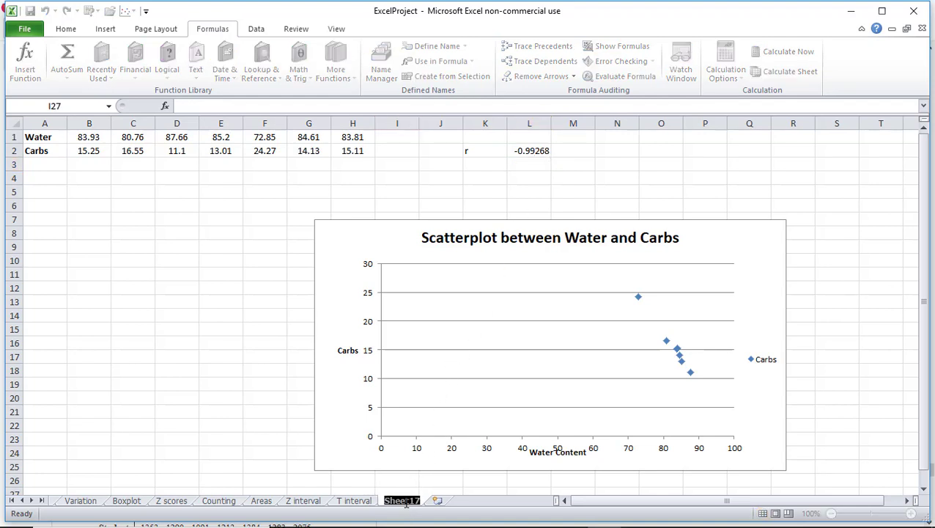
text(Correlation)
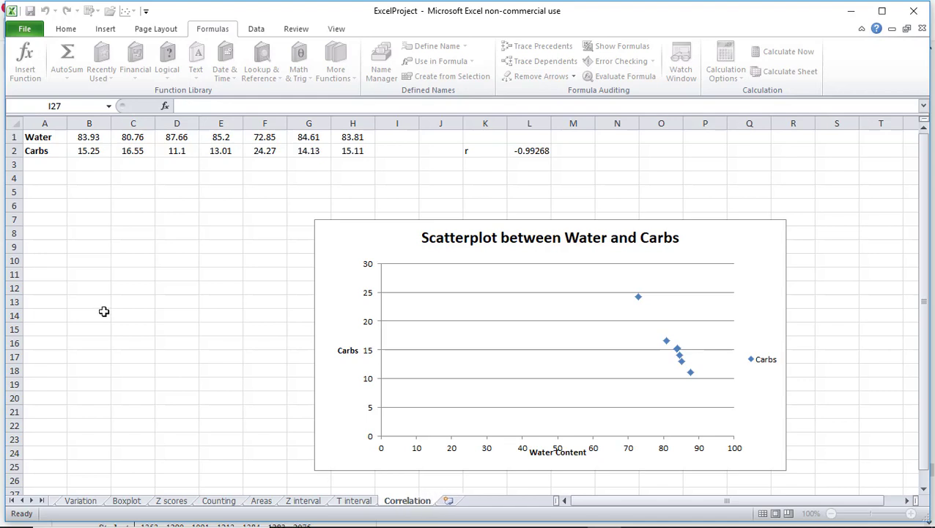
click(73, 248)
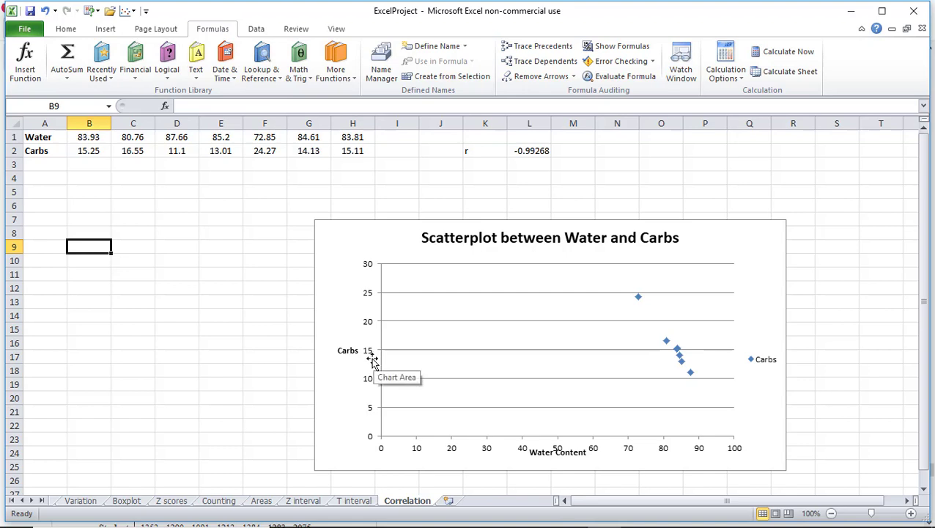
Close the ExcelProject workbook, switch to the Excel project guidelines page in Firefox and dismiss its session notice.
click(912, 12)
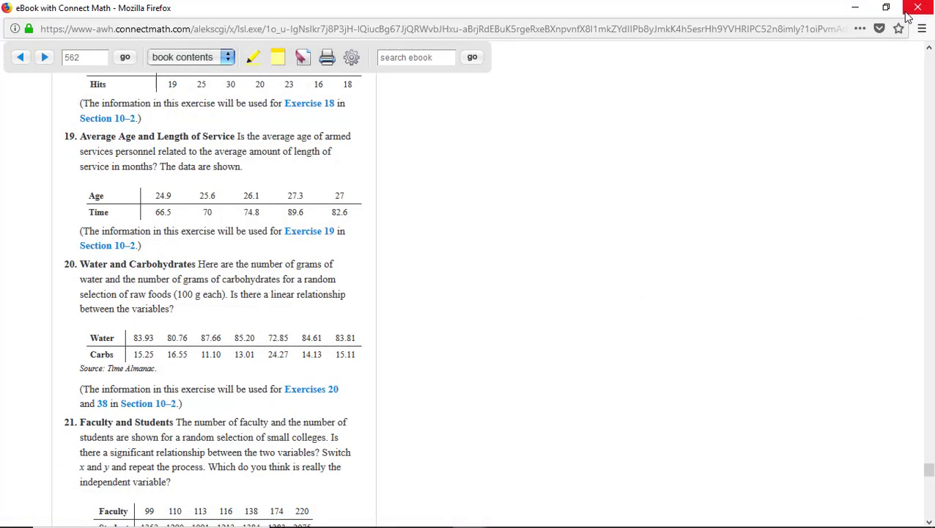
mouse_move(464, 513)
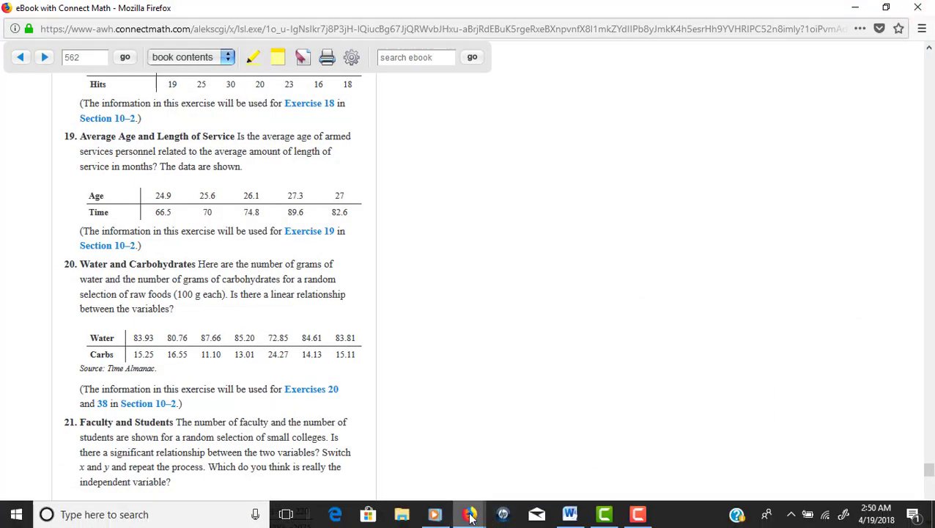
click(433, 471)
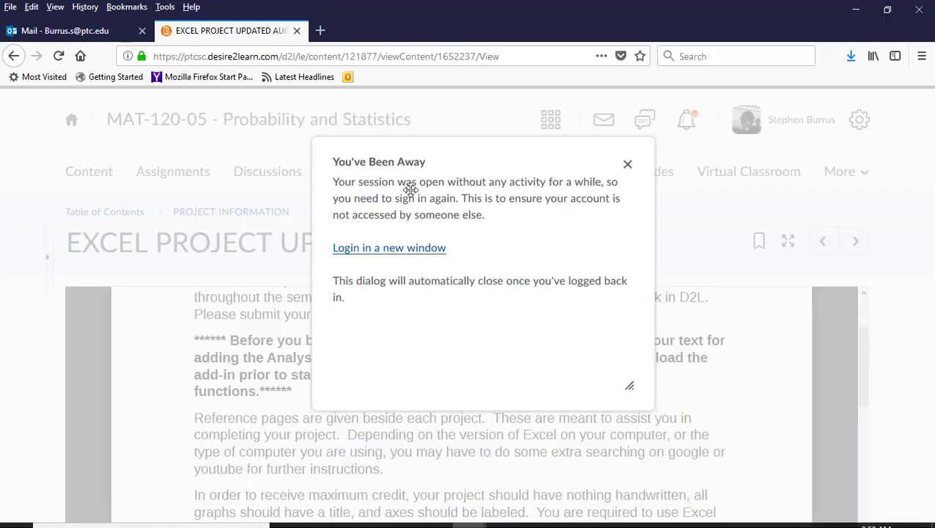
click(628, 168)
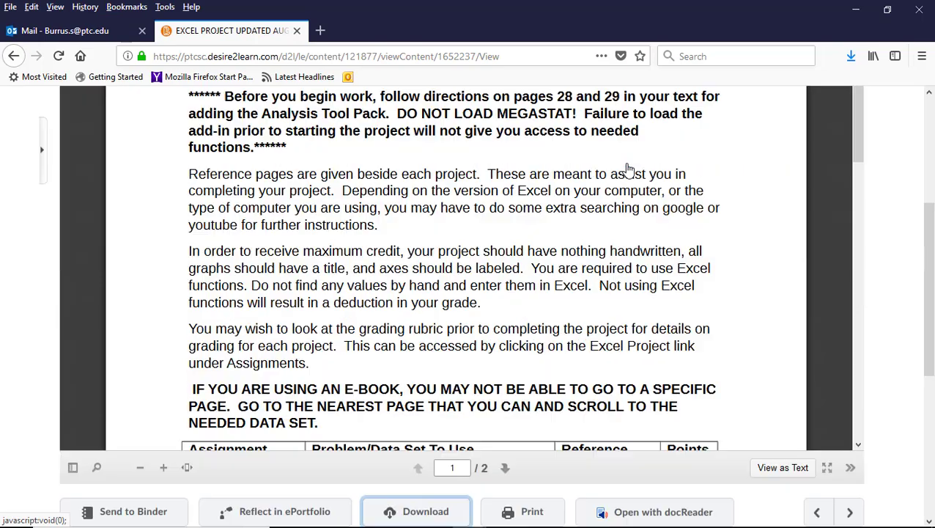
Open the course's Assignments page, signing in again with the filled-in account credentials, and view the submission folders.
scroll(856, 358, up, 10)
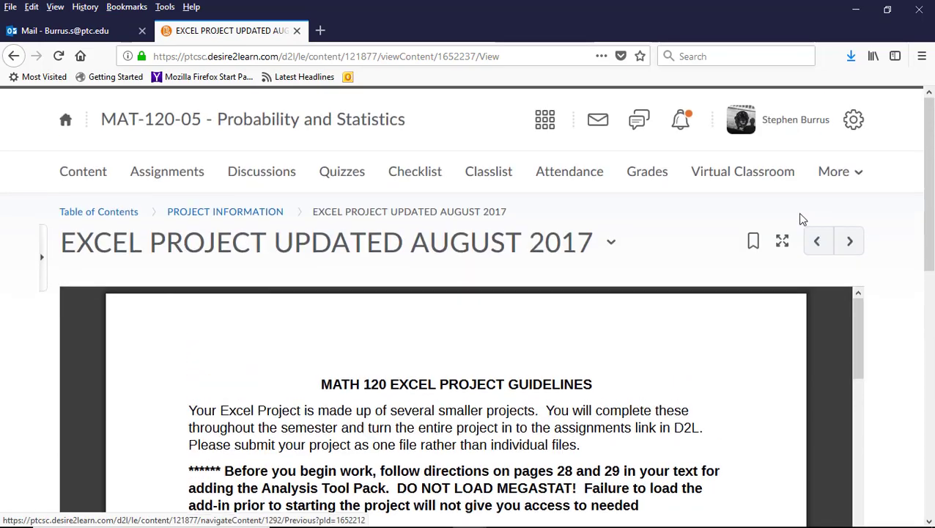
click(167, 178)
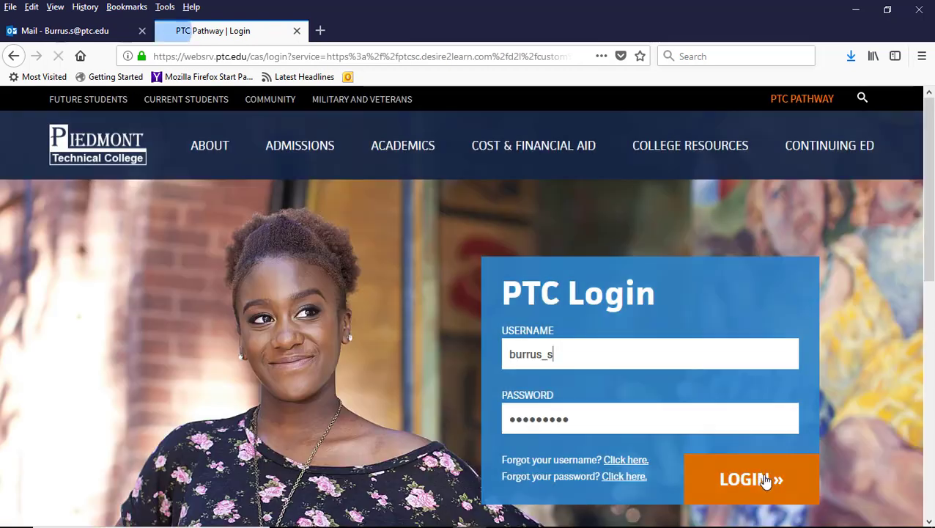
click(760, 479)
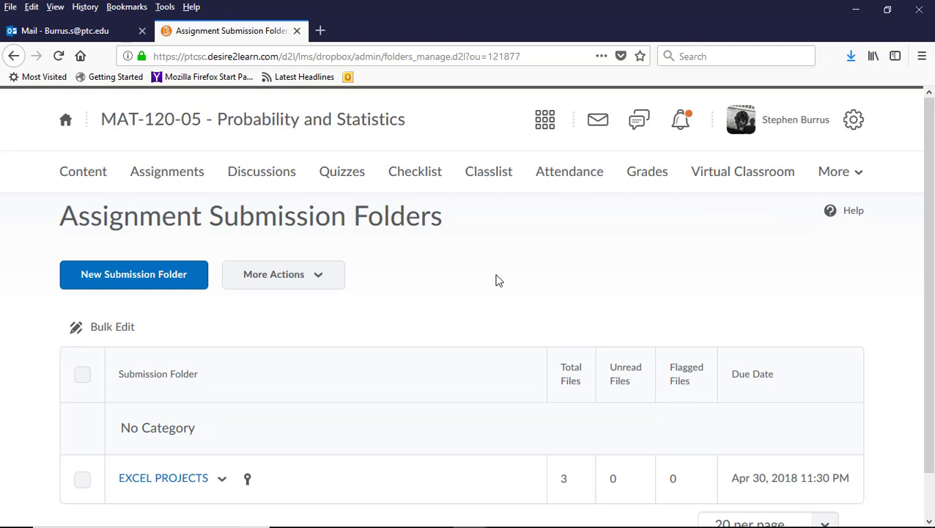
scroll(439, 308, down, 1)
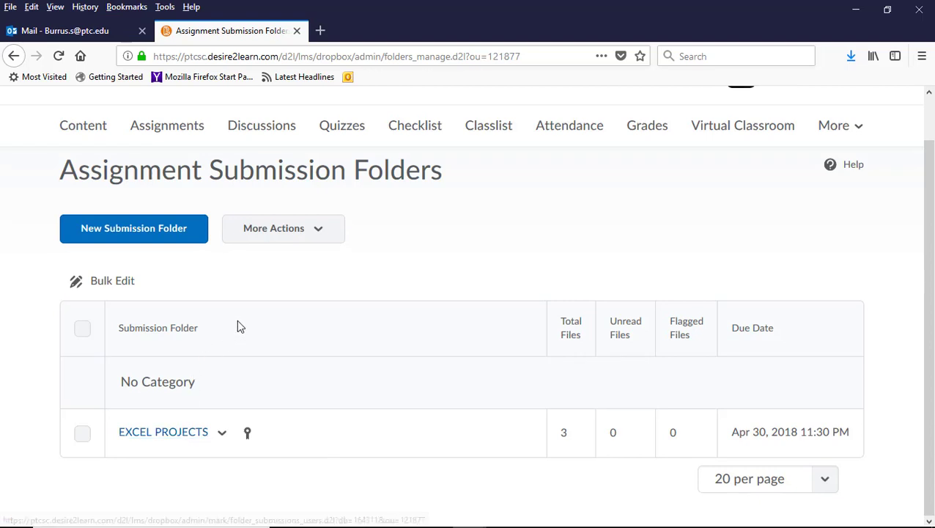
scroll(740, 212, up, 1)
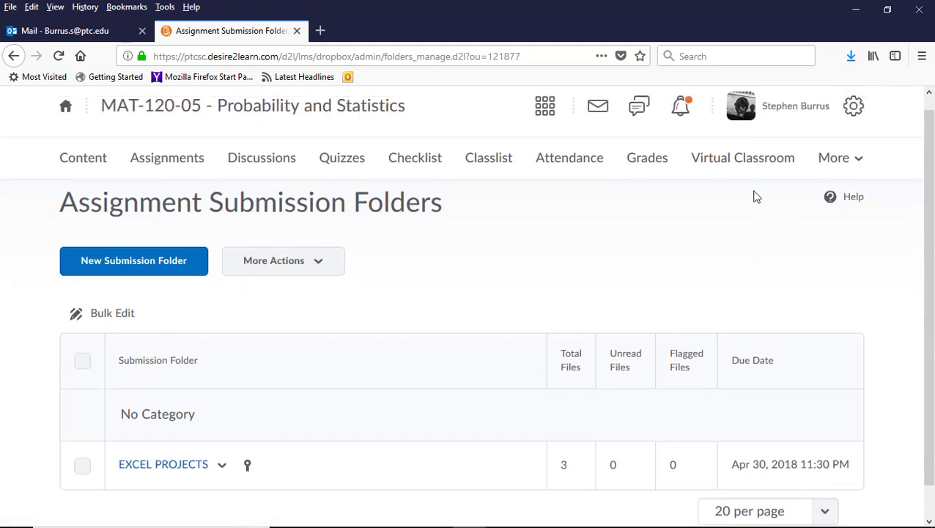
Switch the course to the student view and open its Assignments page to reach the EXCEL PROJECTS submission folder.
click(787, 123)
click(749, 170)
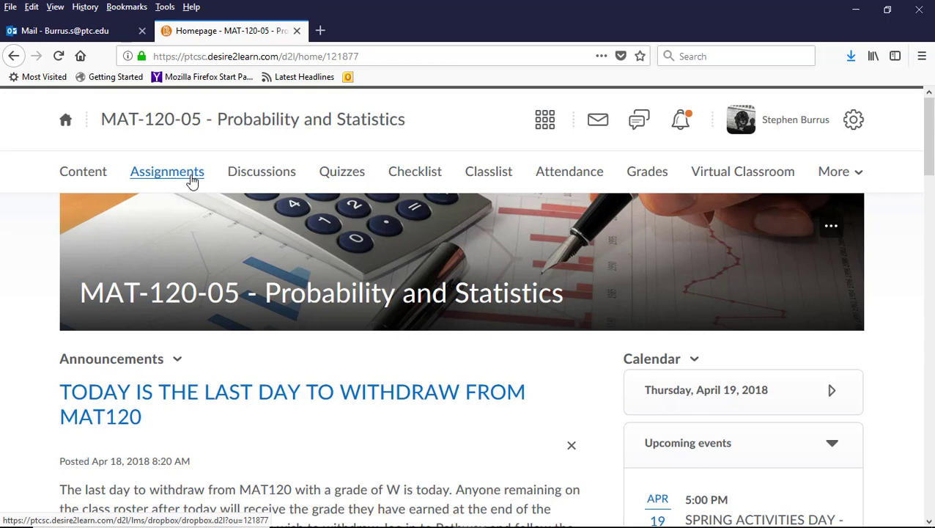
scroll(282, 429, down, 2)
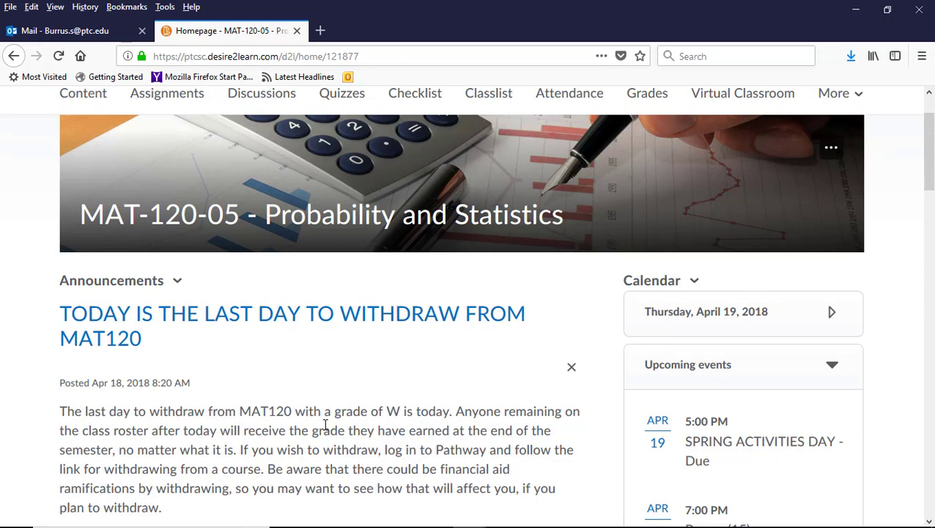
scroll(325, 426, up, 2)
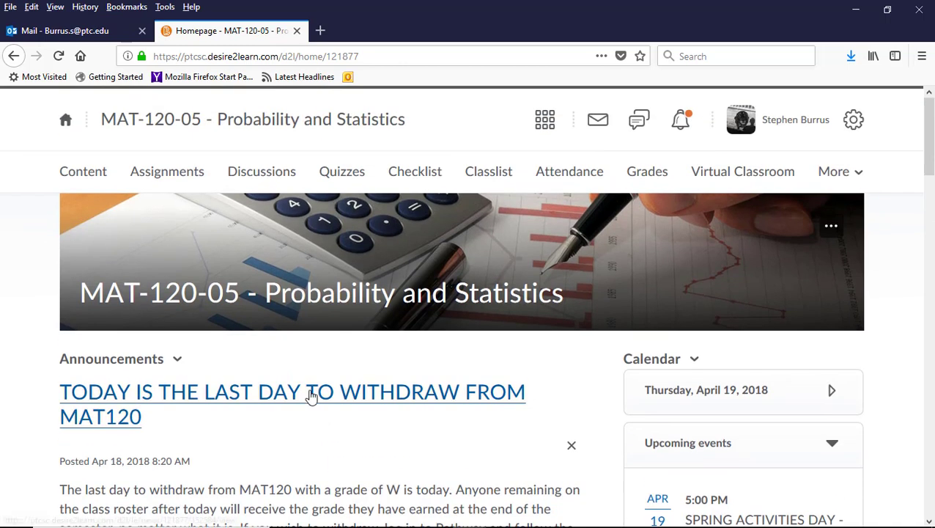
click(192, 179)
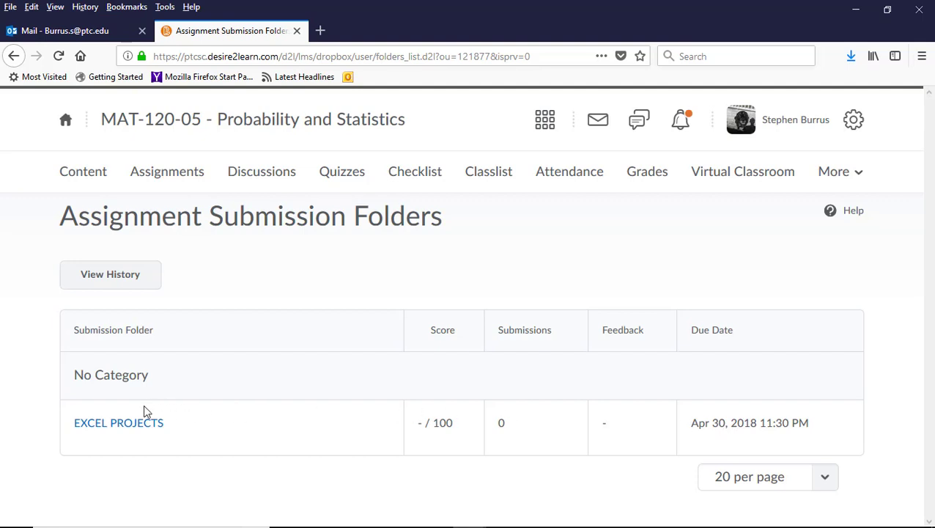
Open the EXCEL PROJECTS submission folder and review its grading rubric down to the Submit Files section.
click(130, 425)
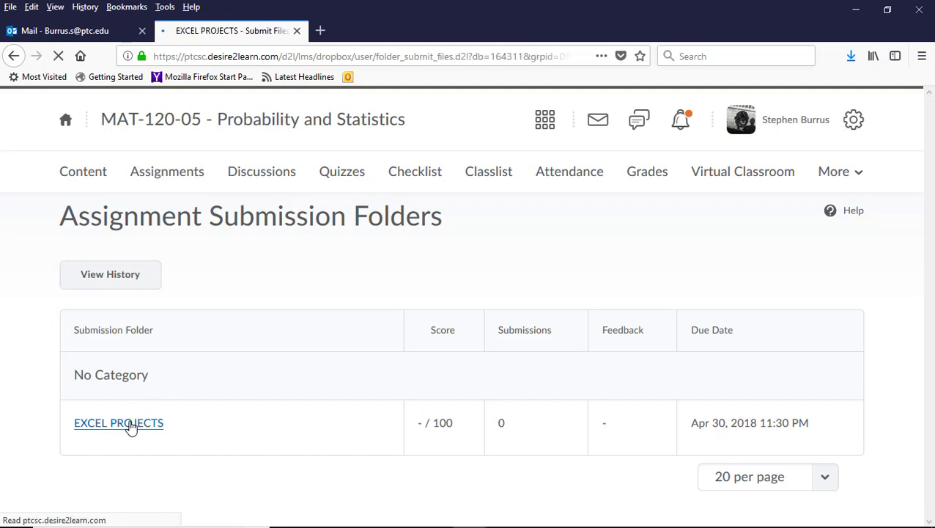
scroll(431, 325, down, 4)
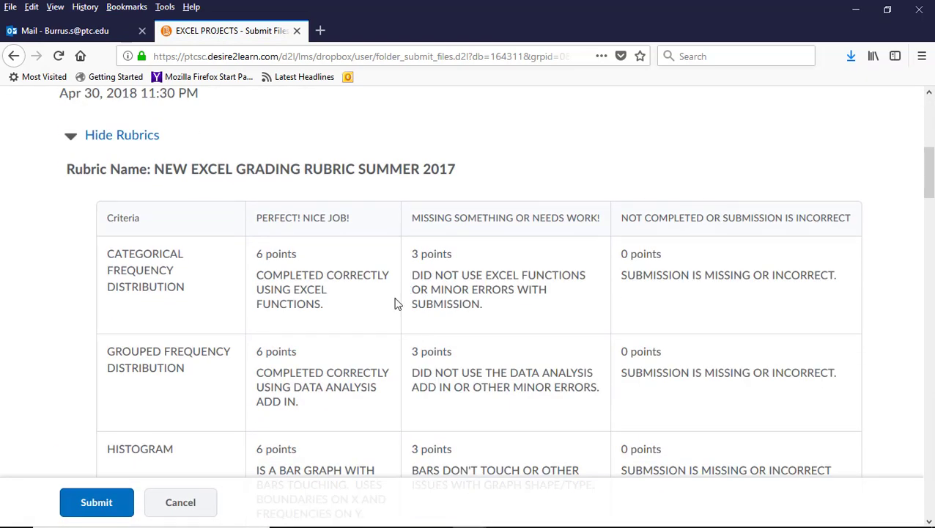
scroll(553, 273, down, 8)
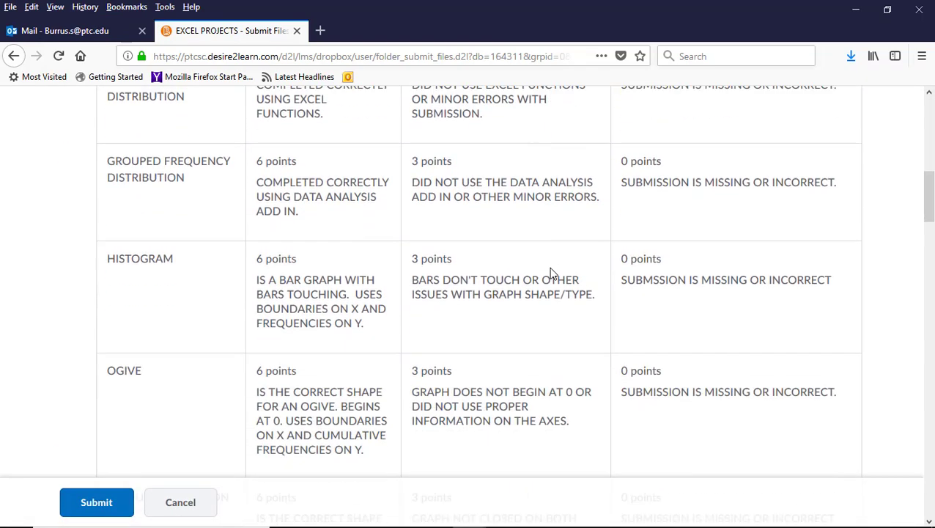
scroll(554, 274, down, 10)
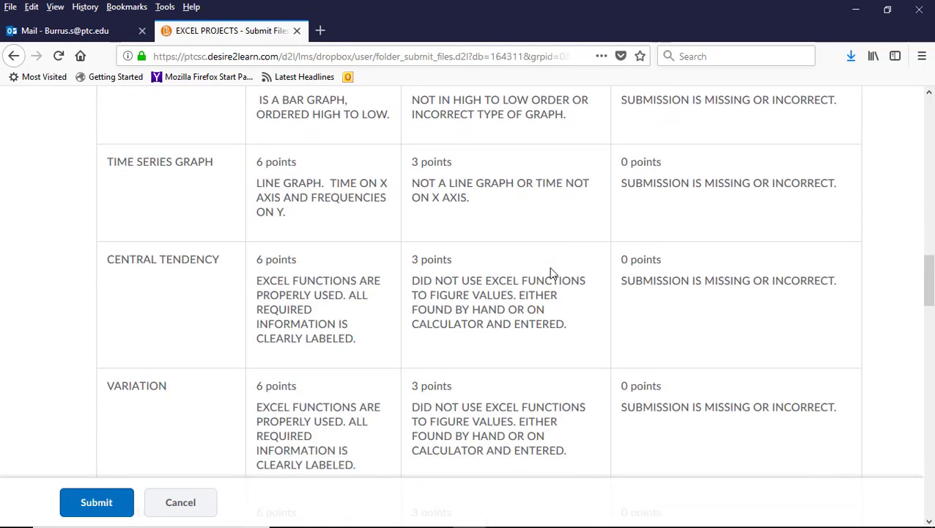
scroll(554, 274, down, 5)
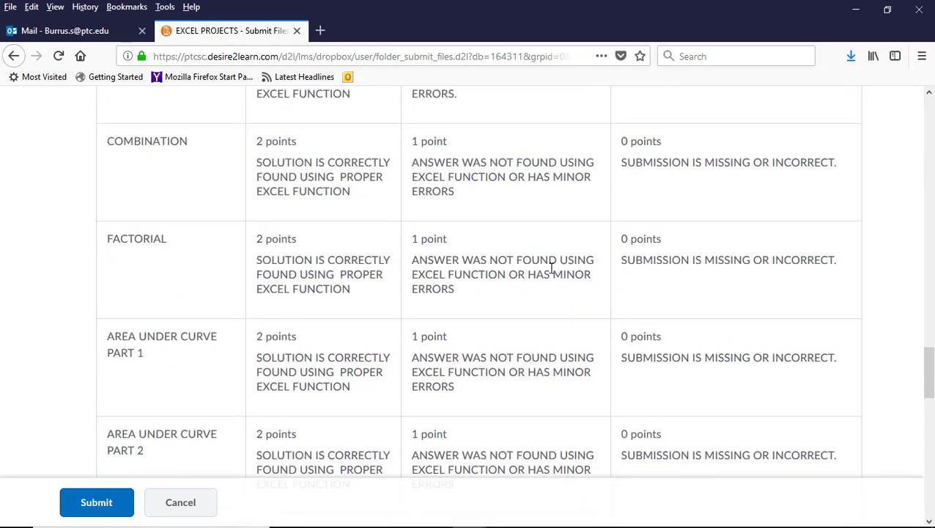
scroll(369, 229, up, 4)
scroll(369, 229, up, 16)
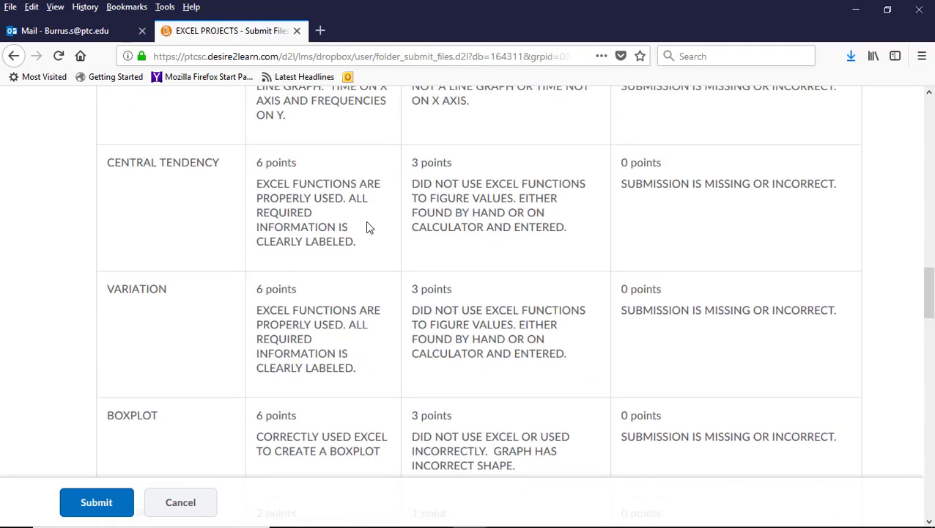
scroll(369, 229, up, 4)
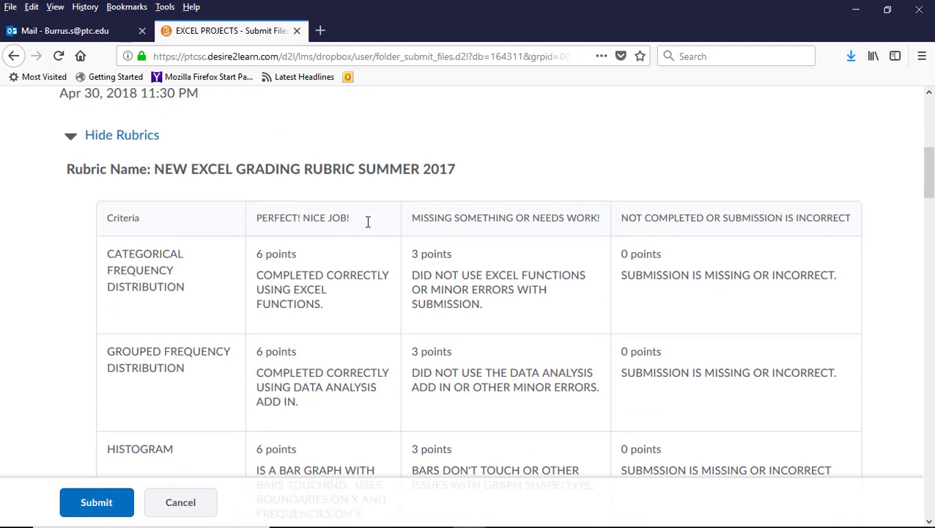
scroll(354, 412, down, 9)
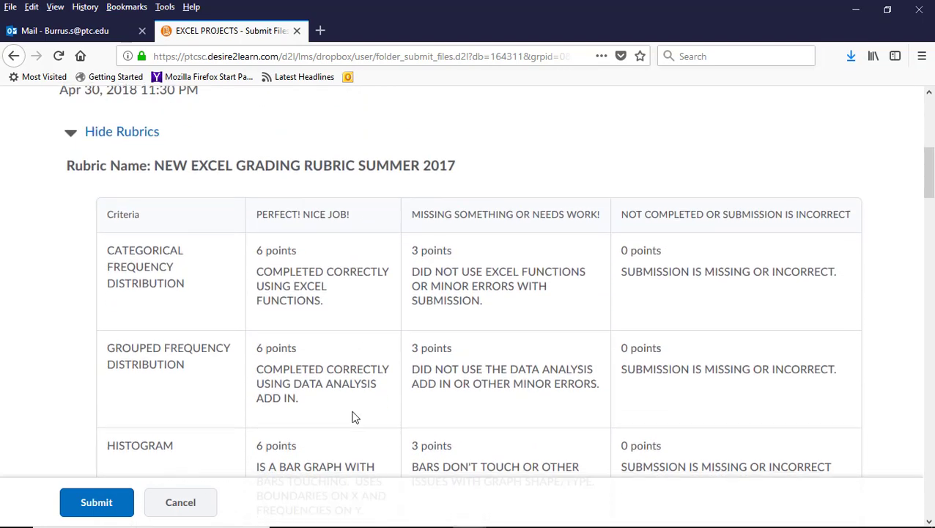
scroll(354, 412, down, 20)
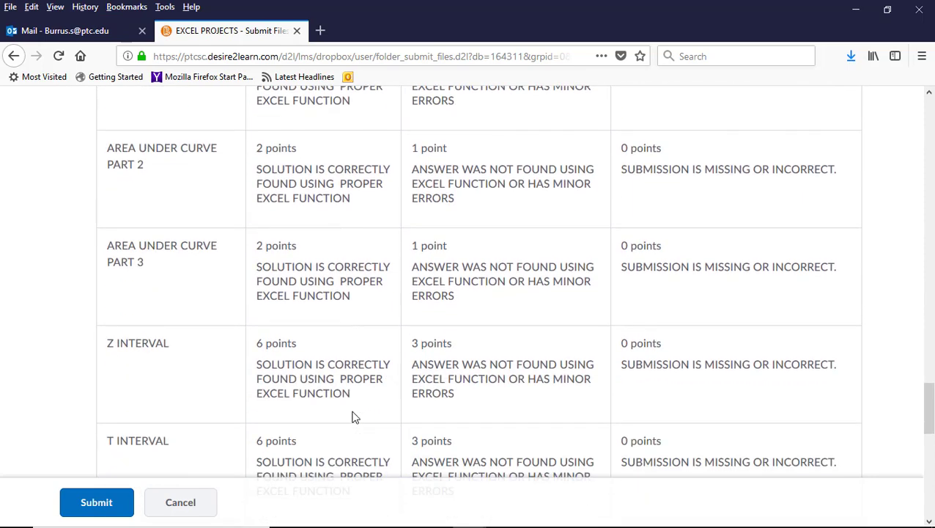
scroll(352, 417, down, 9)
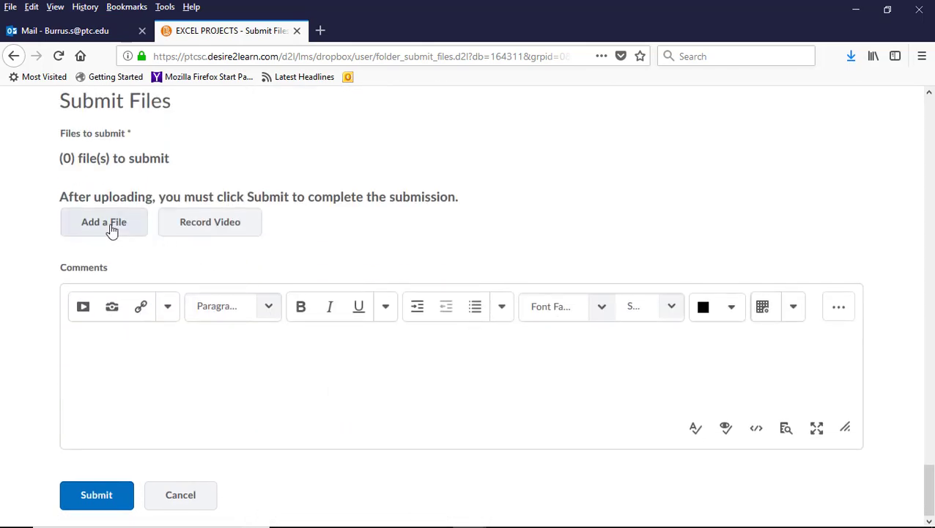
Add the Excel file "Spring 2017 IOEAR Graph Data --Section 12 in Laurens" from the computer's PTC folder to the submission.
click(111, 229)
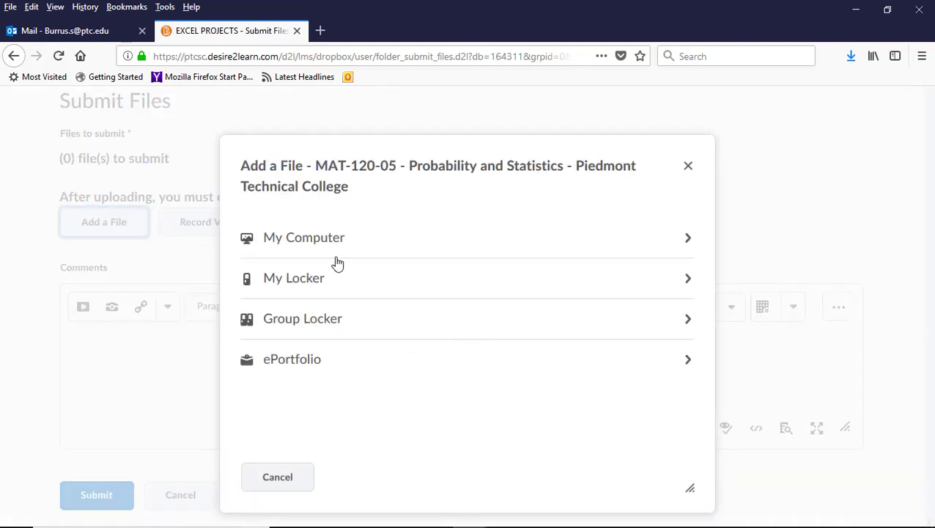
double_click(320, 247)
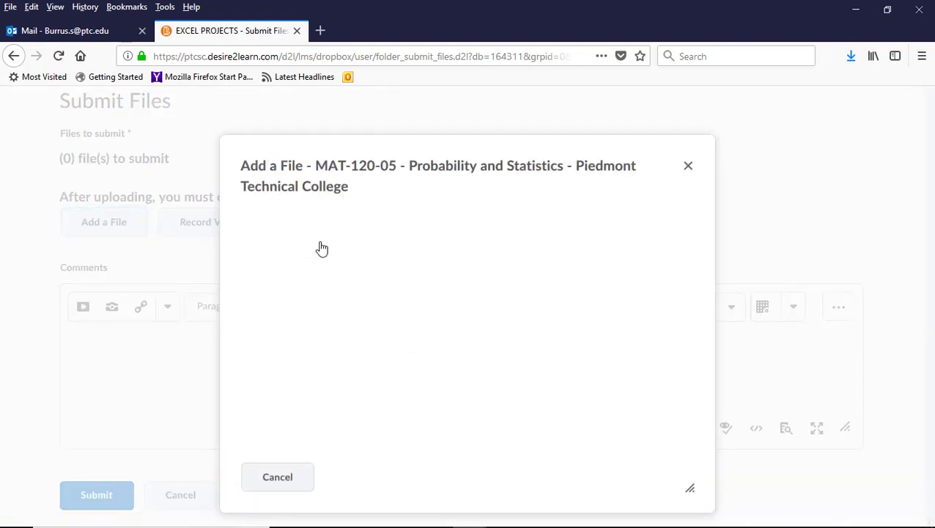
click(316, 262)
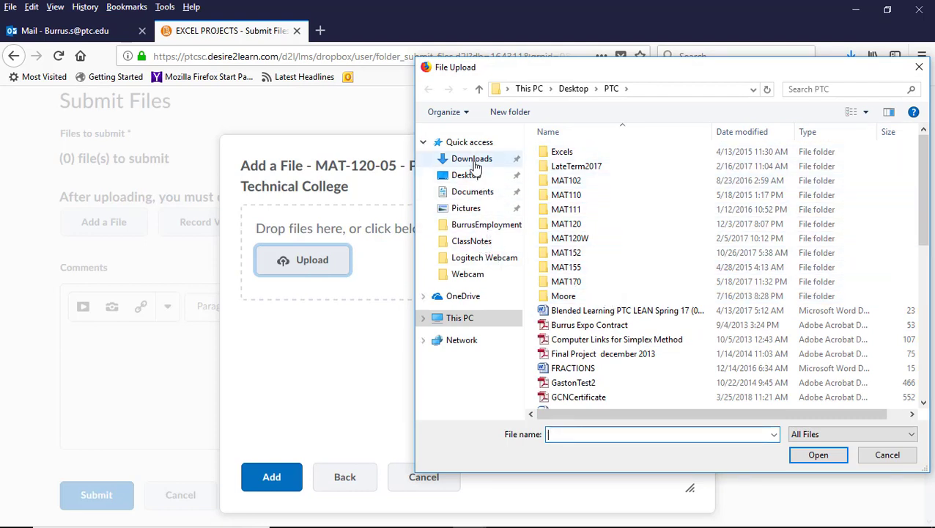
scroll(627, 302, down, 1)
scroll(627, 302, down, 7)
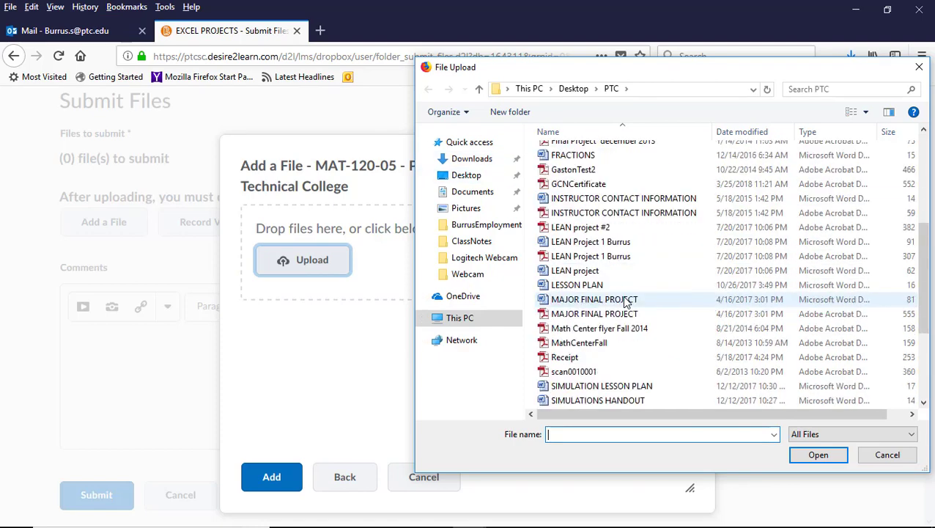
click(625, 300)
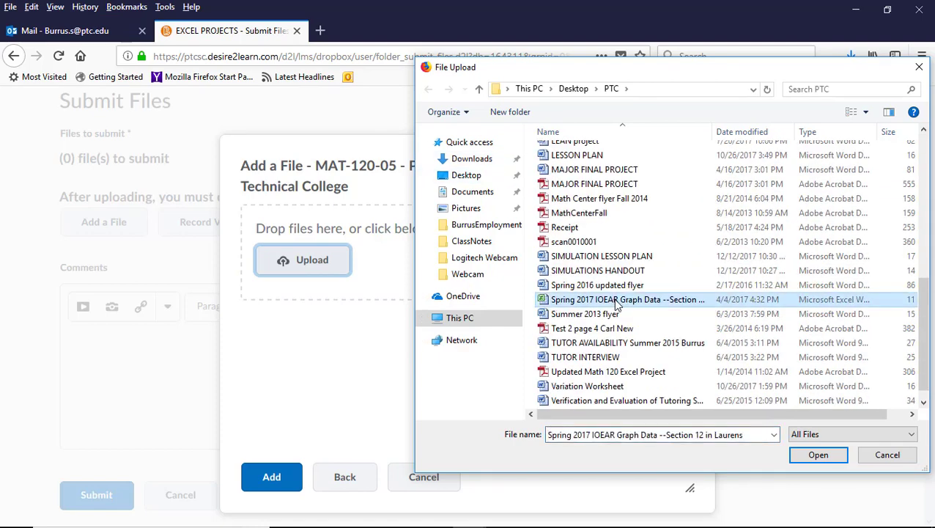
click(816, 455)
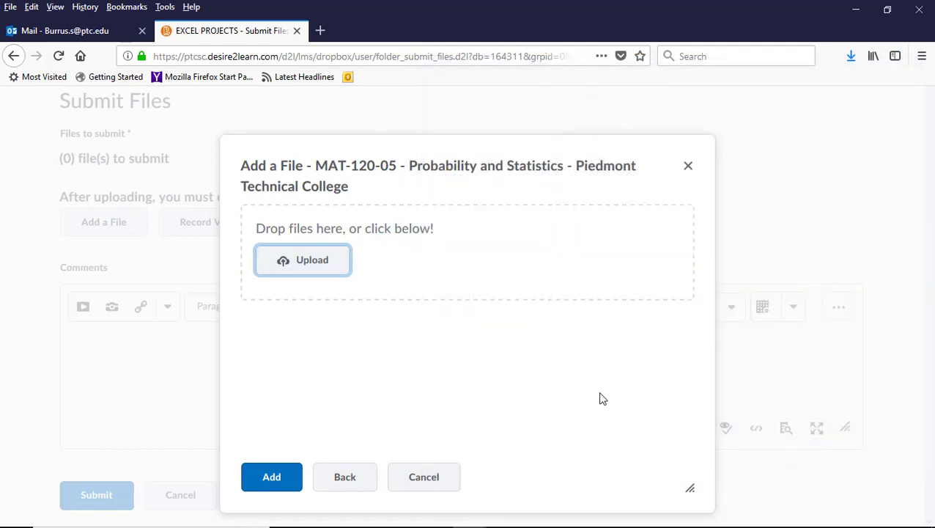
click(274, 476)
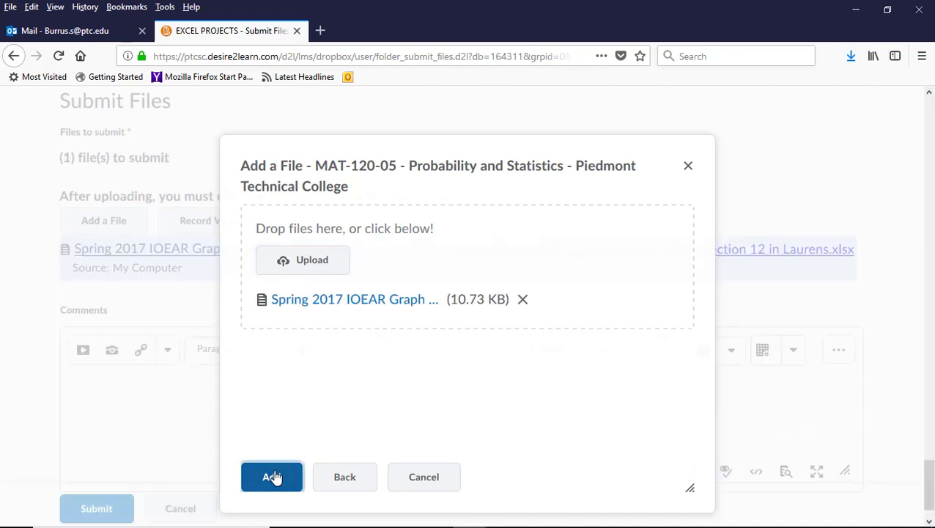
Enter the comment "Please look over my Excel project.", submit the file and review the upload results.
click(290, 415)
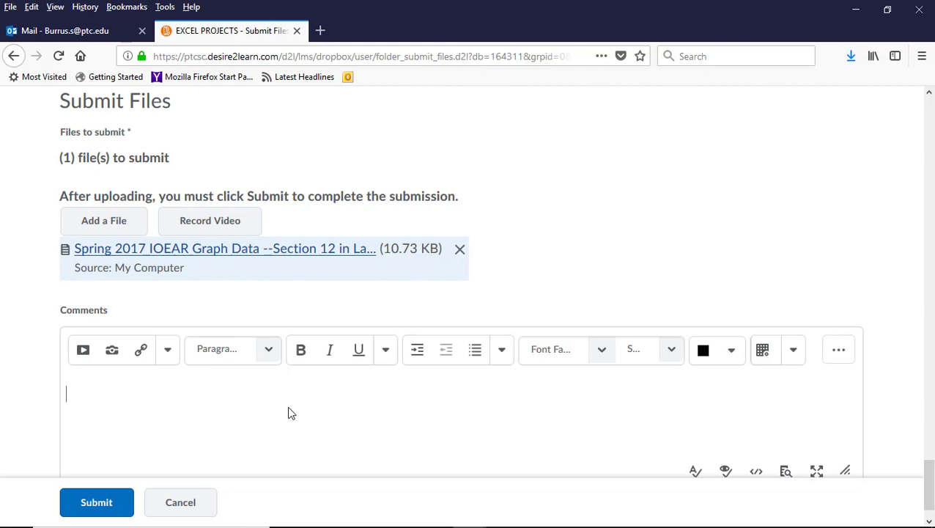
text(Please look over my E)
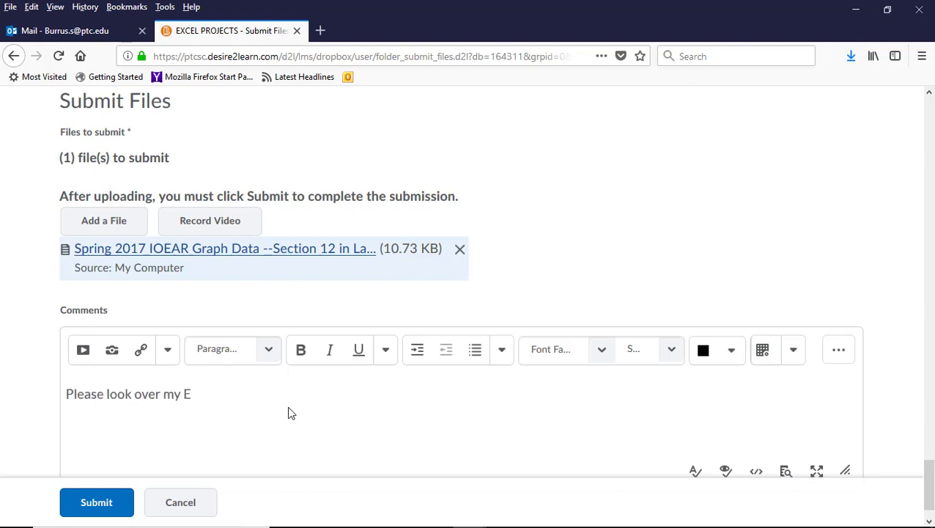
text(xcel project.)
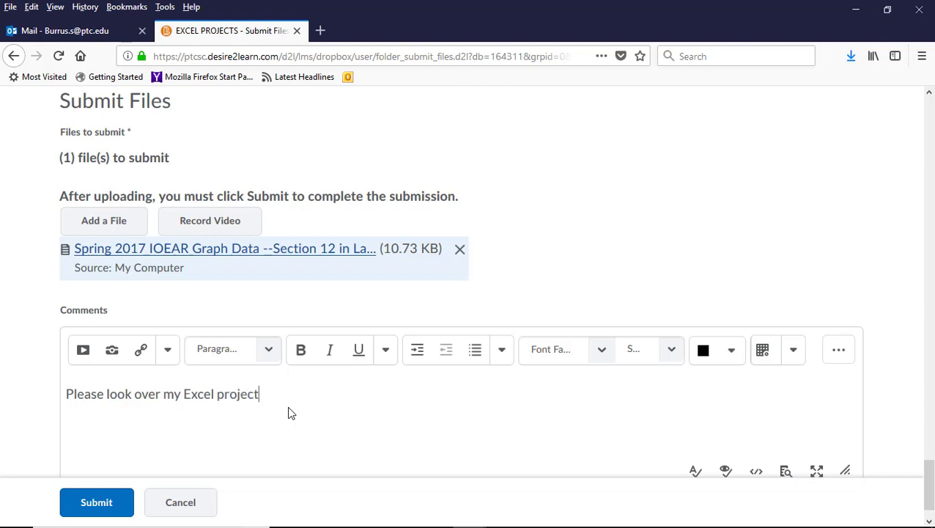
click(84, 507)
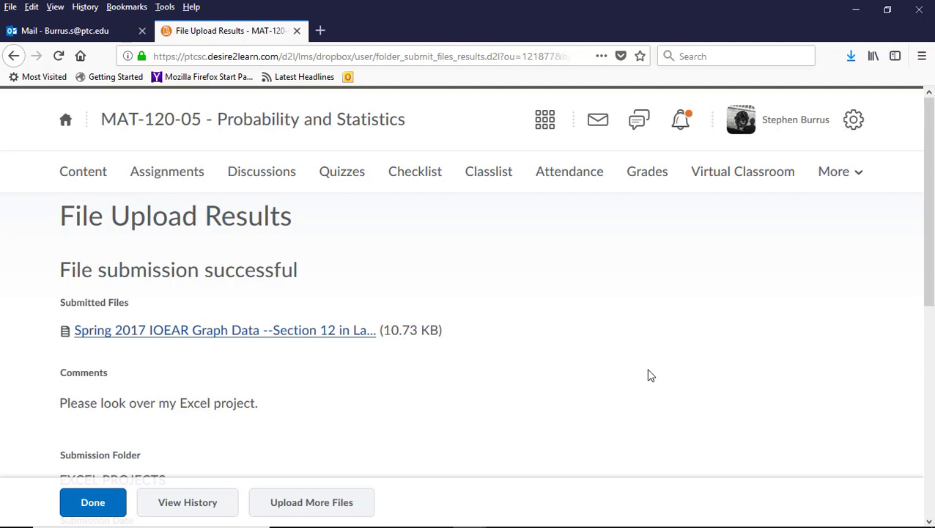
scroll(646, 374, down, 4)
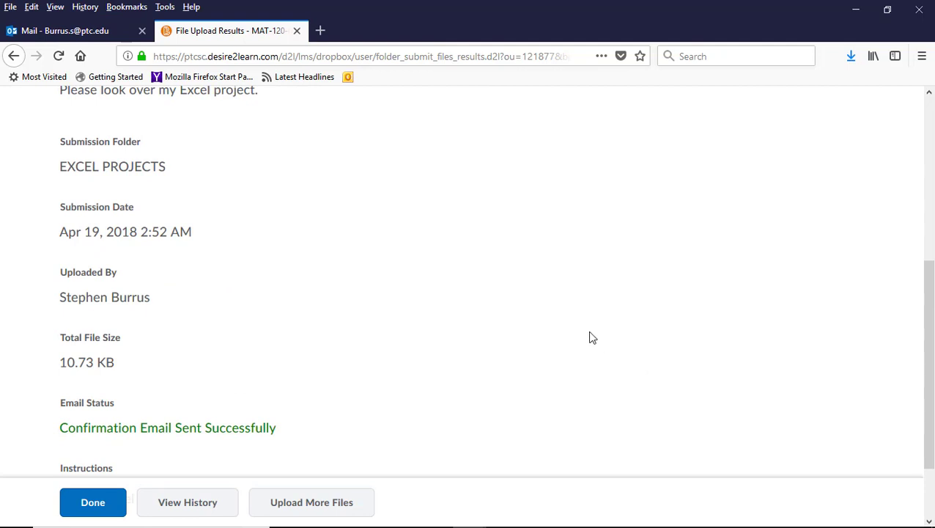
scroll(592, 337, up, 4)
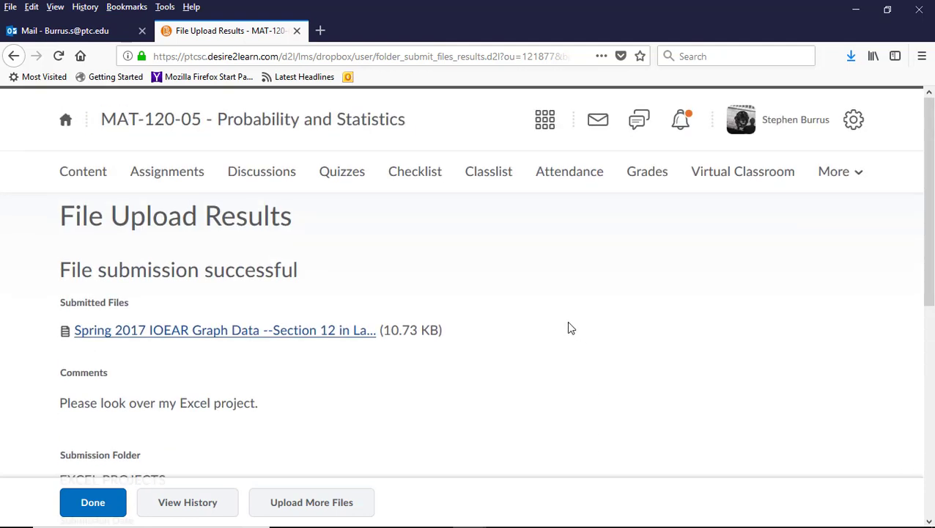